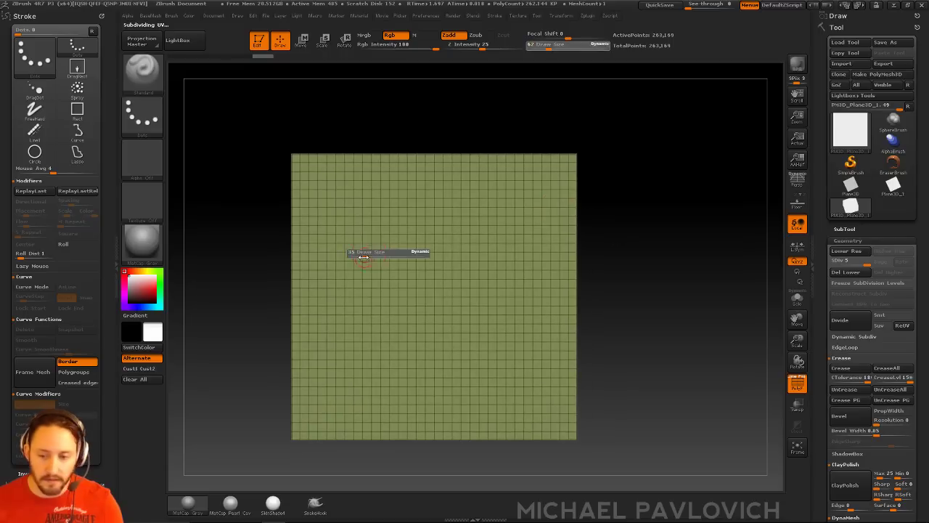
Step: Paint a freehand mask of a cleaver-like blade with a handle across the middle of the plane at draw size 50
{"action": "key", "text": "s"}
{"action": "left_click", "coordinate": [335, 262]}
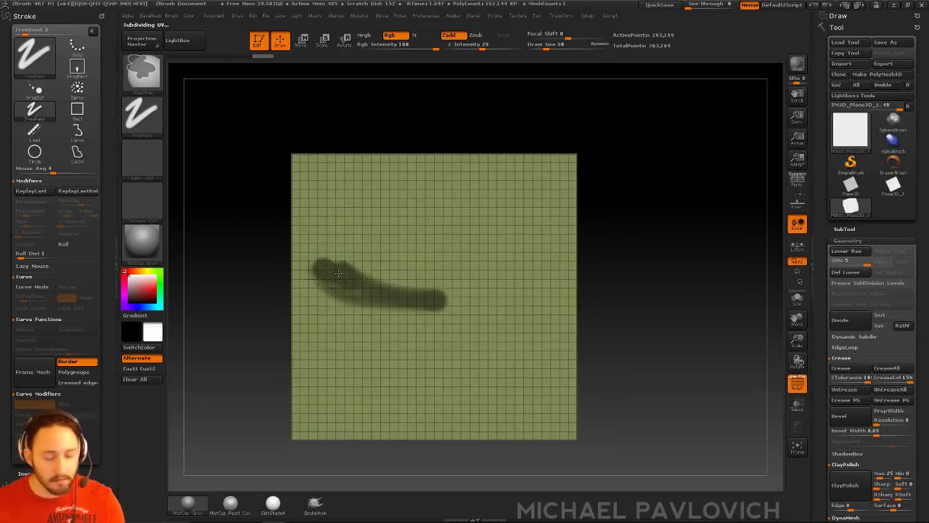
{"action": "key", "text": "b"}
{"action": "key", "text": "s"}
{"action": "key", "text": "t"}
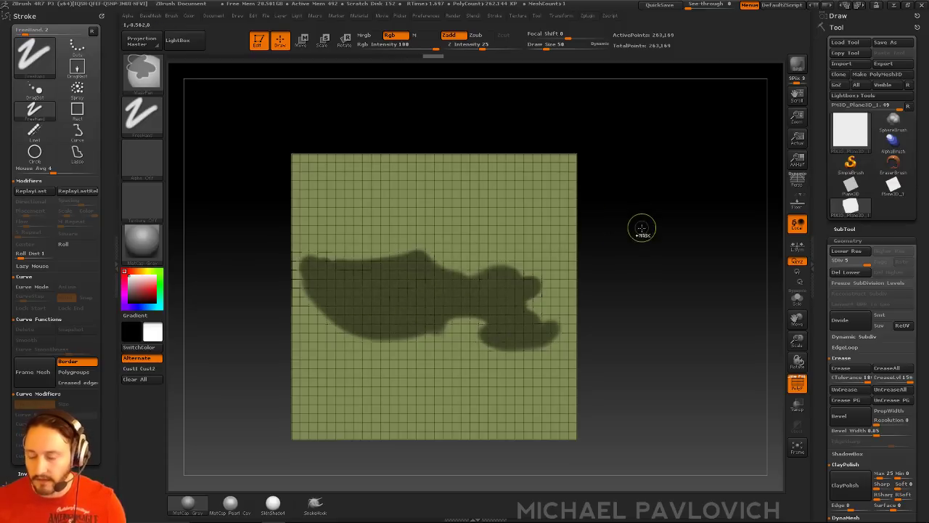
{"action": "left_click", "coordinate": [396, 209], "text": "ctrl+alt"}
Step: Invert the mask and trim the blade's upper edge into a clean line ending in a peak with the MaskCurve brush at draw size 32
{"action": "left_click", "coordinate": [152, 88], "text": "ctrl"}
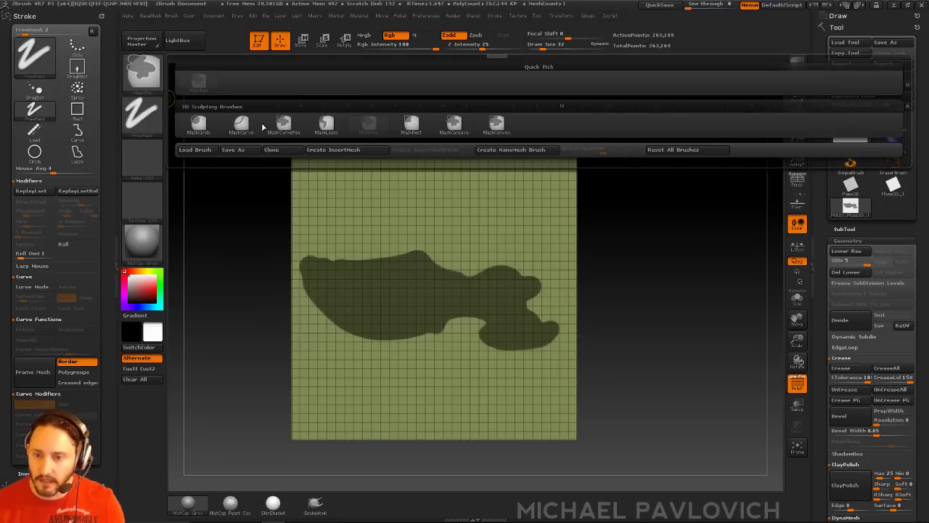
{"action": "left_click", "coordinate": [242, 117], "text": "ctrl"}
{"action": "mouse_move", "coordinate": [234, 249]}
{"action": "left_mouse_down", "text": "ctrl"}
{"action": "mouse_move", "coordinate": [317, 247]}
{"action": "mouse_move", "coordinate": [314, 265]}
{"action": "mouse_move", "coordinate": [425, 255]}
{"action": "mouse_move", "coordinate": [515, 216]}
{"action": "left_mouse_up", "text": "ctrl"}
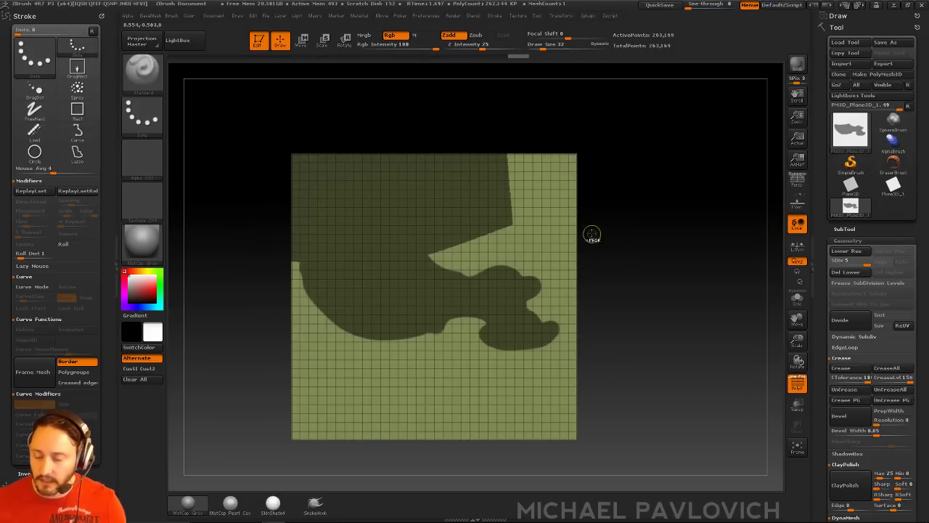
{"action": "key", "text": "ctrl+z"}
{"action": "left_click", "coordinate": [670, 220], "text": "ctrl"}
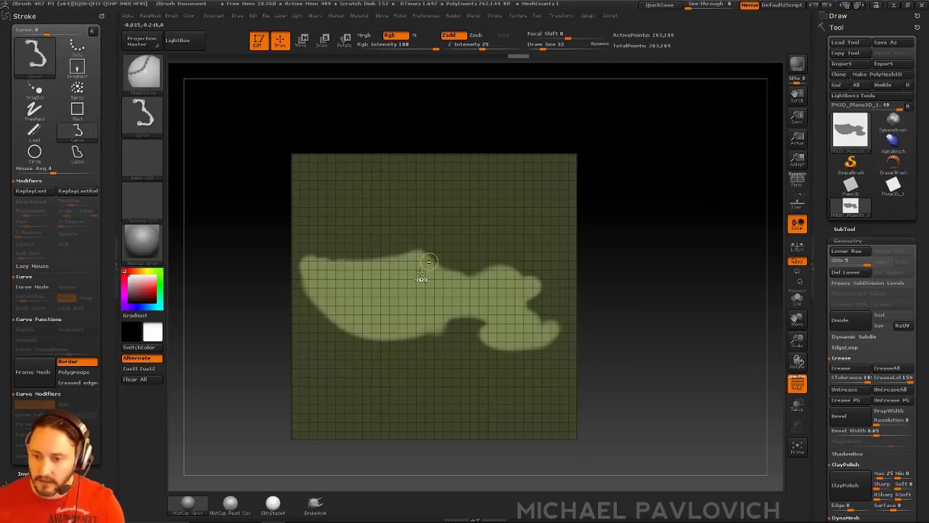
{"action": "mouse_move", "coordinate": [233, 249]}
{"action": "left_mouse_down", "text": "ctrl"}
{"action": "mouse_move", "coordinate": [330, 263]}
{"action": "mouse_move", "coordinate": [424, 252]}
{"action": "mouse_move", "coordinate": [517, 212]}
{"action": "mouse_move", "coordinate": [531, 217]}
{"action": "left_mouse_up", "text": "ctrl"}
{"action": "mouse_move", "coordinate": [385, 203]}
{"action": "left_mouse_down", "text": "ctrl+shift"}
{"action": "mouse_move", "coordinate": [423, 250]}
{"action": "mouse_move", "coordinate": [402, 217]}
{"action": "mouse_move", "coordinate": [411, 253]}
{"action": "left_mouse_up", "text": "ctrl+shift"}
{"action": "left_click", "coordinate": [433, 224], "text": "ctrl+shift"}
{"action": "left_click", "coordinate": [425, 237], "text": "ctrl+shift"}
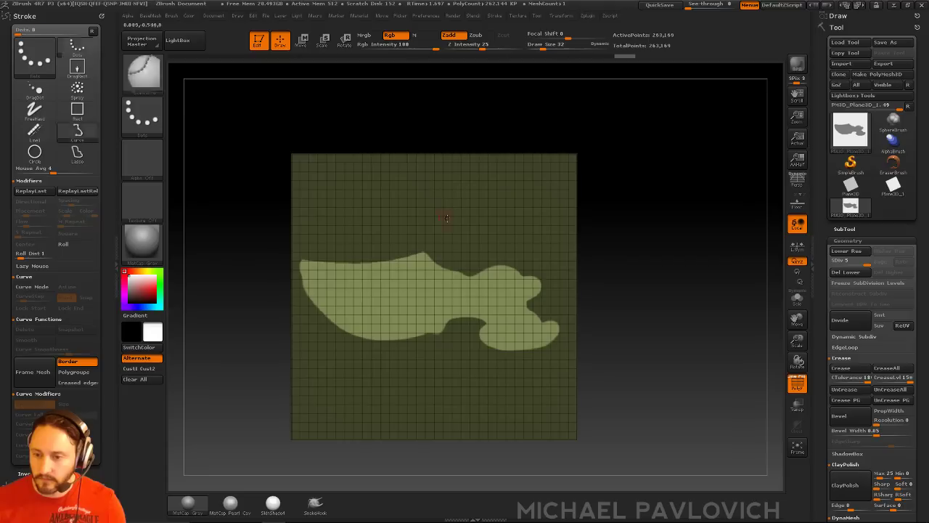
Step: Smooth the upper edge from the blade's peak down into the grip with a curved mask, undoing the unwanted strokes
{"action": "mouse_move", "coordinate": [398, 216]}
{"action": "left_mouse_down", "text": "ctrl"}
{"action": "mouse_move", "coordinate": [428, 260]}
{"action": "mouse_move", "coordinate": [474, 280]}
{"action": "left_mouse_up", "text": "ctrl"}
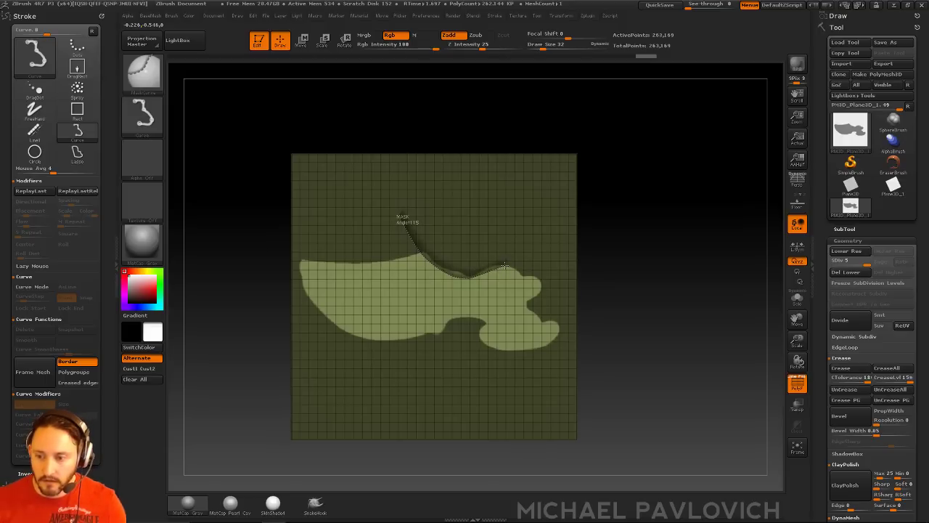
{"action": "left_click_drag", "start_coordinate": [521, 268], "coordinate": [664, 245], "text": "ctrl"}
{"action": "mouse_move", "coordinate": [651, 208]}
{"action": "left_mouse_down", "text": "ctrl"}
{"action": "mouse_move", "coordinate": [663, 222]}
{"action": "mouse_move", "coordinate": [657, 274]}
{"action": "mouse_move", "coordinate": [643, 211]}
{"action": "left_mouse_up", "text": "ctrl"}
{"action": "key", "text": "ctrl+z"}
{"action": "key", "text": "ctrl+z"}
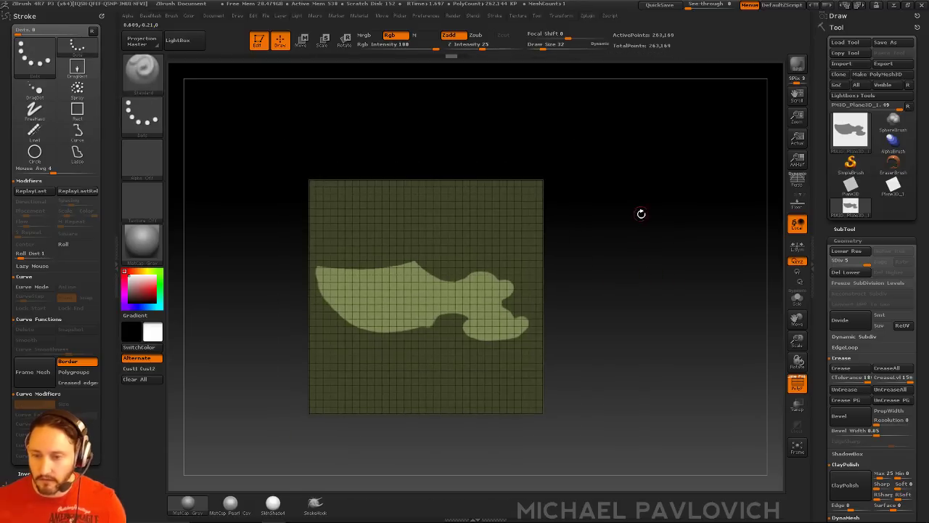
Step: Smooth the lower edge between blade and grip with the MaskPen brush at draw size 20
{"action": "left_click", "coordinate": [145, 74], "text": "ctrl+shift"}
{"action": "left_click", "coordinate": [223, 90], "text": "ctrl+shift"}
{"action": "left_click_drag", "start_coordinate": [616, 248], "coordinate": [648, 231], "text": "alt"}
{"action": "key", "text": "bracketleft"}
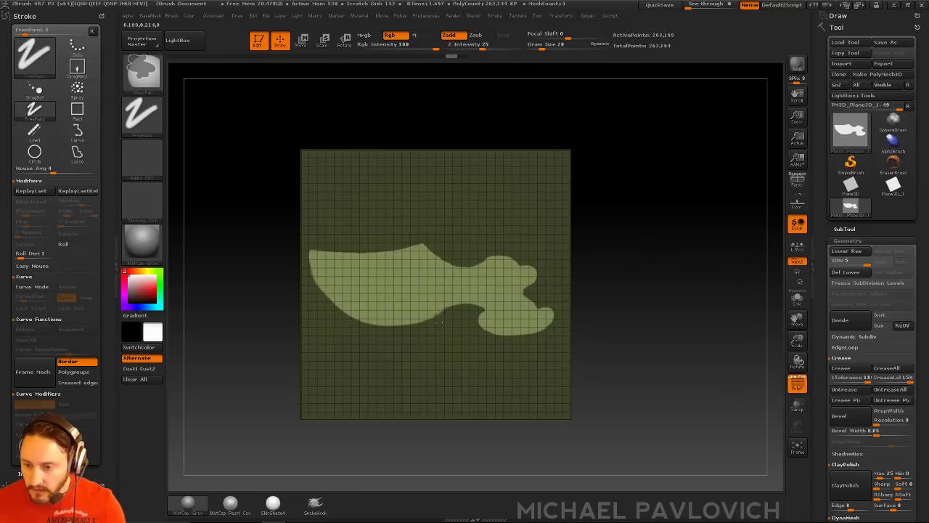
{"action": "mouse_move", "coordinate": [374, 321]}
{"action": "left_mouse_down", "text": "ctrl"}
{"action": "mouse_move", "coordinate": [387, 311]}
{"action": "mouse_move", "coordinate": [444, 308]}
{"action": "left_mouse_up", "text": "ctrl"}
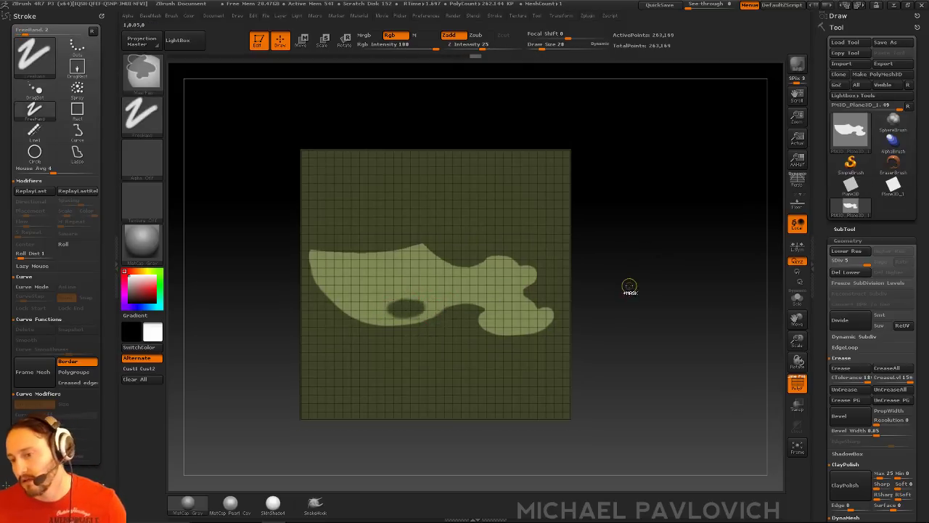
Step: Clean up the blade's corners and carve a rounded notch into the handle's end with mask strokes at draw sizes 14 and 17
{"action": "left_click_drag", "start_coordinate": [629, 287], "coordinate": [624, 289], "text": "ctrl"}
{"action": "left_click_drag", "start_coordinate": [311, 255], "coordinate": [313, 257], "text": "ctrl+alt"}
{"action": "key", "text": "bracketleft"}
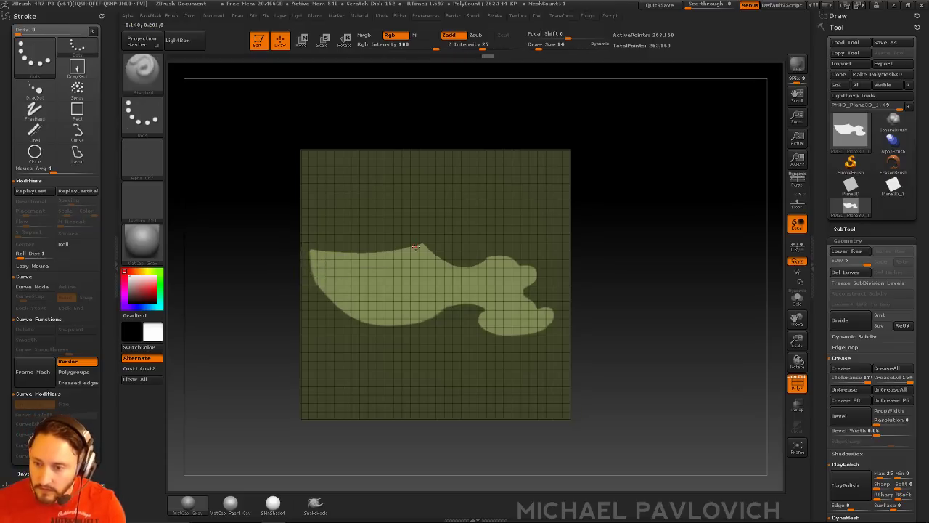
{"action": "left_click_drag", "start_coordinate": [647, 328], "coordinate": [635, 333], "text": "alt"}
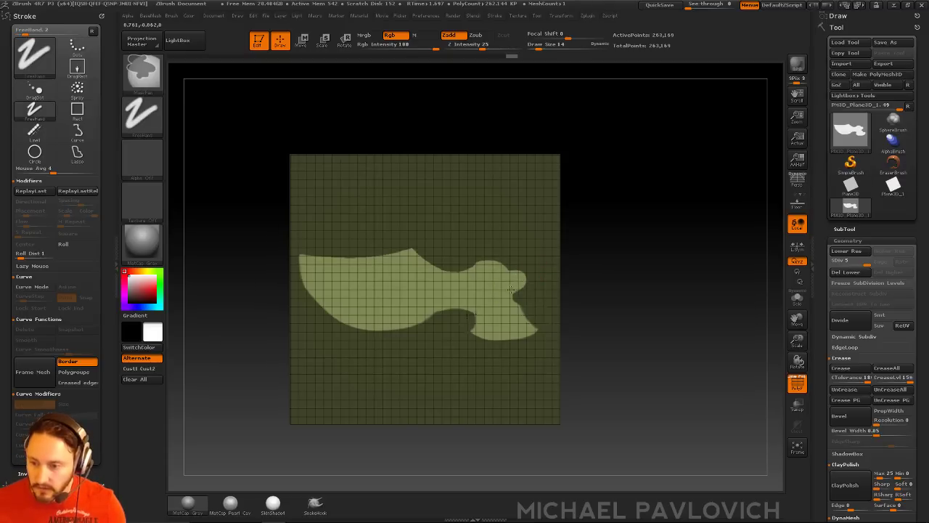
{"action": "left_click_drag", "start_coordinate": [513, 306], "coordinate": [512, 310], "text": "ctrl"}
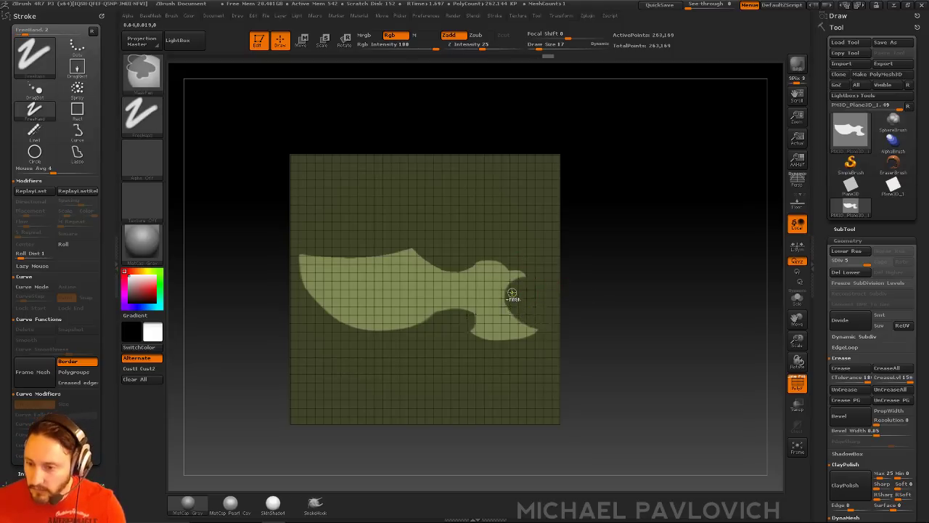
{"action": "left_click_drag", "start_coordinate": [597, 268], "coordinate": [631, 232]}
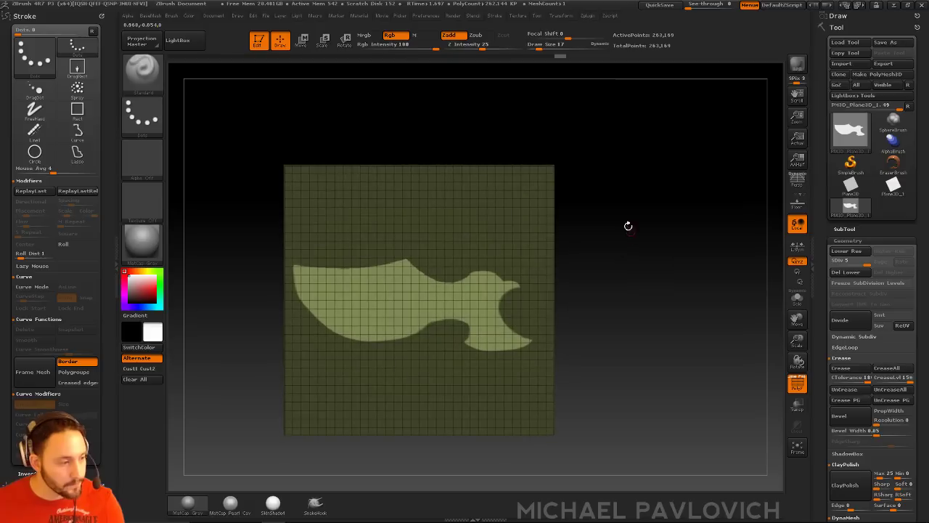
{"action": "left_click_drag", "start_coordinate": [570, 254], "coordinate": [629, 240]}
{"action": "key", "text": "ctrl"}
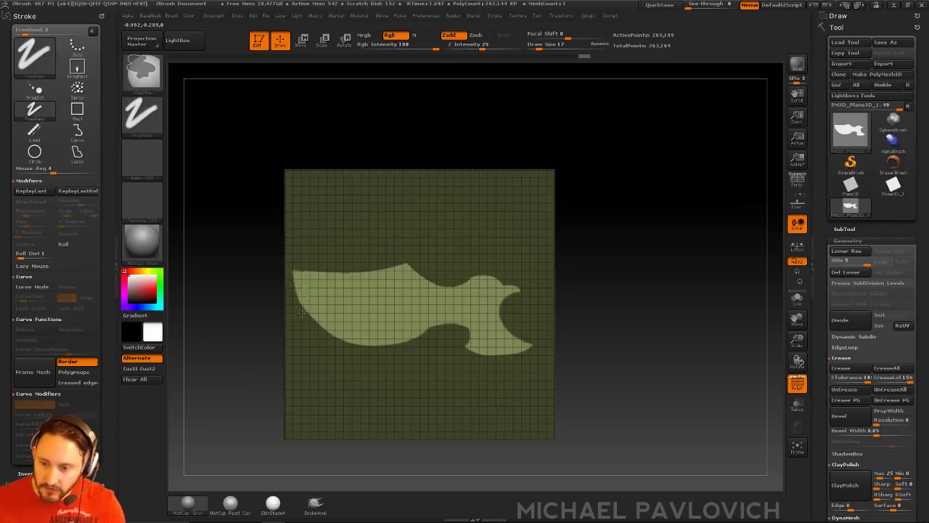
Step: Invert the mask and turn the masked cleaver silhouette into its own polygroup
{"action": "left_click", "coordinate": [631, 295], "text": "ctrl"}
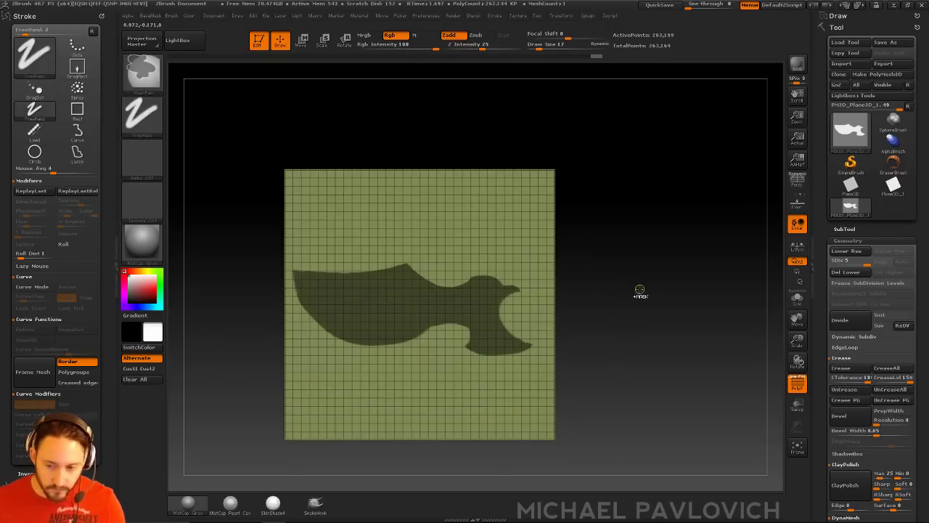
{"action": "key", "text": "ctrl+w"}
{"action": "left_click", "coordinate": [628, 291], "text": "ctrl"}
{"action": "left_click", "coordinate": [629, 289], "text": "ctrl"}
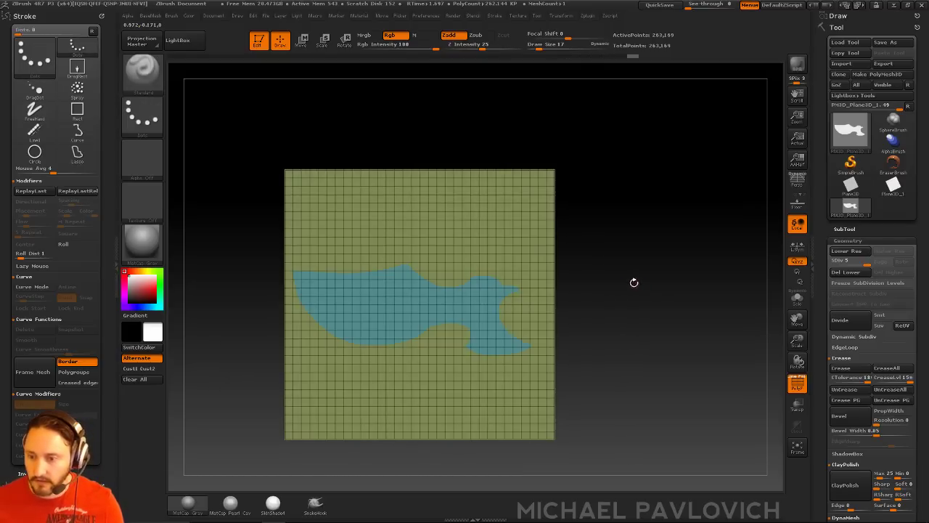
{"action": "left_click_drag", "start_coordinate": [636, 284], "coordinate": [646, 275], "text": "alt"}
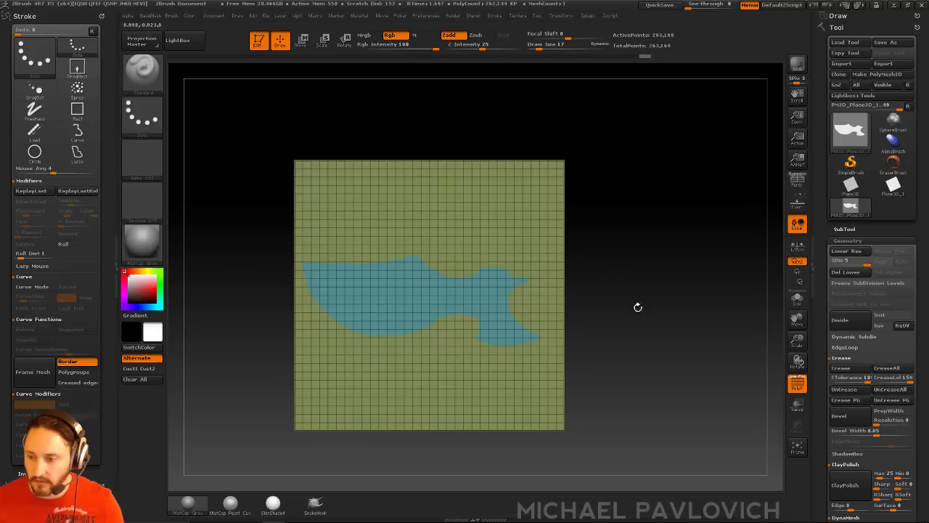
Step: Hide the wireframe lines, isolate the silhouette and regroup it for a different polygroup colour, and show the whole plane again
{"action": "left_click", "coordinate": [793, 377]}
{"action": "left_click_drag", "start_coordinate": [672, 317], "coordinate": [665, 298], "text": "alt"}
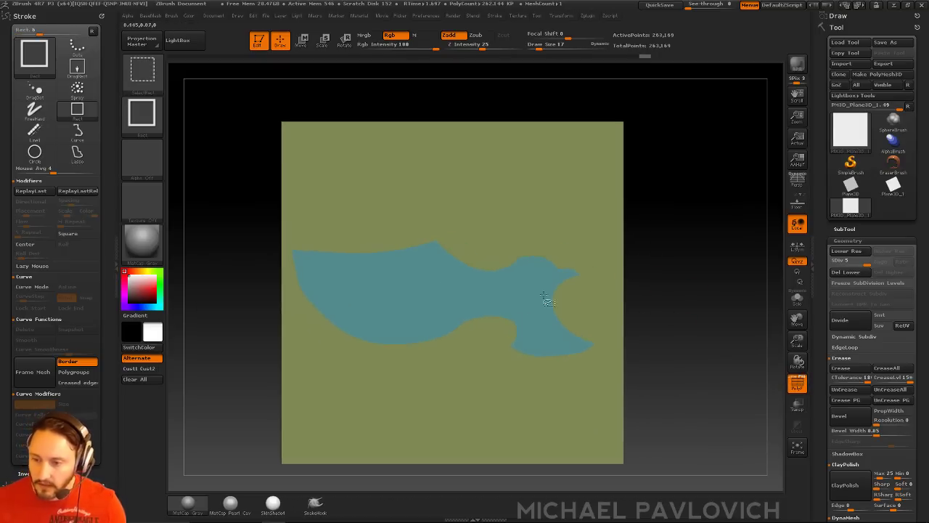
{"action": "left_click", "coordinate": [545, 310], "text": "ctrl+shift"}
{"action": "key", "text": "ctrl+w"}
{"action": "key", "text": "ctrl+w"}
{"action": "key", "text": "ctrl+w"}
{"action": "key", "text": "ctrl+w"}
{"action": "key", "text": "ctrl+w"}
{"action": "key", "text": "ctrl+w"}
{"action": "key", "text": "ctrl+w"}
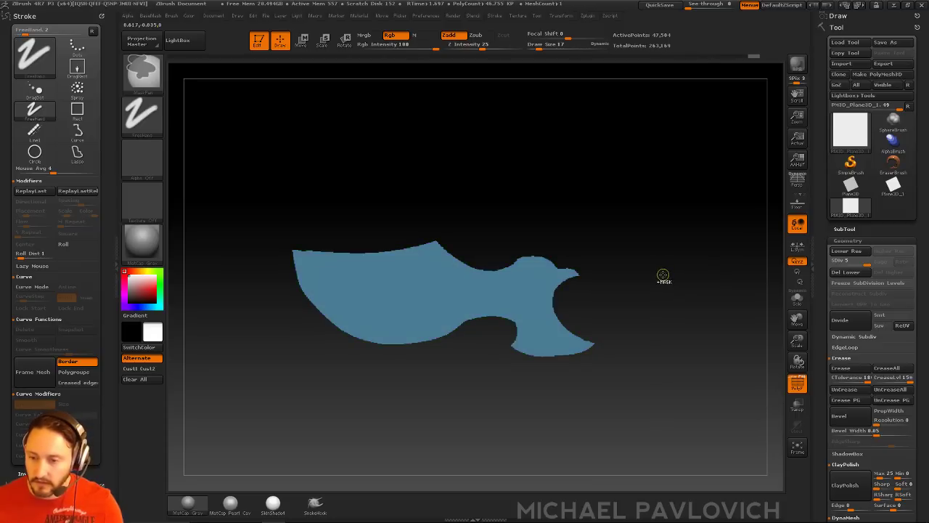
{"action": "left_click", "coordinate": [665, 275], "text": "ctrl+shift"}
{"action": "left_click_drag", "start_coordinate": [679, 276], "coordinate": [689, 279]}
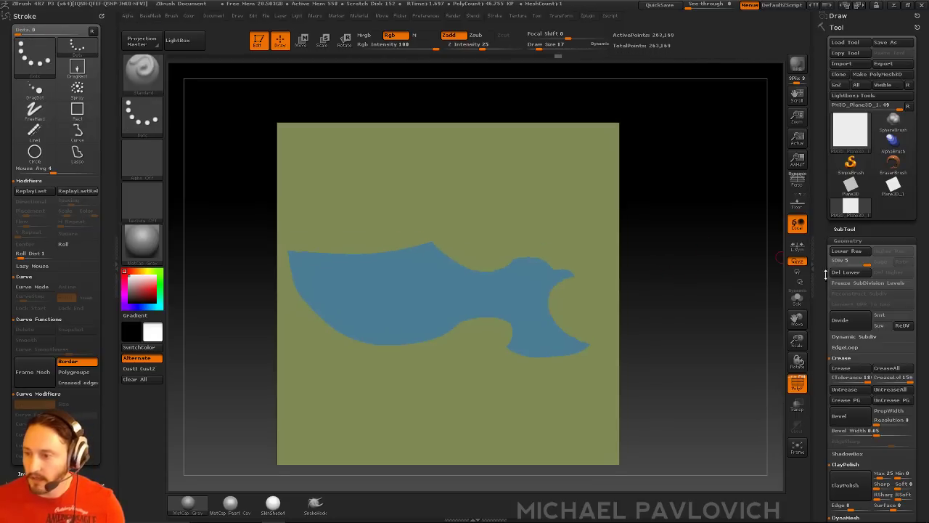
Step: Append a ZSphere as a new subtool
{"action": "left_click", "coordinate": [845, 228]}
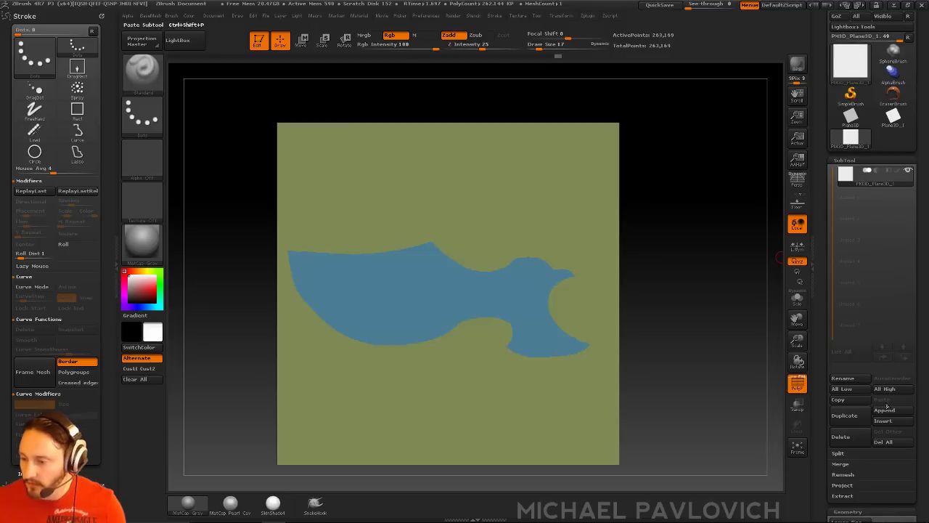
{"action": "left_click", "coordinate": [889, 411]}
{"action": "left_click", "coordinate": [751, 399]}
{"action": "mouse_move", "coordinate": [723, 305]}
{"action": "left_mouse_down", "text": "alt"}
{"action": "mouse_move", "coordinate": [712, 269]}
{"action": "mouse_move", "coordinate": [687, 286]}
{"action": "mouse_move", "coordinate": [634, 292]}
{"action": "left_mouse_up", "text": "alt"}
Step: Select the ZSphere and move it away from the plane, perpendicular to the plane's surface
{"action": "key", "text": "w"}
{"action": "left_click_drag", "start_coordinate": [495, 317], "coordinate": [589, 317], "text": "shift"}
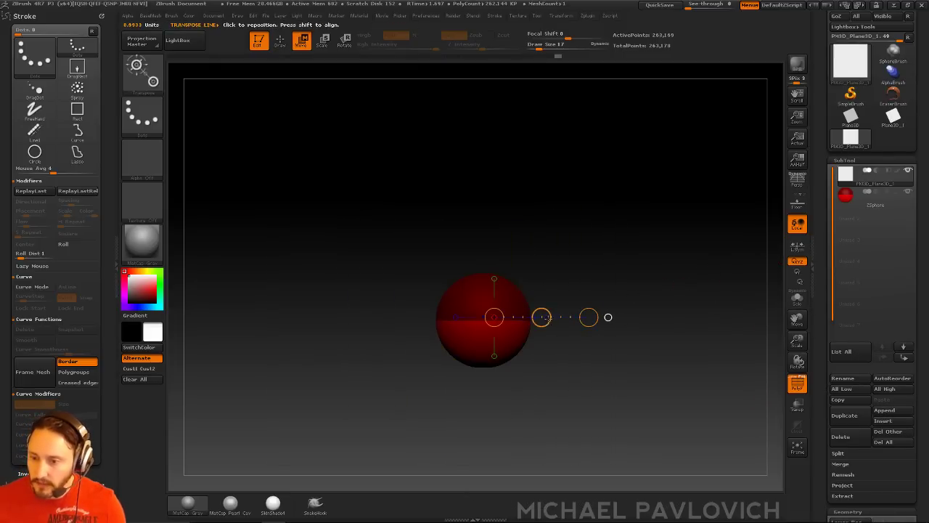
{"action": "left_click", "coordinate": [879, 203]}
{"action": "left_click_drag", "start_coordinate": [499, 314], "coordinate": [622, 308]}
{"action": "key", "text": "q"}
{"action": "left_click_drag", "start_coordinate": [620, 250], "coordinate": [646, 222], "text": "shift"}
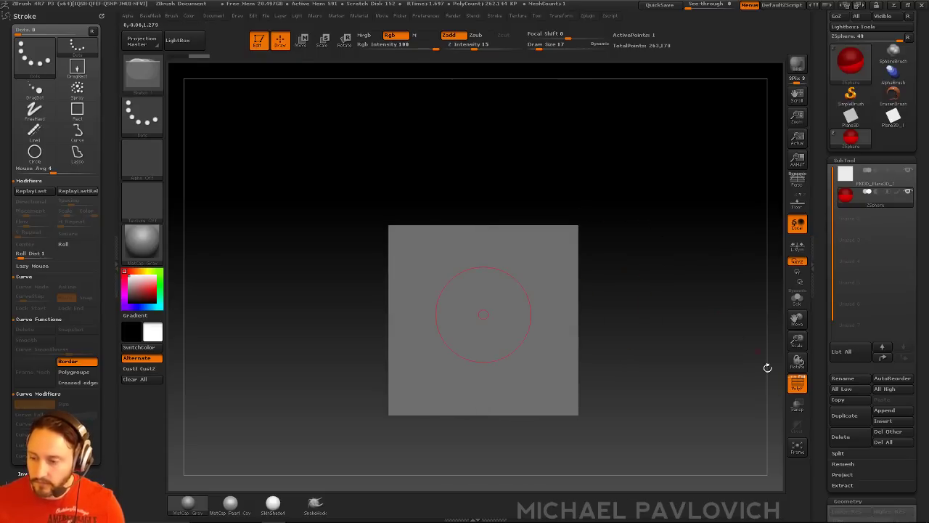
Step: Make the plane the active subtool, frame it and choose the ZModeler brush for it
{"action": "left_click", "coordinate": [864, 181]}
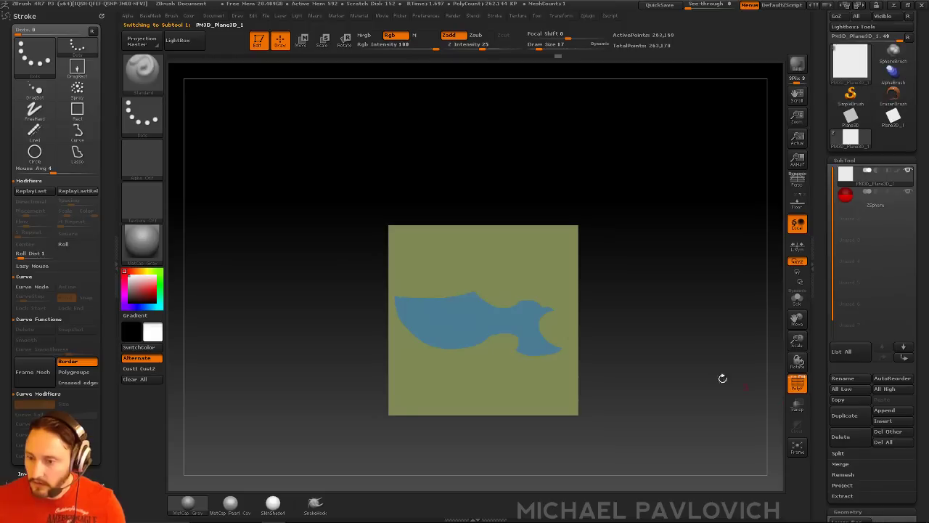
{"action": "key", "text": "f"}
{"action": "left_click", "coordinate": [800, 409]}
{"action": "left_click", "coordinate": [798, 408]}
{"action": "left_click_drag", "start_coordinate": [634, 299], "coordinate": [621, 301], "text": "alt"}
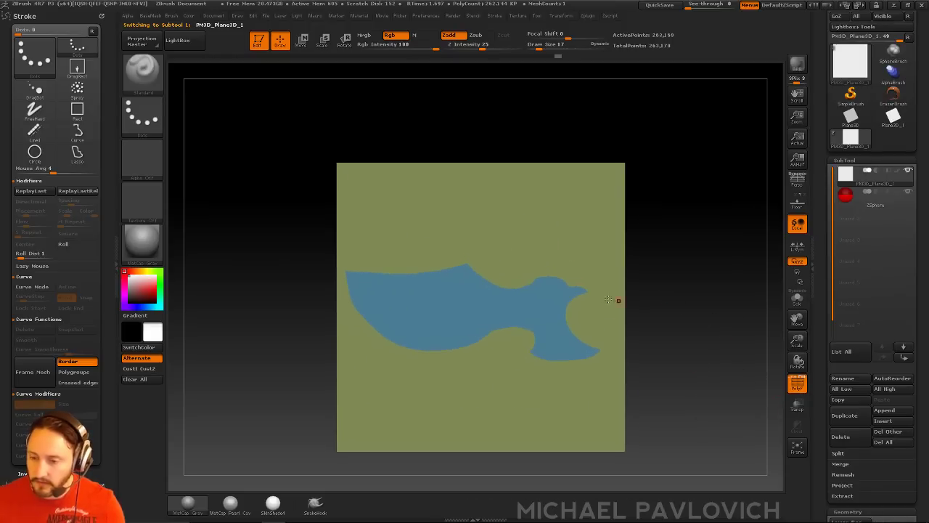
{"action": "key", "text": "b"}
{"action": "key", "text": "z"}
{"action": "key", "text": "m"}
{"action": "key", "text": "1"}
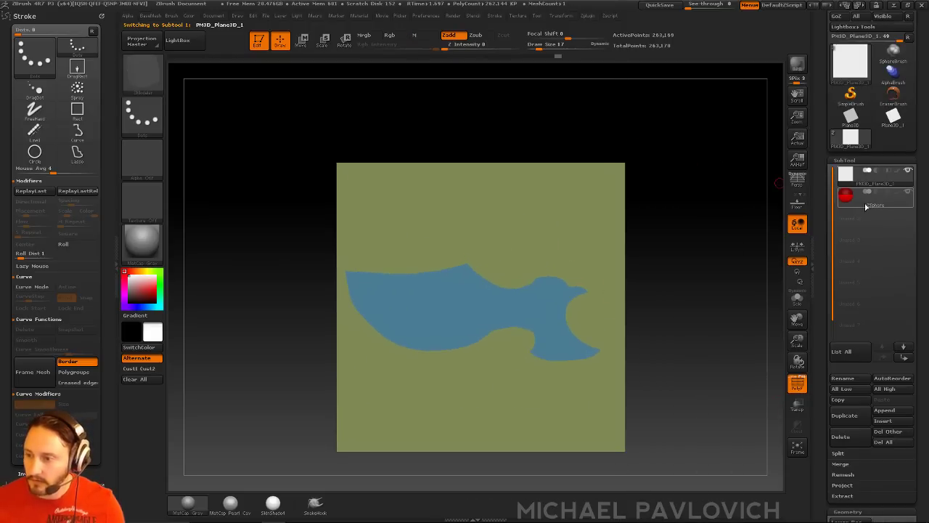
Step: Select the ZSphere subtool and turn on Edit Topology
{"action": "left_click", "coordinate": [866, 206]}
{"action": "key", "text": "1"}
{"action": "left_click", "coordinate": [676, 73]}
{"action": "left_click", "coordinate": [661, 97]}
Step: Convert the plane's polygroup colours into polypaint
{"action": "left_click", "coordinate": [852, 183]}
{"action": "left_click_drag", "start_coordinate": [837, 308], "coordinate": [818, 206]}
{"action": "scroll", "coordinate": [819, 207], "scroll_direction": "down", "scroll_amount": 10}
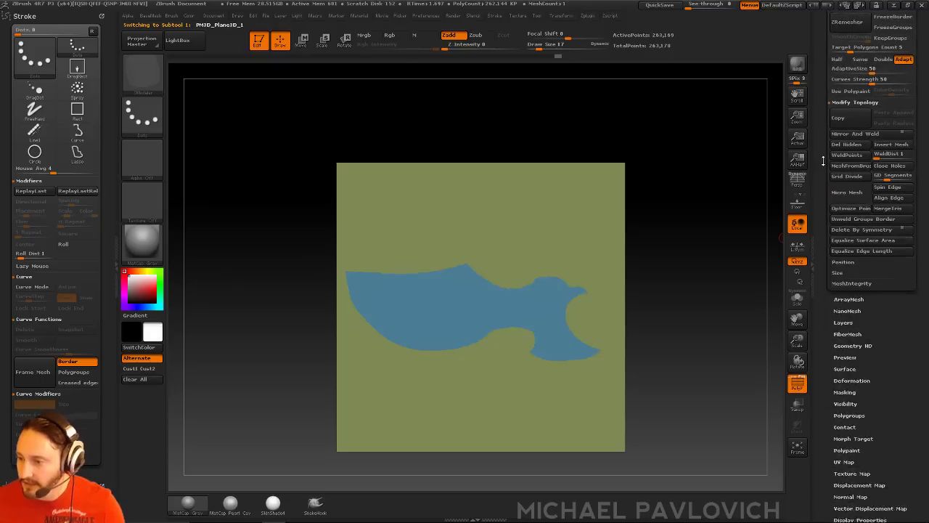
{"action": "scroll", "coordinate": [844, 360], "scroll_direction": "down", "scroll_amount": 3}
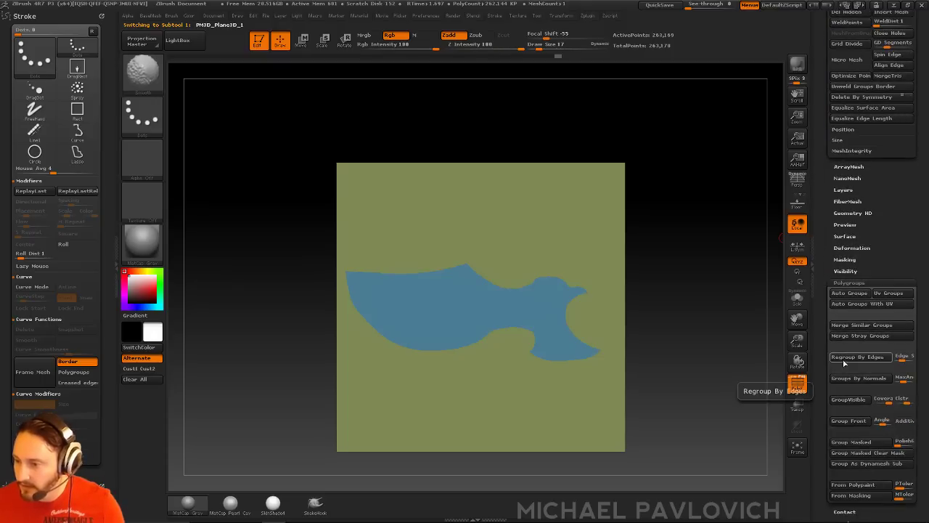
{"action": "left_click", "coordinate": [848, 281]}
{"action": "left_click", "coordinate": [848, 280]}
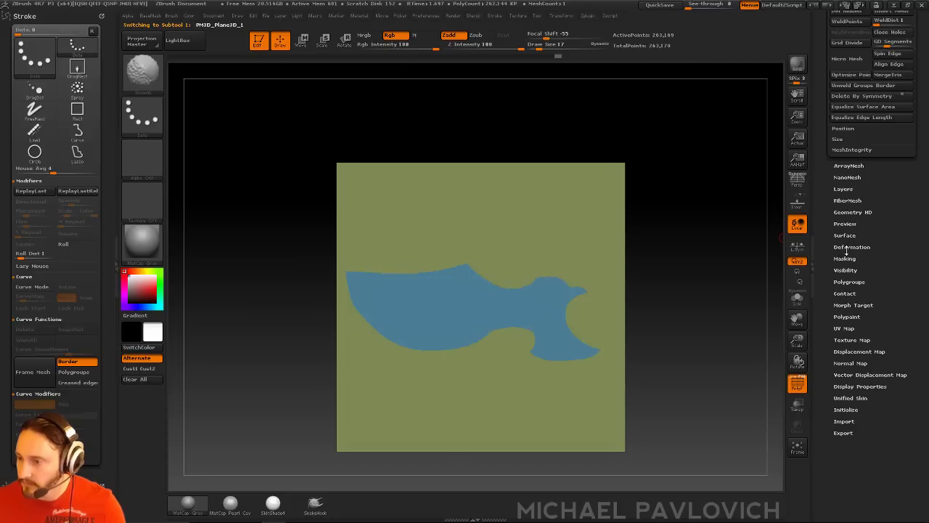
{"action": "key", "text": "ctrl+shift"}
{"action": "left_click", "coordinate": [847, 317]}
{"action": "left_click", "coordinate": [870, 348]}
{"action": "left_click_drag", "start_coordinate": [823, 260], "coordinate": [823, 393]}
Step: Place topology points with the ZSphere along the blade's upper edge up to its peak, using draw size 4
{"action": "left_click", "coordinate": [874, 272]}
{"action": "left_click_drag", "start_coordinate": [708, 276], "coordinate": [728, 287], "text": "alt"}
{"action": "left_click_drag", "start_coordinate": [694, 228], "coordinate": [684, 246], "text": "alt"}
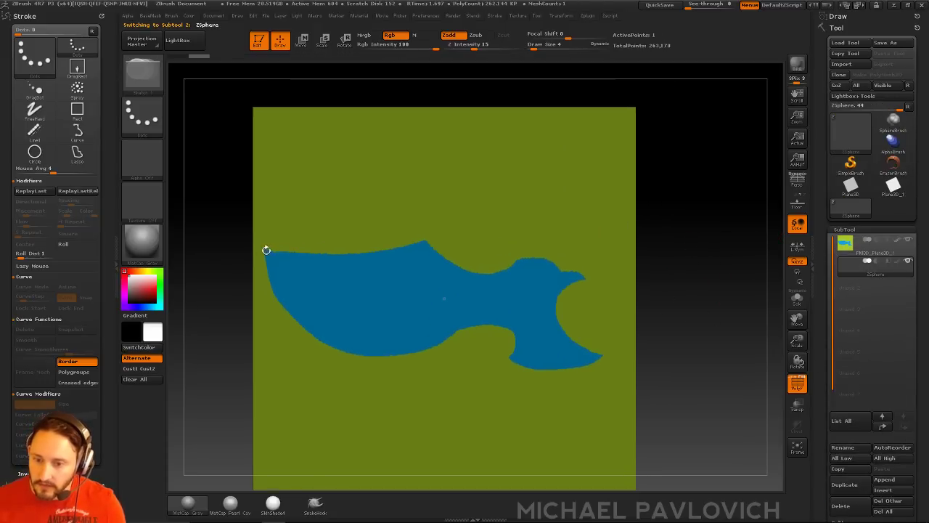
{"action": "key", "text": "2"}
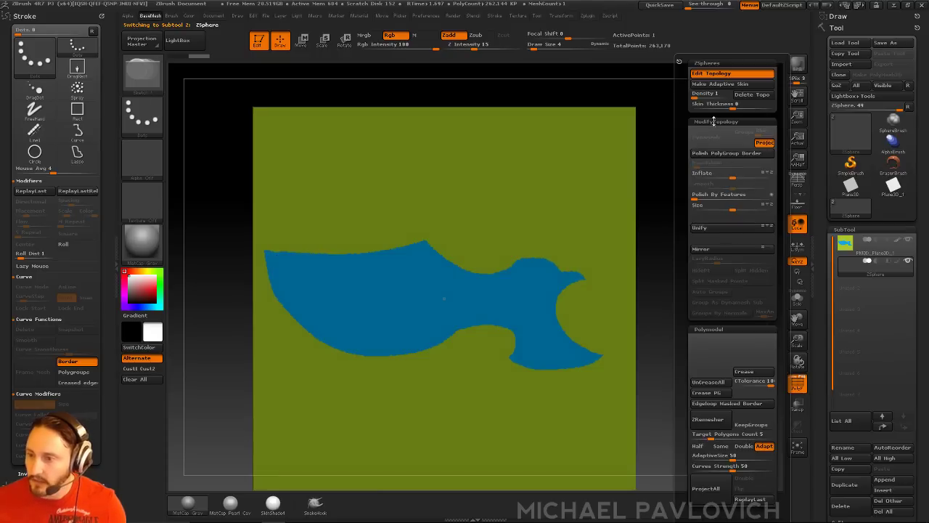
{"action": "left_click_drag", "start_coordinate": [681, 247], "coordinate": [704, 223]}
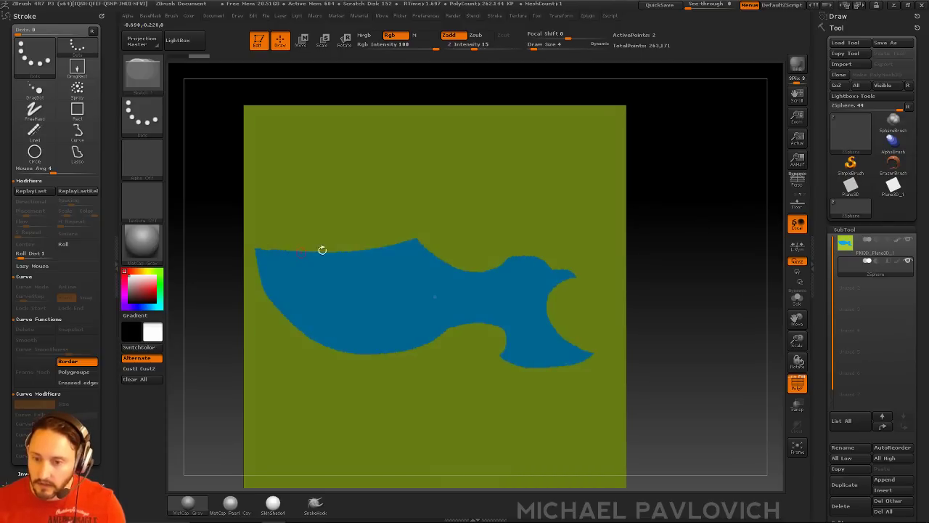
{"action": "left_click", "coordinate": [384, 245]}
{"action": "left_click", "coordinate": [416, 237]}
Step: Darken the plane by filling it with dark grey (RGB 61, 61, 61) at an RGB intensity of 22
{"action": "left_click", "coordinate": [888, 251]}
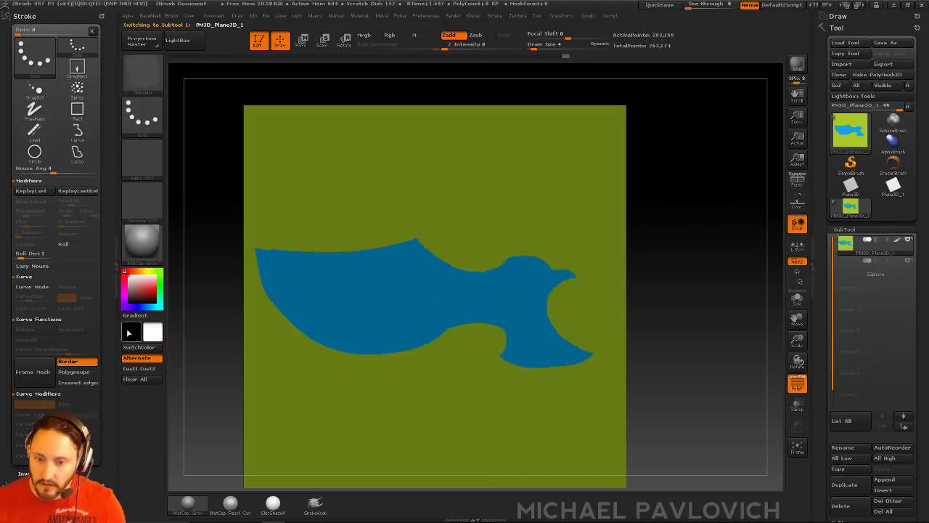
{"action": "left_click", "coordinate": [125, 296]}
{"action": "left_click", "coordinate": [389, 35]}
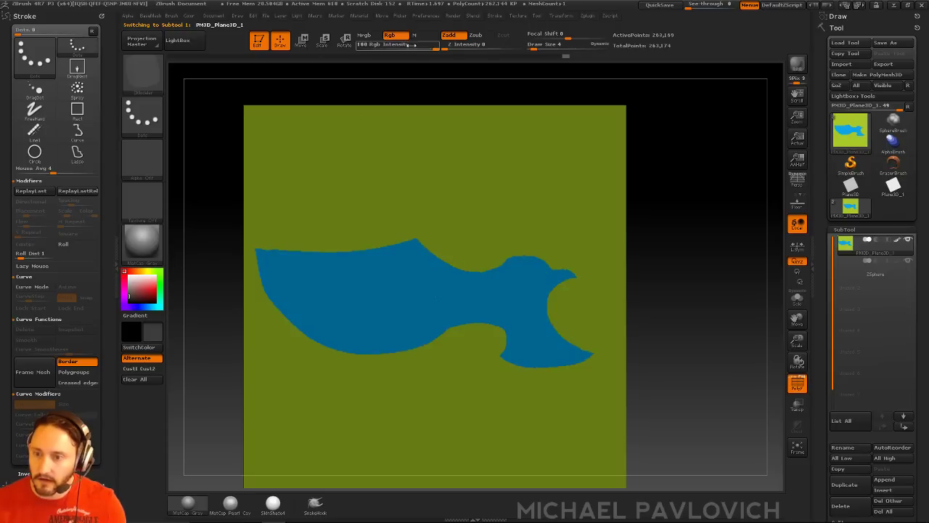
{"action": "left_click", "coordinate": [188, 16]}
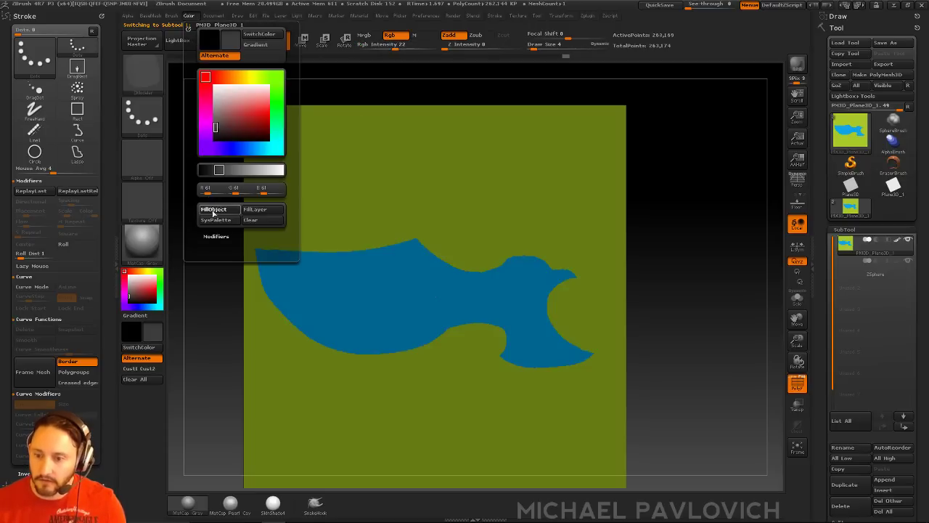
{"action": "left_click", "coordinate": [215, 210]}
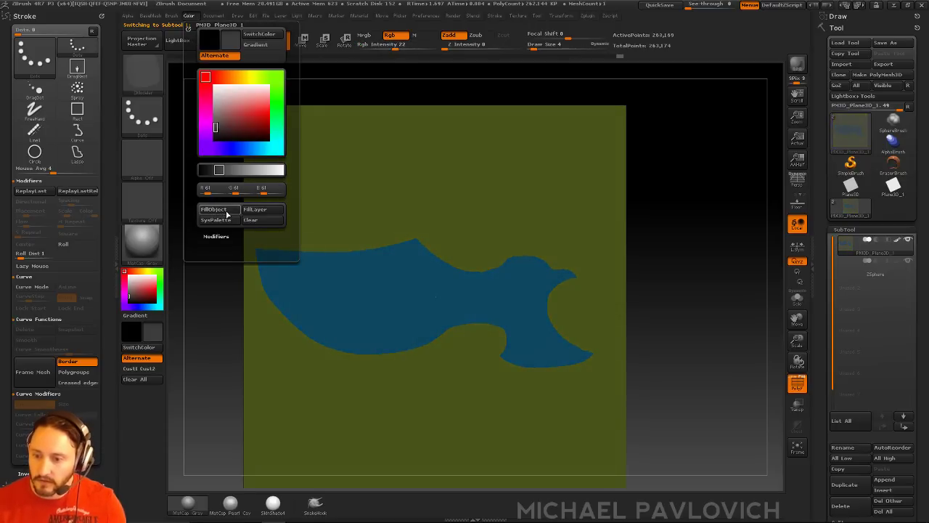
Step: Reselect the ZSphere subtool and place topology points from the blade's peak along the handle top and crescent to the lower spike's tip
{"action": "left_click", "coordinate": [853, 272]}
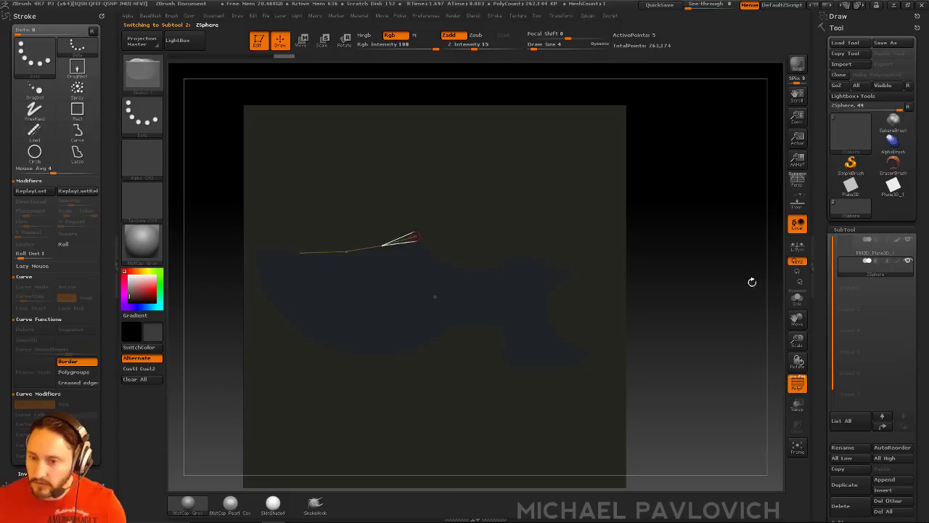
{"action": "left_click", "coordinate": [801, 406]}
{"action": "left_click", "coordinate": [800, 406]}
{"action": "left_click_drag", "start_coordinate": [751, 289], "coordinate": [749, 316], "text": "alt"}
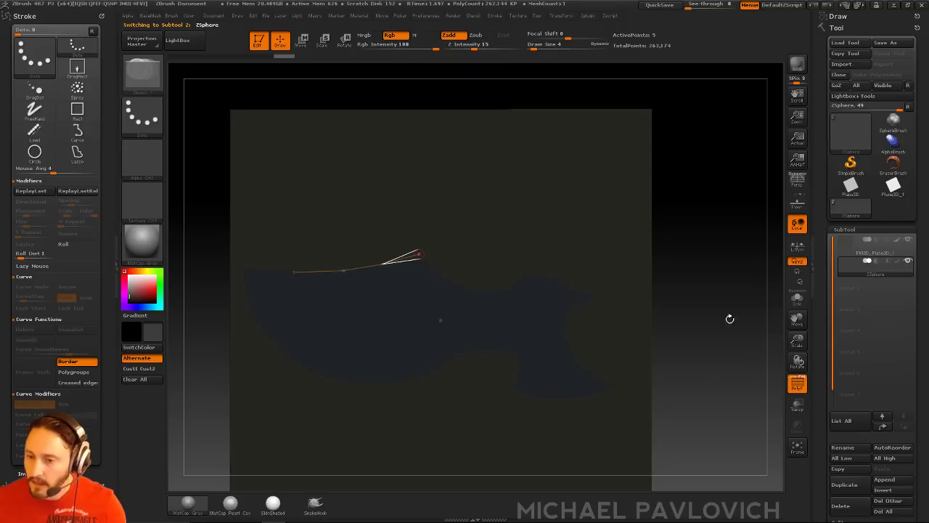
{"action": "mouse_move", "coordinate": [470, 292]}
{"action": "left_mouse_down"}
{"action": "mouse_move", "coordinate": [602, 290]}
{"action": "mouse_move", "coordinate": [567, 347]}
{"action": "left_mouse_up"}
{"action": "left_click", "coordinate": [616, 384]}
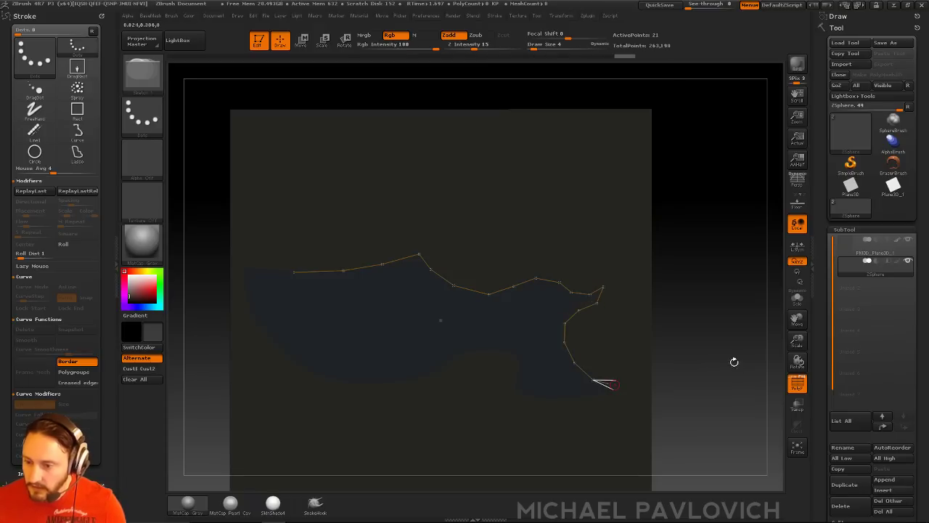
Step: Place topology points along the underside of the lower spike and up the inner corner beneath the handle
{"action": "left_click_drag", "start_coordinate": [724, 358], "coordinate": [746, 318], "text": "alt"}
{"action": "left_click", "coordinate": [613, 355]}
{"action": "left_click", "coordinate": [536, 343]}
{"action": "left_click", "coordinate": [526, 306]}
{"action": "left_click_drag", "start_coordinate": [675, 257], "coordinate": [725, 263], "text": "alt"}
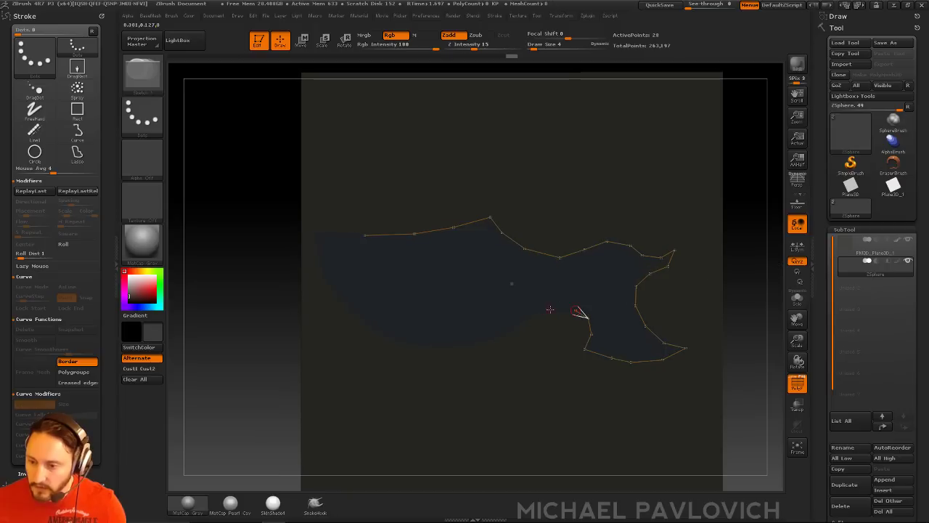
Step: Continue the points along the handle's underside and the curved cutting edge to the blade's front corner, closing the outline
{"action": "left_click", "coordinate": [526, 318]}
{"action": "left_click", "coordinate": [508, 331]}
{"action": "left_click", "coordinate": [492, 338]}
{"action": "left_click", "coordinate": [465, 346]}
{"action": "left_click", "coordinate": [422, 345]}
{"action": "left_click", "coordinate": [395, 340]}
{"action": "left_click", "coordinate": [369, 324]}
{"action": "left_click", "coordinate": [340, 298]}
{"action": "left_click", "coordinate": [325, 273]}
{"action": "left_click", "coordinate": [317, 248]}
{"action": "left_click", "coordinate": [315, 233]}
{"action": "left_click_drag", "start_coordinate": [732, 230], "coordinate": [716, 241], "text": "alt"}
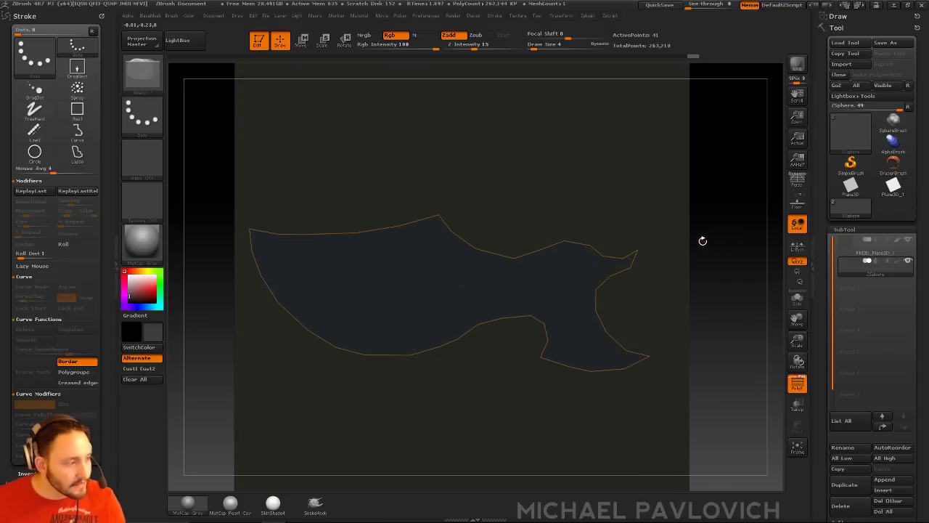
Step: Move and add outline points where the cutting edge meets the handle to form a small pointed notch at the blade's heel
{"action": "left_click_drag", "start_coordinate": [728, 292], "coordinate": [726, 312], "text": "alt"}
{"action": "key", "text": "w"}
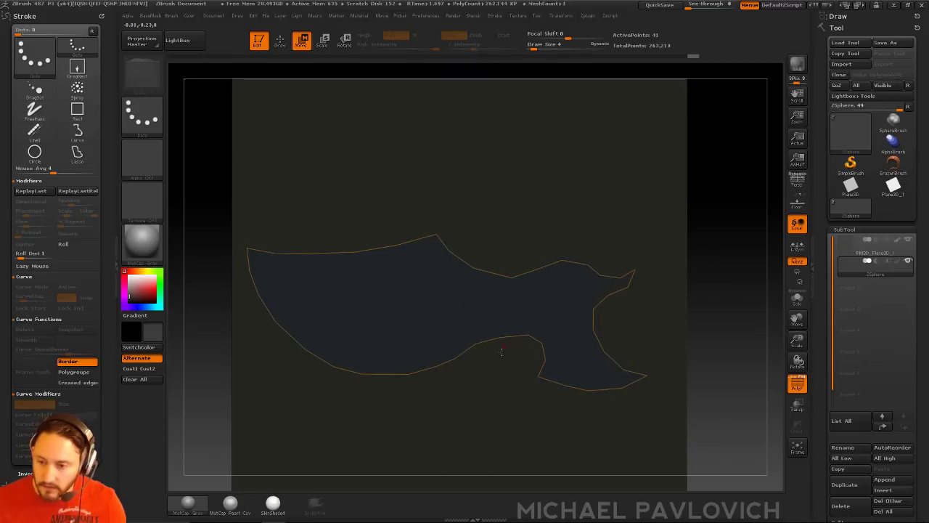
{"action": "left_click_drag", "start_coordinate": [456, 359], "coordinate": [469, 345]}
{"action": "key", "text": "q"}
{"action": "left_click", "coordinate": [492, 347]}
{"action": "key", "text": "w"}
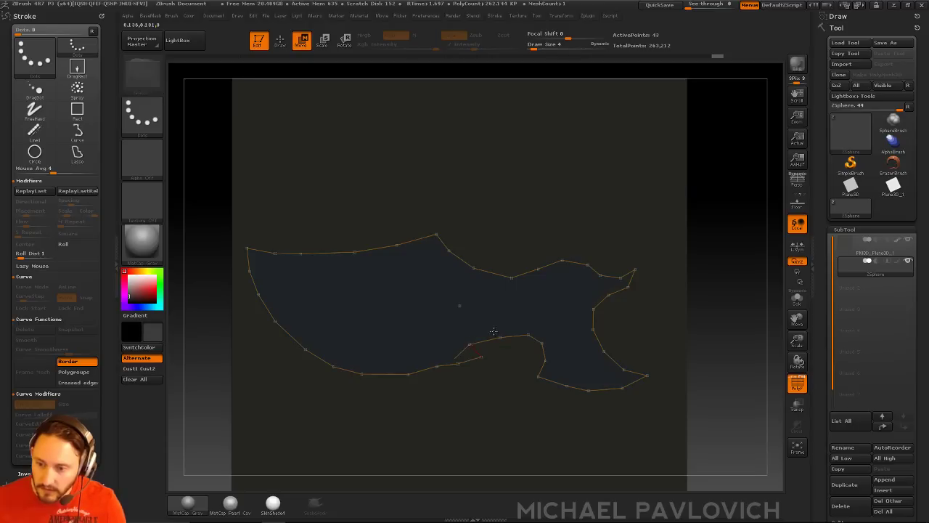
{"action": "key", "text": "q"}
{"action": "left_click_drag", "start_coordinate": [437, 366], "coordinate": [436, 372]}
{"action": "key", "text": "q"}
{"action": "left_click_drag", "start_coordinate": [694, 279], "coordinate": [734, 258], "text": "alt"}
{"action": "left_click", "coordinate": [465, 309], "text": "alt"}
{"action": "left_click", "coordinate": [736, 255]}
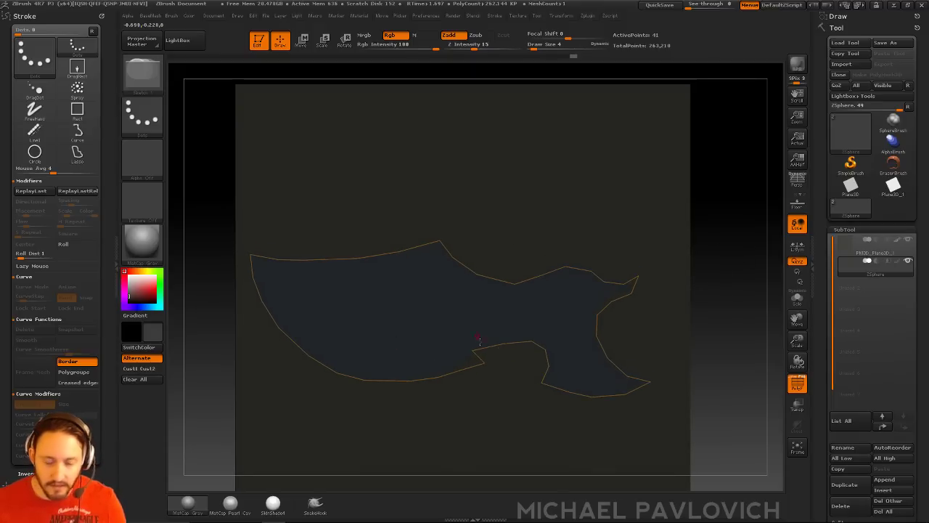
{"action": "left_click_drag", "start_coordinate": [712, 320], "coordinate": [711, 325], "text": "alt"}
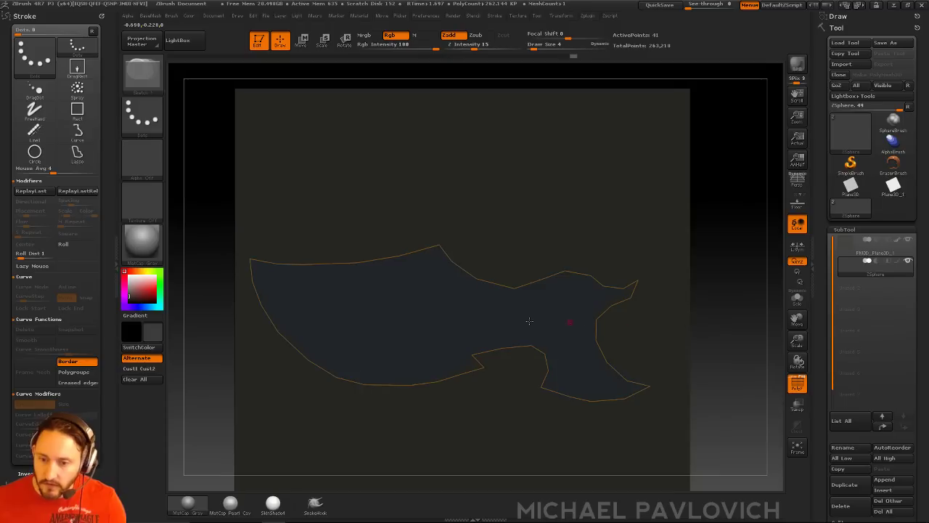
Step: Lay an inner row of points parallel to the cutting edge and bridge its front part to the outline
{"action": "left_click", "coordinate": [251, 259]}
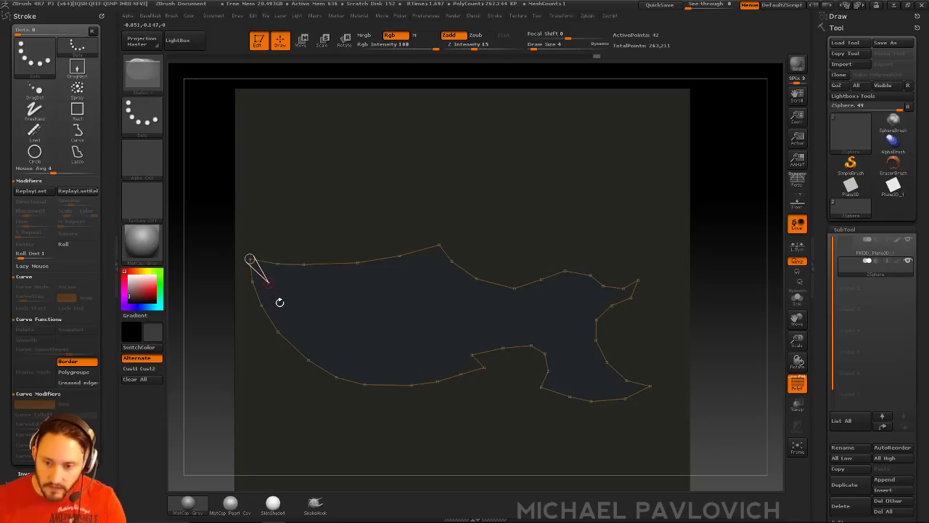
{"action": "mouse_move", "coordinate": [321, 351]}
{"action": "left_mouse_down"}
{"action": "mouse_move", "coordinate": [370, 369]}
{"action": "mouse_move", "coordinate": [469, 357]}
{"action": "mouse_move", "coordinate": [483, 366]}
{"action": "left_mouse_up"}
{"action": "left_click", "coordinate": [269, 283], "text": "ctrl"}
{"action": "left_click", "coordinate": [253, 282]}
{"action": "left_click", "coordinate": [279, 305], "text": "ctrl"}
{"action": "left_click", "coordinate": [294, 329], "text": "ctrl"}
{"action": "left_click", "coordinate": [278, 332]}
{"action": "left_click", "coordinate": [320, 351], "text": "ctrl"}
{"action": "left_click", "coordinate": [309, 360]}
{"action": "left_click_drag", "start_coordinate": [312, 356], "coordinate": [341, 371]}
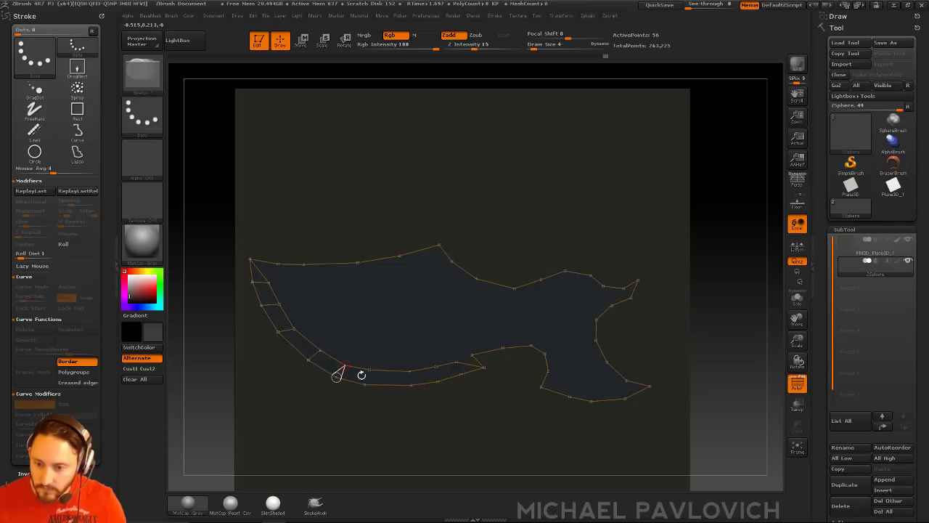
Step: Bridge the remaining inner row to the lower outline along the belly and join its end to the notch corner
{"action": "left_click", "coordinate": [368, 370], "text": "ctrl"}
{"action": "left_click", "coordinate": [366, 384]}
{"action": "left_click", "coordinate": [410, 371], "text": "ctrl"}
{"action": "left_click", "coordinate": [412, 384]}
{"action": "left_click", "coordinate": [436, 367], "text": "ctrl"}
{"action": "left_click", "coordinate": [456, 362]}
{"action": "left_click", "coordinate": [461, 374]}
{"action": "left_click_drag", "start_coordinate": [739, 312], "coordinate": [718, 323], "text": "alt"}
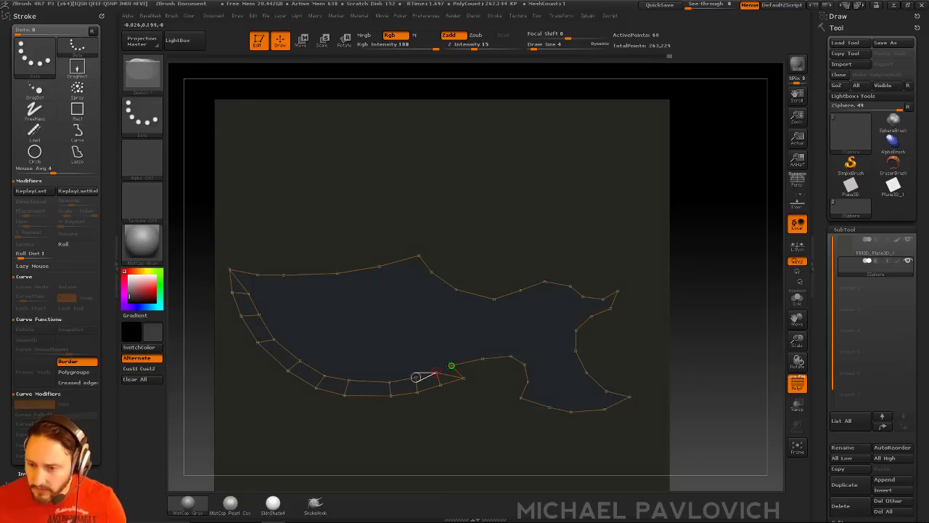
{"action": "left_click", "coordinate": [451, 364]}
{"action": "left_click", "coordinate": [685, 308]}
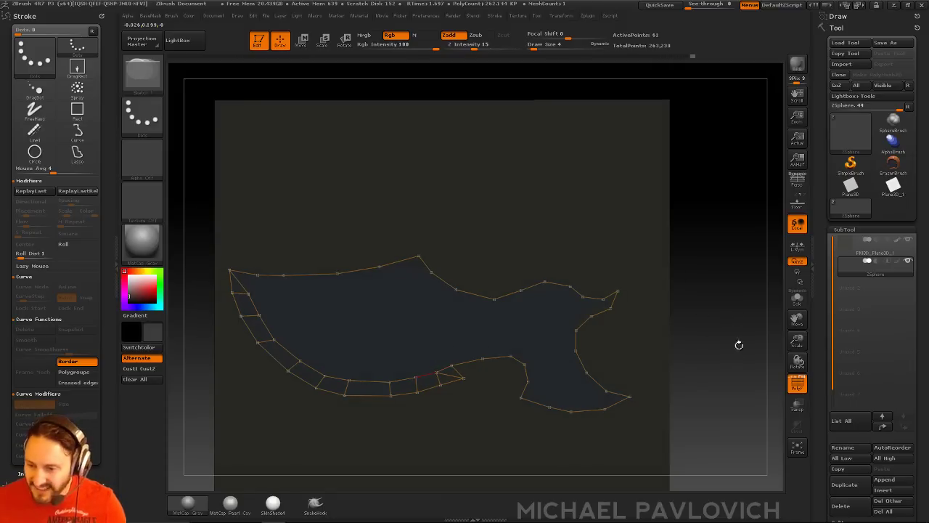
Step: Split the lower spike's tip with connecting edges and run an inner row along the spike to its front corner
{"action": "left_click_drag", "start_coordinate": [736, 338], "coordinate": [716, 342], "text": "alt"}
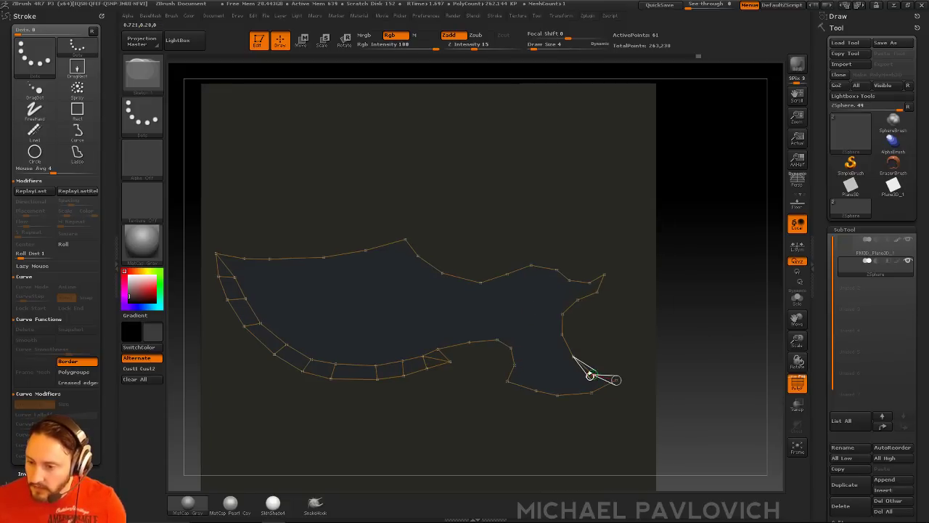
{"action": "left_click", "coordinate": [581, 378]}
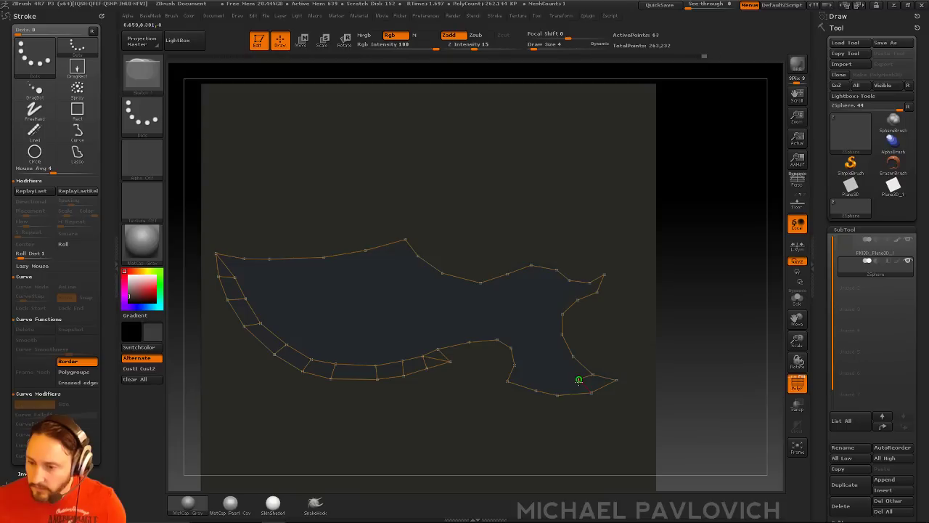
{"action": "left_click", "coordinate": [615, 381]}
{"action": "left_click", "coordinate": [642, 340], "text": "ctrl"}
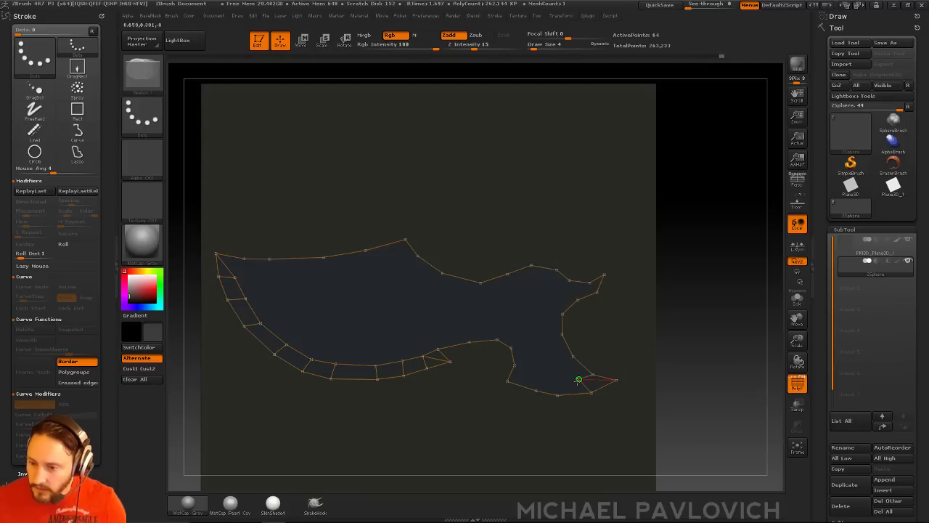
{"action": "left_click", "coordinate": [579, 380]}
{"action": "left_click", "coordinate": [557, 381]}
{"action": "left_click", "coordinate": [534, 377]}
{"action": "left_click", "coordinate": [509, 381]}
Step: Build an inner row of connected faces around the handle's lower inner corner, between the lower spike and the notch
{"action": "left_click", "coordinate": [657, 347]}
{"action": "left_click_drag", "start_coordinate": [534, 376], "coordinate": [536, 373]}
{"action": "left_click", "coordinate": [516, 367]}
{"action": "left_click", "coordinate": [685, 318]}
{"action": "left_click", "coordinate": [526, 357]}
{"action": "mouse_move", "coordinate": [528, 357]}
{"action": "left_mouse_down"}
{"action": "mouse_move", "coordinate": [504, 327]}
{"action": "mouse_move", "coordinate": [432, 336]}
{"action": "mouse_move", "coordinate": [498, 327]}
{"action": "mouse_move", "coordinate": [532, 375]}
{"action": "mouse_move", "coordinate": [520, 369]}
{"action": "left_mouse_up"}
{"action": "left_click_drag", "start_coordinate": [689, 254], "coordinate": [701, 279]}
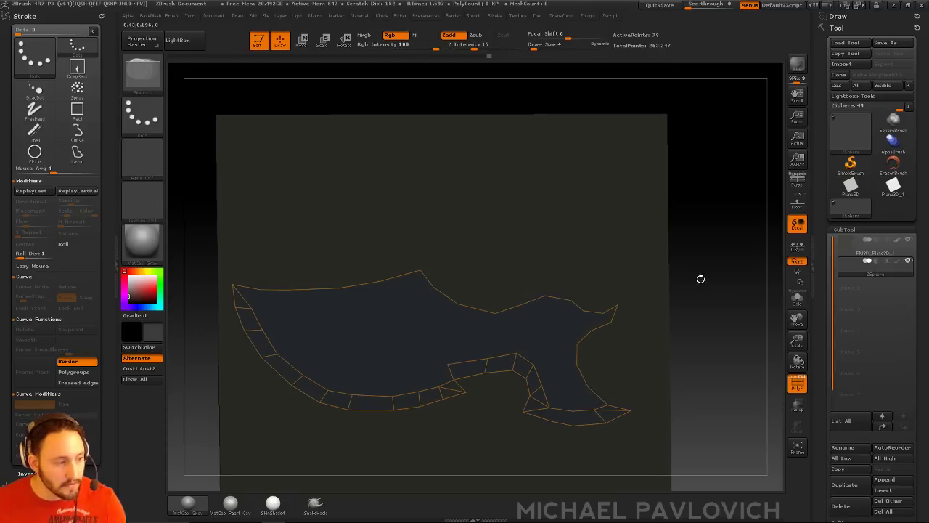
{"action": "left_click_drag", "start_coordinate": [712, 236], "coordinate": [710, 232], "text": "alt"}
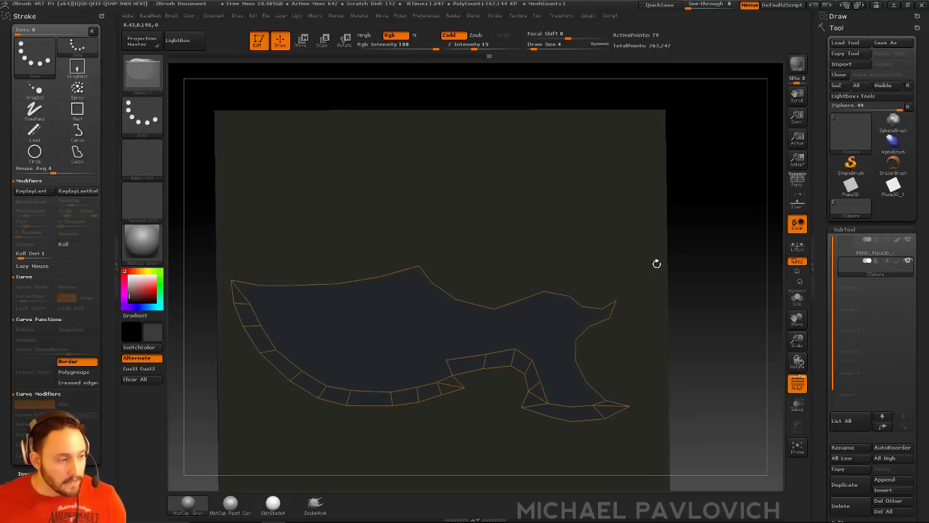
Step: Add an inner row along the whole upper edge and bridge it to the outline up to the blade's front
{"action": "left_click_drag", "start_coordinate": [738, 266], "coordinate": [750, 266], "text": "alt"}
{"action": "left_click", "coordinate": [261, 304]}
{"action": "mouse_move", "coordinate": [281, 304]}
{"action": "left_mouse_down"}
{"action": "mouse_move", "coordinate": [424, 292]}
{"action": "mouse_move", "coordinate": [451, 310]}
{"action": "mouse_move", "coordinate": [628, 316]}
{"action": "mouse_move", "coordinate": [616, 312]}
{"action": "mouse_move", "coordinate": [612, 321]}
{"action": "mouse_move", "coordinate": [590, 311]}
{"action": "mouse_move", "coordinate": [598, 307]}
{"action": "mouse_move", "coordinate": [559, 299]}
{"action": "mouse_move", "coordinate": [531, 303]}
{"action": "mouse_move", "coordinate": [506, 324]}
{"action": "mouse_move", "coordinate": [424, 290]}
{"action": "mouse_move", "coordinate": [428, 270]}
{"action": "mouse_move", "coordinate": [295, 293]}
{"action": "left_mouse_up"}
{"action": "left_click", "coordinate": [306, 303], "text": "ctrl"}
{"action": "left_click", "coordinate": [296, 286]}
{"action": "left_click", "coordinate": [281, 302], "text": "ctrl"}
{"action": "left_click", "coordinate": [269, 285]}
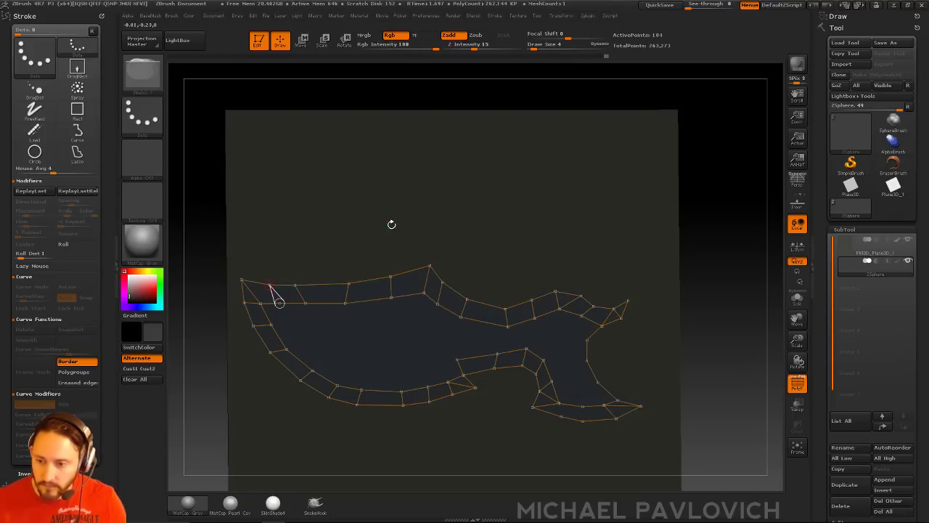
Step: Undo the last bridging edges near the blade's front upper corner and reconnect the inner row to the upper edge
{"action": "left_click_drag", "start_coordinate": [695, 268], "coordinate": [680, 257], "text": "alt"}
{"action": "key", "text": "ctrl+z"}
{"action": "key", "text": "ctrl+z"}
{"action": "key", "text": "ctrl+z"}
{"action": "key", "text": "ctrl+z"}
{"action": "left_click", "coordinate": [261, 275]}
{"action": "left_click", "coordinate": [270, 293]}
{"action": "left_click_drag", "start_coordinate": [706, 291], "coordinate": [700, 296], "text": "alt"}
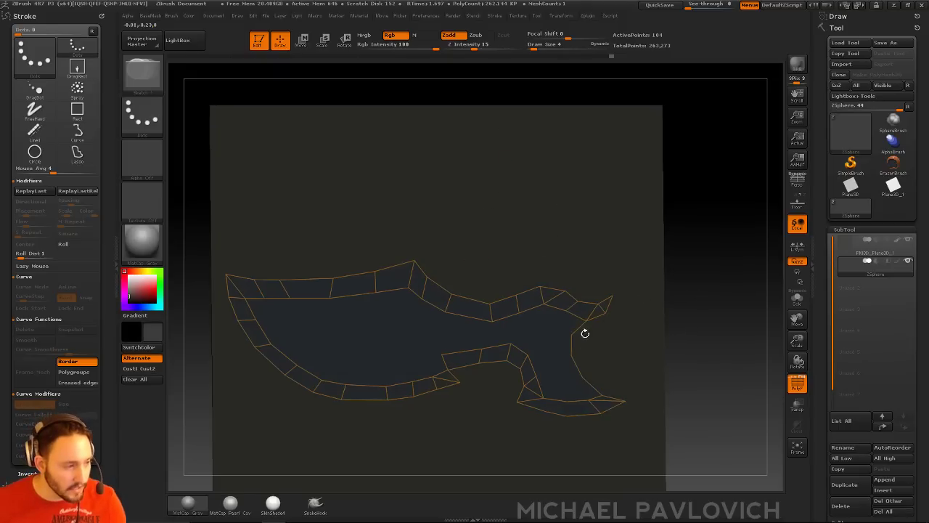
{"action": "left_click_drag", "start_coordinate": [700, 304], "coordinate": [699, 298], "text": "alt"}
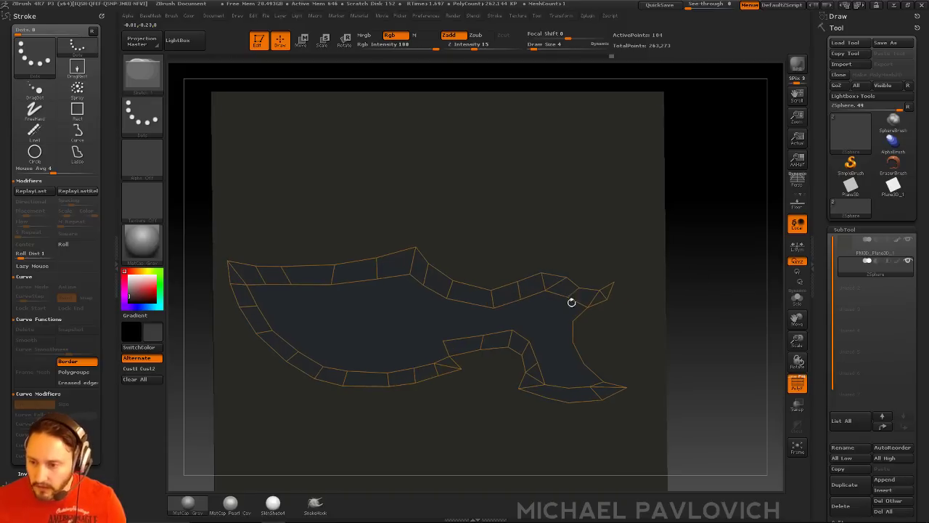
Step: Run an inner row along the rear crescent between the two spikes and bridge it to the outline
{"action": "mouse_move", "coordinate": [568, 297]}
{"action": "left_mouse_down"}
{"action": "mouse_move", "coordinate": [560, 348]}
{"action": "mouse_move", "coordinate": [590, 385]}
{"action": "left_mouse_up"}
{"action": "left_click", "coordinate": [642, 350]}
{"action": "left_click", "coordinate": [568, 366]}
{"action": "left_click", "coordinate": [584, 364]}
{"action": "left_click", "coordinate": [558, 342]}
{"action": "left_click", "coordinate": [573, 342]}
{"action": "left_click_drag", "start_coordinate": [572, 340], "coordinate": [566, 317]}
{"action": "left_click", "coordinate": [699, 305]}
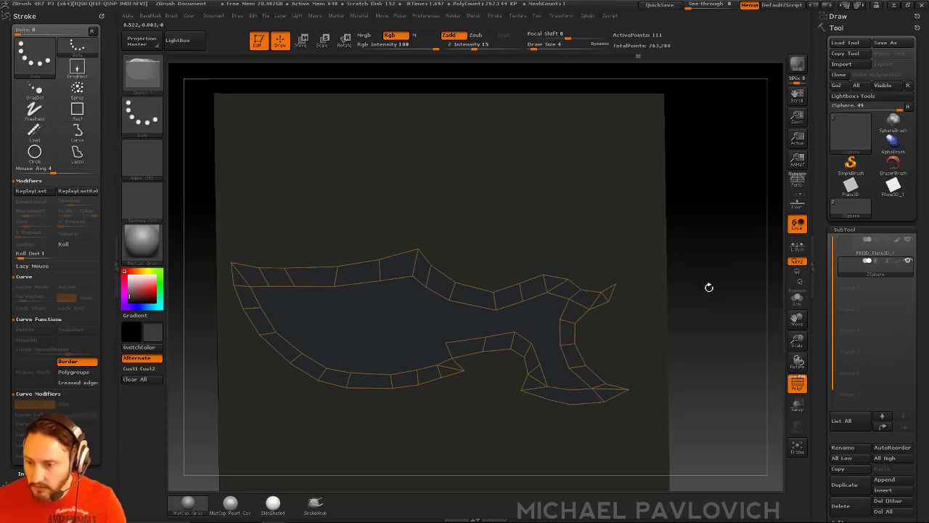
Step: Connect the lower spike's inner row to the points above and to its bottom edge to divide it into faces
{"action": "left_click", "coordinate": [572, 390]}
{"action": "left_click", "coordinate": [569, 368]}
{"action": "left_click", "coordinate": [669, 342]}
{"action": "left_click", "coordinate": [571, 391]}
{"action": "left_click", "coordinate": [570, 404]}
{"action": "left_click", "coordinate": [547, 387]}
{"action": "left_click", "coordinate": [548, 400]}
{"action": "left_click", "coordinate": [635, 355]}
Step: Connect the handle's lower inner row across to the crescent's inner row at two heights above the lower spike
{"action": "left_click", "coordinate": [539, 365]}
{"action": "left_click", "coordinate": [568, 368]}
{"action": "left_click", "coordinate": [532, 345]}
{"action": "left_click", "coordinate": [560, 345]}
{"action": "left_click", "coordinate": [727, 276]}
{"action": "left_click_drag", "start_coordinate": [727, 276], "coordinate": [737, 283], "text": "alt"}
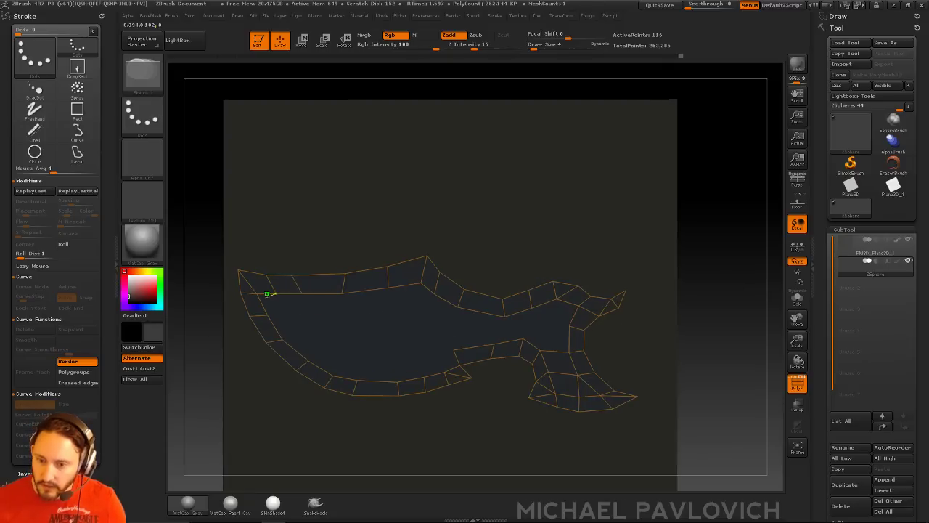
Step: Draw a midline row of points from the blade's front corner through the handle to the rear crescent
{"action": "mouse_move", "coordinate": [259, 294]}
{"action": "left_mouse_down"}
{"action": "mouse_move", "coordinate": [313, 317]}
{"action": "mouse_move", "coordinate": [418, 337]}
{"action": "mouse_move", "coordinate": [581, 326]}
{"action": "left_mouse_up"}
{"action": "key", "text": "ctrl"}
{"action": "left_click", "coordinate": [553, 326]}
{"action": "left_click", "coordinate": [569, 326]}
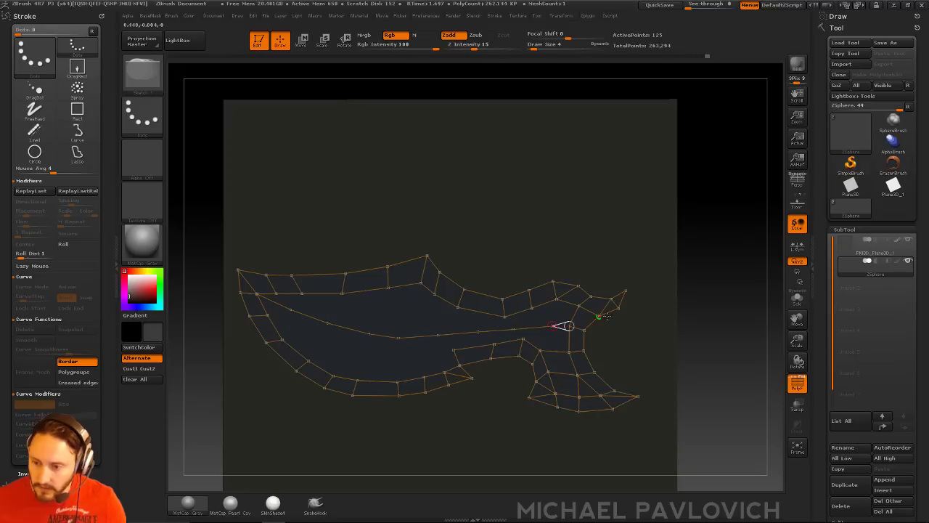
Step: Bridge the rear handle's upper inner row to the midline, and join the midline to the handle's lower row
{"action": "left_click_drag", "start_coordinate": [556, 300], "coordinate": [553, 326]}
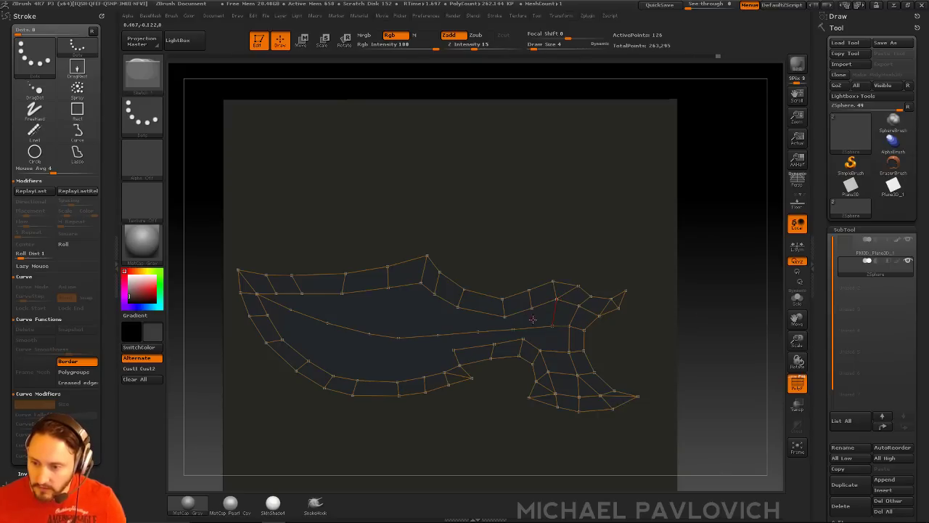
{"action": "left_click", "coordinate": [532, 309]}
{"action": "left_click", "coordinate": [534, 328]}
{"action": "left_click", "coordinate": [683, 288]}
{"action": "left_click", "coordinate": [534, 329]}
{"action": "left_click", "coordinate": [523, 339]}
Step: Connect the upper row through the midline to the lower row at the handle's narrow part, shifting the midline point forward
{"action": "left_click", "coordinate": [506, 316]}
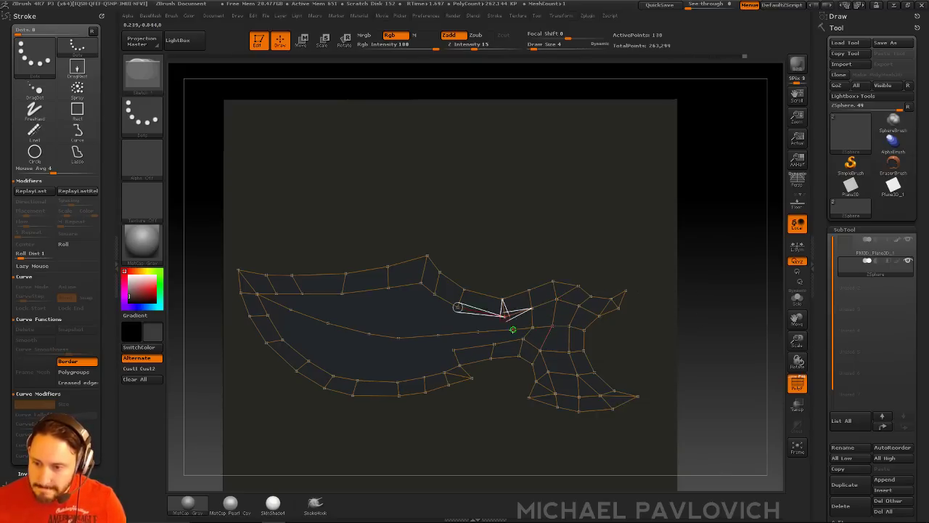
{"action": "left_click", "coordinate": [513, 329]}
{"action": "key", "text": "w"}
{"action": "key", "text": "q"}
{"action": "left_click", "coordinate": [501, 330]}
{"action": "left_click", "coordinate": [495, 344]}
{"action": "left_click", "coordinate": [712, 278]}
Step: Slide the midline points above the notch toward the blade and connect the rearmost one to the upper inner row
{"action": "key", "text": "w"}
{"action": "left_click_drag", "start_coordinate": [478, 331], "coordinate": [430, 335]}
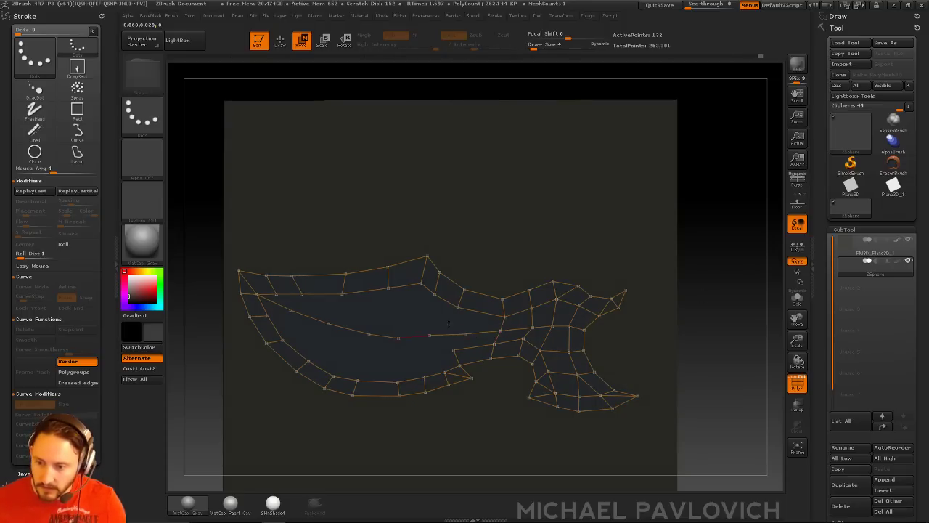
{"action": "key", "text": "q"}
{"action": "right_click_drag", "start_coordinate": [452, 323], "coordinate": [465, 321]}
{"action": "left_click", "coordinate": [458, 307]}
{"action": "left_click", "coordinate": [465, 333]}
{"action": "left_click_drag", "start_coordinate": [716, 283], "coordinate": [729, 284], "text": "shift"}
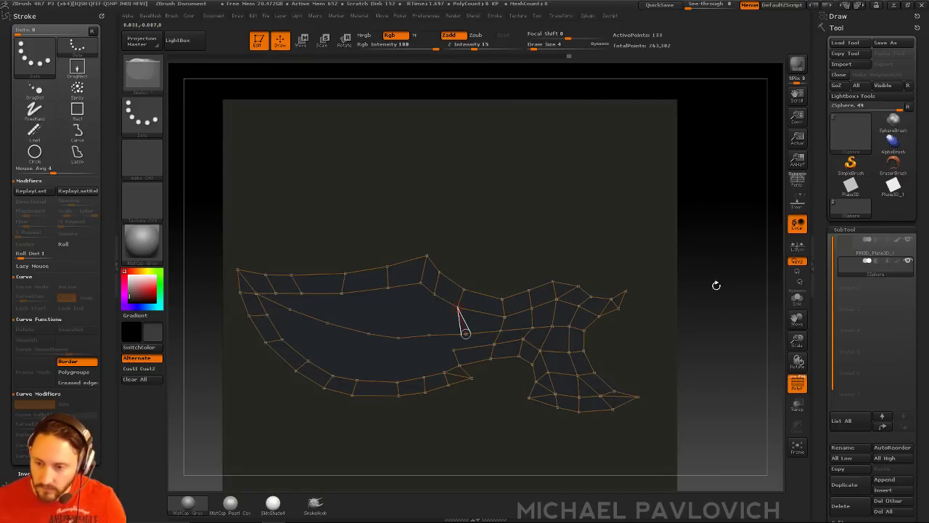
Step: Bridge the blade's upper inner row to the midline point by point, from the peak area to the front
{"action": "left_click", "coordinate": [435, 294]}
{"action": "left_click", "coordinate": [429, 335]}
{"action": "left_click", "coordinate": [420, 283]}
{"action": "left_click", "coordinate": [399, 337]}
{"action": "left_click", "coordinate": [389, 288]}
{"action": "left_click", "coordinate": [369, 333]}
{"action": "left_click", "coordinate": [342, 294]}
{"action": "left_click", "coordinate": [327, 322]}
{"action": "left_click", "coordinate": [301, 294]}
{"action": "left_click", "coordinate": [292, 310]}
Step: Connect the front points of the blade's midline to the lower inner row, working back from the tip
{"action": "left_click", "coordinate": [718, 244]}
{"action": "left_click", "coordinate": [290, 310]}
{"action": "left_click", "coordinate": [282, 339]}
{"action": "left_click", "coordinate": [328, 324]}
{"action": "left_click", "coordinate": [309, 360]}
{"action": "left_click", "coordinate": [369, 334]}
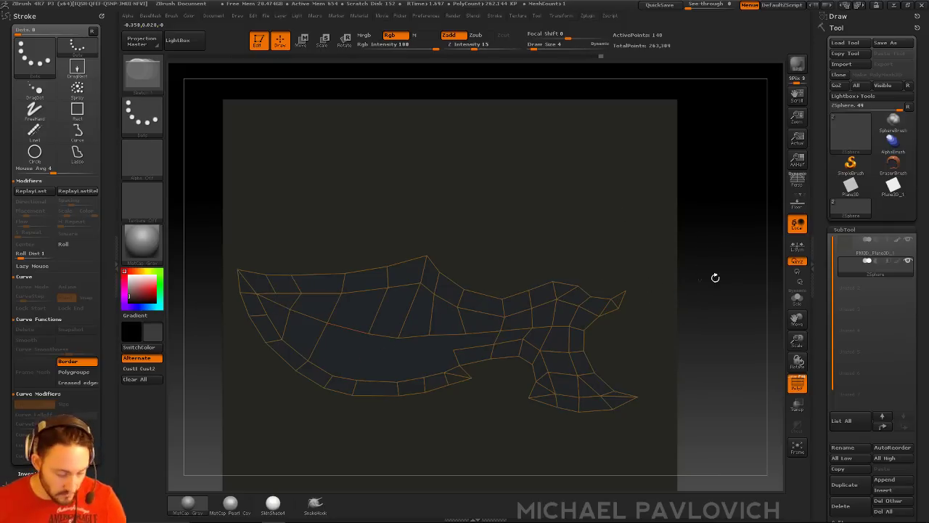
Step: Bridge the remaining blade midline points to the lower inner row, ending with the rearmost point at the notch
{"action": "left_click_drag", "start_coordinate": [733, 280], "coordinate": [726, 278], "text": "alt"}
{"action": "left_click", "coordinate": [326, 372]}
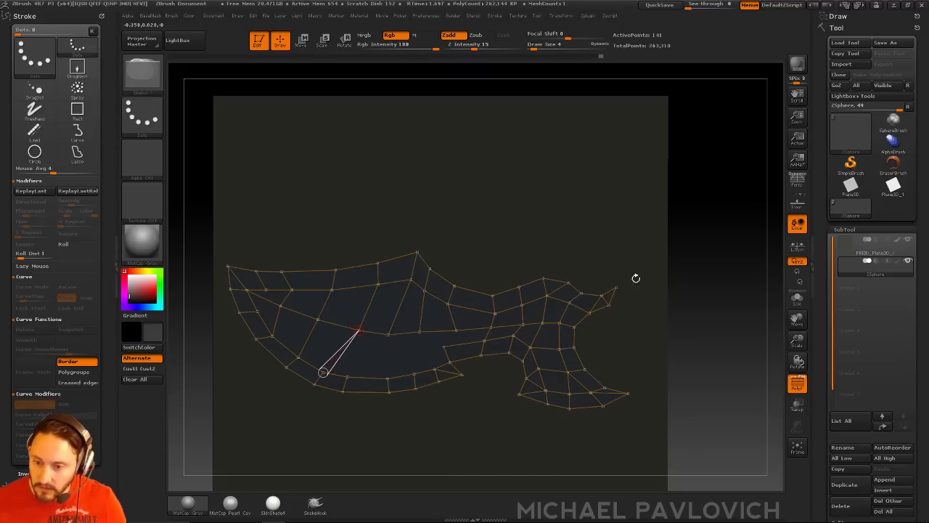
{"action": "left_click", "coordinate": [388, 378]}
{"action": "left_click", "coordinate": [419, 332]}
{"action": "left_click", "coordinate": [415, 374]}
{"action": "left_click_drag", "start_coordinate": [742, 290], "coordinate": [739, 290]}
{"action": "left_click", "coordinate": [456, 330]}
{"action": "left_click", "coordinate": [443, 346]}
{"action": "left_click_drag", "start_coordinate": [440, 338], "coordinate": [438, 337]}
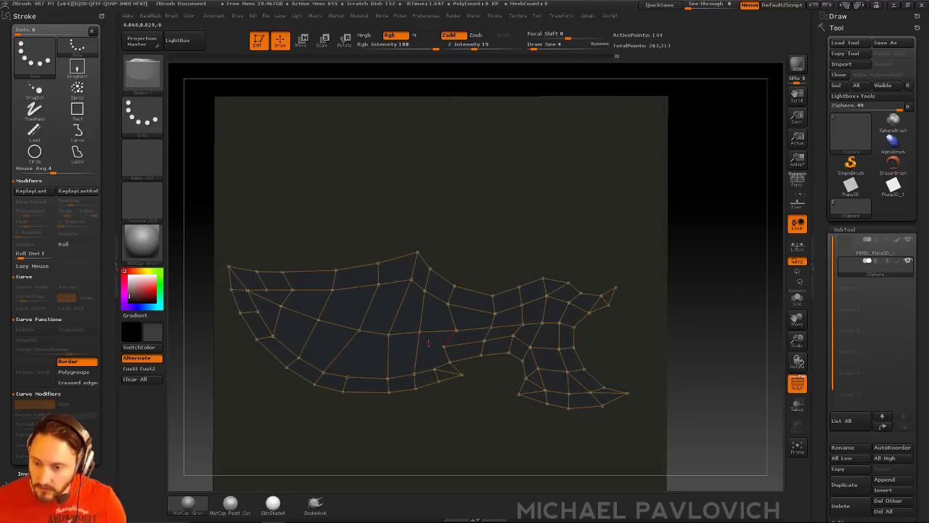
Step: Insert a row of points between the blade's midline and lower inner row, from the notch forward to the tip
{"action": "left_click", "coordinate": [416, 353]}
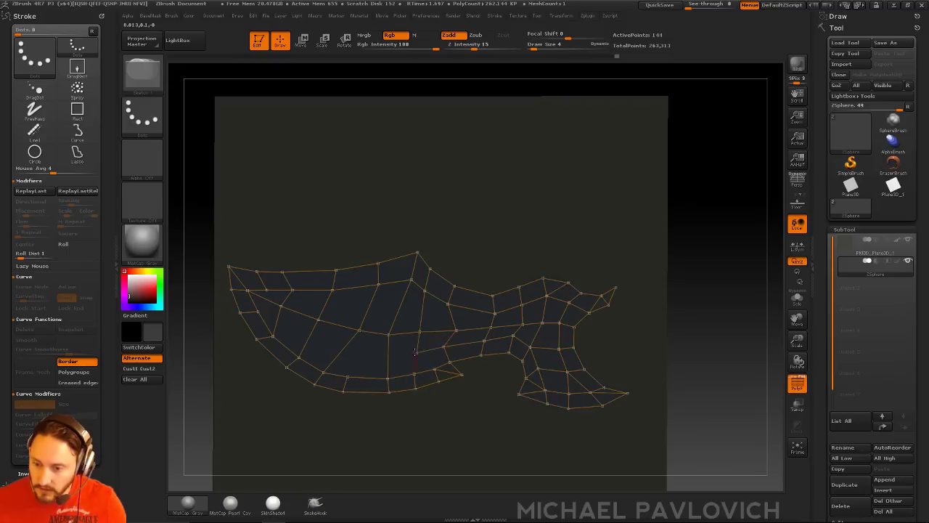
{"action": "left_click", "coordinate": [387, 356]}
{"action": "left_click", "coordinate": [341, 352]}
{"action": "left_click", "coordinate": [309, 339]}
{"action": "left_click", "coordinate": [277, 321]}
{"action": "left_click", "coordinate": [259, 312]}
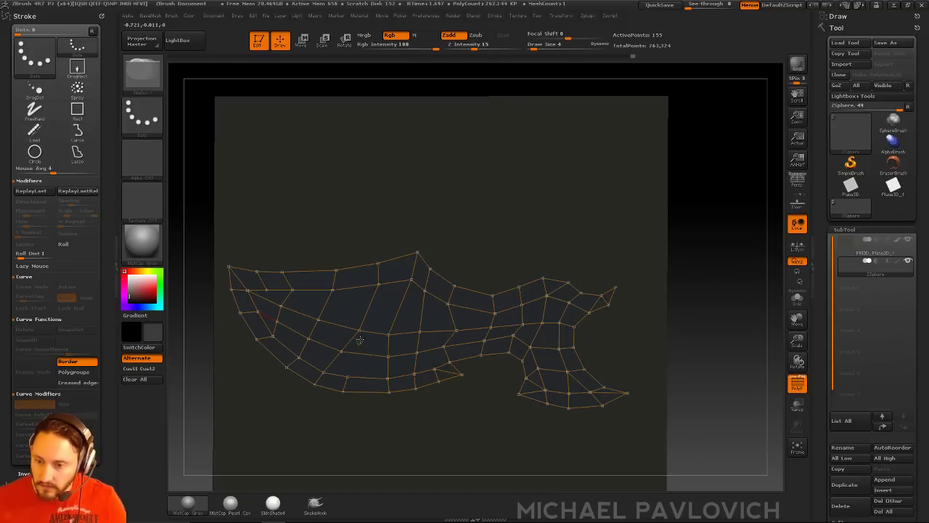
Step: Shift an upper-edge blade point forward and insert a column of points behind it, running down to the lower inner row
{"action": "key", "text": "w"}
{"action": "mouse_move", "coordinate": [373, 284]}
{"action": "left_mouse_down"}
{"action": "mouse_move", "coordinate": [363, 286]}
{"action": "mouse_move", "coordinate": [364, 265]}
{"action": "left_mouse_up"}
{"action": "key", "text": "q"}
{"action": "left_click", "coordinate": [391, 259]}
{"action": "left_click", "coordinate": [386, 283]}
{"action": "left_click", "coordinate": [366, 330]}
{"action": "left_click", "coordinate": [361, 353]}
{"action": "left_click", "coordinate": [347, 377]}
{"action": "left_click_drag", "start_coordinate": [729, 281], "coordinate": [710, 270]}
Step: Reposition points near the blade tip and at the handle's narrow part to even out the polygon spacing
{"action": "key", "text": "w"}
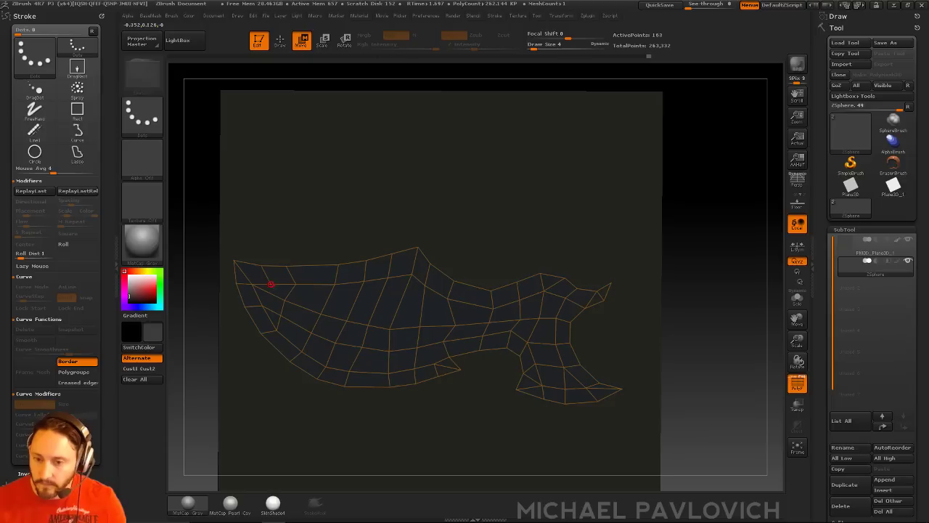
{"action": "left_click_drag", "start_coordinate": [269, 280], "coordinate": [278, 332]}
{"action": "left_click_drag", "start_coordinate": [262, 266], "coordinate": [338, 264]}
{"action": "key", "text": "q"}
{"action": "mouse_move", "coordinate": [709, 315]}
{"action": "left_mouse_down"}
{"action": "mouse_move", "coordinate": [716, 307]}
{"action": "mouse_move", "coordinate": [662, 320]}
{"action": "left_mouse_up"}
{"action": "key", "text": "w"}
{"action": "left_click_drag", "start_coordinate": [514, 334], "coordinate": [520, 317]}
{"action": "key", "text": "q"}
{"action": "left_click_drag", "start_coordinate": [709, 310], "coordinate": [713, 309]}
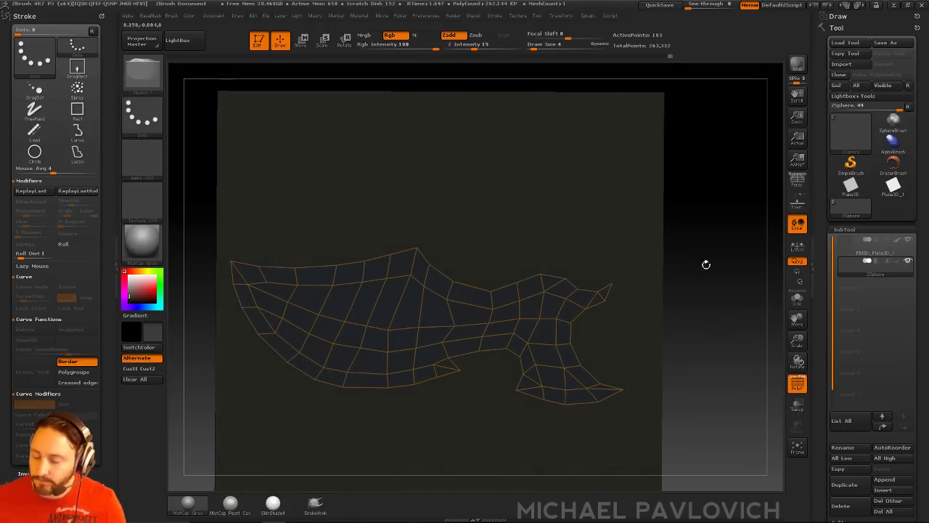
Step: Preview the cleaver topology as an adaptive skin with its polygon wireframe shown
{"action": "key", "text": "a"}
{"action": "key", "text": "a"}
{"action": "key", "text": "1"}
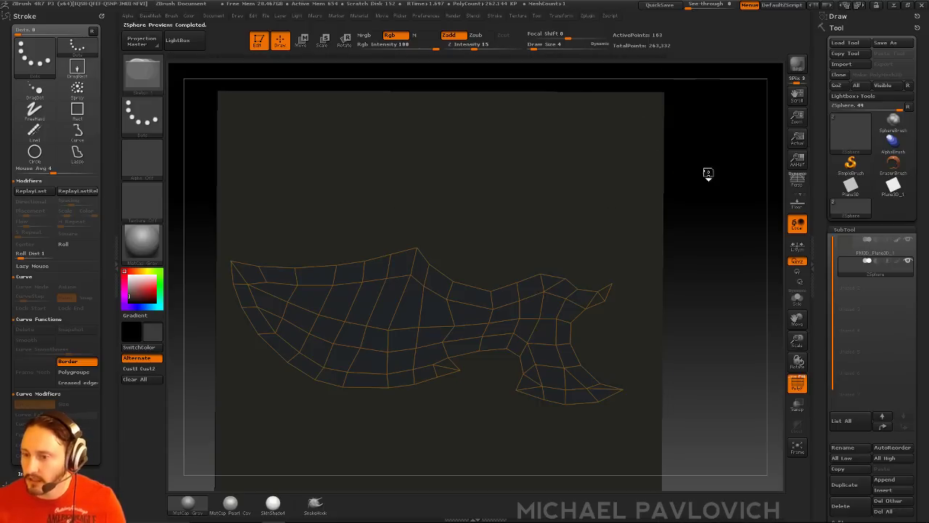
{"action": "key", "text": "a"}
{"action": "mouse_move", "coordinate": [747, 324]}
{"action": "left_mouse_down"}
{"action": "mouse_move", "coordinate": [730, 323]}
{"action": "mouse_move", "coordinate": [748, 327]}
{"action": "left_mouse_up"}
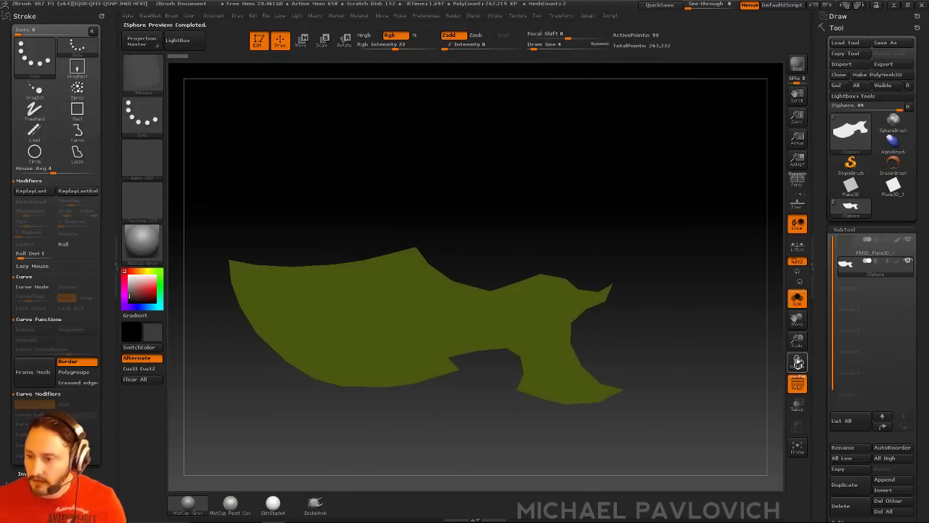
{"action": "left_click", "coordinate": [795, 378]}
Step: Make an adaptive skin from the ZSphere topology and insert the resulting Skin_ZSphere mesh as a subtool
{"action": "key", "text": "2"}
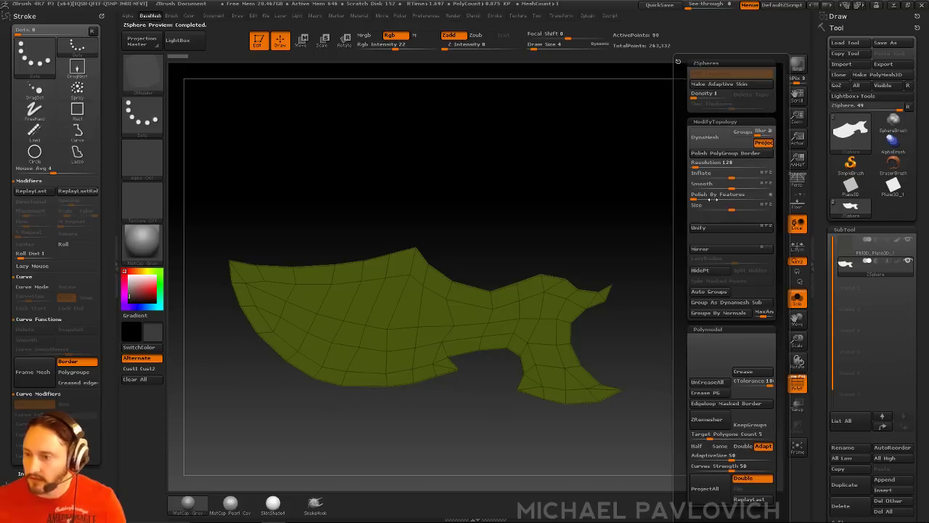
{"action": "left_click", "coordinate": [723, 84]}
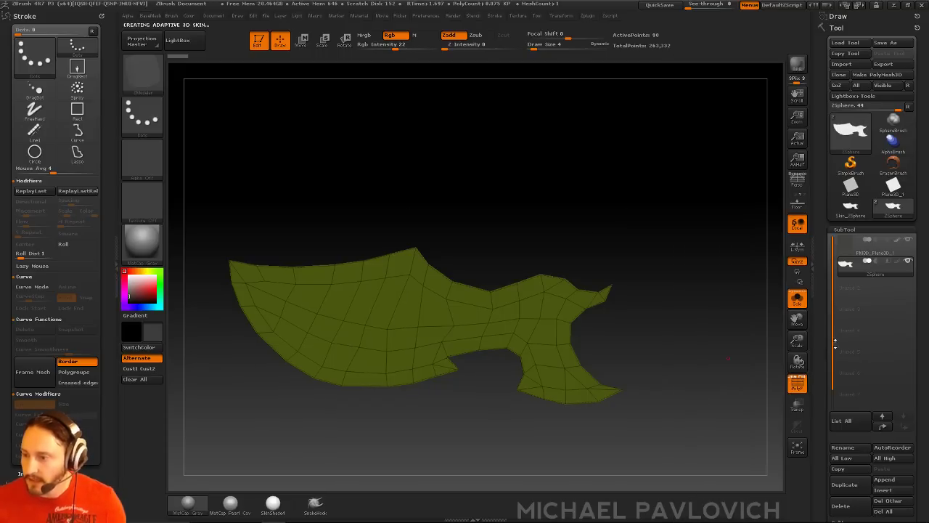
{"action": "left_click", "coordinate": [888, 493]}
{"action": "left_click", "coordinate": [809, 310]}
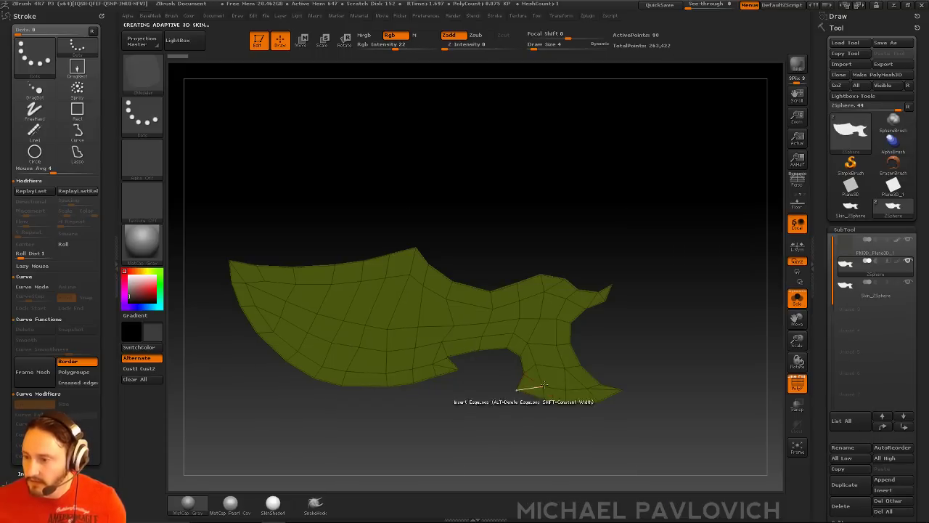
Step: Delete the original ZSphere and PM3D_Plane3D_1 subtools, keeping only the cleaver skin mesh
{"action": "left_click_drag", "start_coordinate": [821, 370], "coordinate": [821, 323]}
{"action": "left_click", "coordinate": [849, 465]}
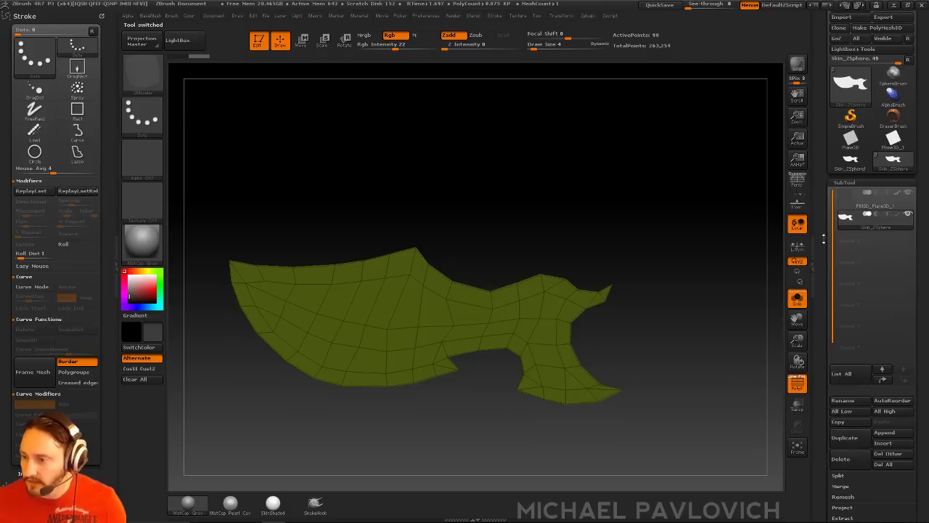
{"action": "left_click", "coordinate": [870, 207]}
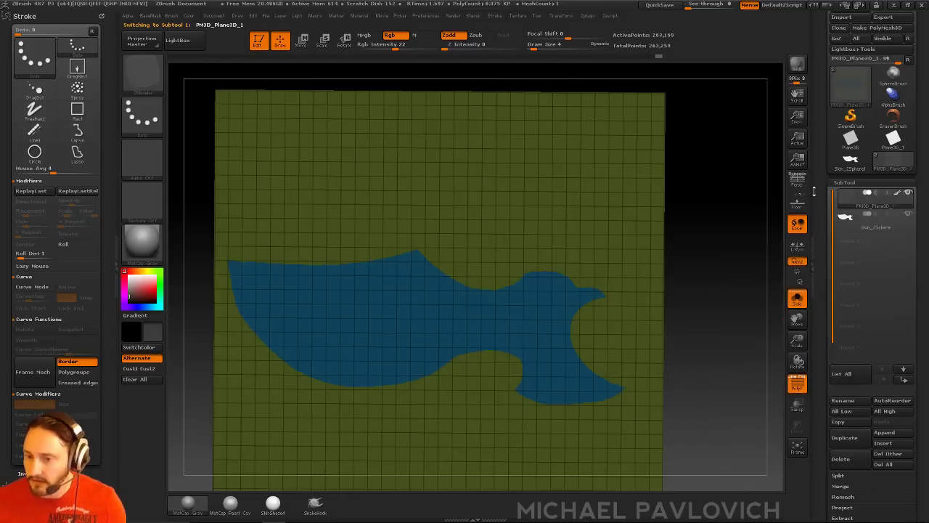
{"action": "left_click", "coordinate": [841, 459]}
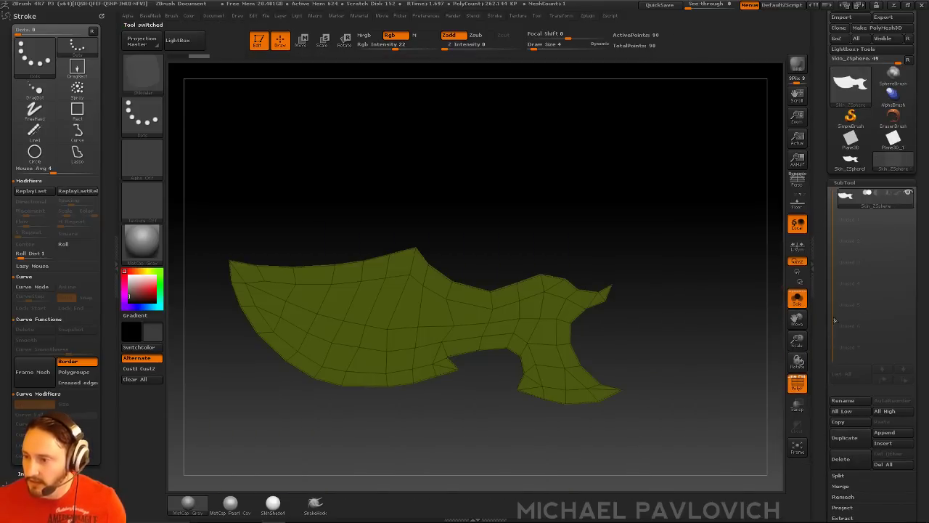
{"action": "left_click", "coordinate": [798, 383]}
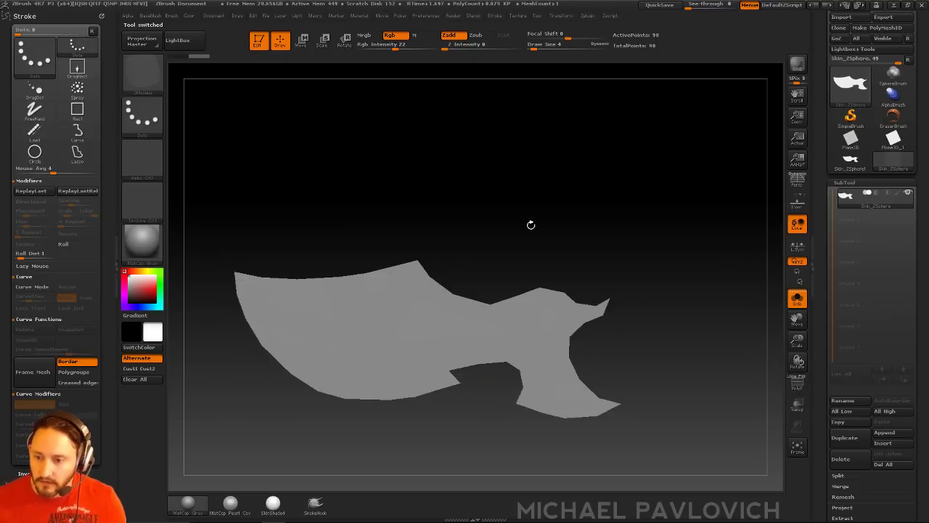
{"action": "key", "text": "shift+f"}
{"action": "left_click_drag", "start_coordinate": [749, 334], "coordinate": [720, 281]}
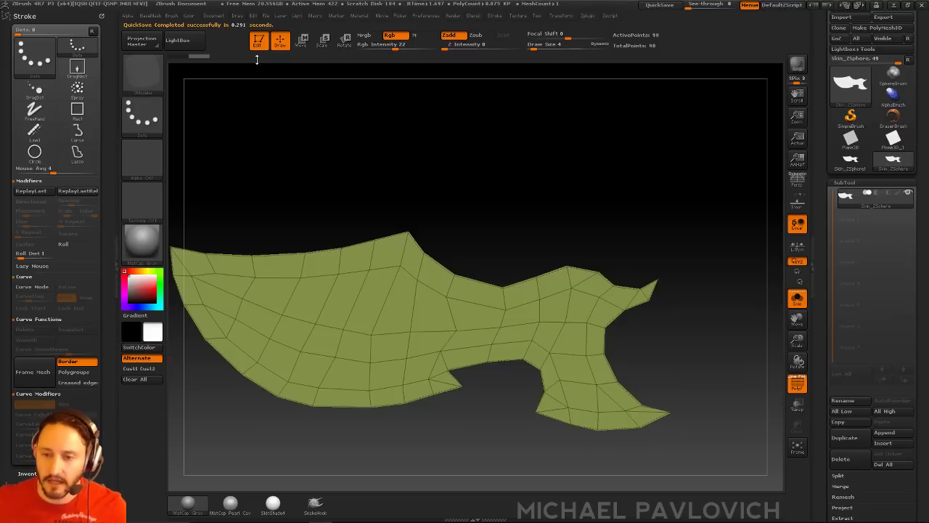
Step: Clear the canvas and load the Dog.ZTL tool from LightBox
{"action": "key", "text": "ctrl+n"}
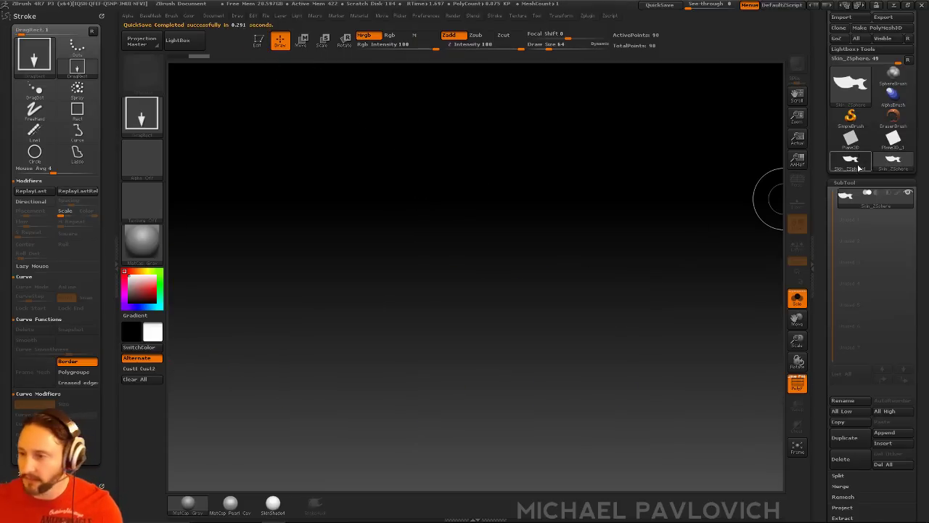
{"action": "left_click", "coordinate": [851, 116]}
{"action": "left_click", "coordinate": [854, 91]}
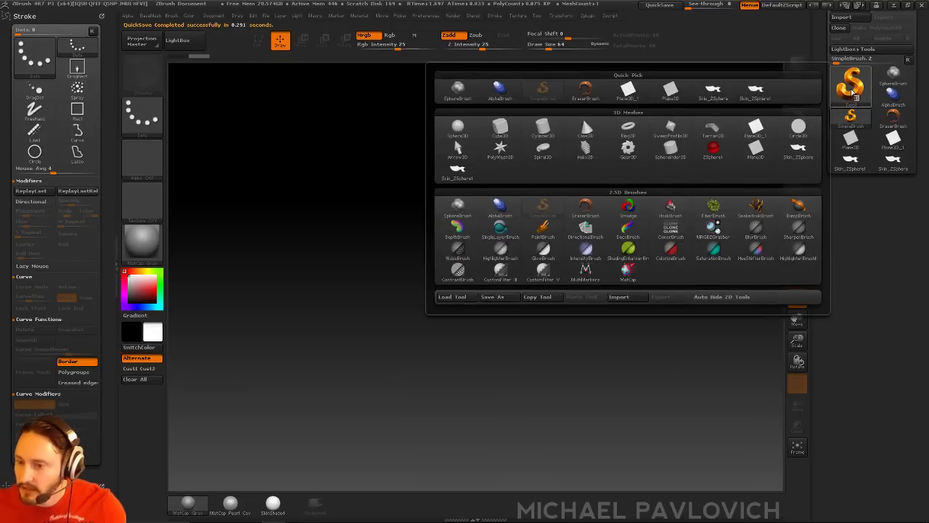
{"action": "left_click_drag", "start_coordinate": [819, 45], "coordinate": [837, 221]}
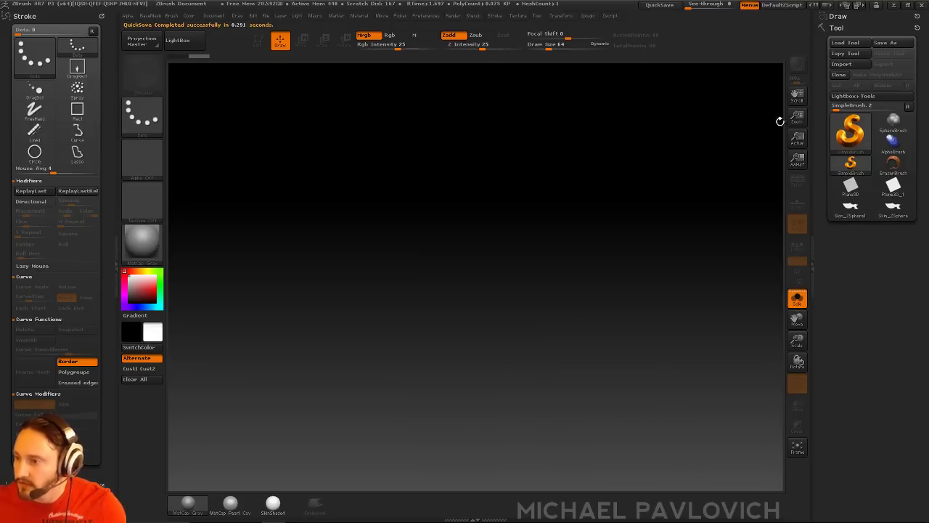
{"action": "key", "text": "comma"}
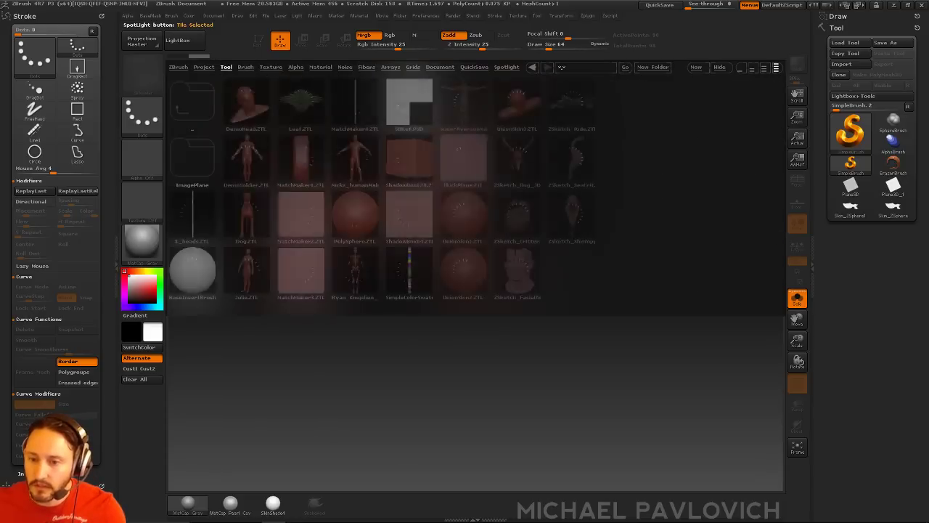
{"action": "double_click", "coordinate": [246, 215]}
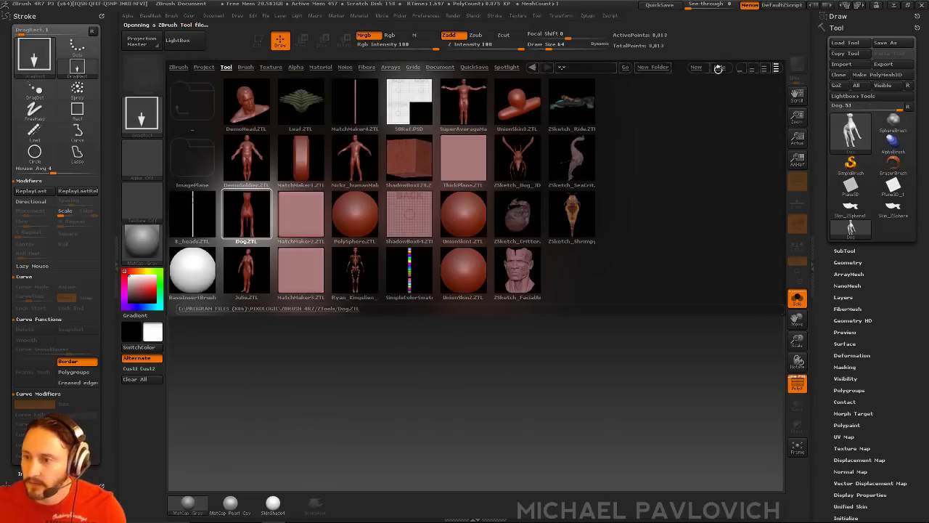
Step: Place the dog on the canvas in edit mode, hide its wireframe and turn it to a three-quarter view
{"action": "left_click", "coordinate": [717, 71]}
{"action": "left_click_drag", "start_coordinate": [440, 274], "coordinate": [418, 371]}
{"action": "left_click", "coordinate": [258, 42]}
{"action": "left_click_drag", "start_coordinate": [546, 197], "coordinate": [591, 282]}
{"action": "left_click", "coordinate": [798, 384]}
{"action": "left_click_drag", "start_coordinate": [658, 318], "coordinate": [695, 296]}
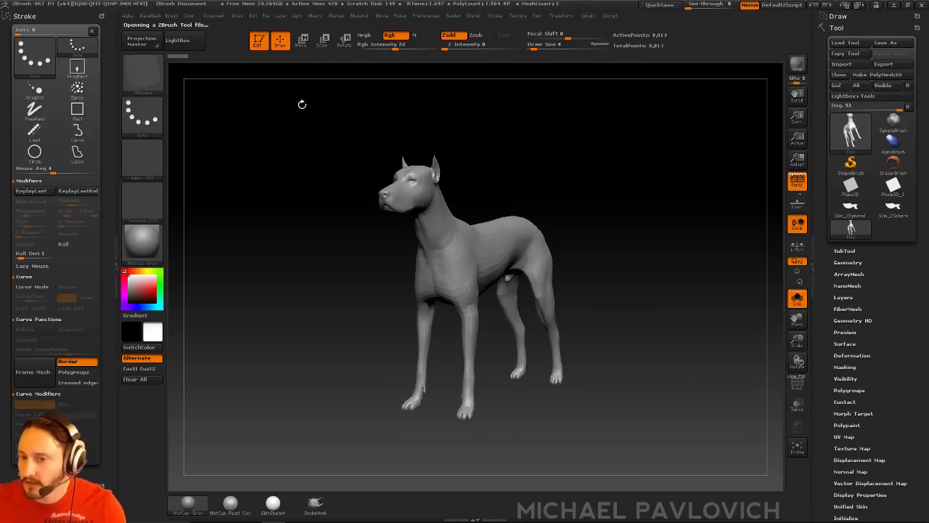
Step: Drop the dog out of edit mode and capture it as an alpha and texture with the MRGBZGrabber tool
{"action": "left_click", "coordinate": [257, 41]}
{"action": "left_click", "coordinate": [852, 163]}
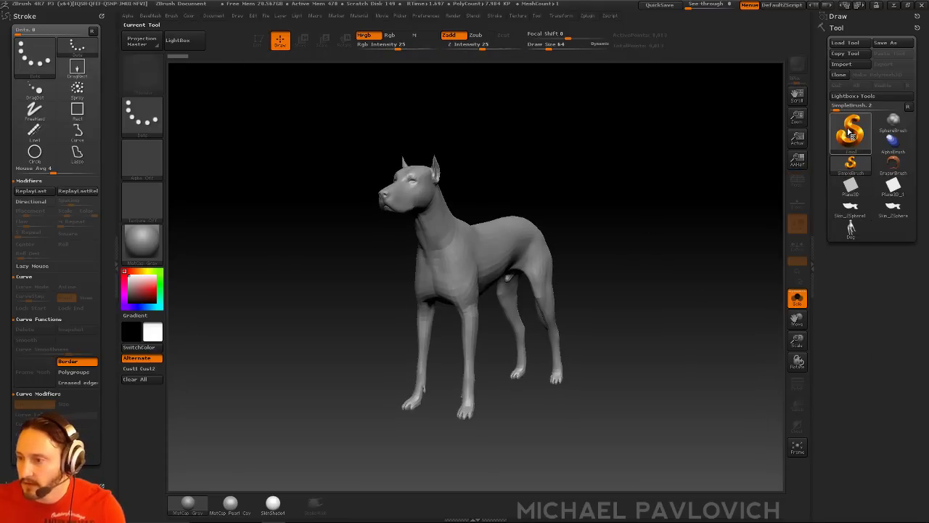
{"action": "left_click", "coordinate": [851, 134]}
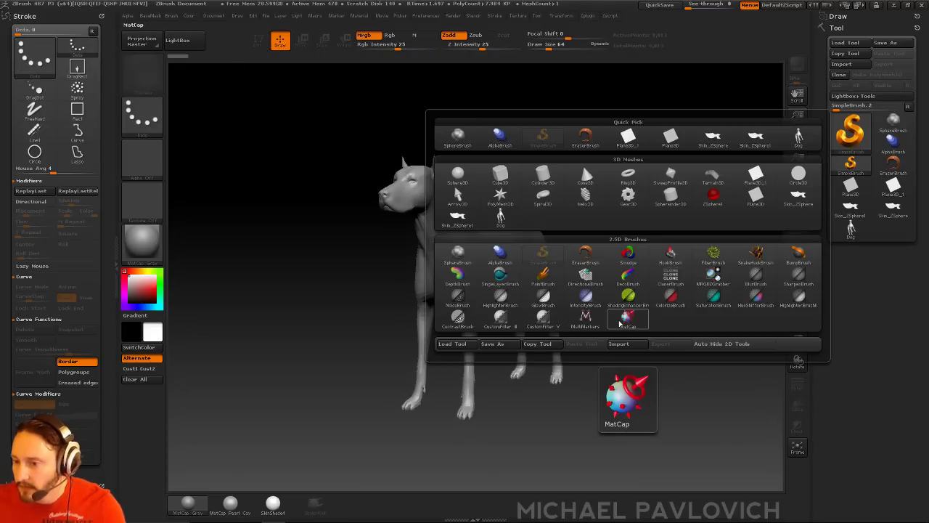
{"action": "left_click", "coordinate": [714, 275]}
{"action": "left_click_drag", "start_coordinate": [408, 240], "coordinate": [600, 432]}
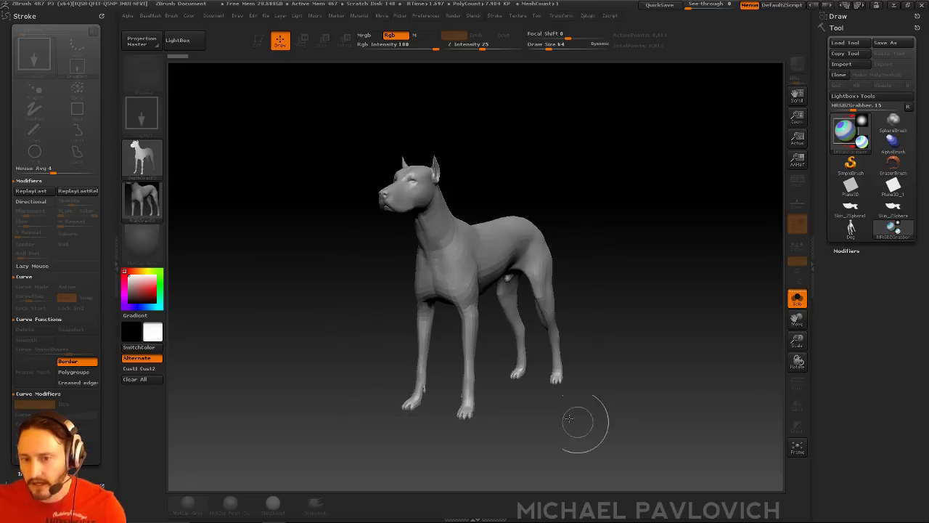
{"action": "mouse_move", "coordinate": [150, 156]}
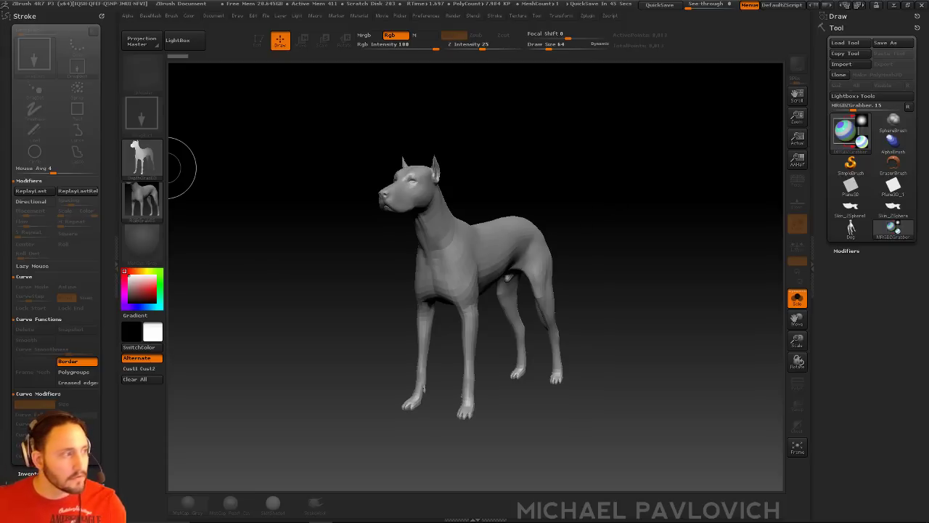
{"action": "left_click", "coordinate": [665, 162]}
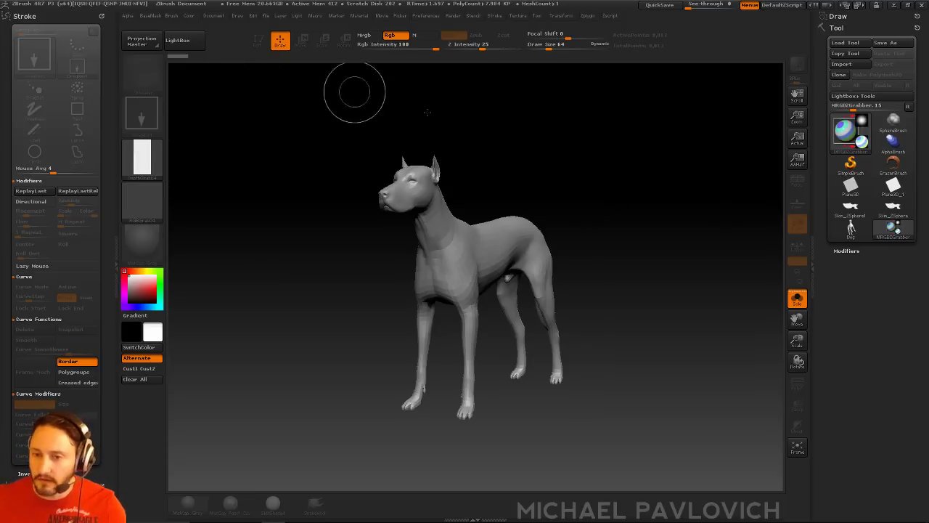
Step: Clear the canvas and draw a Cylinder3D on it in edit mode
{"action": "left_click", "coordinate": [851, 132]}
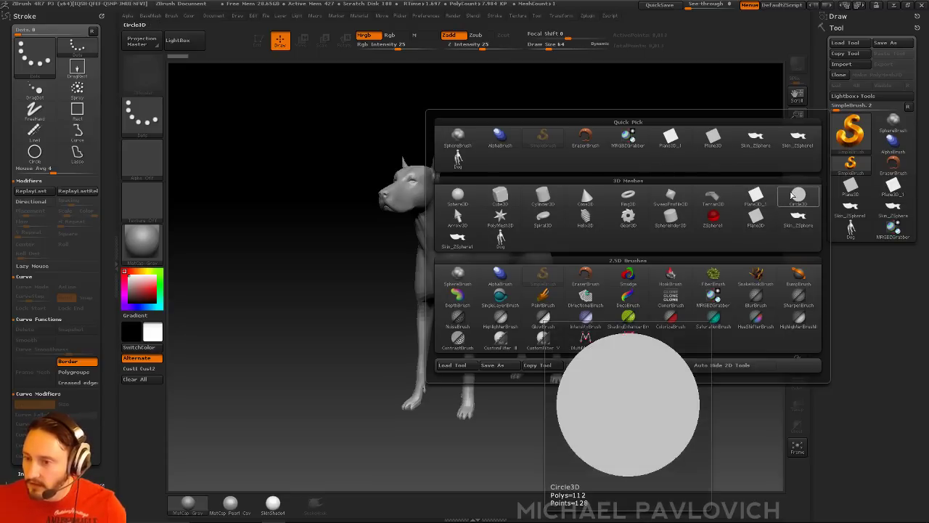
{"action": "left_click", "coordinate": [543, 199]}
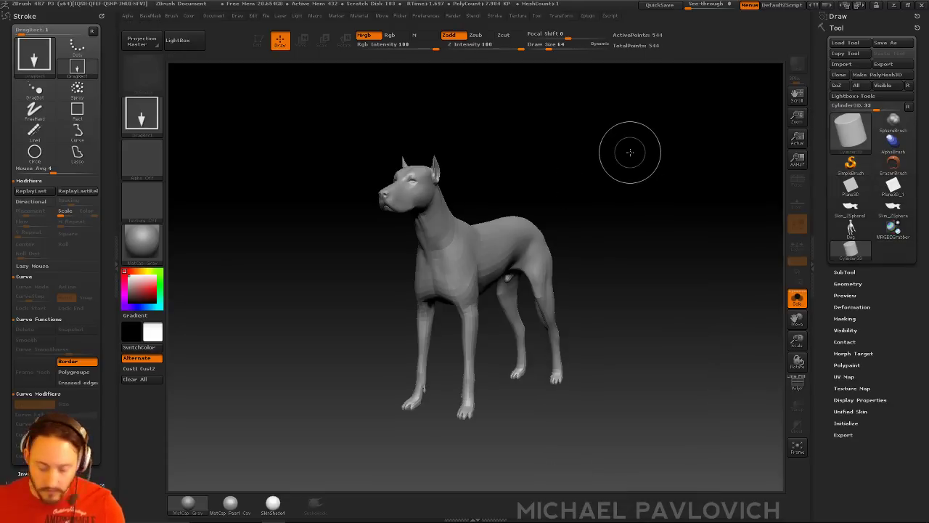
{"action": "key", "text": "ctrl+n"}
{"action": "left_click_drag", "start_coordinate": [439, 281], "coordinate": [467, 349]}
{"action": "left_click", "coordinate": [260, 41]}
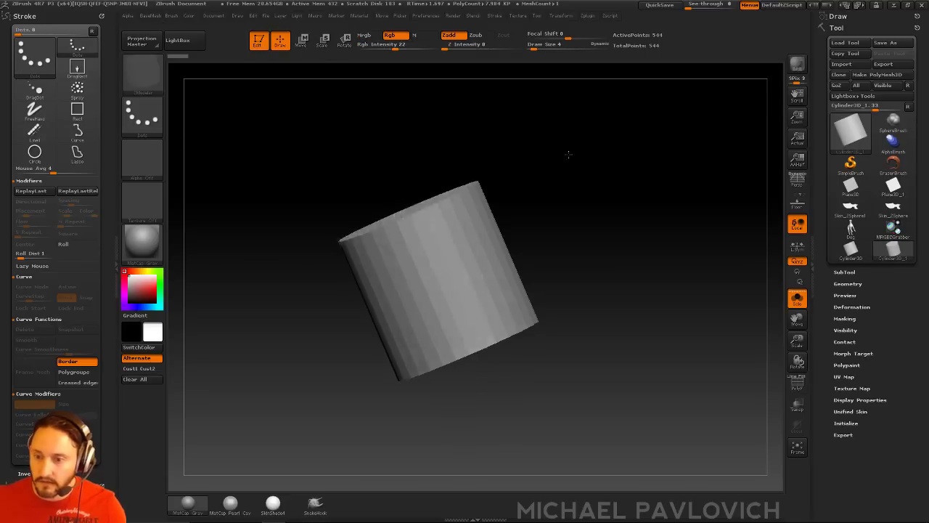
Step: Convert the cylinder to a PolyMesh3D and shorten it along its axis into a thin disc
{"action": "left_click_drag", "start_coordinate": [572, 139], "coordinate": [556, 207]}
{"action": "key", "text": "w"}
{"action": "left_click", "coordinate": [881, 74]}
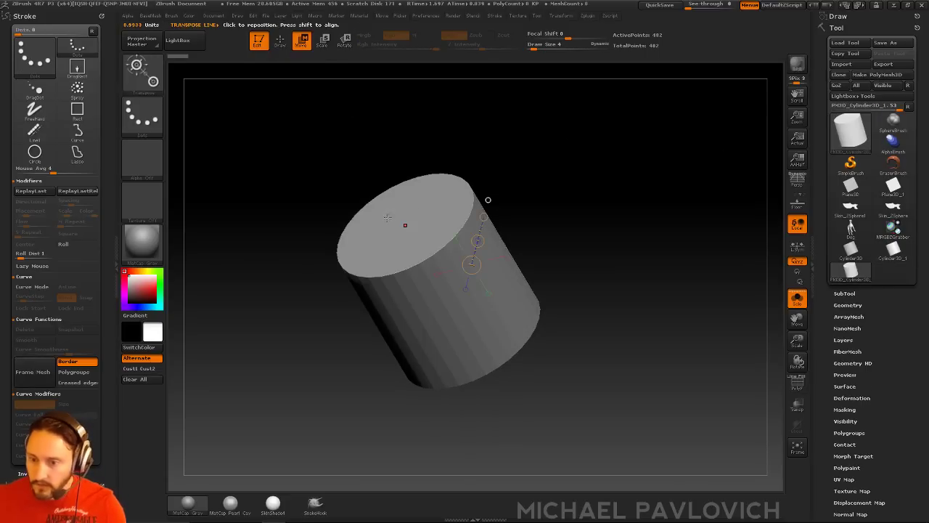
{"action": "left_click_drag", "start_coordinate": [366, 160], "coordinate": [428, 220]}
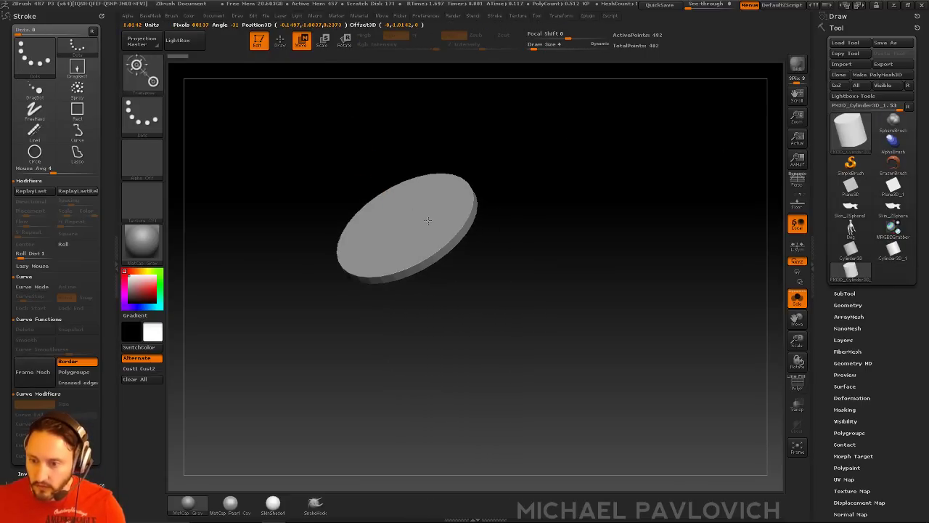
{"action": "left_click_drag", "start_coordinate": [586, 181], "coordinate": [598, 206], "text": "alt"}
Step: Crease the disc's edges with a crease tolerance of 30 and subdivide it four times
{"action": "key", "text": "1"}
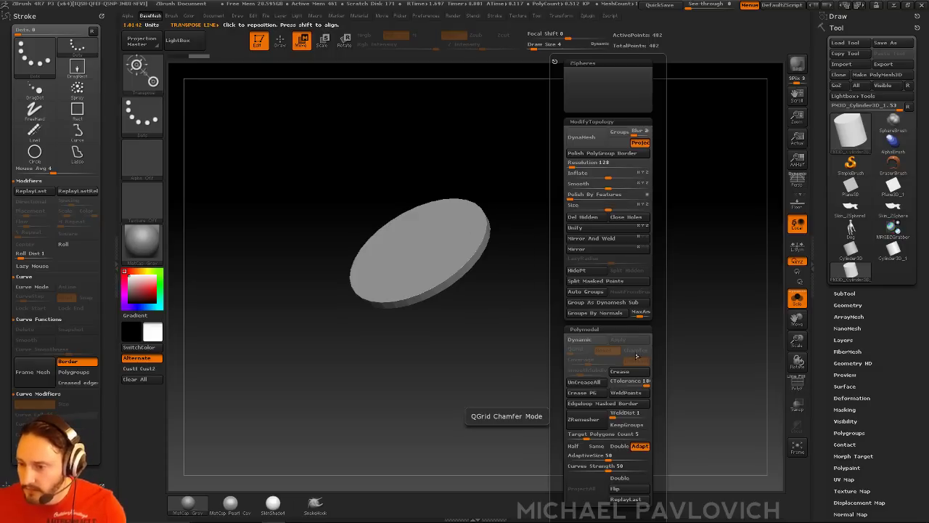
{"action": "left_click", "coordinate": [626, 380]}
{"action": "type", "text": "30"}
{"action": "left_click", "coordinate": [625, 374]}
{"action": "key", "text": "ctrl+d"}
{"action": "key", "text": "ctrl+d"}
{"action": "key", "text": "ctrl+d"}
{"action": "key", "text": "ctrl+d"}
{"action": "key", "text": "space"}
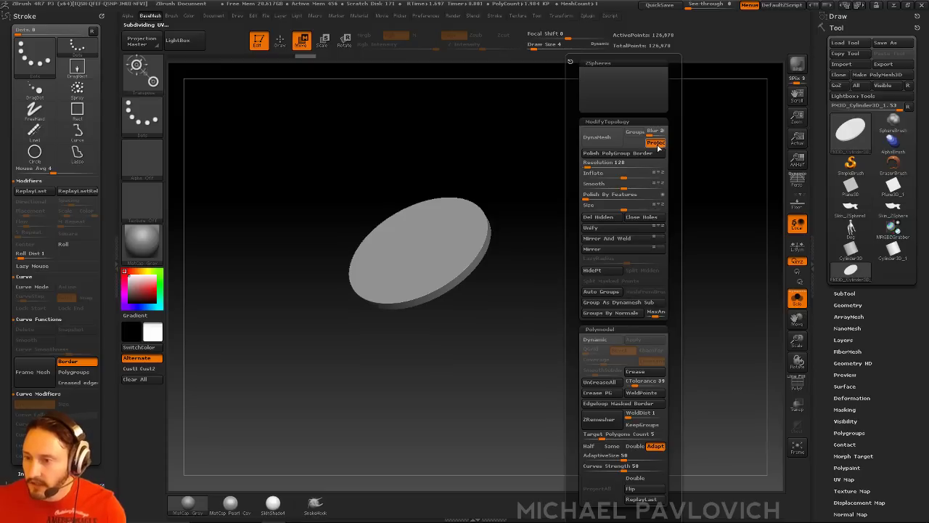
Step: Convert the disc to a DynaMesh without freezing its subdivision levels, then return to Draw mode facing its flat side
{"action": "left_click", "coordinate": [598, 138]}
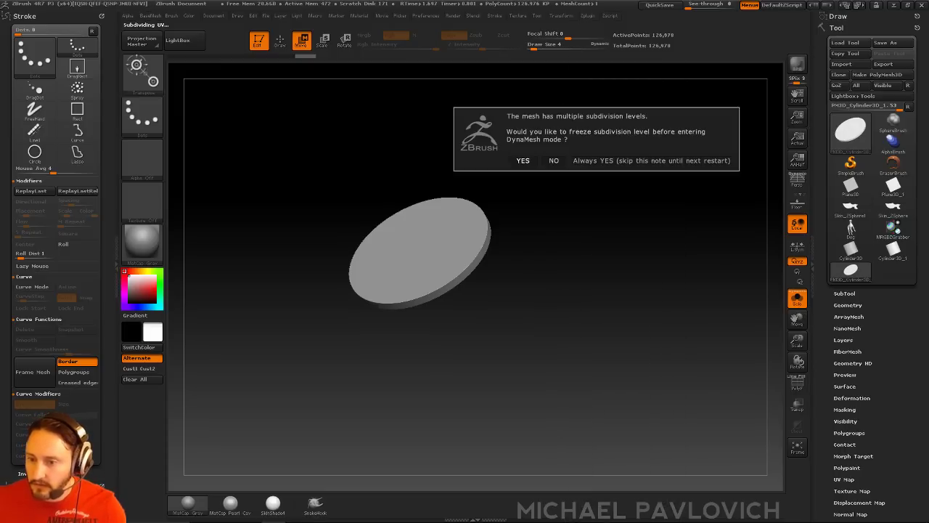
{"action": "left_click", "coordinate": [555, 163]}
{"action": "key", "text": "q"}
{"action": "left_click_drag", "start_coordinate": [592, 227], "coordinate": [559, 228], "text": "shift"}
{"action": "left_click_drag", "start_coordinate": [559, 228], "coordinate": [661, 257], "text": "alt"}
Step: Choose the TransposeSmartMask brush and load the dog alpha DepthGrab03
{"action": "key", "text": "b"}
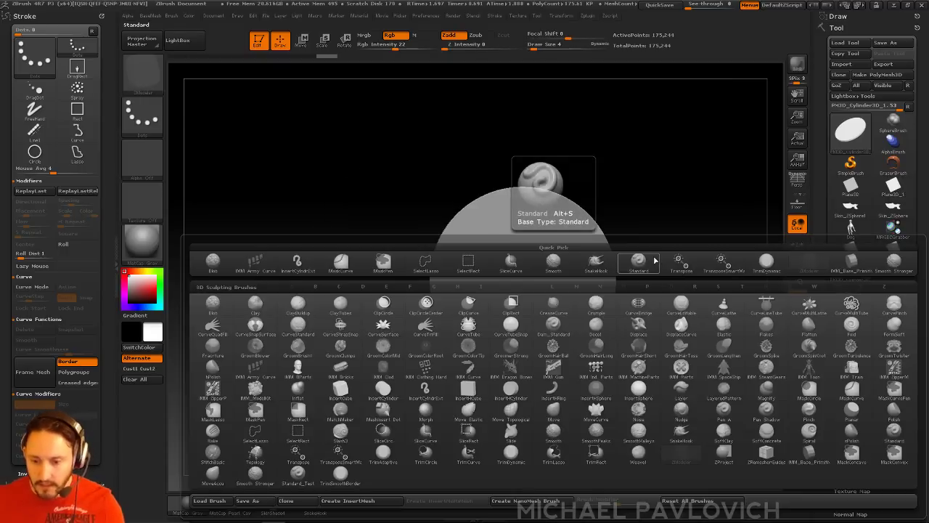
{"action": "key", "text": "t"}
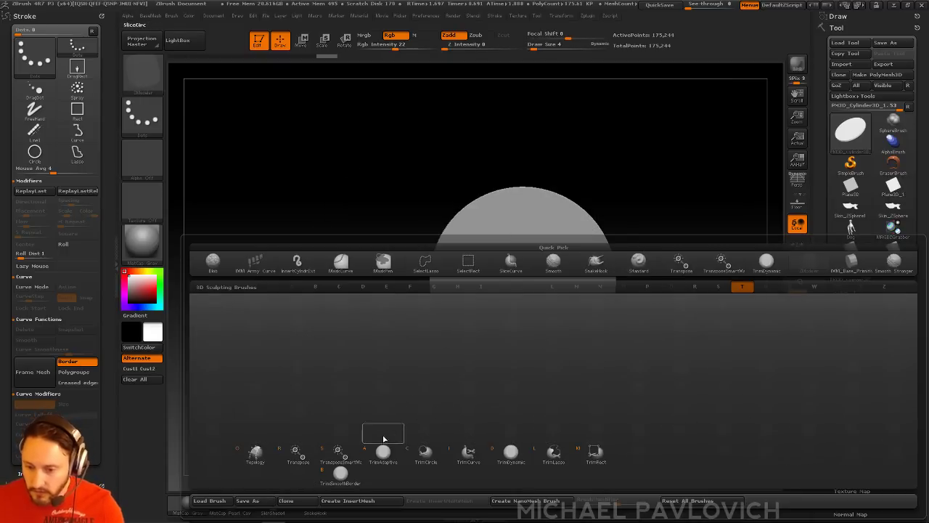
{"action": "left_click", "coordinate": [341, 453]}
{"action": "left_click", "coordinate": [142, 160]}
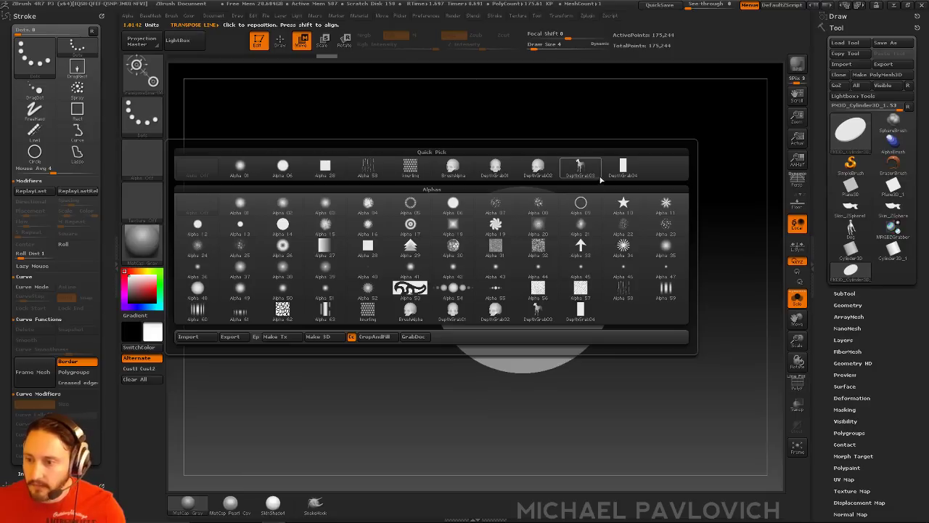
{"action": "left_click", "coordinate": [580, 167]}
{"action": "left_click_drag", "start_coordinate": [703, 174], "coordinate": [683, 205], "text": "alt"}
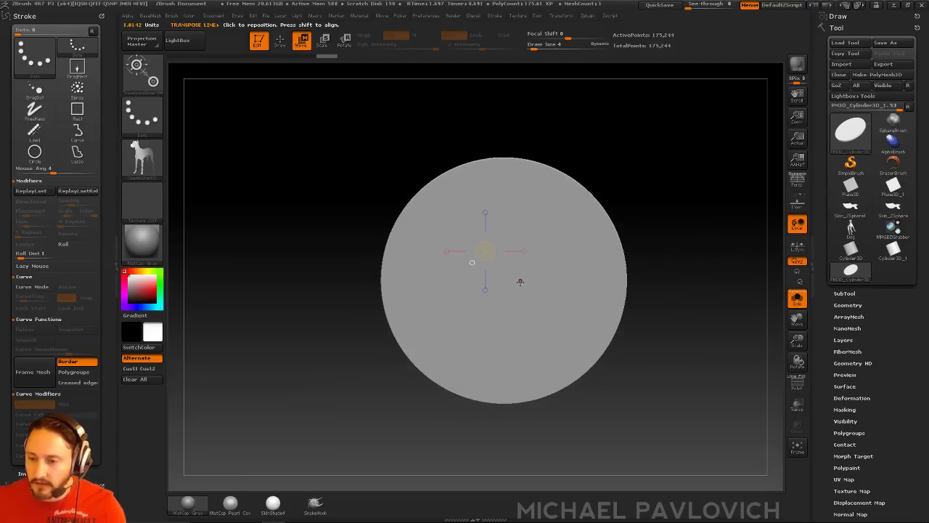
Step: Apply the dog alpha to the flat face of the disc as a relief
{"action": "left_click_drag", "start_coordinate": [517, 281], "coordinate": [504, 359]}
{"action": "left_click_drag", "start_coordinate": [169, 63], "coordinate": [250, 129]}
{"action": "left_click_drag", "start_coordinate": [326, 103], "coordinate": [336, 116], "text": "ctrl"}
{"action": "left_click_drag", "start_coordinate": [430, 211], "coordinate": [510, 350]}
{"action": "left_click", "coordinate": [635, 185], "text": "ctrl"}
{"action": "left_click_drag", "start_coordinate": [635, 186], "coordinate": [654, 189]}
{"action": "left_click", "coordinate": [571, 223]}
{"action": "mouse_move", "coordinate": [592, 229]}
{"action": "left_mouse_down"}
{"action": "mouse_move", "coordinate": [623, 242]}
{"action": "mouse_move", "coordinate": [594, 234]}
{"action": "left_mouse_up"}
{"action": "left_click_drag", "start_coordinate": [630, 208], "coordinate": [639, 206], "text": "shift"}
{"action": "key", "text": "q"}
{"action": "left_click_drag", "start_coordinate": [649, 161], "coordinate": [691, 193], "text": "ctrl"}
Step: Clear the canvas and draw the Skin_ZSphere cleaver on it in edit mode with its polyframe shown
{"action": "left_click", "coordinate": [264, 46]}
{"action": "key", "text": "ctrl+n"}
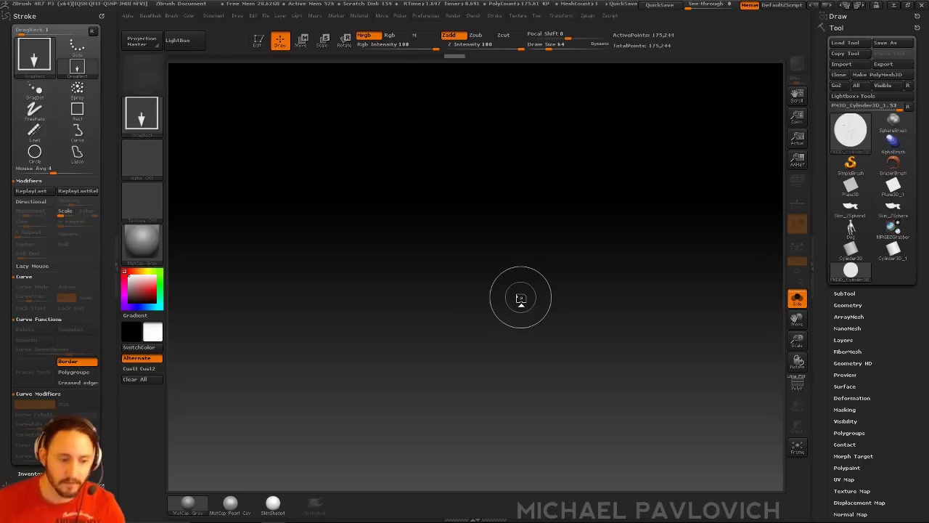
{"action": "mouse_move", "coordinate": [867, 216]}
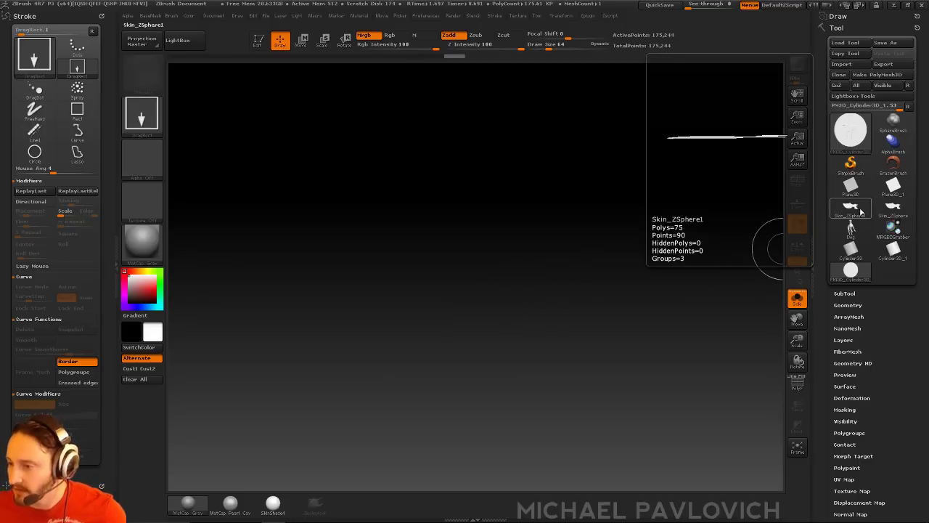
{"action": "left_click", "coordinate": [893, 212]}
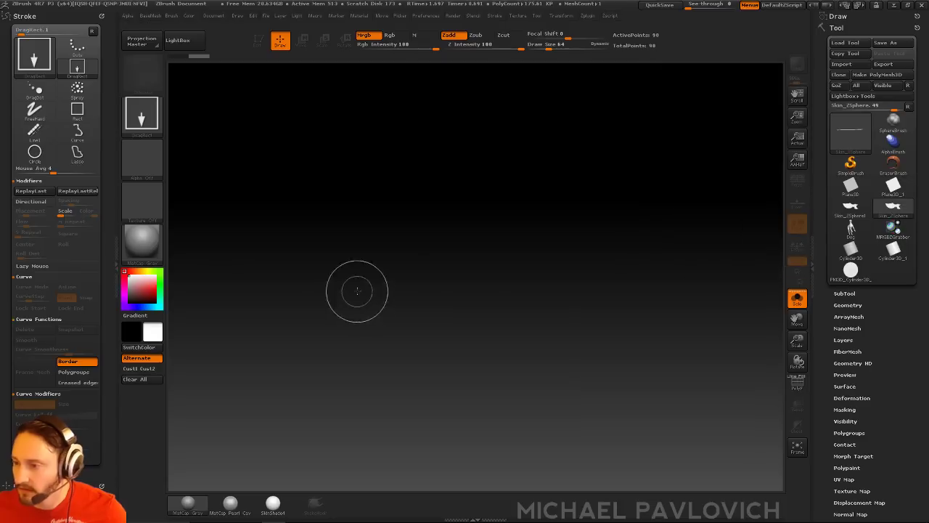
{"action": "left_click_drag", "start_coordinate": [363, 296], "coordinate": [418, 402]}
{"action": "left_click", "coordinate": [259, 40]}
{"action": "left_click", "coordinate": [798, 384]}
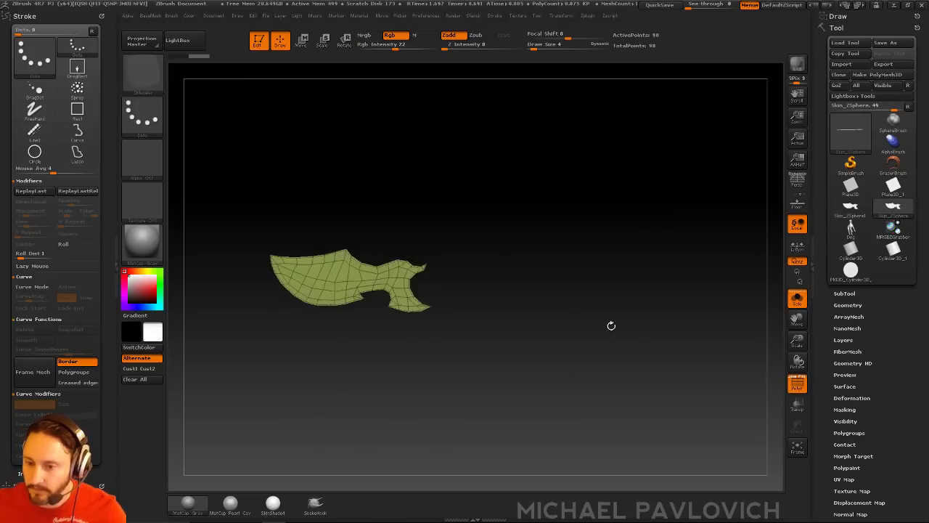
{"action": "key", "text": "f"}
Step: Turn on the floor grid under the cleaver and switch to the Standard brush
{"action": "left_click", "coordinate": [797, 202]}
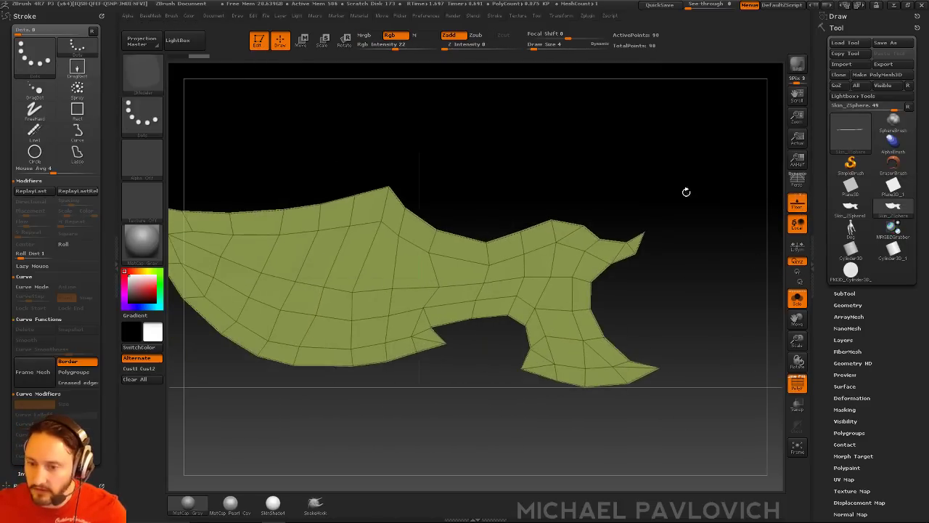
{"action": "left_click_drag", "start_coordinate": [687, 193], "coordinate": [684, 173]}
{"action": "mouse_move", "coordinate": [630, 147]}
{"action": "left_mouse_down"}
{"action": "mouse_move", "coordinate": [622, 201]}
{"action": "mouse_move", "coordinate": [633, 227]}
{"action": "mouse_move", "coordinate": [618, 213]}
{"action": "mouse_move", "coordinate": [620, 256]}
{"action": "left_mouse_up"}
{"action": "key", "text": "b"}
{"action": "key", "text": "s"}
{"action": "key", "text": "t"}
{"action": "key", "text": "s"}
{"action": "key", "text": "s"}
{"action": "left_click_drag", "start_coordinate": [620, 260], "coordinate": [625, 241]}
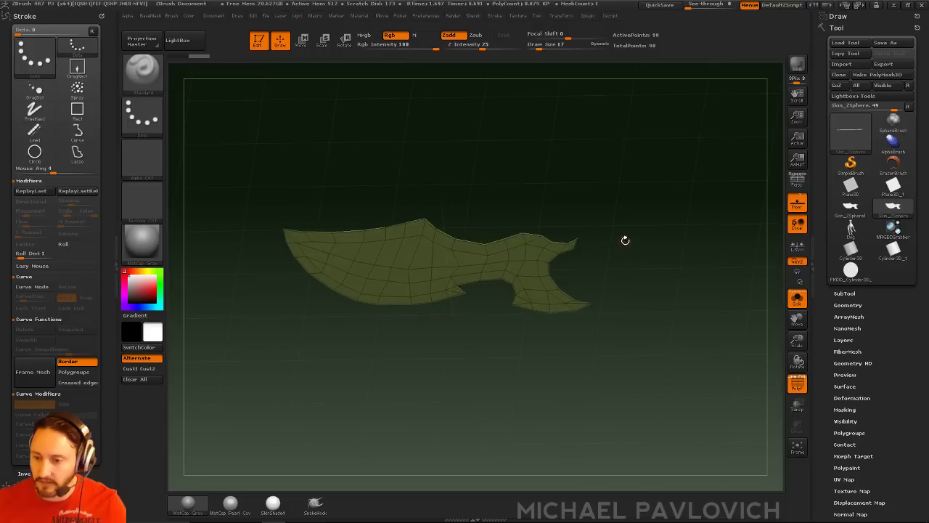
Step: Stand the cleaver upright on the floor grid with the Rotate deformation and hide its polyframe
{"action": "left_click", "coordinate": [850, 398]}
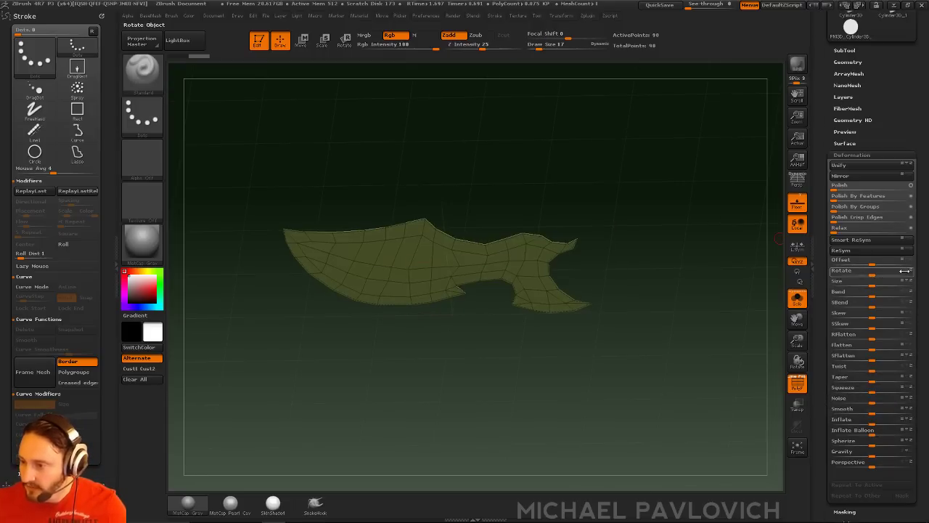
{"action": "mouse_move", "coordinate": [877, 272]}
{"action": "left_mouse_down"}
{"action": "mouse_move", "coordinate": [893, 275]}
{"action": "mouse_move", "coordinate": [884, 272]}
{"action": "left_mouse_up"}
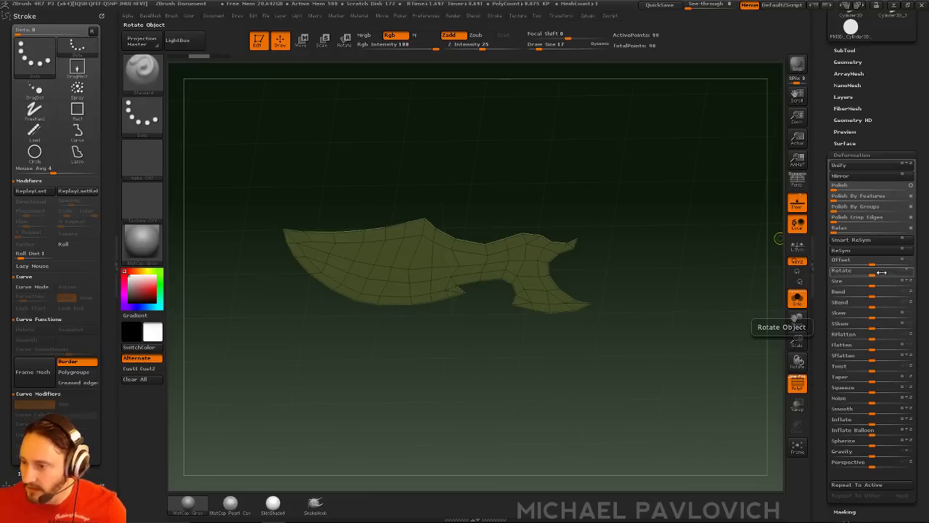
{"action": "left_click", "coordinate": [882, 274]}
{"action": "left_click_drag", "start_coordinate": [568, 290], "coordinate": [561, 234]}
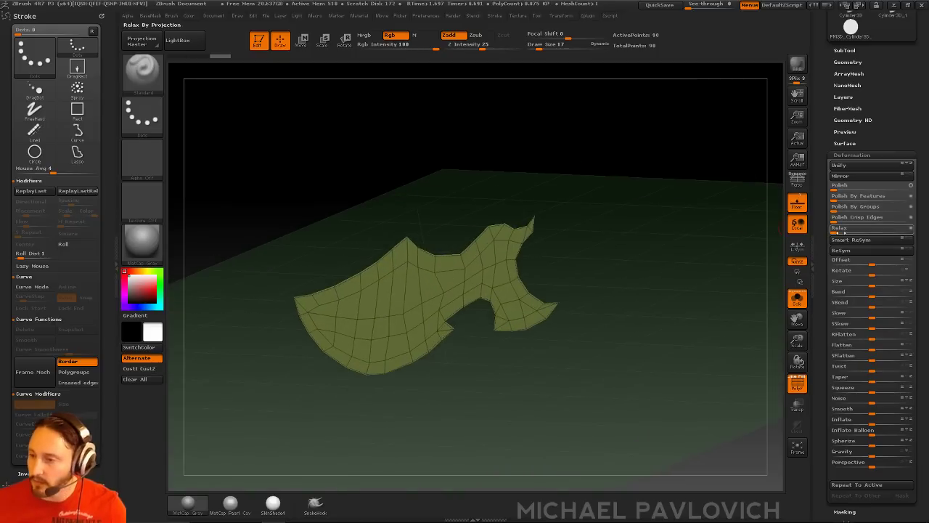
{"action": "key", "text": "shift+f"}
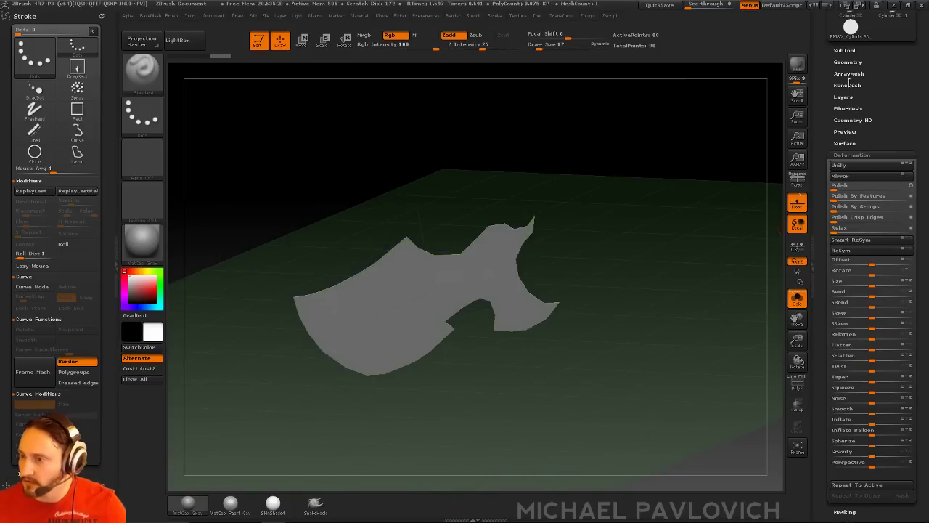
{"action": "left_click", "coordinate": [849, 154]}
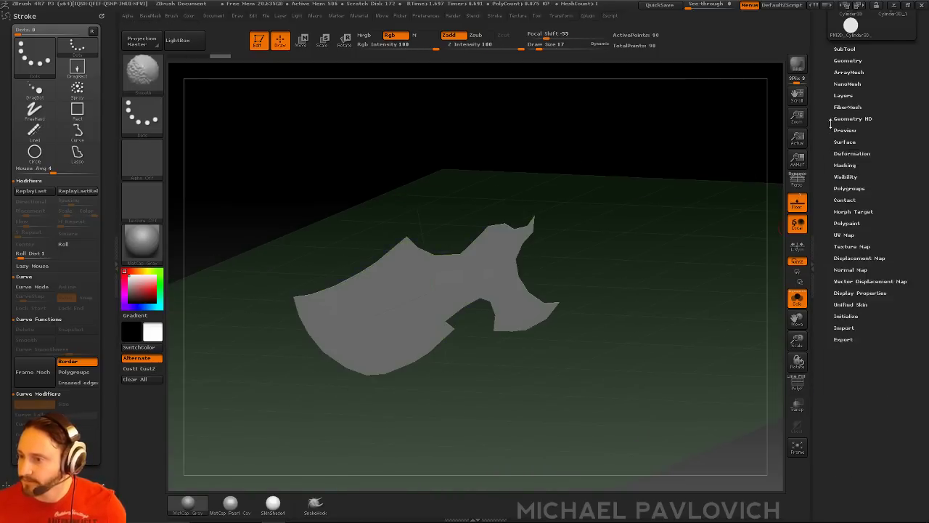
Step: Expand the Geometry settings and collapse the Crease, ClayPolish, DynaMesh, ZRemesher and Modify Topology groups
{"action": "key", "text": "shift"}
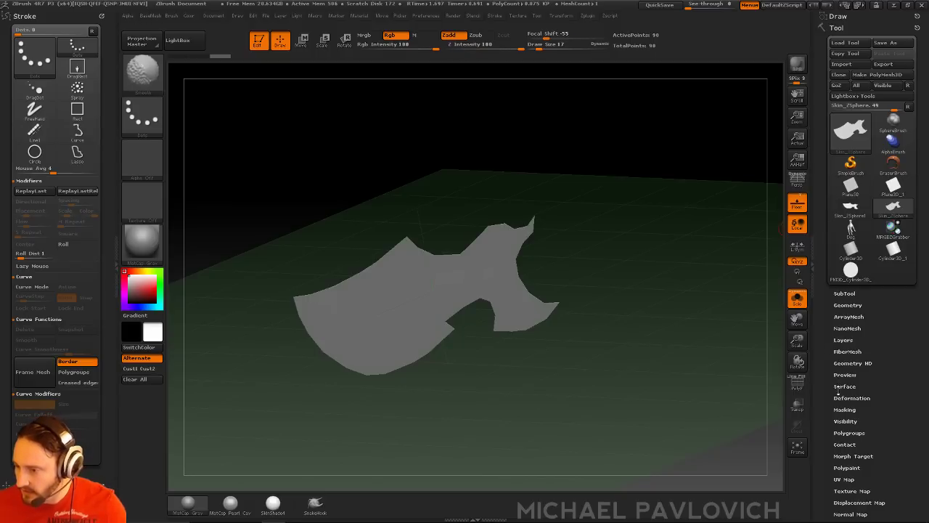
{"action": "left_click", "coordinate": [845, 305], "text": "shift"}
{"action": "left_click", "coordinate": [823, 327]}
{"action": "left_click_drag", "start_coordinate": [823, 328], "coordinate": [830, 397]}
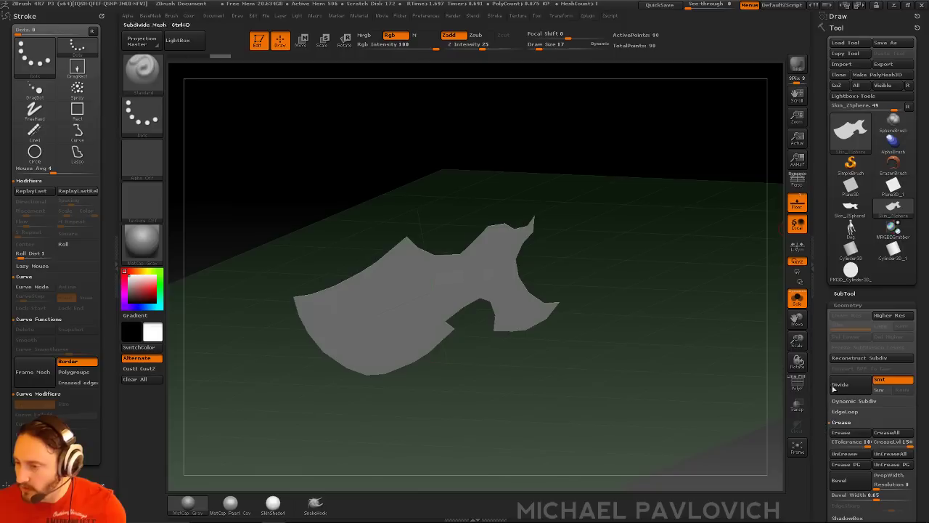
{"action": "scroll", "coordinate": [845, 319], "scroll_direction": "down", "scroll_amount": 1}
{"action": "key", "text": "b"}
{"action": "key", "text": "c"}
{"action": "key", "text": "b"}
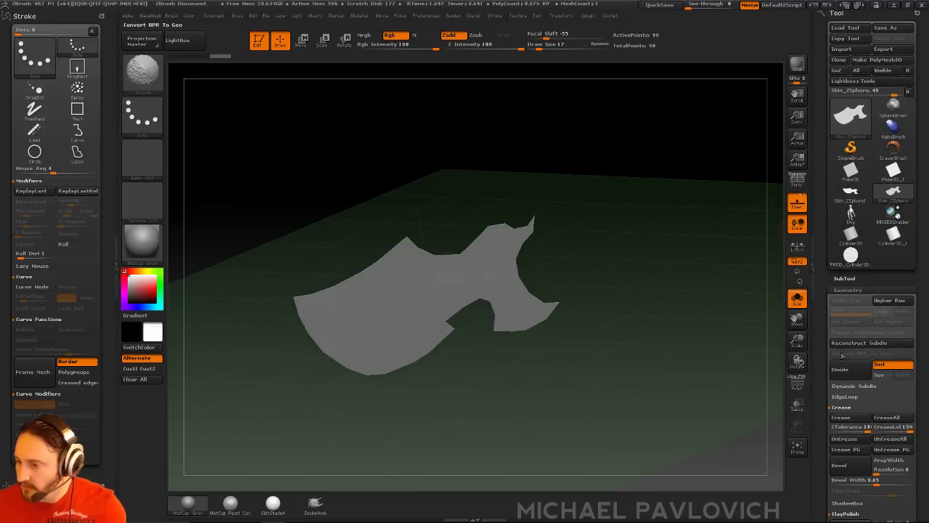
{"action": "left_click", "coordinate": [848, 290], "text": "shift"}
{"action": "left_click", "coordinate": [847, 289], "text": "shift"}
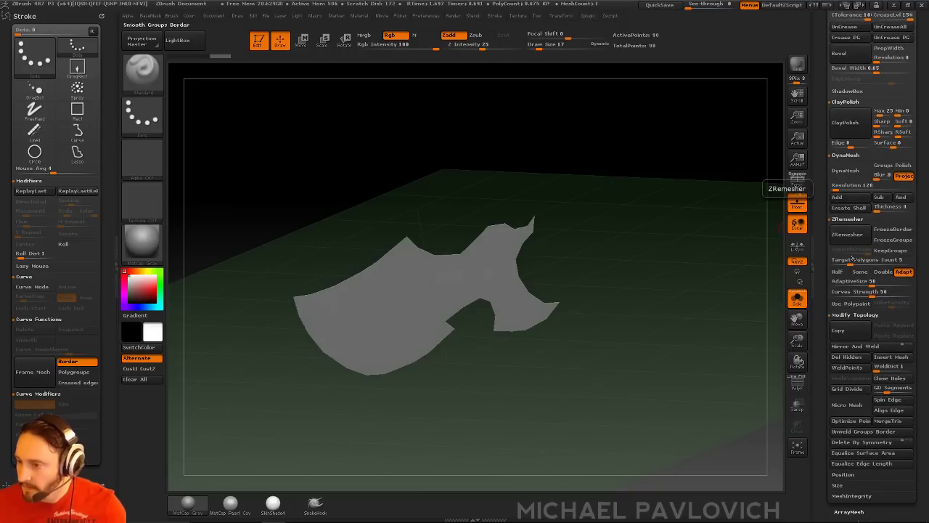
{"action": "left_click", "coordinate": [844, 317], "text": "shift"}
{"action": "left_click", "coordinate": [848, 220], "text": "shift"}
{"action": "left_click", "coordinate": [851, 156], "text": "shift"}
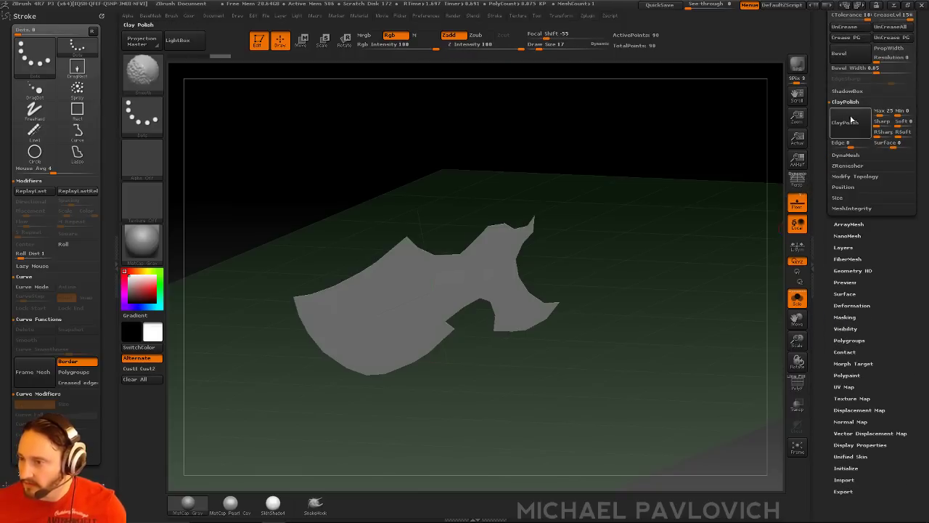
{"action": "left_click", "coordinate": [846, 101]}
{"action": "scroll", "coordinate": [849, 218], "scroll_direction": "up", "scroll_amount": 5}
{"action": "left_click", "coordinate": [847, 249], "text": "shift"}
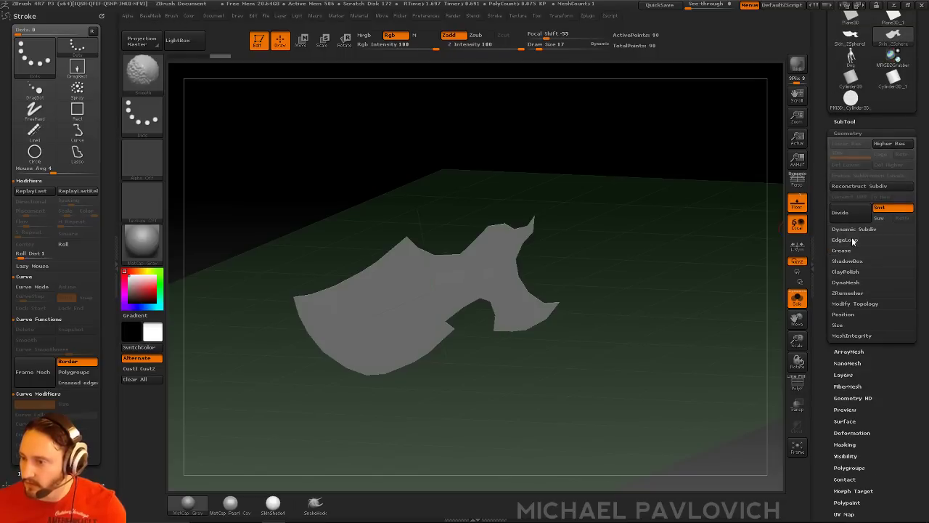
Step: Try a SubTool Extract of the cleaver with surface smoothness 0 and thickness 0.02
{"action": "left_click", "coordinate": [845, 122], "text": "shift"}
{"action": "left_click_drag", "start_coordinate": [819, 145], "coordinate": [822, 91]}
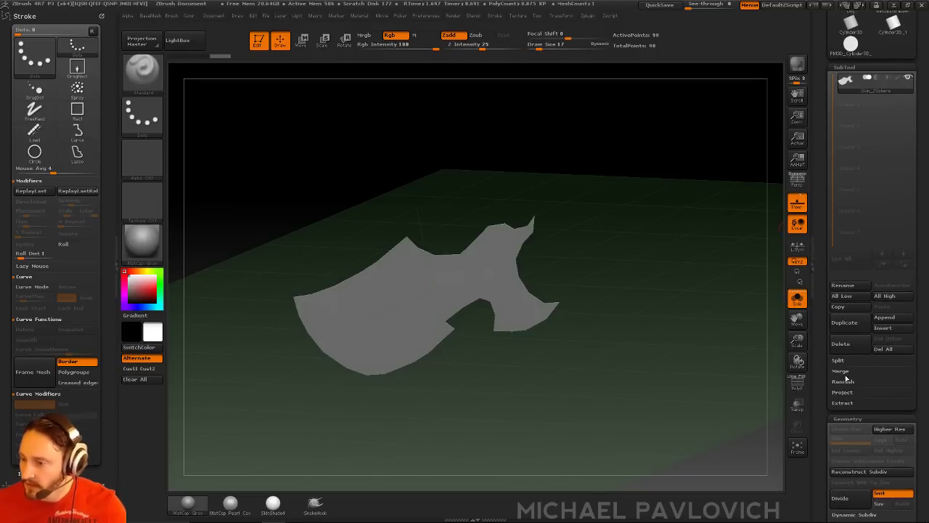
{"action": "left_click", "coordinate": [841, 404]}
{"action": "scroll", "coordinate": [872, 367], "scroll_direction": "down", "scroll_amount": 2}
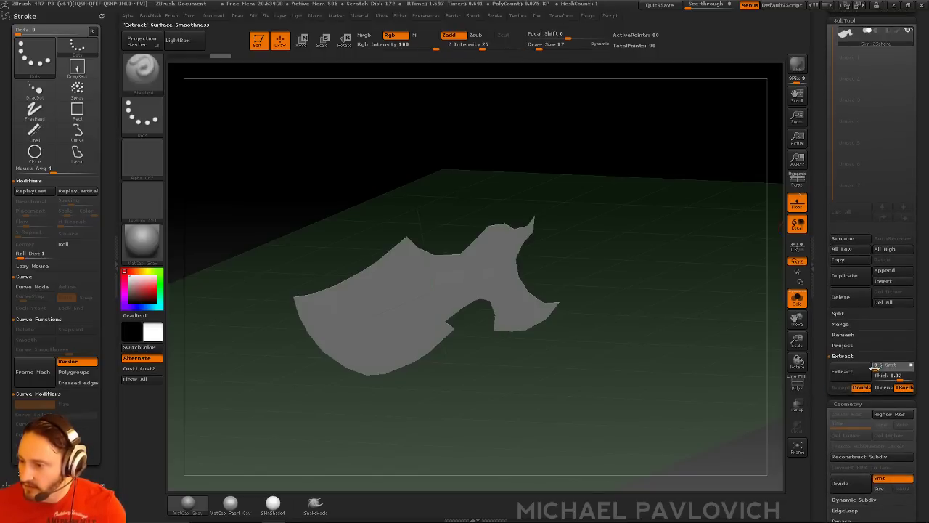
{"action": "left_click", "coordinate": [857, 378]}
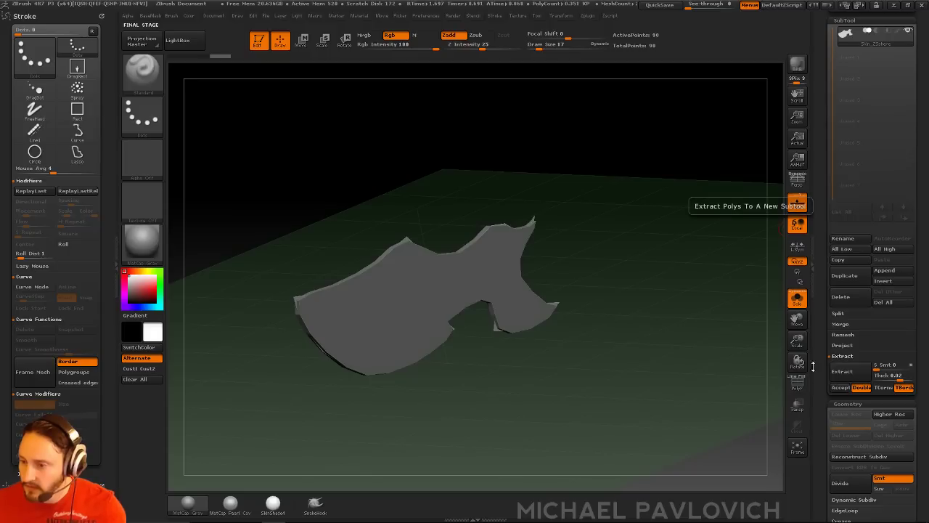
{"action": "left_click", "coordinate": [797, 383]}
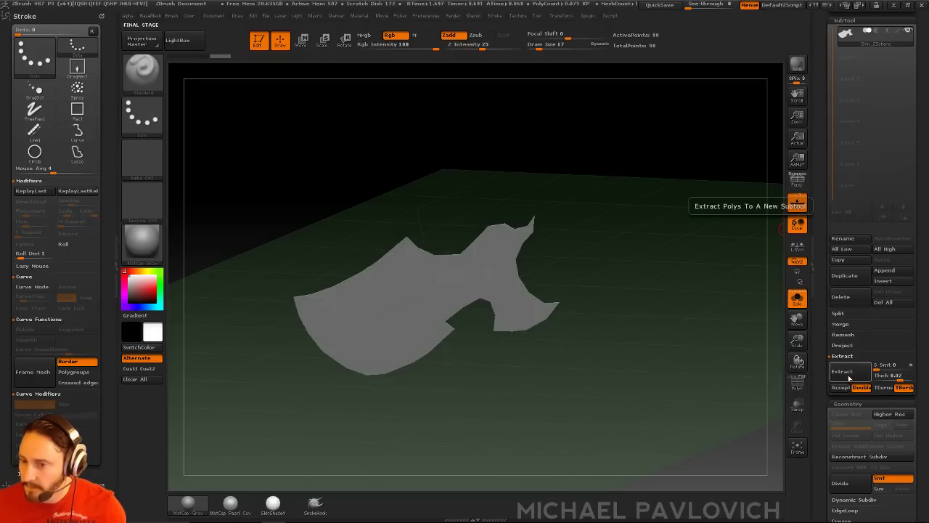
Step: Show the cleaver's polyframe and set the ZModeler brush to QMesh on a single poly
{"action": "left_click", "coordinate": [798, 385]}
{"action": "mouse_move", "coordinate": [677, 272]}
{"action": "left_mouse_down"}
{"action": "mouse_move", "coordinate": [782, 347]}
{"action": "mouse_move", "coordinate": [720, 341]}
{"action": "mouse_move", "coordinate": [637, 276]}
{"action": "left_mouse_up"}
{"action": "left_click", "coordinate": [794, 378]}
{"action": "key", "text": "b"}
{"action": "key", "text": "z"}
{"action": "key", "text": "m"}
{"action": "key", "text": "space"}
{"action": "left_click", "coordinate": [591, 154]}
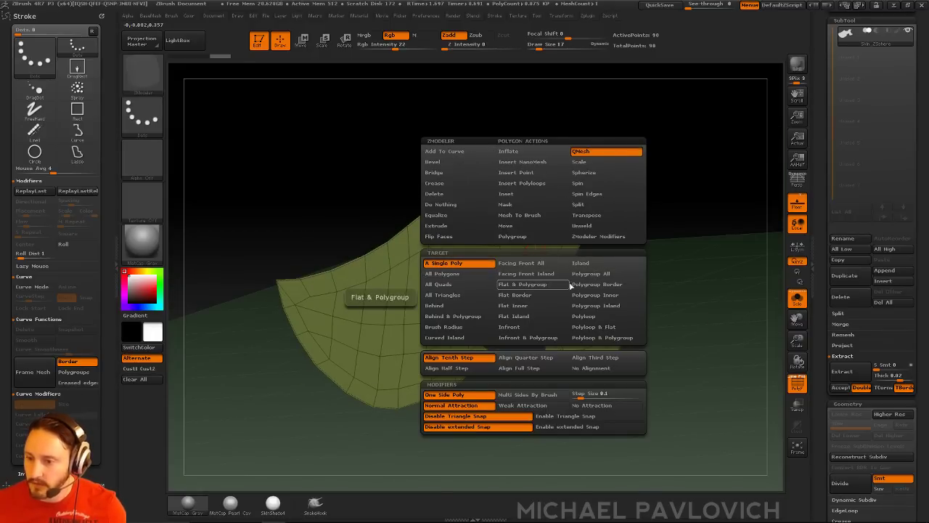
Step: Assign the polygons along the blade's cutting edge and the handle's lower tip to their own polygroup
{"action": "mouse_move", "coordinate": [643, 206]}
{"action": "left_mouse_down"}
{"action": "mouse_move", "coordinate": [706, 211]}
{"action": "mouse_move", "coordinate": [687, 196]}
{"action": "mouse_move", "coordinate": [689, 181]}
{"action": "mouse_move", "coordinate": [649, 213]}
{"action": "left_mouse_up"}
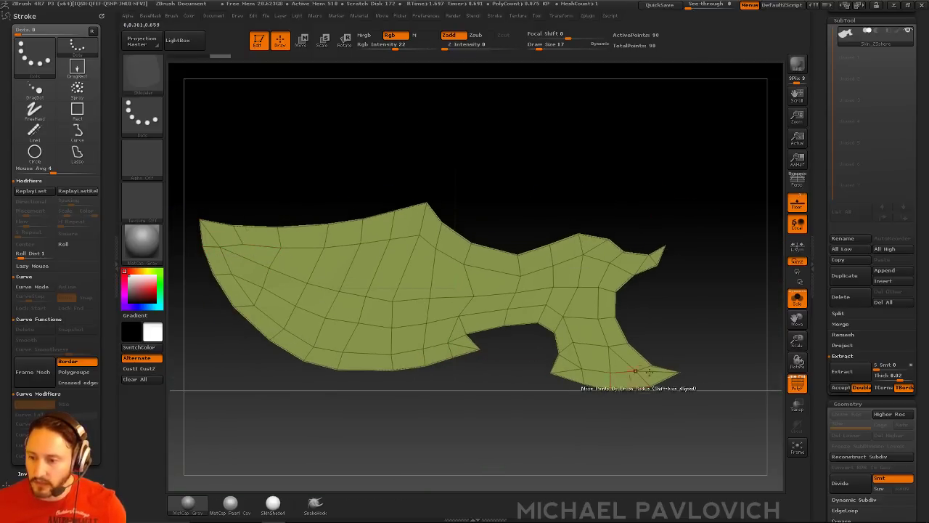
{"action": "mouse_move", "coordinate": [216, 237]}
{"action": "left_mouse_down"}
{"action": "mouse_move", "coordinate": [264, 294]}
{"action": "mouse_move", "coordinate": [225, 258]}
{"action": "mouse_move", "coordinate": [247, 306]}
{"action": "left_mouse_up"}
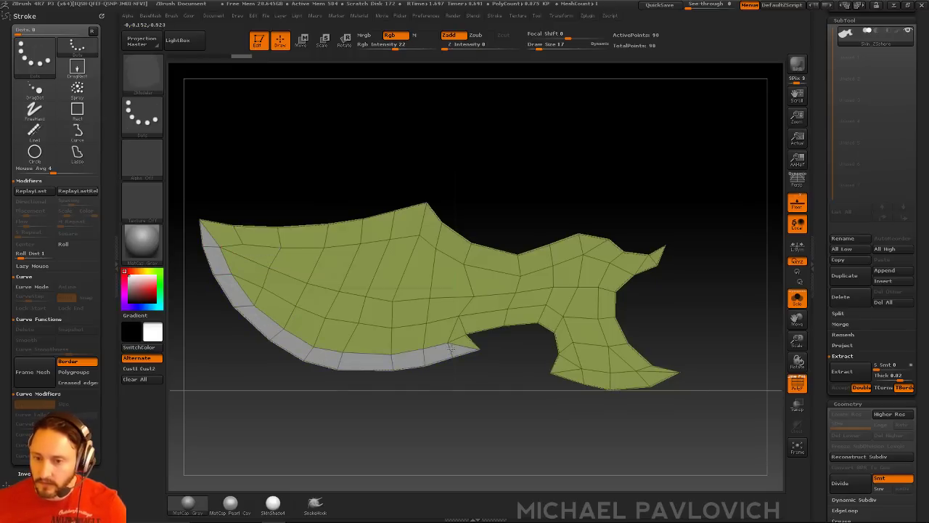
{"action": "left_click_drag", "start_coordinate": [451, 349], "coordinate": [639, 379]}
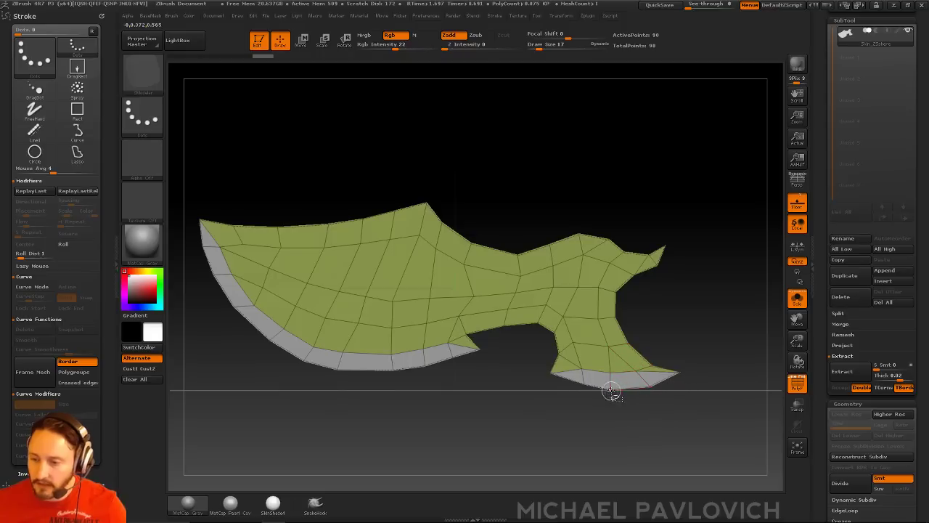
{"action": "left_click", "coordinate": [617, 381], "text": "ctrl+shift"}
{"action": "left_click", "coordinate": [716, 326], "text": "ctrl+shift"}
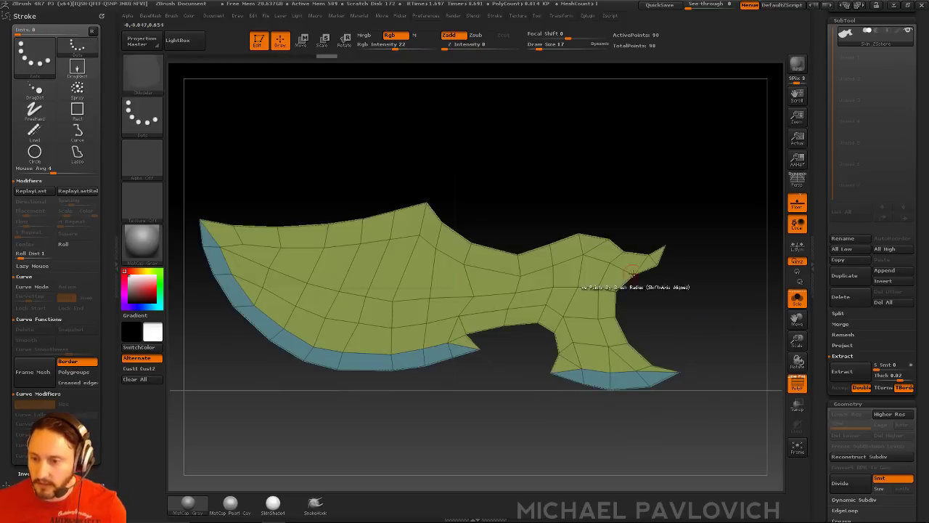
Step: Set the ZModeler QMesh target to All Polygons and extrude the flat cleaver into a thick blade
{"action": "key", "text": "space"}
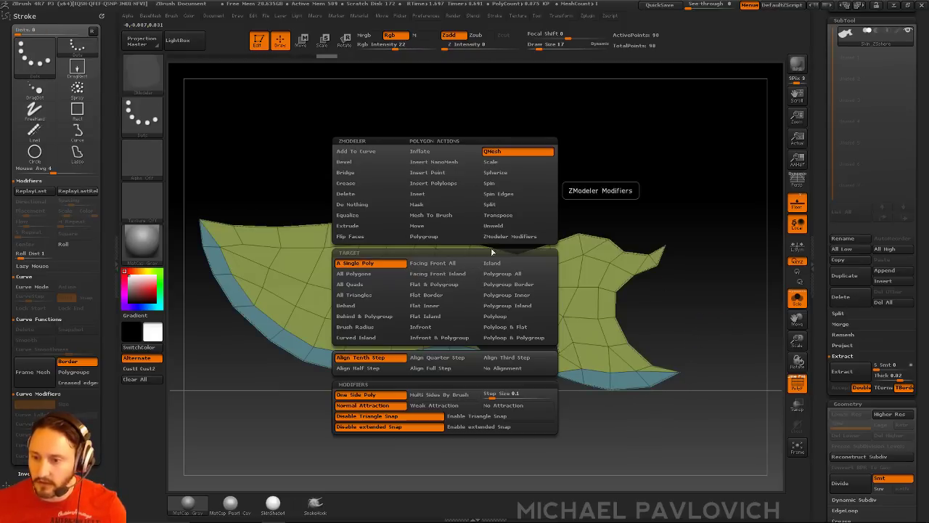
{"action": "left_click", "coordinate": [494, 276]}
{"action": "left_click_drag", "start_coordinate": [559, 235], "coordinate": [649, 191]}
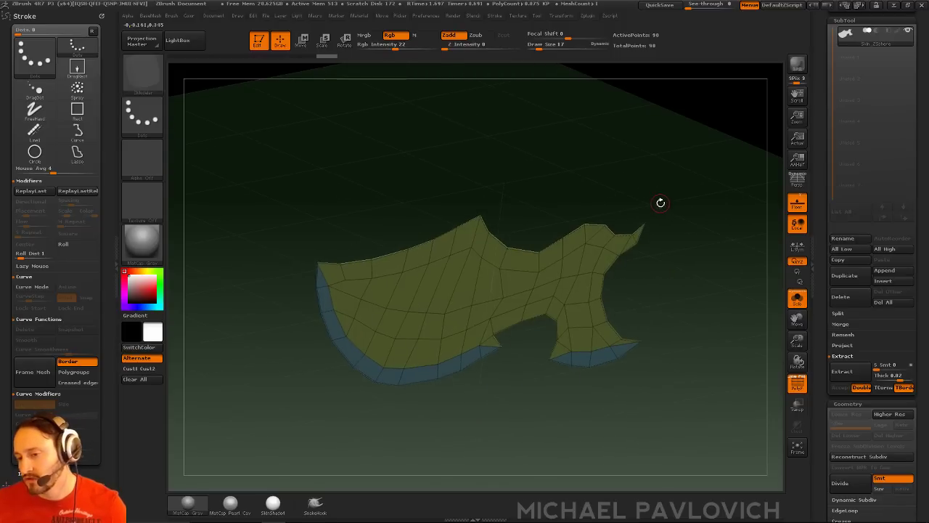
{"action": "left_click_drag", "start_coordinate": [686, 215], "coordinate": [669, 215]}
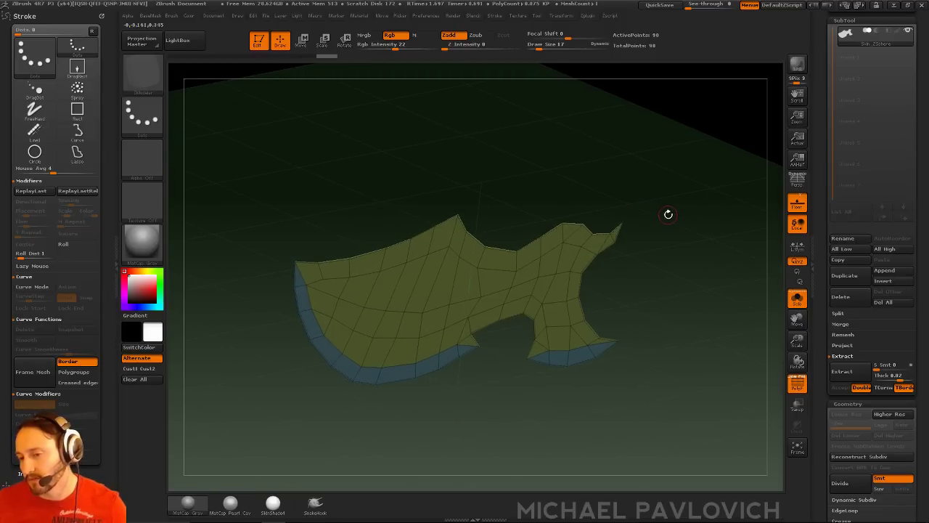
{"action": "key", "text": "space"}
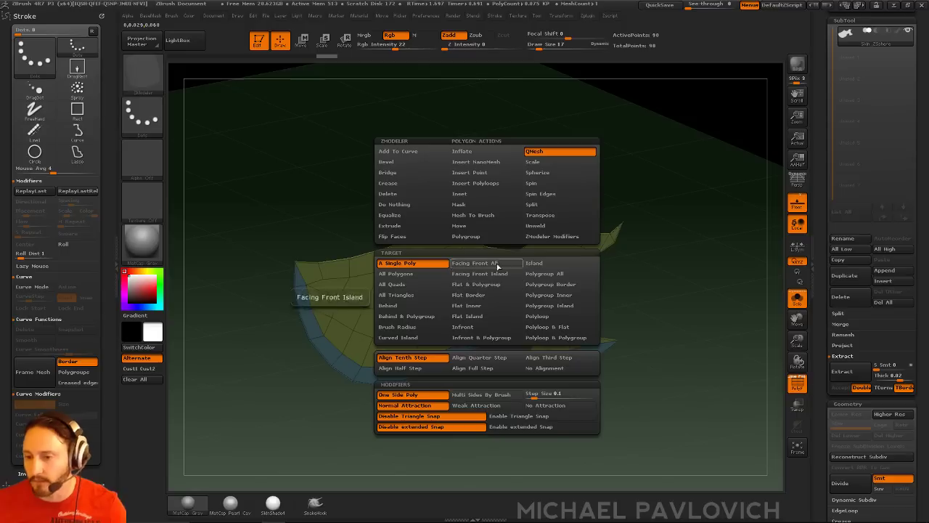
{"action": "key", "text": "space"}
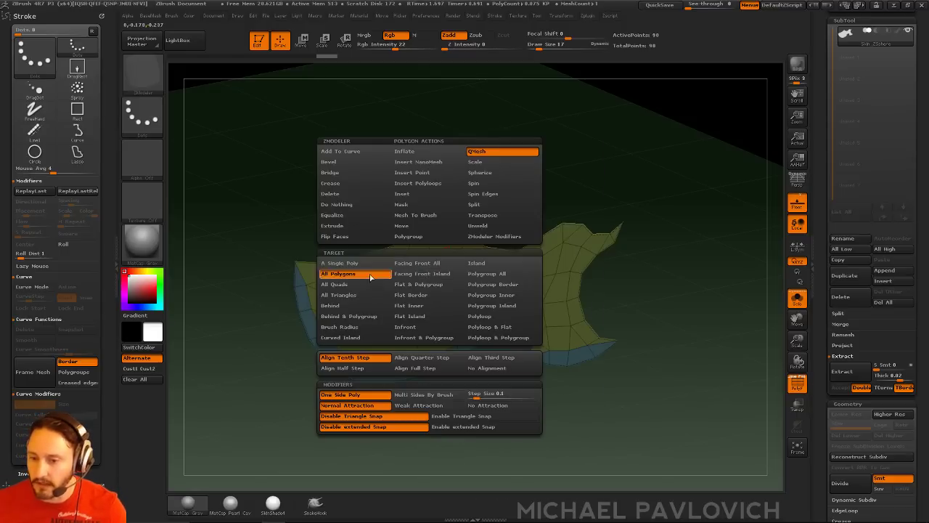
{"action": "left_click", "coordinate": [371, 277]}
{"action": "left_click_drag", "start_coordinate": [455, 308], "coordinate": [452, 297]}
Step: Mirror the thickened cleaver and apply Mirror And Weld to make both sides symmetrical
{"action": "left_click_drag", "start_coordinate": [675, 217], "coordinate": [714, 289]}
{"action": "left_click_drag", "start_coordinate": [707, 236], "coordinate": [697, 245]}
{"action": "key", "text": "1"}
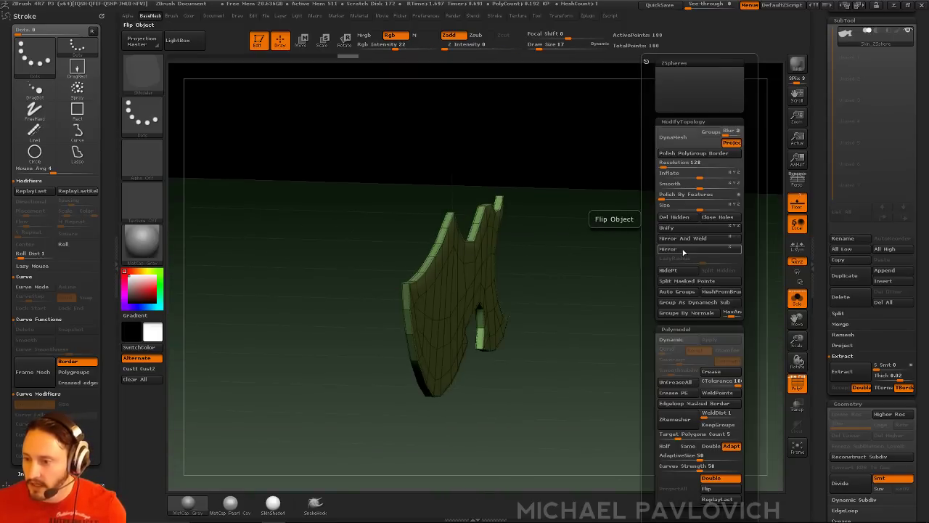
{"action": "left_click", "coordinate": [682, 251]}
{"action": "left_click", "coordinate": [686, 238]}
{"action": "left_click_drag", "start_coordinate": [522, 269], "coordinate": [501, 289]}
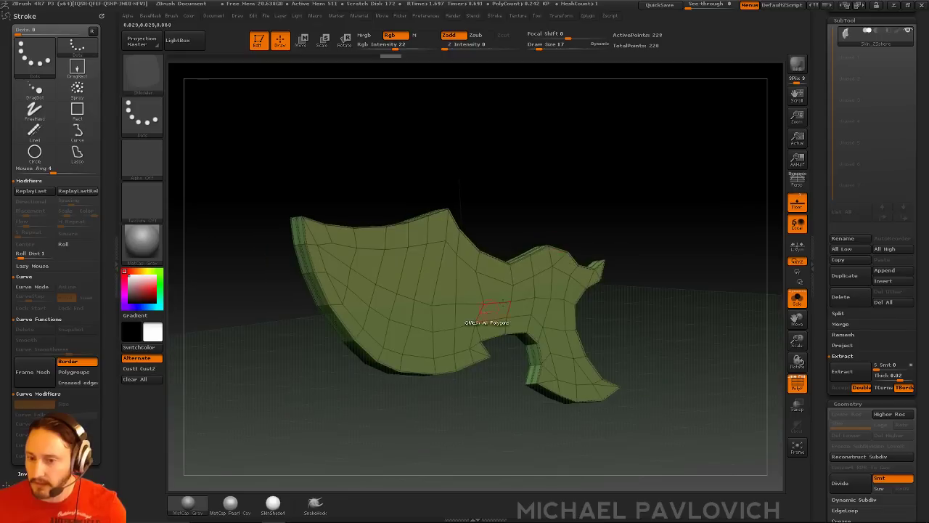
Step: Turn off the floor grid and the Local rotation setting
{"action": "left_click", "coordinate": [797, 223]}
{"action": "left_click", "coordinate": [797, 206]}
{"action": "left_click_drag", "start_coordinate": [729, 250], "coordinate": [570, 207]}
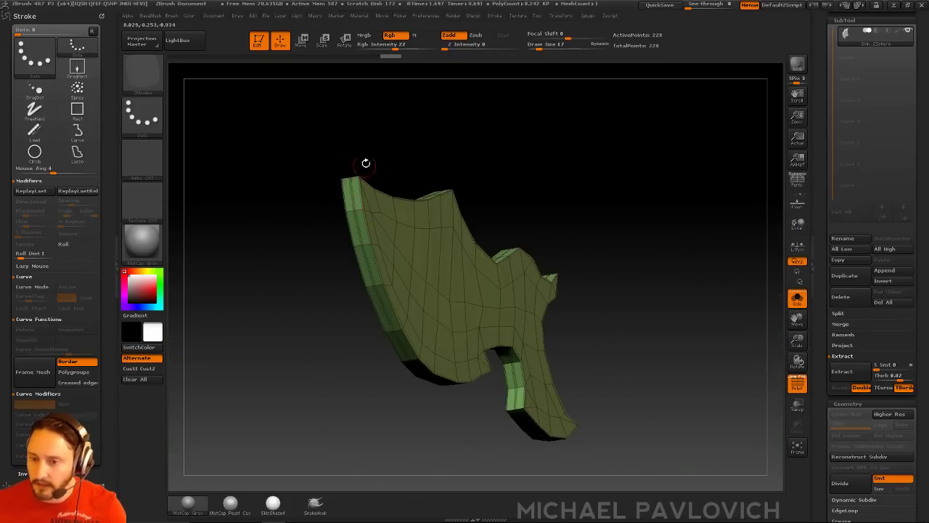
Step: Set the ZModeler edge action to Collapse and collapse the thickness edges around the blade's front tip
{"action": "right_click_drag", "start_coordinate": [361, 172], "coordinate": [356, 250]}
{"action": "key", "text": "space"}
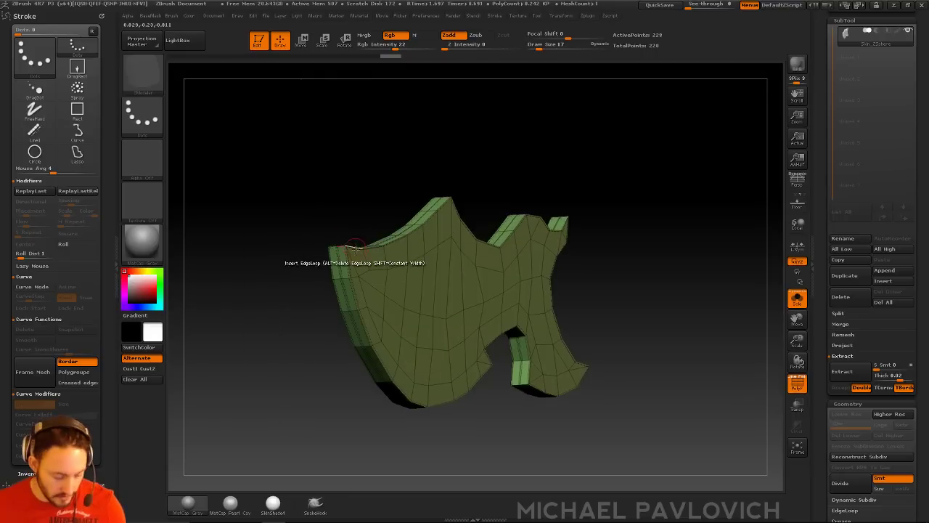
{"action": "key", "text": "space"}
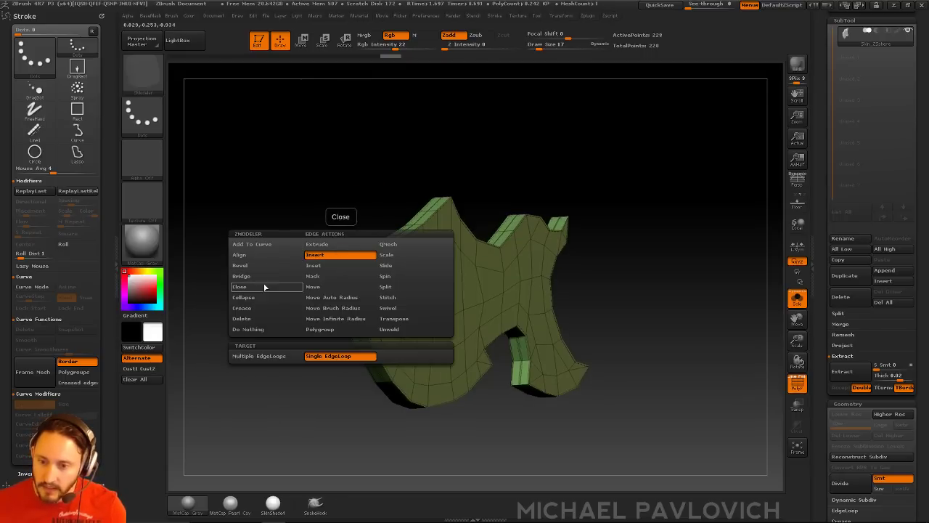
{"action": "left_click", "coordinate": [243, 297]}
{"action": "left_click", "coordinate": [335, 316]}
{"action": "left_click", "coordinate": [345, 278]}
{"action": "right_click_drag", "start_coordinate": [345, 319], "coordinate": [307, 327]}
{"action": "left_click", "coordinate": [274, 208]}
{"action": "left_click", "coordinate": [292, 246]}
{"action": "left_click", "coordinate": [274, 241]}
{"action": "left_click", "coordinate": [305, 272]}
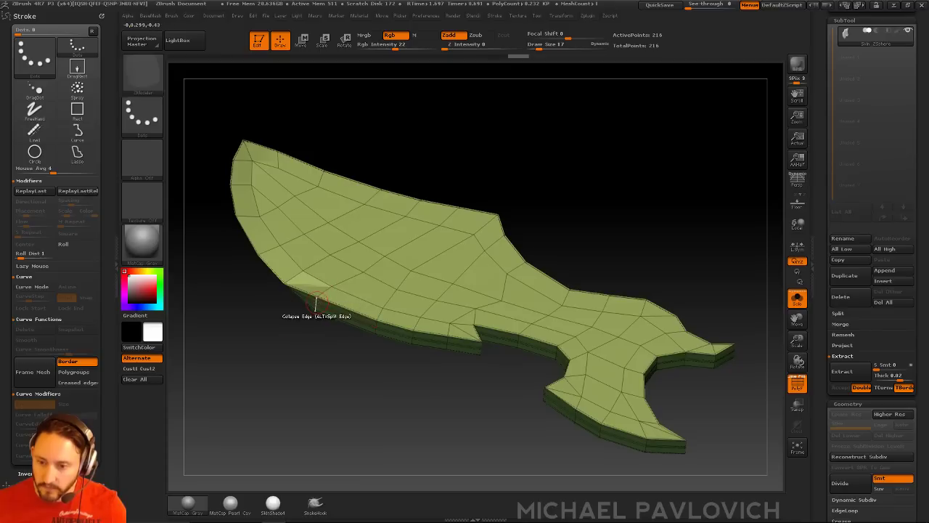
Step: Collapse the remaining thickness edges along the blade's lower cutting edge up to the heel
{"action": "left_click", "coordinate": [318, 303]}
{"action": "left_click", "coordinate": [376, 321]}
{"action": "right_click_drag", "start_coordinate": [398, 365], "coordinate": [456, 331]}
{"action": "left_click", "coordinate": [436, 317]}
{"action": "left_click", "coordinate": [455, 323]}
Step: Collapse the thickness edges along the handle's lower tip into a sharp edge
{"action": "right_click_drag", "start_coordinate": [501, 284], "coordinate": [602, 216]}
{"action": "left_click_drag", "start_coordinate": [602, 215], "coordinate": [552, 361]}
{"action": "left_click", "coordinate": [542, 371]}
{"action": "left_click_drag", "start_coordinate": [641, 329], "coordinate": [579, 266], "text": "alt"}
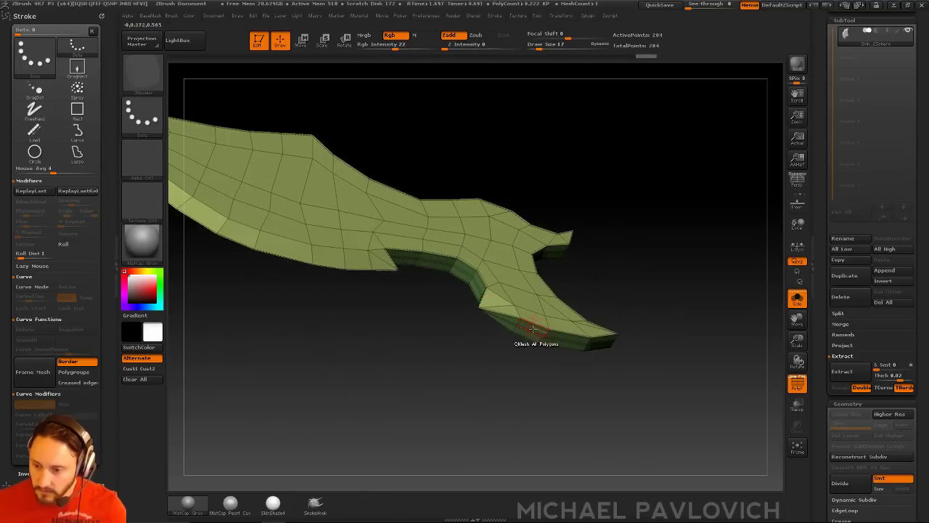
{"action": "left_click", "coordinate": [509, 319]}
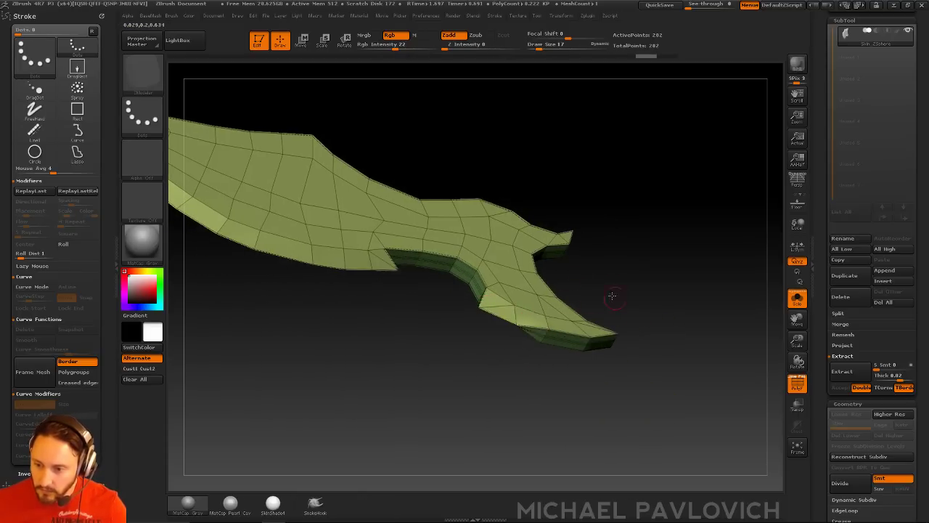
{"action": "left_click_drag", "start_coordinate": [614, 297], "coordinate": [511, 319]}
{"action": "left_click", "coordinate": [503, 320]}
{"action": "left_click", "coordinate": [550, 331]}
{"action": "left_click_drag", "start_coordinate": [612, 307], "coordinate": [509, 263]}
{"action": "left_click", "coordinate": [537, 328]}
Step: Try collapsing the thickness edges along the handle's upper spine and rear point, and undo those collapses
{"action": "left_click", "coordinate": [472, 256]}
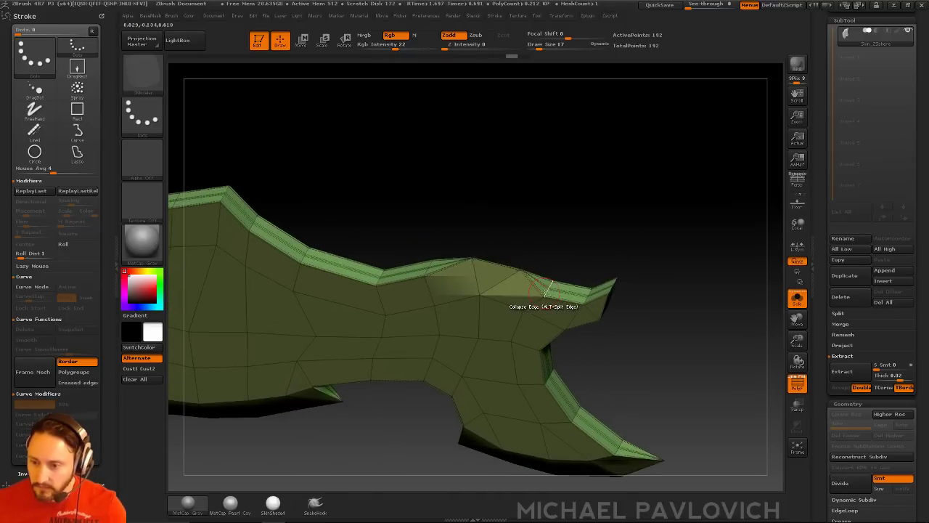
{"action": "key", "text": "ctrl+z"}
{"action": "left_click", "coordinate": [542, 289]}
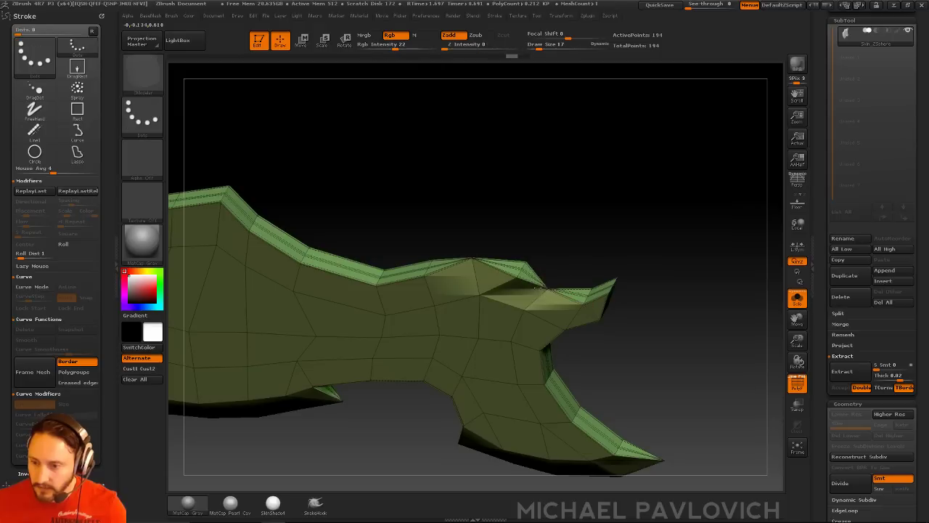
{"action": "key", "text": "ctrl+z"}
{"action": "left_click", "coordinate": [521, 271]}
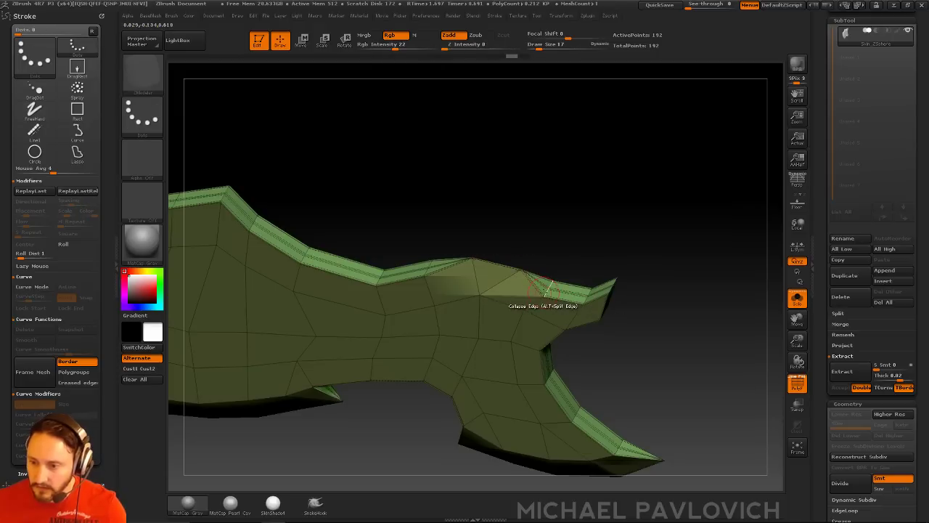
{"action": "left_click", "coordinate": [584, 298]}
{"action": "mouse_move", "coordinate": [630, 287]}
{"action": "left_mouse_down"}
{"action": "mouse_move", "coordinate": [631, 303]}
{"action": "mouse_move", "coordinate": [619, 257]}
{"action": "left_mouse_up"}
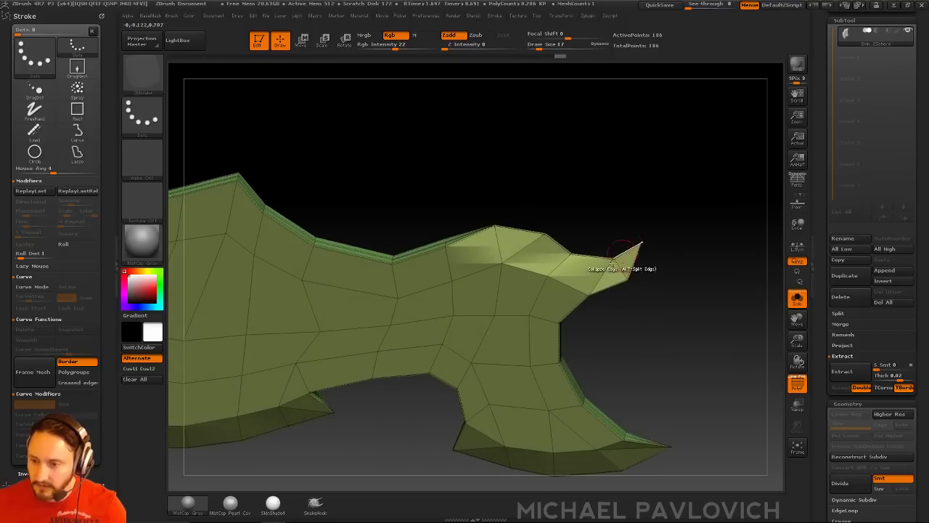
{"action": "key", "text": "ctrl+z"}
{"action": "key", "text": "ctrl+z"}
{"action": "key", "text": "ctrl+z"}
{"action": "key", "text": "ctrl+z"}
Step: Set the edge action to Mask with EdgeLoop Partial, mask the lengthwise loop across the blade's face, and invert the mask
{"action": "left_click_drag", "start_coordinate": [697, 254], "coordinate": [671, 272], "text": "alt"}
{"action": "left_click_drag", "start_coordinate": [604, 321], "coordinate": [737, 299], "text": "alt"}
{"action": "key", "text": "shift+f"}
{"action": "left_click", "coordinate": [797, 380]}
{"action": "left_click_drag", "start_coordinate": [743, 337], "coordinate": [717, 299]}
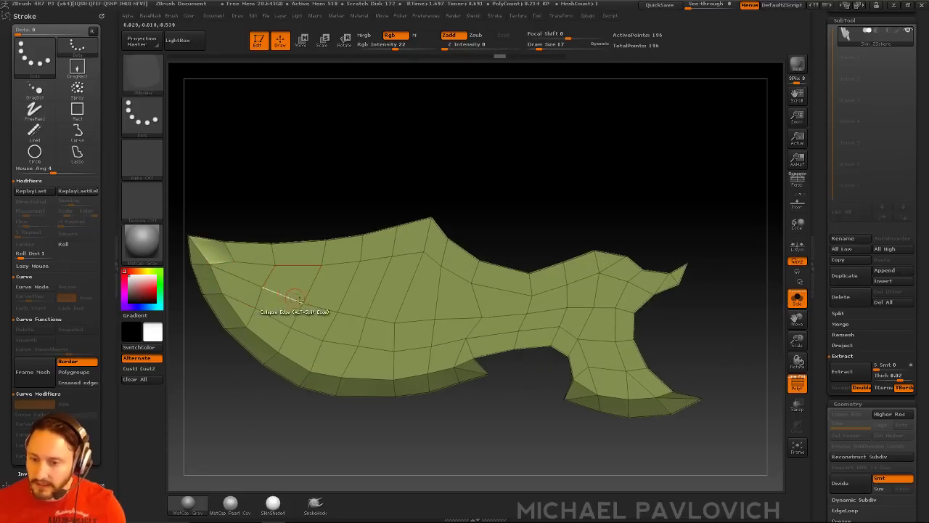
{"action": "left_click_drag", "start_coordinate": [721, 333], "coordinate": [727, 338]}
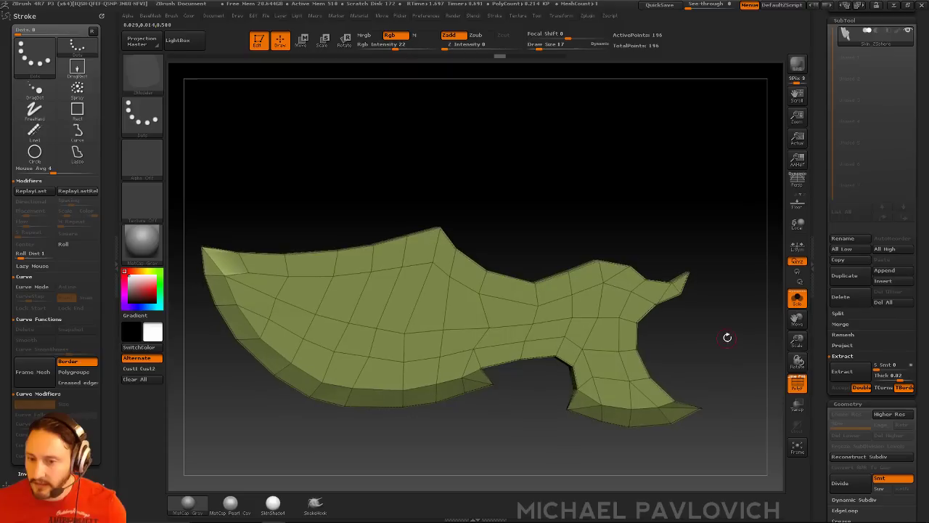
{"action": "key", "text": "space"}
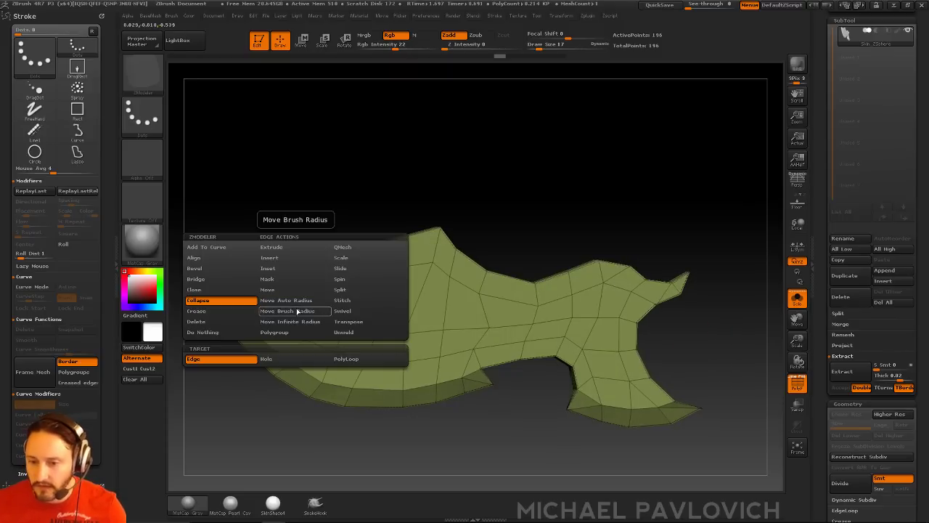
{"action": "left_click", "coordinate": [285, 278]}
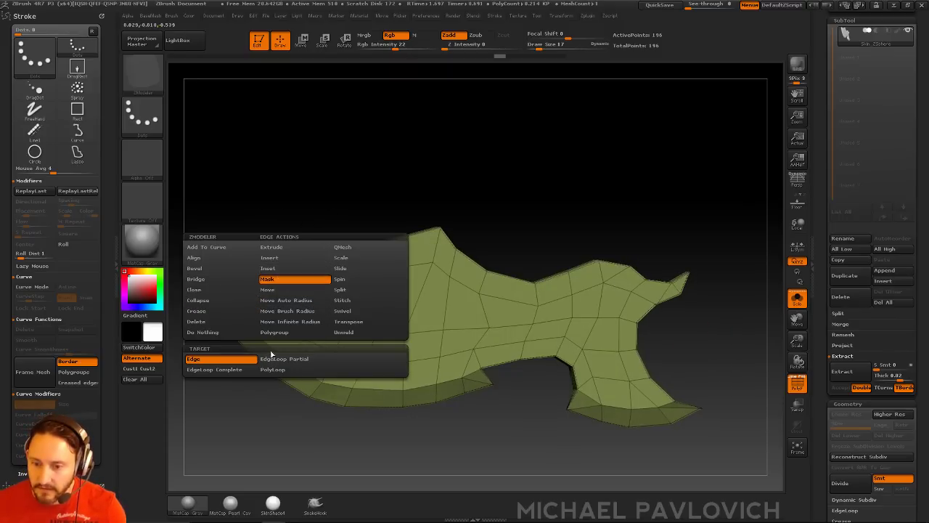
{"action": "left_click", "coordinate": [280, 358]}
{"action": "left_click", "coordinate": [311, 310]}
{"action": "left_click_drag", "start_coordinate": [563, 241], "coordinate": [578, 254], "text": "alt"}
{"action": "left_click", "coordinate": [579, 254], "text": "ctrl"}
Step: Move the unmasked lengthwise edge loop outward to form a raised ridge along the blade and handle
{"action": "key", "text": "w"}
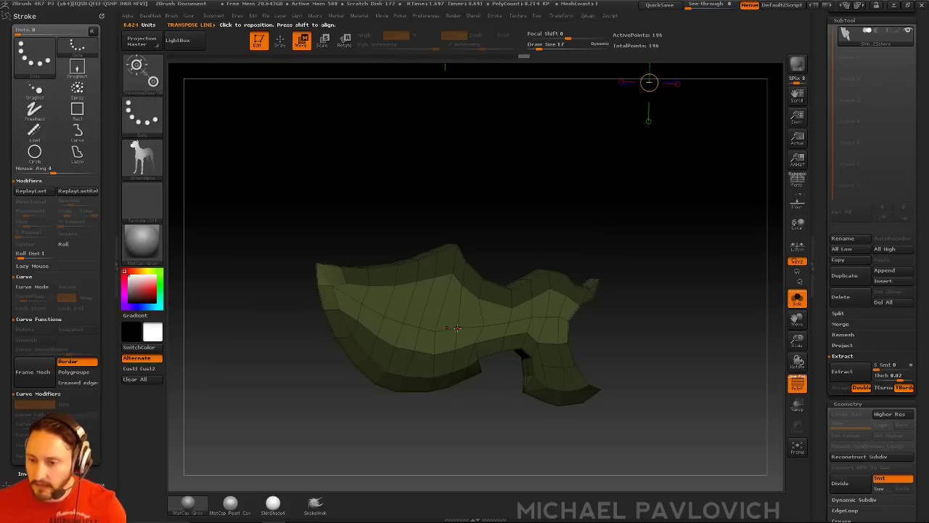
{"action": "left_click", "coordinate": [457, 328]}
{"action": "left_click_drag", "start_coordinate": [526, 236], "coordinate": [576, 239], "text": "shift"}
{"action": "left_click_drag", "start_coordinate": [514, 327], "coordinate": [529, 326]}
{"action": "mouse_move", "coordinate": [590, 291]}
{"action": "left_mouse_down"}
{"action": "mouse_move", "coordinate": [557, 288]}
{"action": "mouse_move", "coordinate": [498, 247]}
{"action": "left_mouse_up"}
{"action": "left_click_drag", "start_coordinate": [542, 226], "coordinate": [458, 228], "text": "shift"}
Step: Try moving the ridge again with the blade's front tip masked, undo the move, and clear the mask
{"action": "left_click_drag", "start_coordinate": [214, 225], "coordinate": [300, 305], "text": "ctrl"}
{"action": "left_click_drag", "start_coordinate": [429, 246], "coordinate": [468, 250]}
{"action": "left_click_drag", "start_coordinate": [496, 340], "coordinate": [510, 351]}
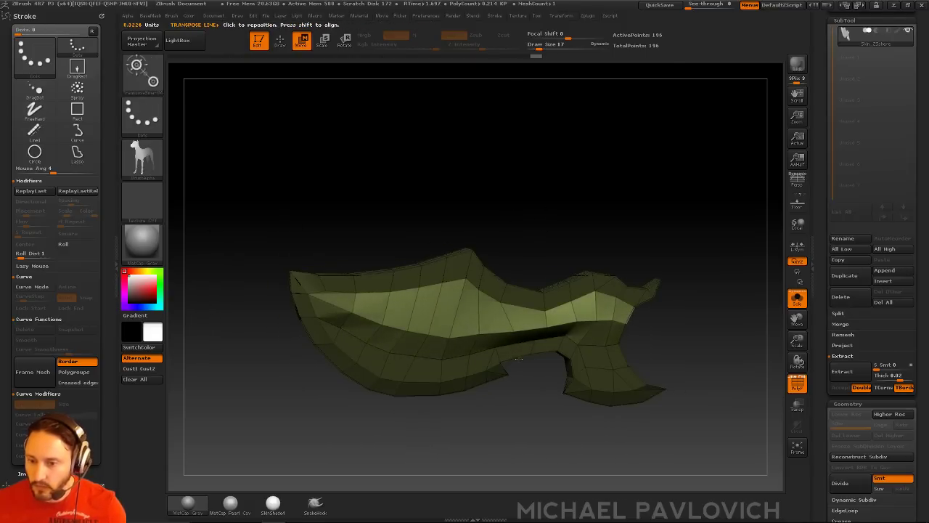
{"action": "key", "text": "ctrl+z"}
{"action": "key", "text": "q"}
{"action": "left_click_drag", "start_coordinate": [675, 249], "coordinate": [702, 247], "text": "ctrl"}
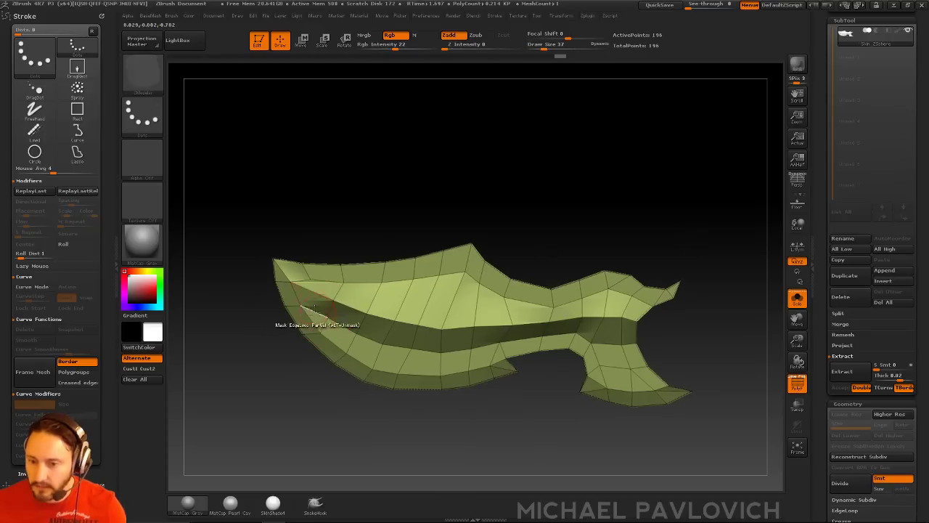
Step: Pick the Move brush, set the draw size to 11, and return to the ZModeler brush
{"action": "key", "text": "b"}
{"action": "key", "text": "m"}
{"action": "key", "text": "v"}
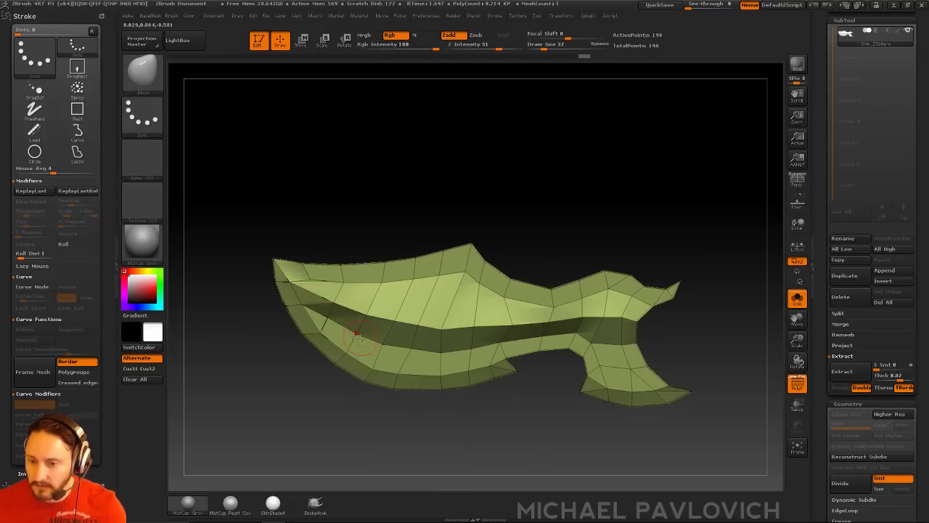
{"action": "key", "text": "s"}
{"action": "mouse_move", "coordinate": [696, 246]}
{"action": "left_mouse_down", "text": "alt"}
{"action": "mouse_move", "coordinate": [690, 236]}
{"action": "mouse_move", "coordinate": [657, 241]}
{"action": "left_mouse_up", "text": "alt"}
{"action": "key", "text": "b"}
{"action": "key", "text": "z"}
{"action": "key", "text": "m"}
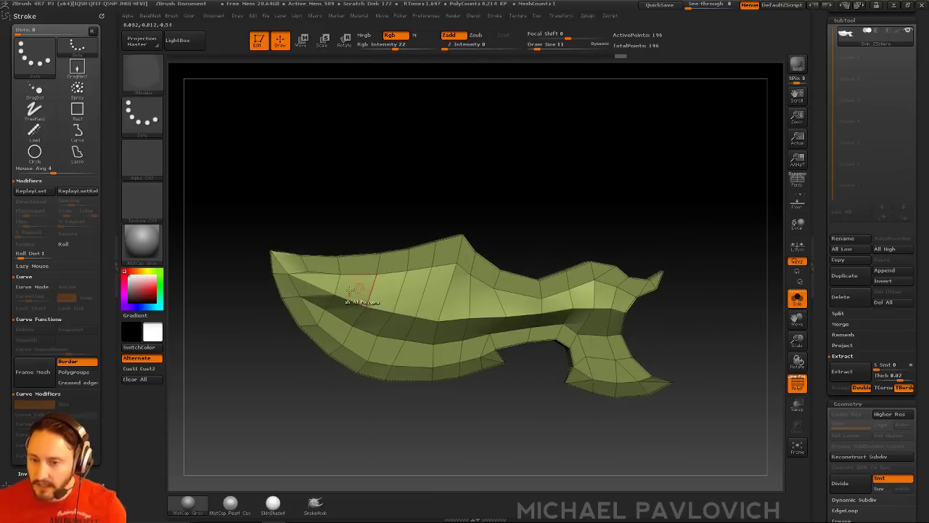
Step: Preview the ridged blade with dynamic subdivision and no polyframe, and return to the low-poly polyframe view
{"action": "left_click_drag", "start_coordinate": [305, 215], "coordinate": [623, 215]}
{"action": "key", "text": "1"}
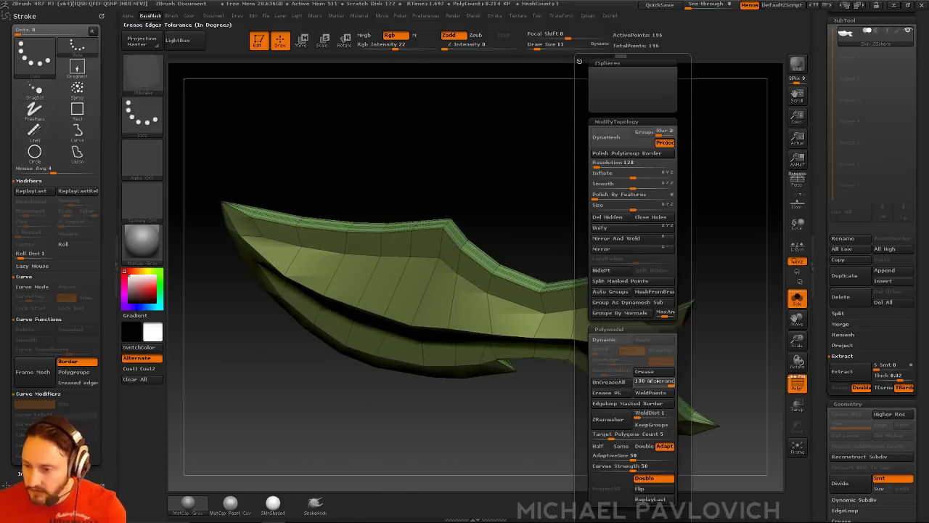
{"action": "key", "text": "d"}
{"action": "key", "text": "d"}
{"action": "left_click", "coordinate": [793, 389]}
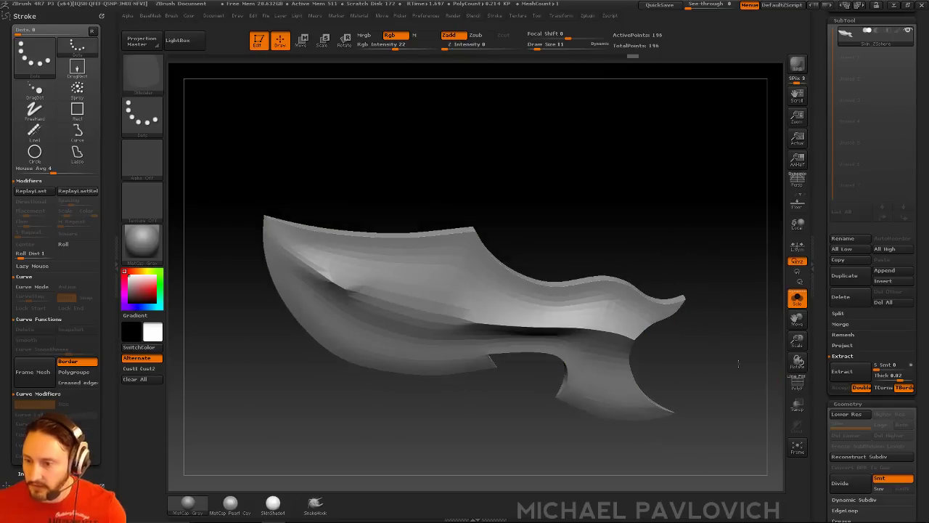
{"action": "key", "text": "shift"}
{"action": "key", "text": "shift+d"}
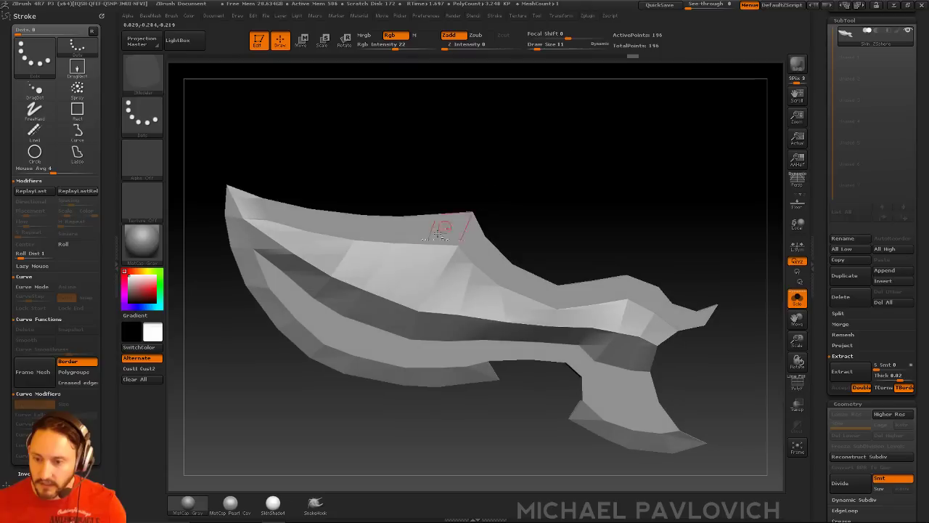
{"action": "key", "text": "shift+f"}
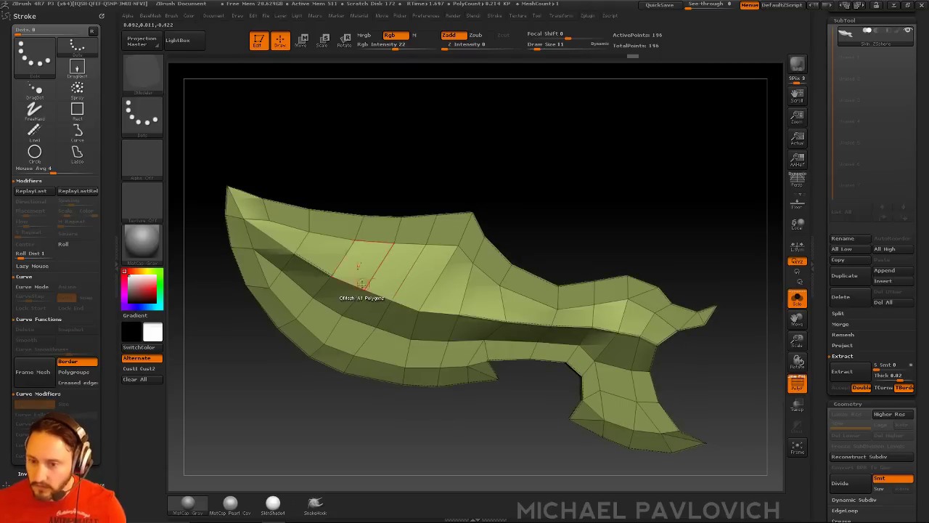
Step: Crease the blade's ridge and lower bevel edges with the ZModeler Crease action and check them with dynamic subdivision
{"action": "key", "text": "space"}
{"action": "left_click", "coordinate": [260, 314]}
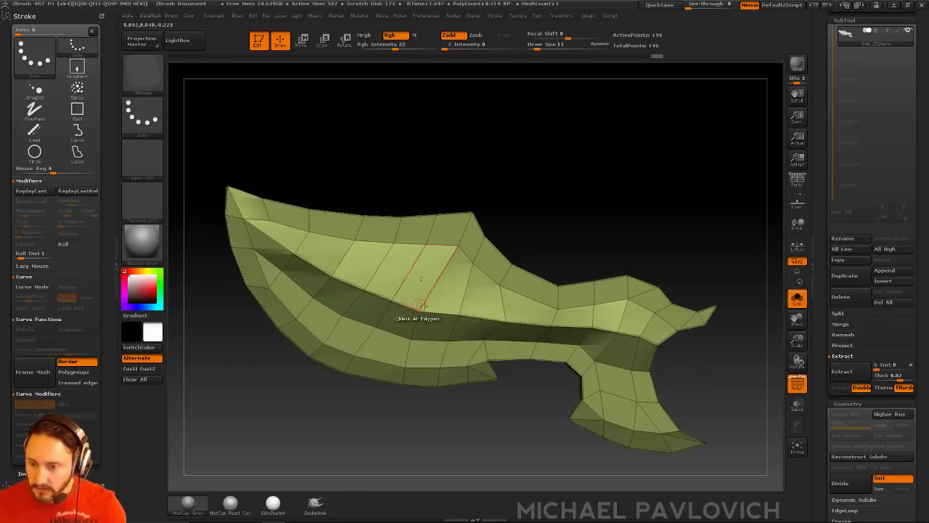
{"action": "left_click_drag", "start_coordinate": [545, 264], "coordinate": [639, 209]}
{"action": "left_click_drag", "start_coordinate": [327, 154], "coordinate": [334, 187]}
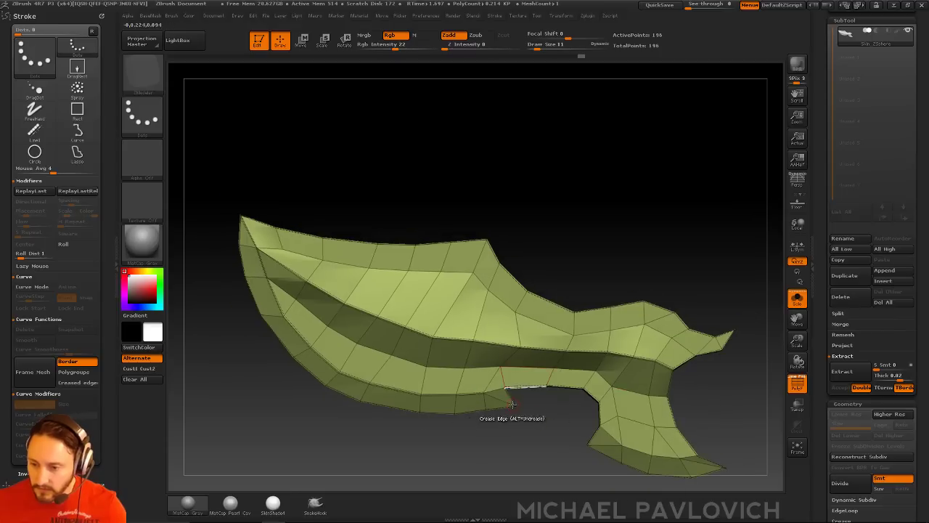
{"action": "left_click_drag", "start_coordinate": [530, 444], "coordinate": [479, 357], "text": "alt"}
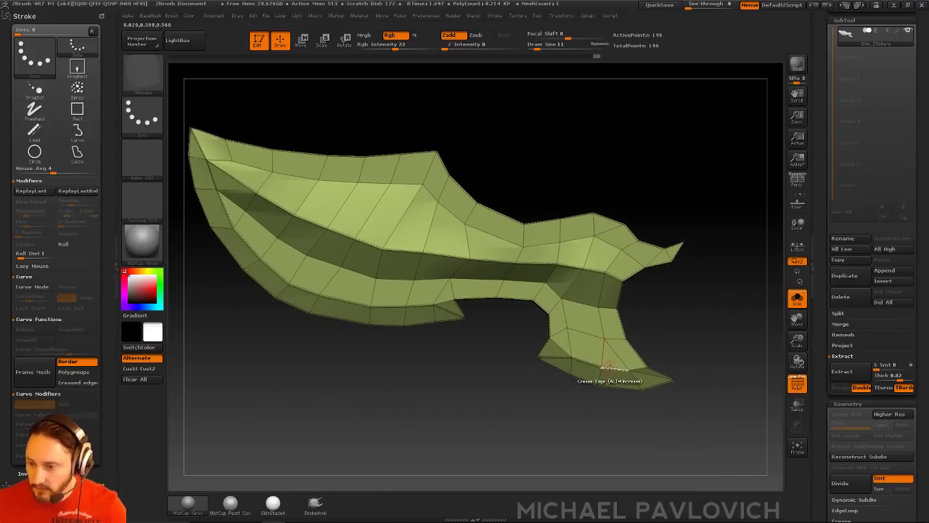
{"action": "key", "text": "ctrl+d"}
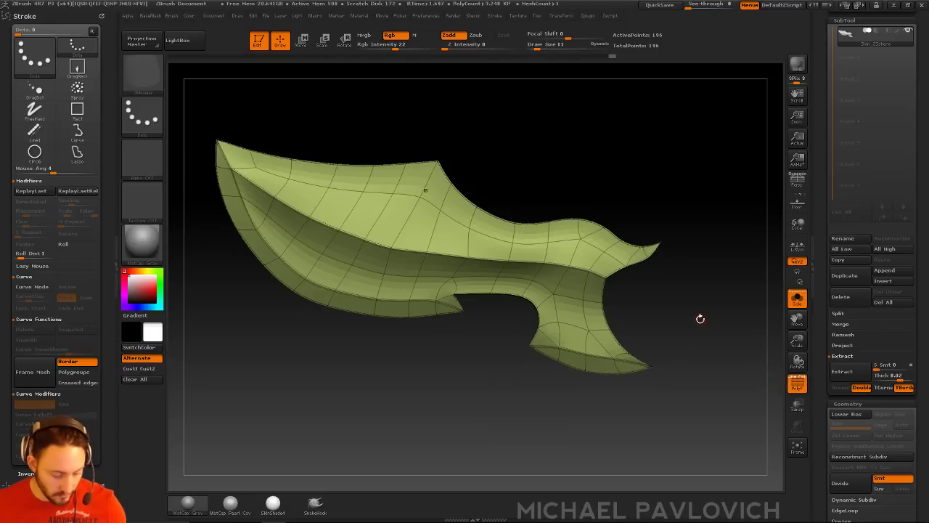
{"action": "key", "text": "shift+d"}
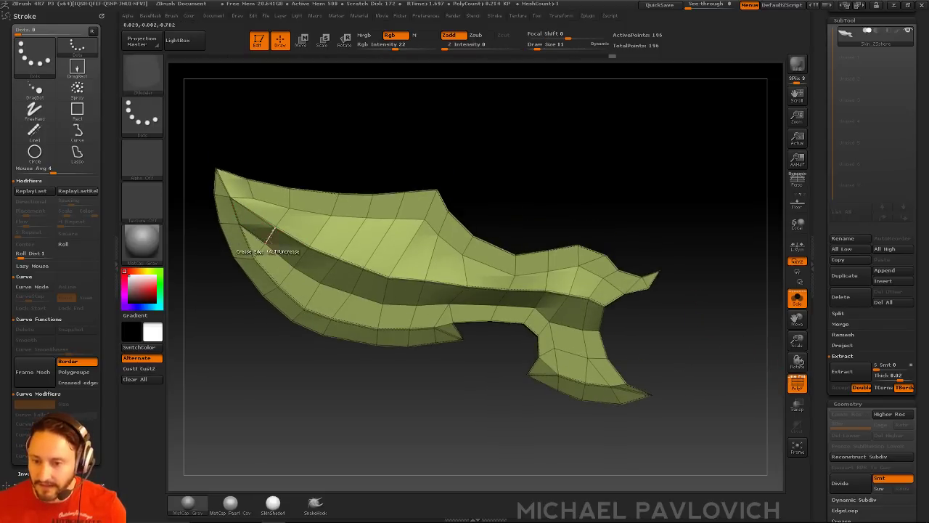
Step: Crease the blade's upper bevel edge loop with the EdgeLoop Partial target and check it in dynamic subdivision without polyframe
{"action": "key", "text": "space"}
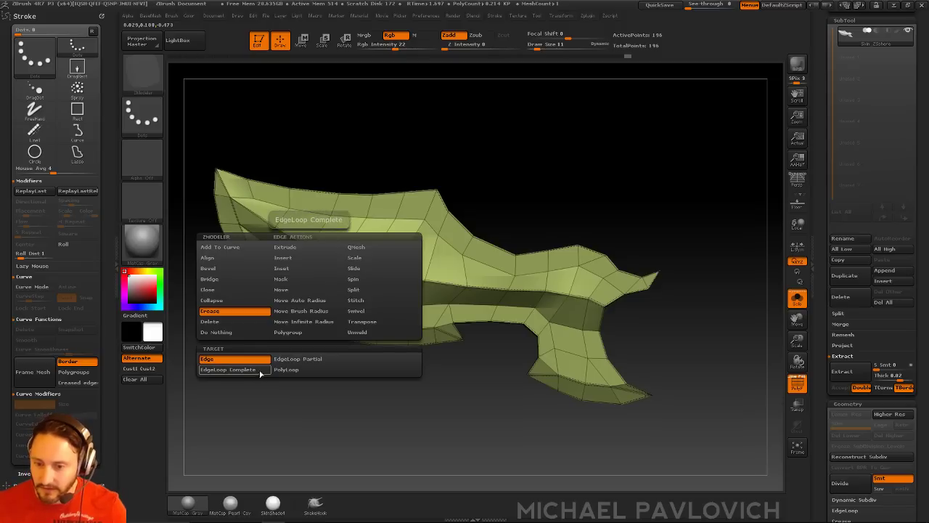
{"action": "left_click", "coordinate": [294, 359]}
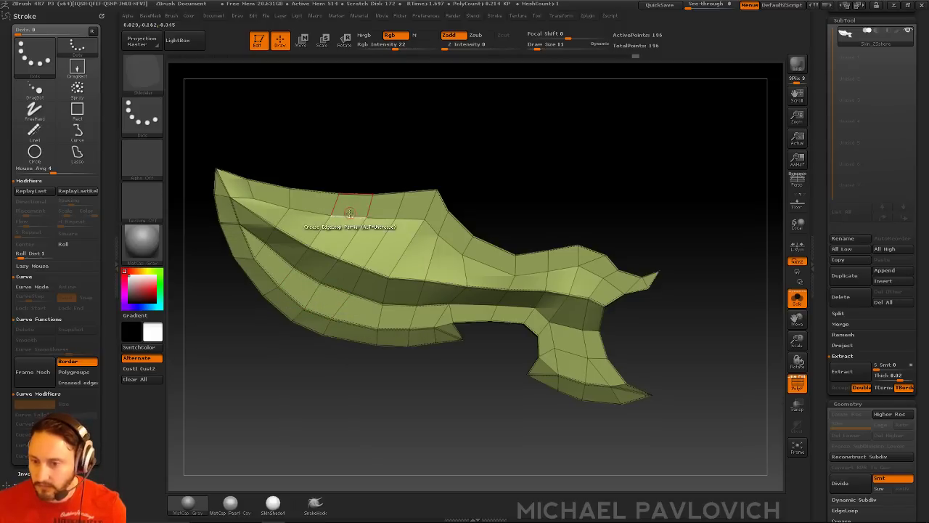
{"action": "left_click_drag", "start_coordinate": [473, 210], "coordinate": [476, 240]}
{"action": "left_click_drag", "start_coordinate": [693, 288], "coordinate": [527, 321]}
{"action": "left_click", "coordinate": [543, 333]}
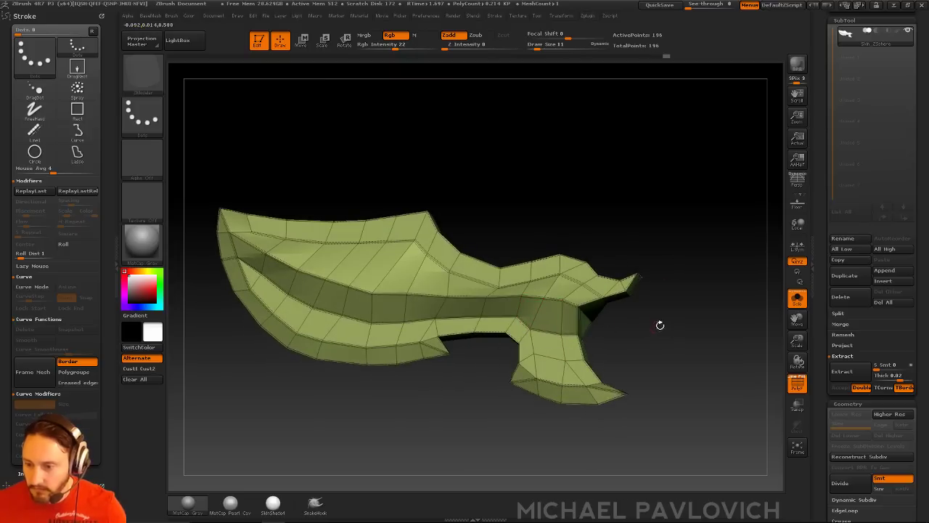
{"action": "key", "text": "d"}
{"action": "left_click", "coordinate": [797, 384]}
{"action": "left_click_drag", "start_coordinate": [755, 363], "coordinate": [709, 339]}
{"action": "left_click_drag", "start_coordinate": [677, 285], "coordinate": [715, 308]}
Step: Try moving the smoothed blade with part of it masked, undo the move, clear the mask, and show the polyframe again
{"action": "mouse_move", "coordinate": [530, 244]}
{"action": "left_mouse_down", "text": "ctrl"}
{"action": "mouse_move", "coordinate": [487, 352]}
{"action": "mouse_move", "coordinate": [463, 366]}
{"action": "left_mouse_up", "text": "ctrl"}
{"action": "key", "text": "w"}
{"action": "mouse_move", "coordinate": [475, 293]}
{"action": "left_mouse_down"}
{"action": "mouse_move", "coordinate": [560, 293]}
{"action": "mouse_move", "coordinate": [506, 292]}
{"action": "left_mouse_up"}
{"action": "key", "text": "ctrl+z"}
{"action": "left_click", "coordinate": [543, 272], "text": "ctrl"}
{"action": "key", "text": "q"}
{"action": "mouse_move", "coordinate": [566, 309]}
{"action": "left_mouse_down"}
{"action": "mouse_move", "coordinate": [726, 313]}
{"action": "mouse_move", "coordinate": [736, 329]}
{"action": "left_mouse_up"}
{"action": "left_click", "coordinate": [798, 383]}
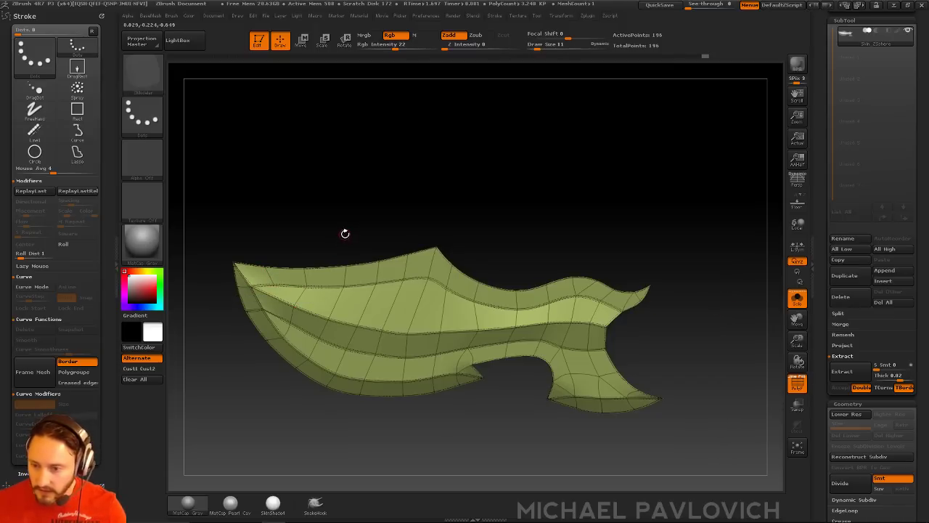
Step: Bridge the ridge's last upper point to the neighbouring corner points at the handle end and crease the new edges with the Edge target
{"action": "left_click_drag", "start_coordinate": [666, 326], "coordinate": [632, 336], "text": "alt"}
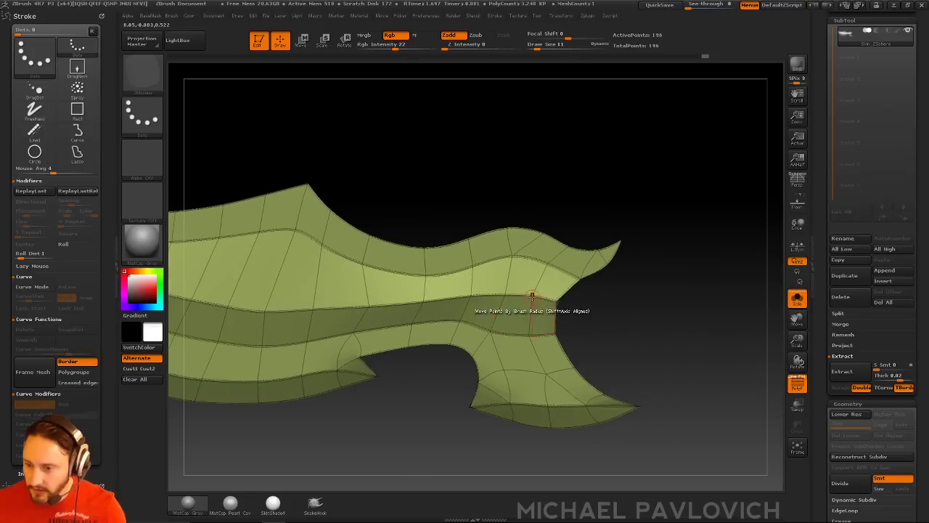
{"action": "key", "text": "space"}
{"action": "left_click", "coordinate": [432, 294]}
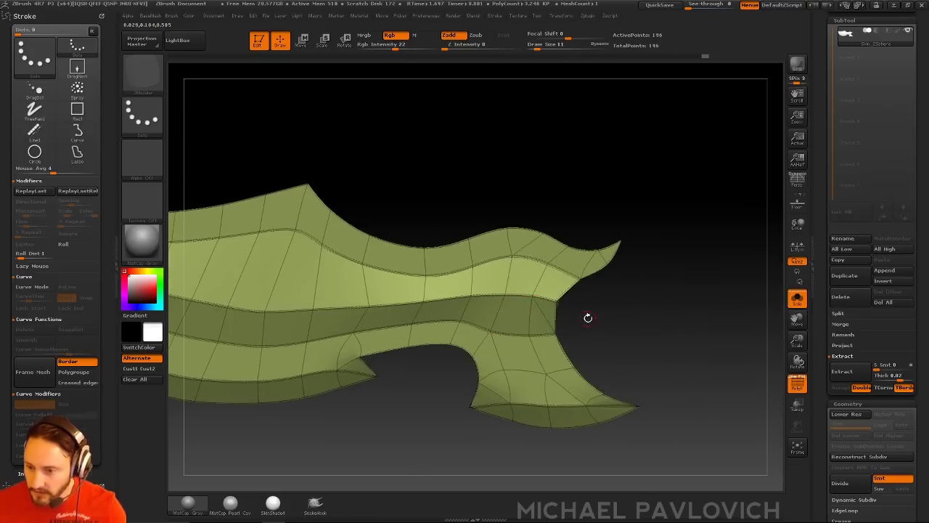
{"action": "left_click", "coordinate": [534, 293]}
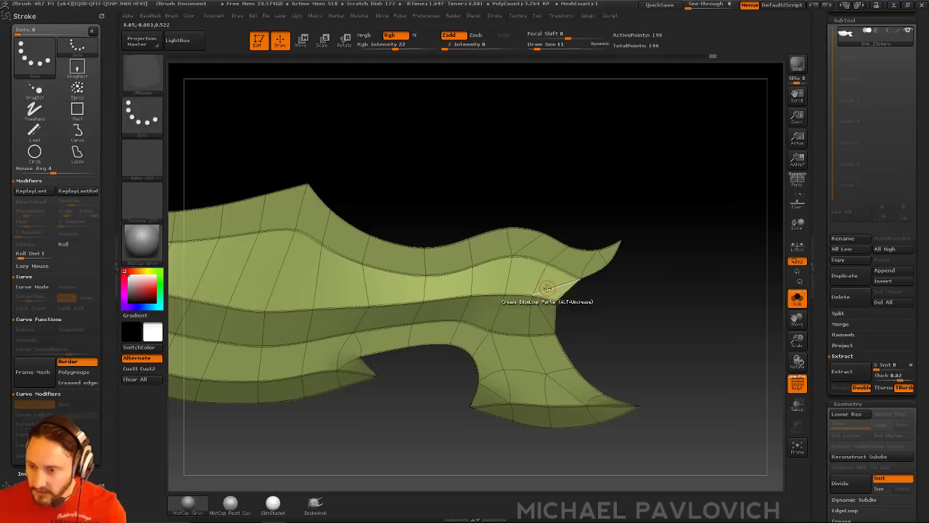
{"action": "key", "text": "space"}
{"action": "left_click", "coordinate": [454, 311]}
{"action": "left_click", "coordinate": [459, 360]}
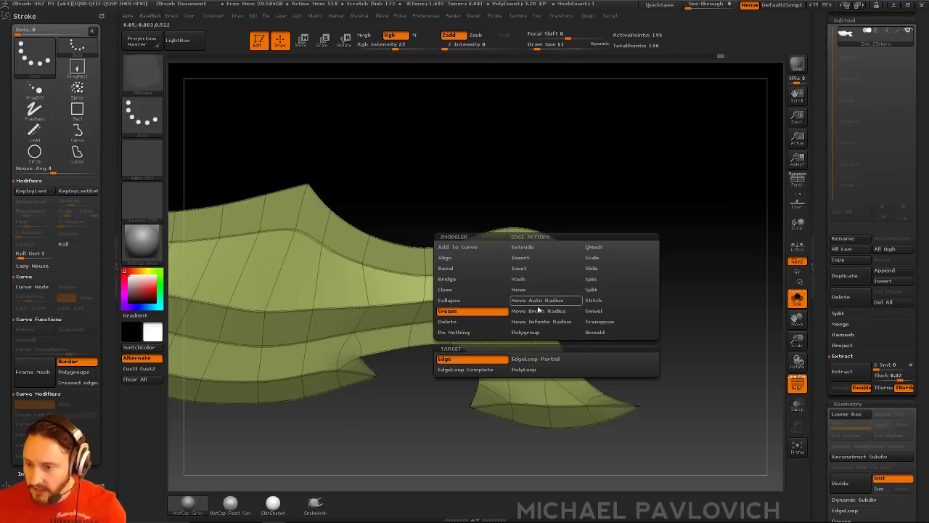
{"action": "left_click_drag", "start_coordinate": [552, 210], "coordinate": [664, 211]}
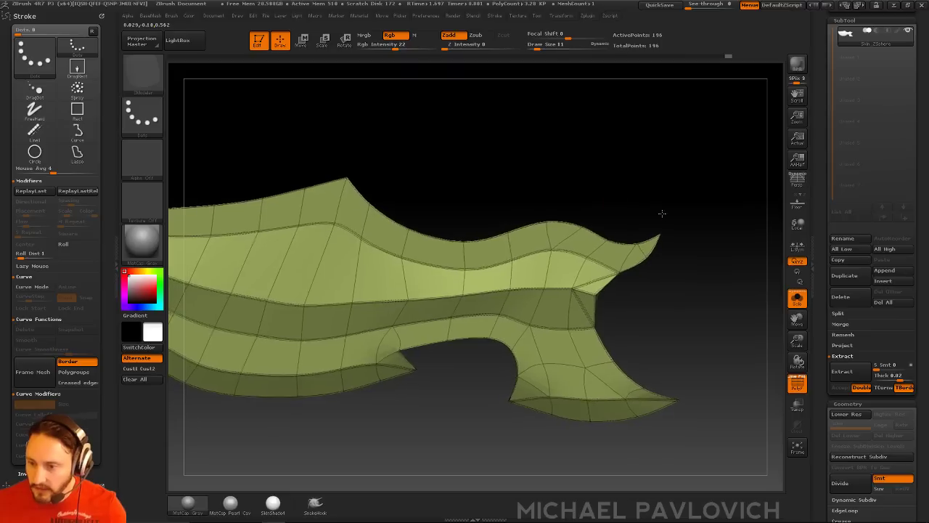
Step: Adjust the ridge's handle end with the Move brush at draw size 39, viewing the smoothed blade without polyframe
{"action": "key", "text": "s"}
{"action": "left_click_drag", "start_coordinate": [573, 302], "coordinate": [563, 304]}
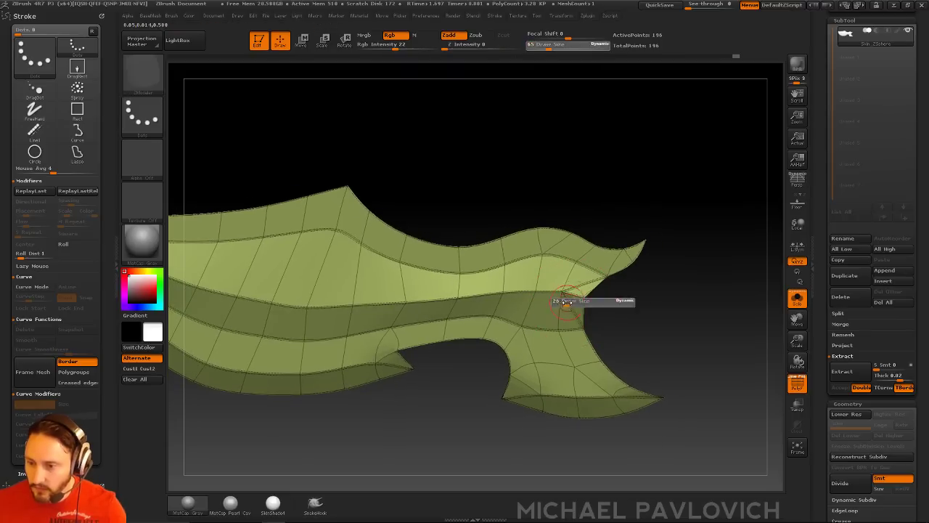
{"action": "key", "text": "b"}
{"action": "key", "text": "m"}
{"action": "key", "text": "v"}
{"action": "left_click_drag", "start_coordinate": [628, 304], "coordinate": [688, 313]}
{"action": "left_click", "coordinate": [796, 383]}
{"action": "mouse_move", "coordinate": [654, 288]}
{"action": "left_mouse_down", "text": "alt"}
{"action": "mouse_move", "coordinate": [676, 291]}
{"action": "mouse_move", "coordinate": [617, 293]}
{"action": "left_mouse_up", "text": "alt"}
{"action": "key", "text": "s"}
{"action": "left_click", "coordinate": [584, 289]}
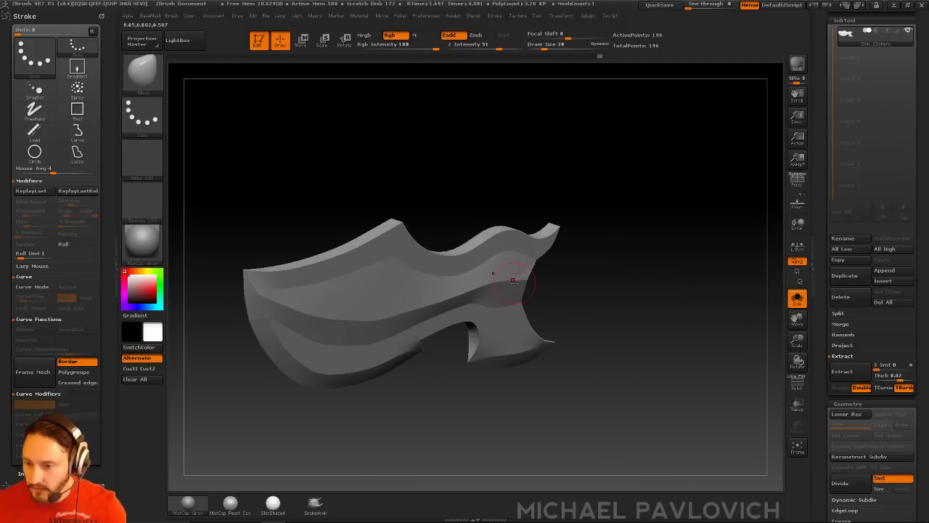
{"action": "left_click_drag", "start_coordinate": [551, 282], "coordinate": [499, 285]}
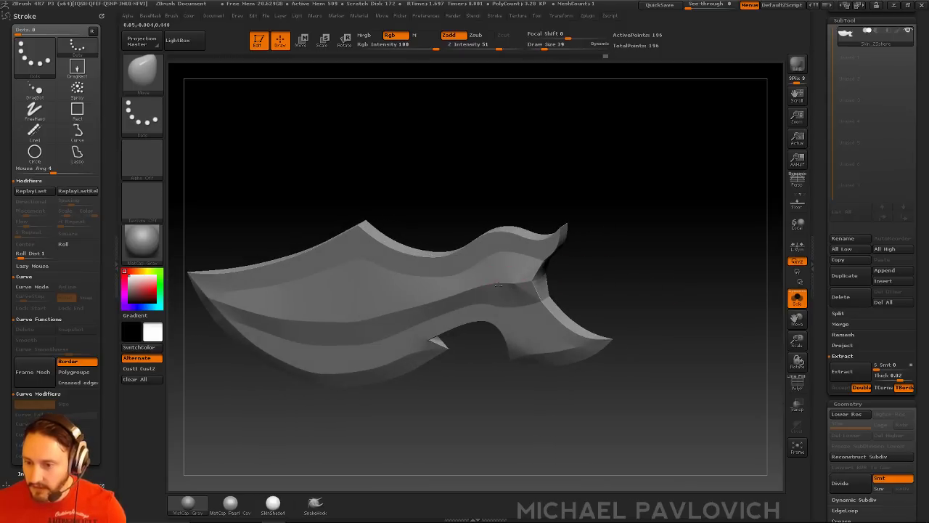
{"action": "left_click_drag", "start_coordinate": [571, 268], "coordinate": [501, 308]}
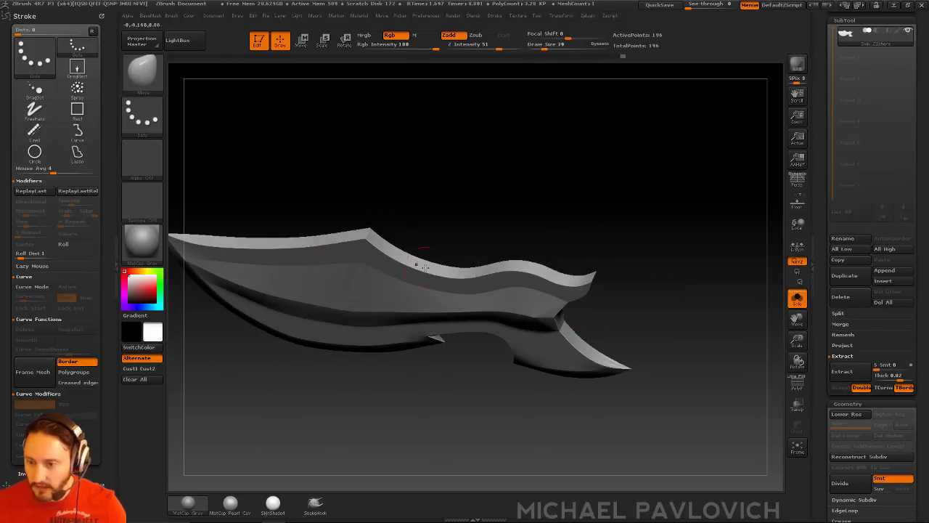
{"action": "left_click_drag", "start_coordinate": [338, 261], "coordinate": [641, 254]}
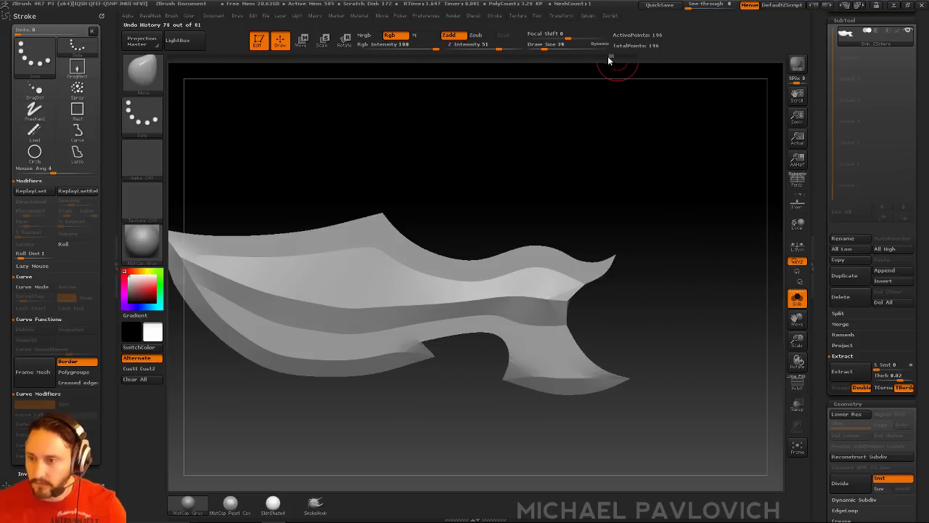
Step: Step the undo history back to the blade before the ridge, and return to the ZModeler brush with polyframe on and draw size 13
{"action": "key", "text": "shift+d"}
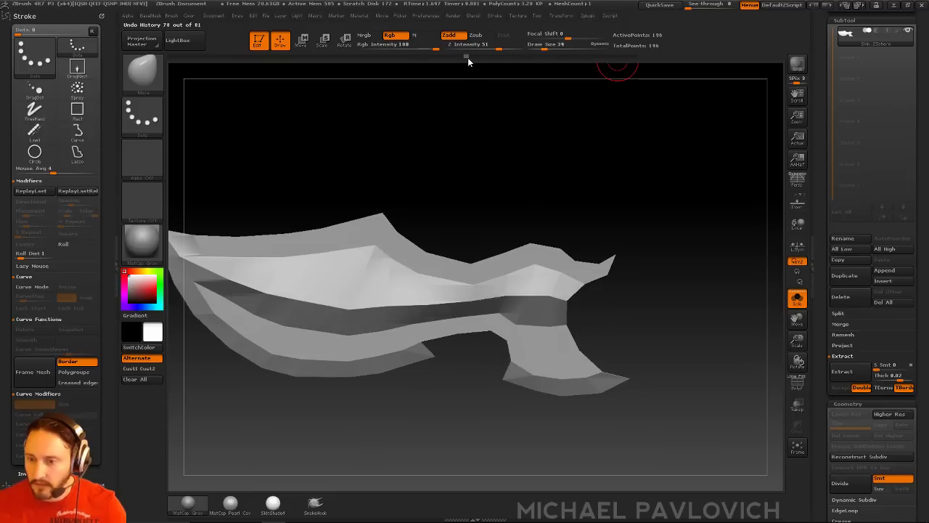
{"action": "mouse_move", "coordinate": [382, 59]}
{"action": "left_mouse_down"}
{"action": "mouse_move", "coordinate": [316, 57]}
{"action": "mouse_move", "coordinate": [337, 60]}
{"action": "left_mouse_up"}
{"action": "mouse_move", "coordinate": [619, 177]}
{"action": "left_mouse_down", "text": "ctrl"}
{"action": "mouse_move", "coordinate": [741, 311]}
{"action": "mouse_move", "coordinate": [716, 301]}
{"action": "mouse_move", "coordinate": [739, 311]}
{"action": "left_mouse_up", "text": "ctrl"}
{"action": "left_click", "coordinate": [631, 245]}
{"action": "left_click", "coordinate": [797, 383]}
{"action": "key", "text": "s"}
{"action": "mouse_move", "coordinate": [664, 230]}
{"action": "left_mouse_down"}
{"action": "mouse_move", "coordinate": [653, 230]}
{"action": "mouse_move", "coordinate": [671, 197]}
{"action": "mouse_move", "coordinate": [658, 218]}
{"action": "mouse_move", "coordinate": [670, 228]}
{"action": "mouse_move", "coordinate": [706, 175]}
{"action": "mouse_move", "coordinate": [654, 197]}
{"action": "left_mouse_up"}
{"action": "key", "text": "b"}
{"action": "key", "text": "z"}
{"action": "key", "text": "m"}
Step: Cut a three-polygon-wide hole through the lower middle of the blade with QMesh and check it in dynamic subdivision
{"action": "left_click_drag", "start_coordinate": [384, 307], "coordinate": [449, 310], "text": "alt"}
{"action": "left_click_drag", "start_coordinate": [429, 390], "coordinate": [461, 399]}
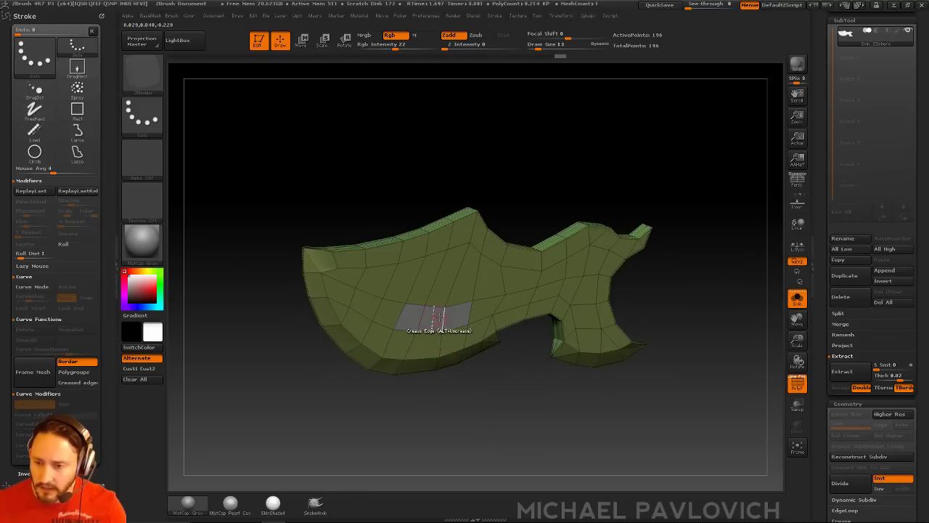
{"action": "key", "text": "space"}
{"action": "left_click", "coordinate": [360, 264]}
{"action": "left_click_drag", "start_coordinate": [433, 319], "coordinate": [423, 340]}
{"action": "left_click_drag", "start_coordinate": [414, 381], "coordinate": [393, 410]}
{"action": "key", "text": "ctrl+d"}
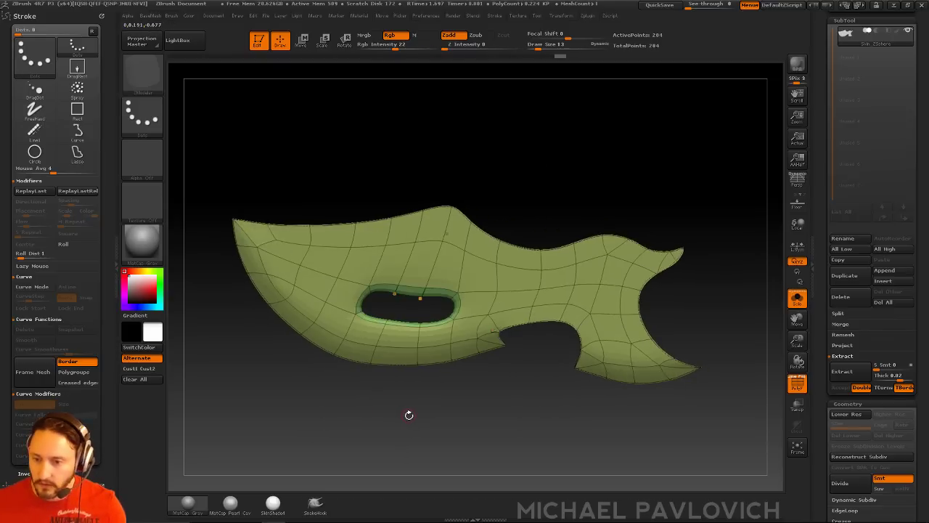
{"action": "key", "text": "ctrl+d"}
Step: Crease the bevel edge loops along the blade's cutting edge and the handle's lower prong with the EdgeLoop Partial target
{"action": "key", "text": "space"}
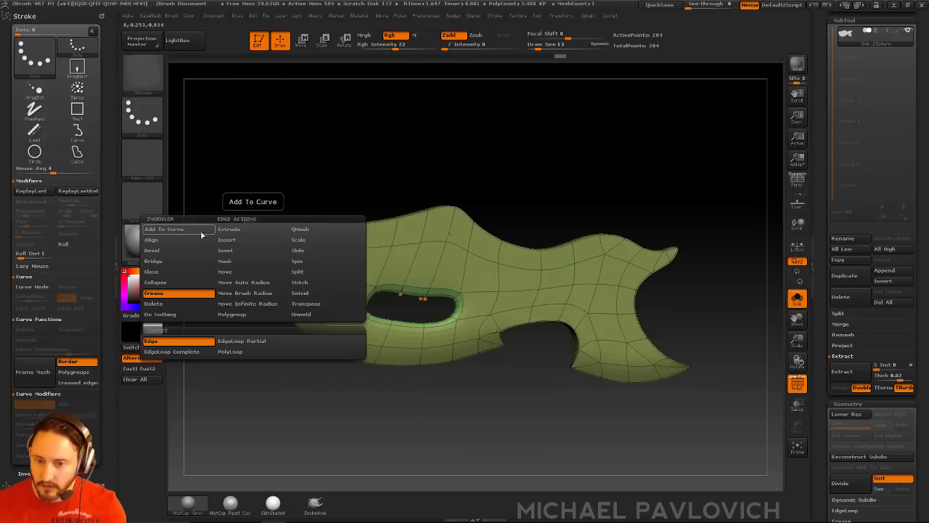
{"action": "left_click", "coordinate": [182, 290]}
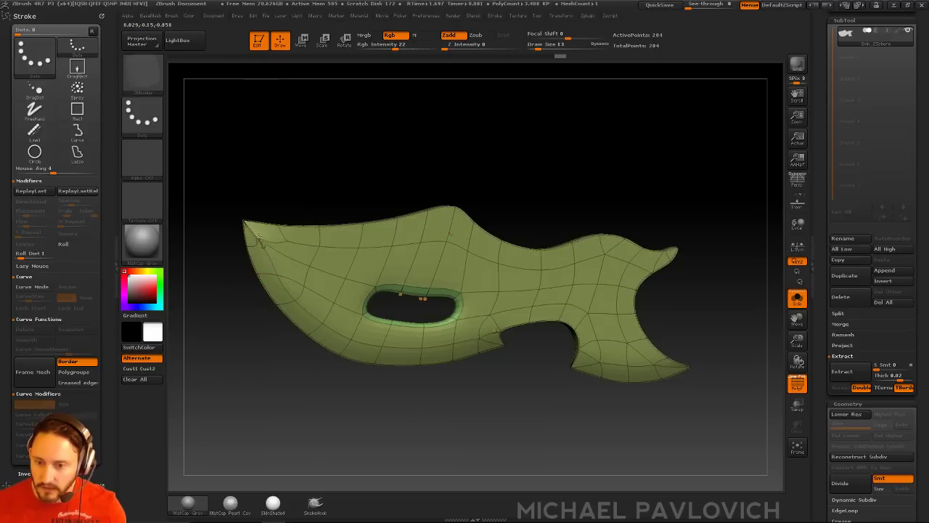
{"action": "key", "text": "space"}
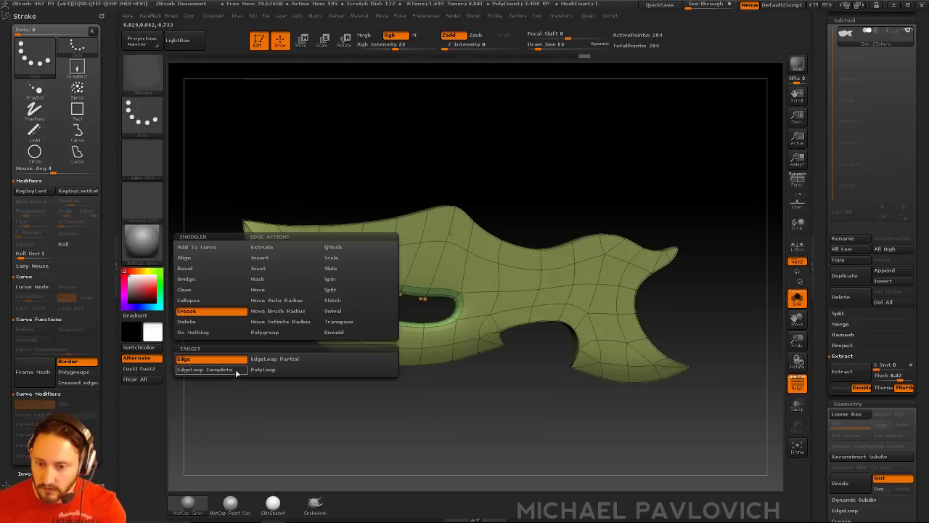
{"action": "left_click", "coordinate": [274, 359]}
{"action": "left_click", "coordinate": [297, 293]}
{"action": "key", "text": "ctrl+shift+z"}
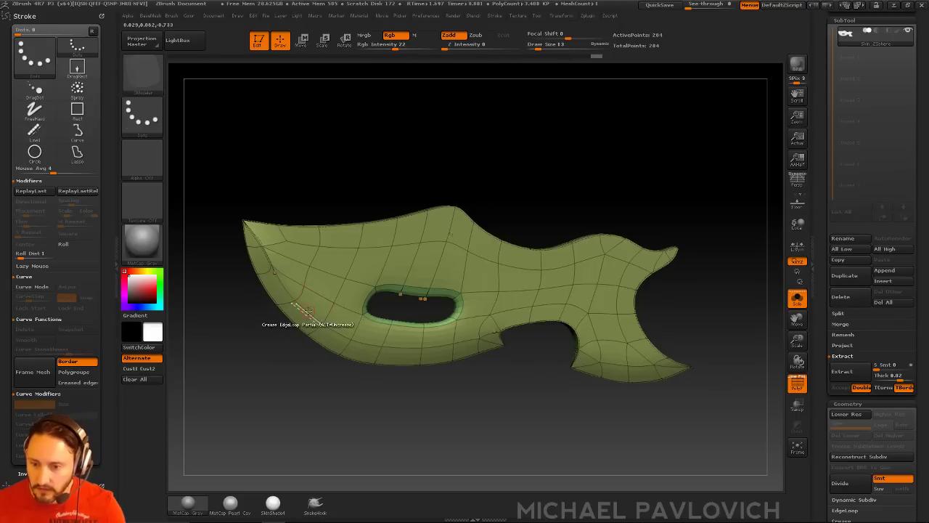
{"action": "left_click", "coordinate": [296, 300]}
{"action": "left_click_drag", "start_coordinate": [439, 374], "coordinate": [428, 374]}
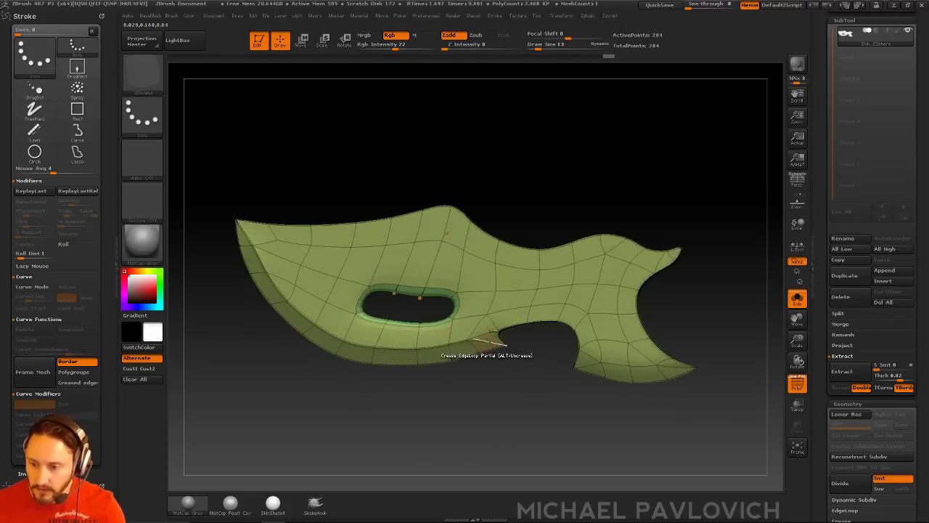
{"action": "left_click_drag", "start_coordinate": [545, 395], "coordinate": [501, 379]}
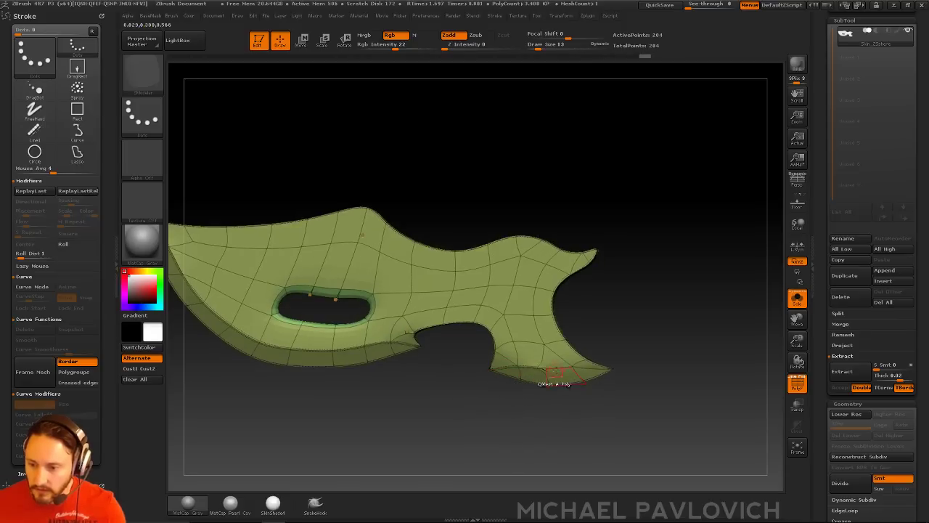
{"action": "mouse_move", "coordinate": [556, 429]}
{"action": "left_mouse_down"}
{"action": "mouse_move", "coordinate": [658, 355]}
{"action": "mouse_move", "coordinate": [648, 286]}
{"action": "mouse_move", "coordinate": [638, 319]}
{"action": "left_mouse_up"}
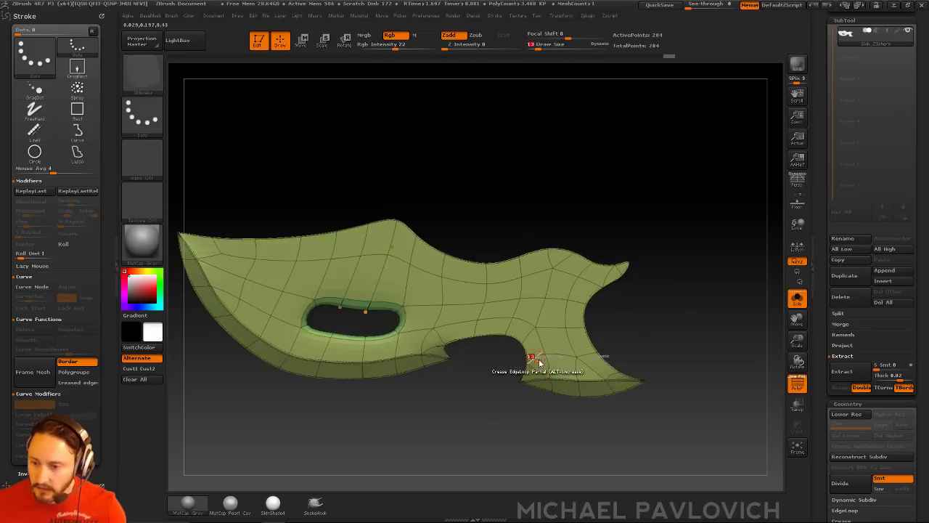
Step: Reshape the inner curve of the handle's lower prong with the Move brush at draw size 45
{"action": "key", "text": "b"}
{"action": "key", "text": "m"}
{"action": "key", "text": "v"}
{"action": "left_click_drag", "start_coordinate": [537, 359], "coordinate": [546, 364]}
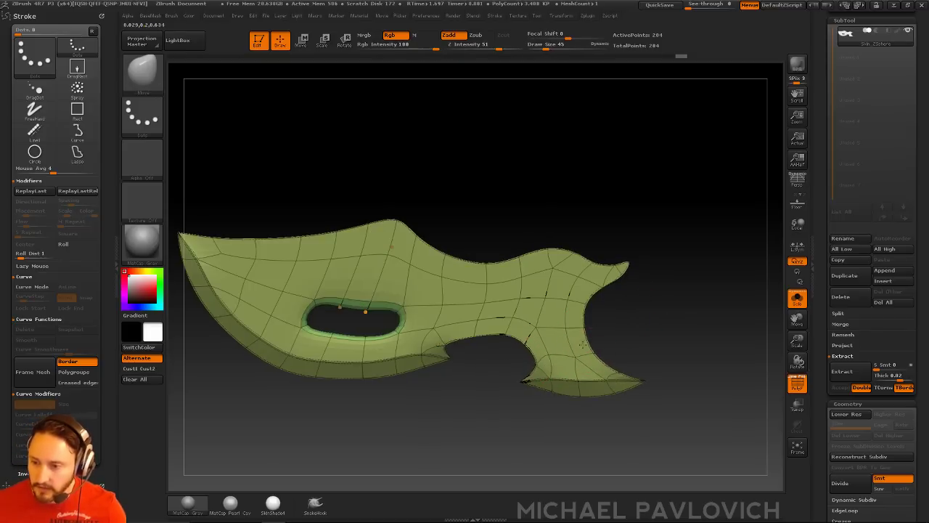
Step: Crease individual edges across the sharp corners of the blade's back on the low-poly mesh and check them in dynamic subdivision
{"action": "left_click_drag", "start_coordinate": [552, 239], "coordinate": [389, 269]}
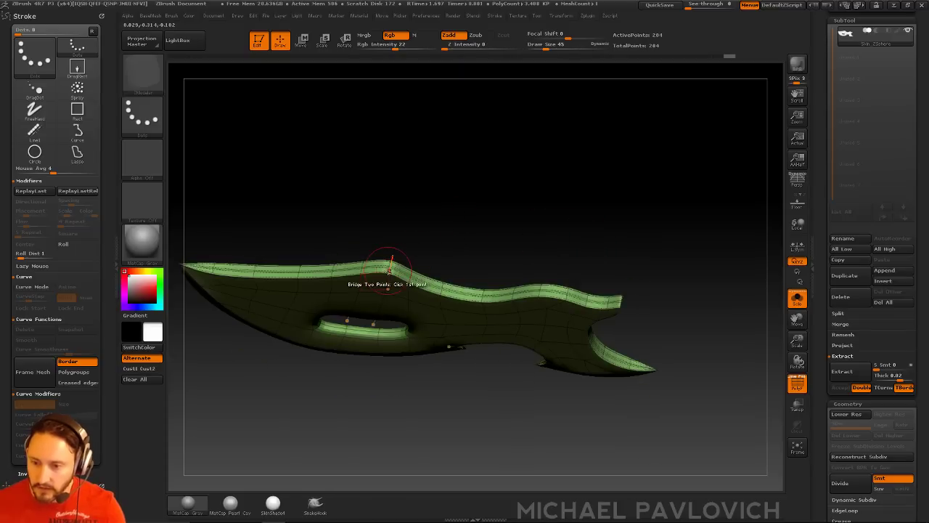
{"action": "left_click_drag", "start_coordinate": [443, 186], "coordinate": [432, 214], "text": "alt"}
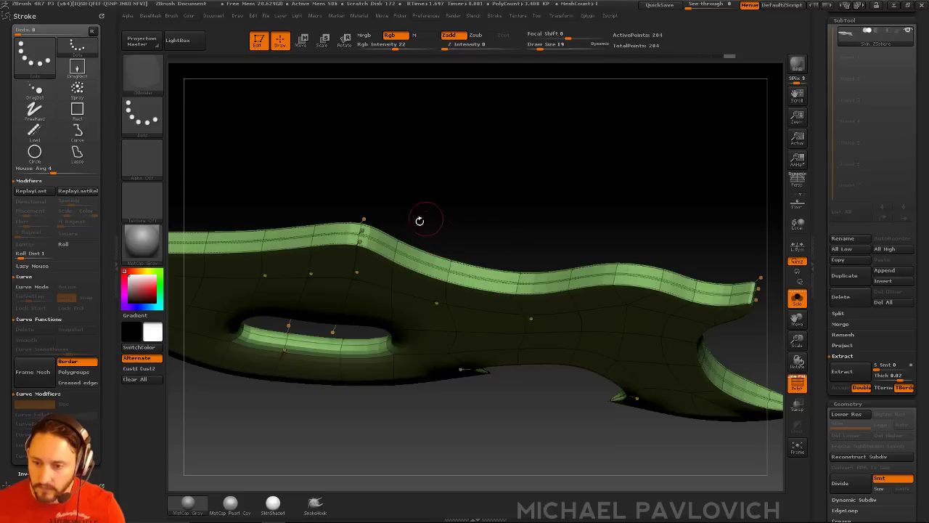
{"action": "key", "text": "shift+d"}
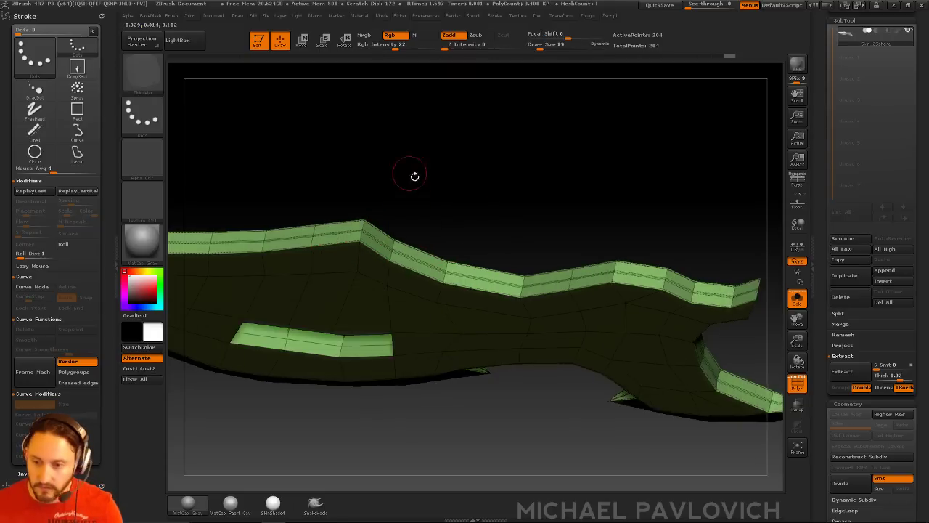
{"action": "left_click_drag", "start_coordinate": [406, 170], "coordinate": [357, 272]}
{"action": "key", "text": "space"}
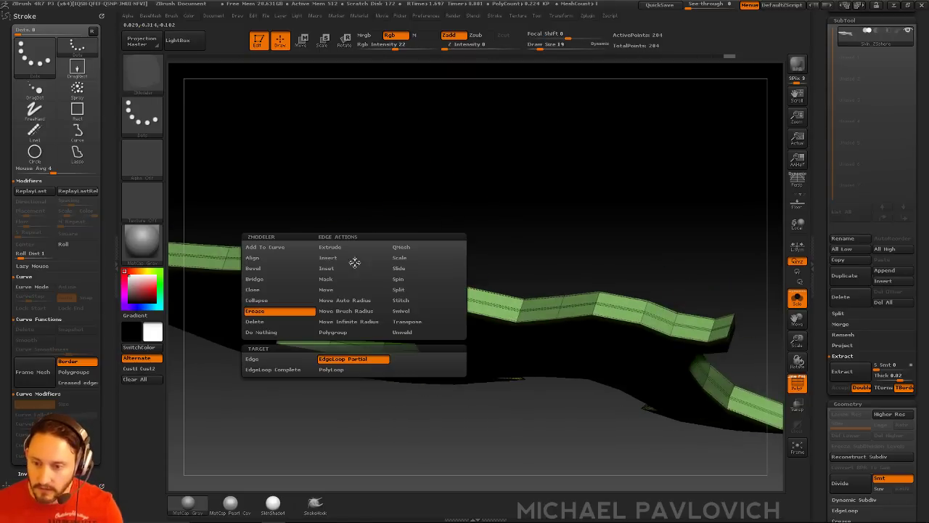
{"action": "left_click", "coordinate": [265, 358]}
{"action": "left_click_drag", "start_coordinate": [580, 222], "coordinate": [529, 303]}
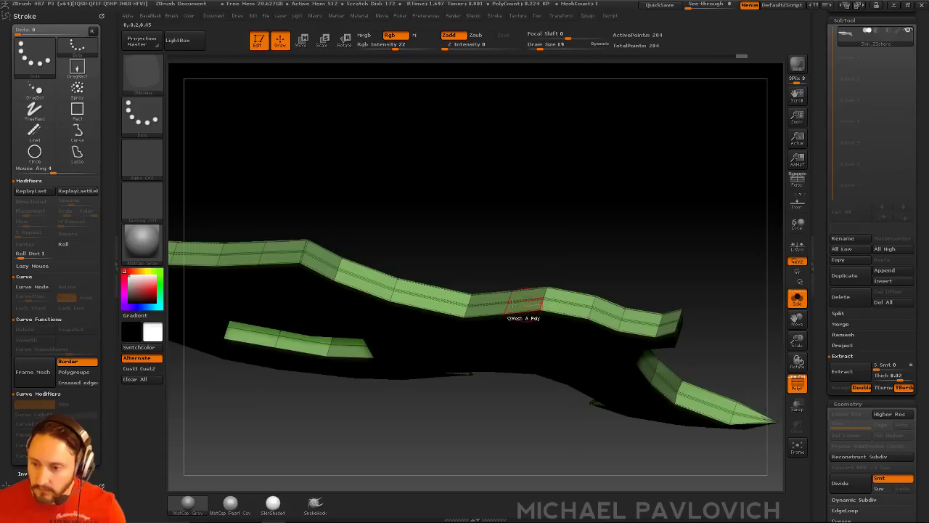
{"action": "left_click_drag", "start_coordinate": [625, 254], "coordinate": [541, 211]}
{"action": "left_click_drag", "start_coordinate": [718, 288], "coordinate": [703, 191]}
{"action": "key", "text": "ctrl+d"}
{"action": "left_click_drag", "start_coordinate": [605, 289], "coordinate": [690, 290]}
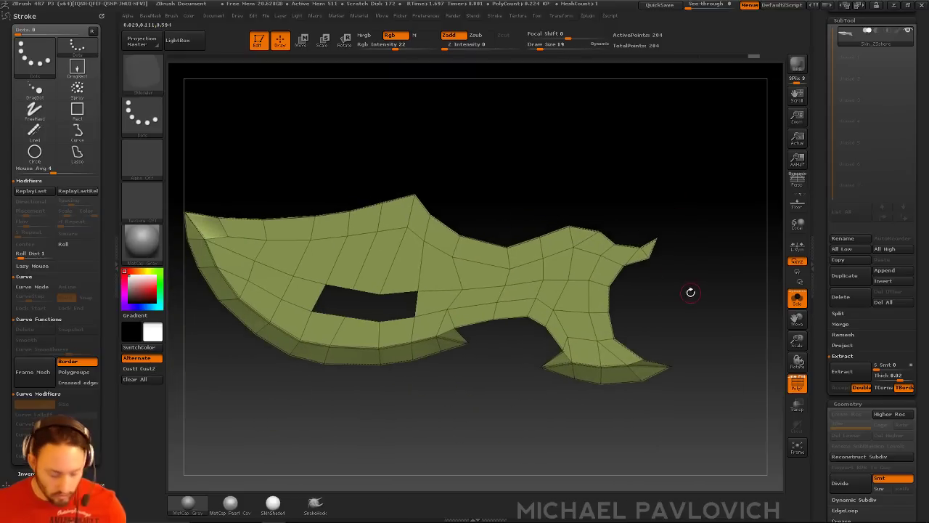
{"action": "left_click", "coordinate": [797, 384]}
{"action": "mouse_move", "coordinate": [718, 324]}
{"action": "left_mouse_down", "text": "alt"}
{"action": "mouse_move", "coordinate": [704, 303]}
{"action": "mouse_move", "coordinate": [719, 326]}
{"action": "left_mouse_up", "text": "alt"}
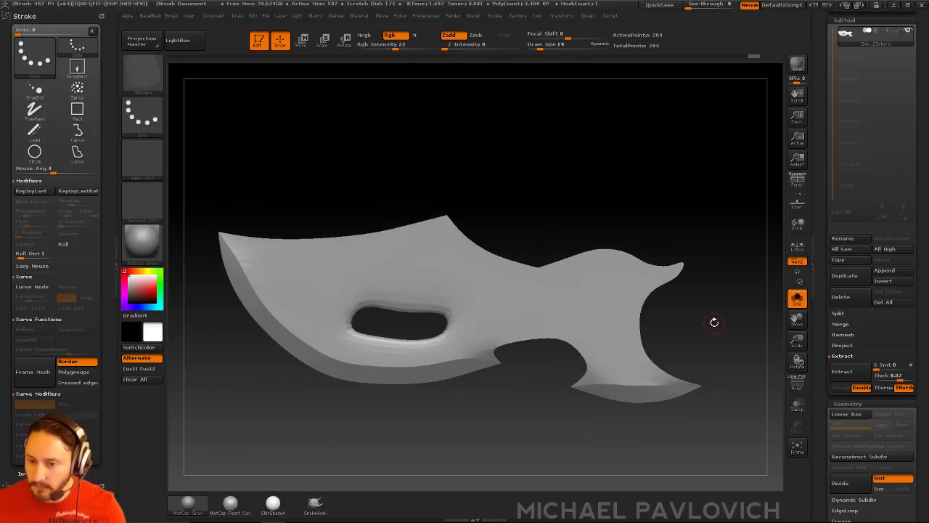
Step: Crease the low-poly blade's hard edges with the Crease command at tolerance 55 and turn dynamic subdivision on
{"action": "key", "text": "shift+d"}
{"action": "left_click", "coordinate": [797, 385]}
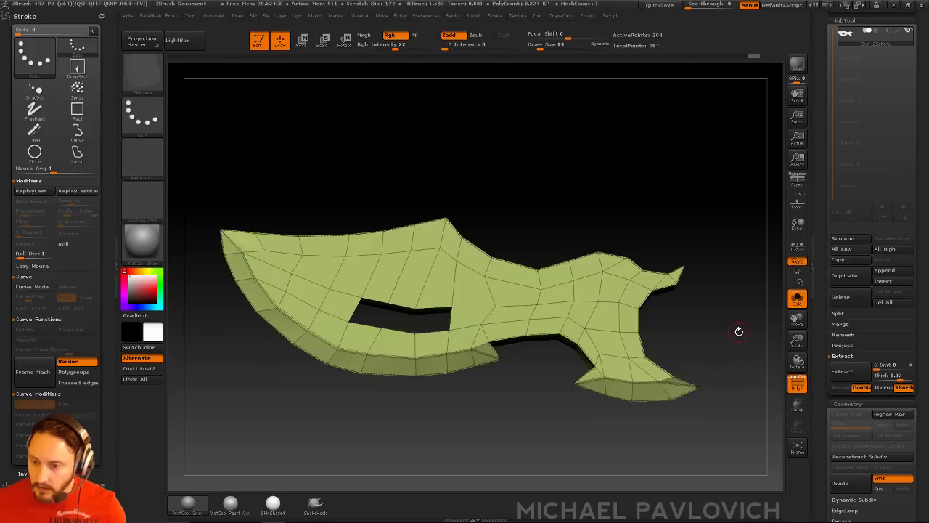
{"action": "key", "text": "2"}
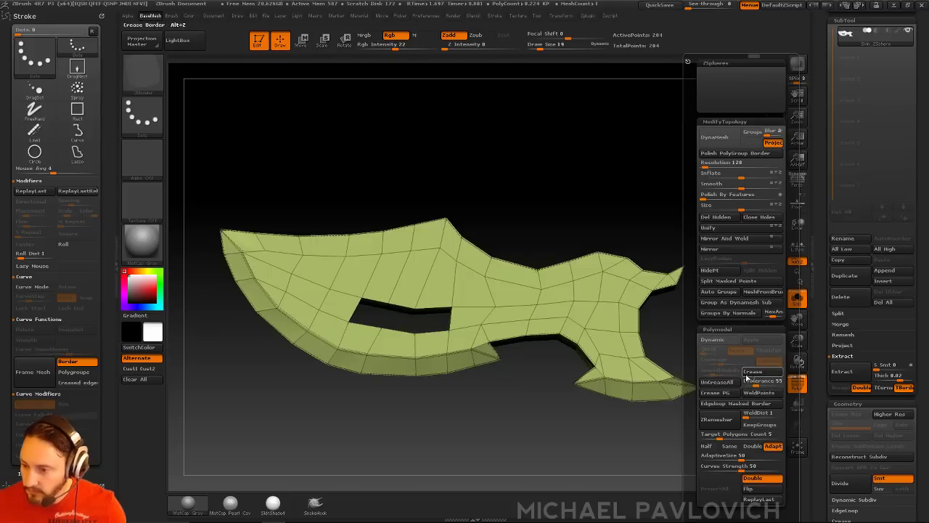
{"action": "key", "text": "d"}
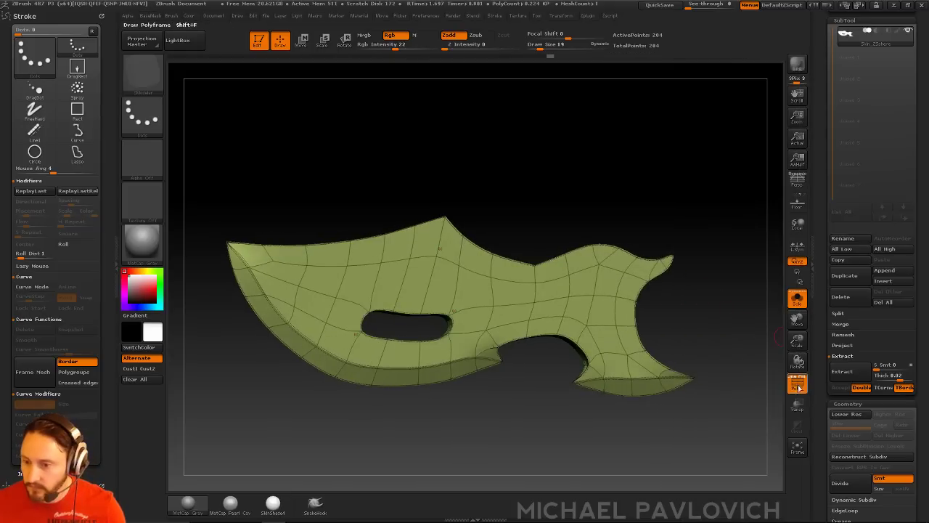
Step: Bevel the rim of the cut-out hole with the ZModeler Bevel edge action on the EdgeLoop Partial target
{"action": "left_click", "coordinate": [797, 385]}
{"action": "left_click_drag", "start_coordinate": [726, 349], "coordinate": [626, 321]}
{"action": "left_click_drag", "start_coordinate": [579, 199], "coordinate": [373, 326]}
{"action": "key", "text": "space"}
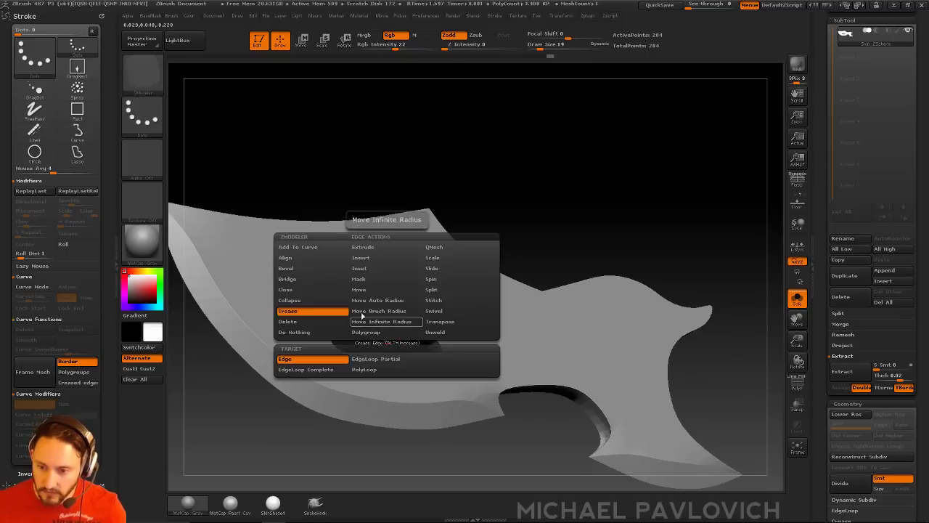
{"action": "left_click", "coordinate": [286, 268]}
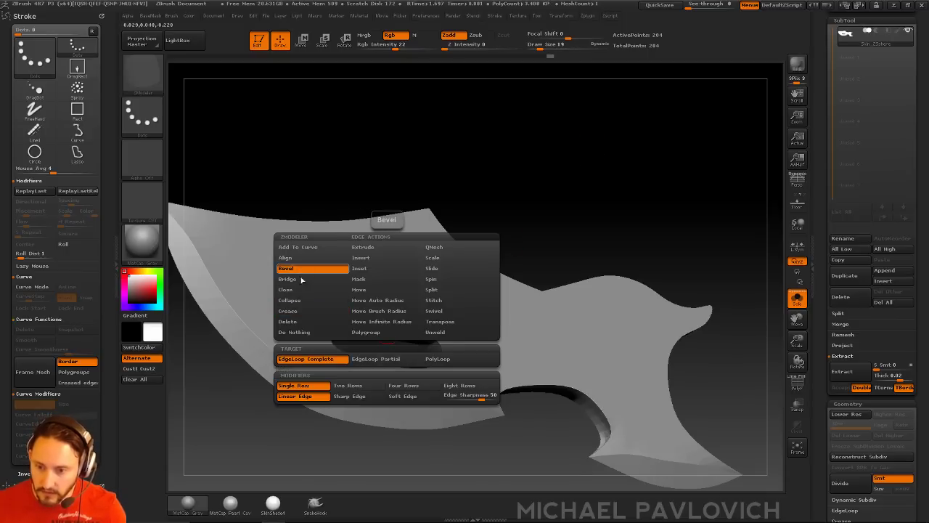
{"action": "left_click", "coordinate": [369, 358]}
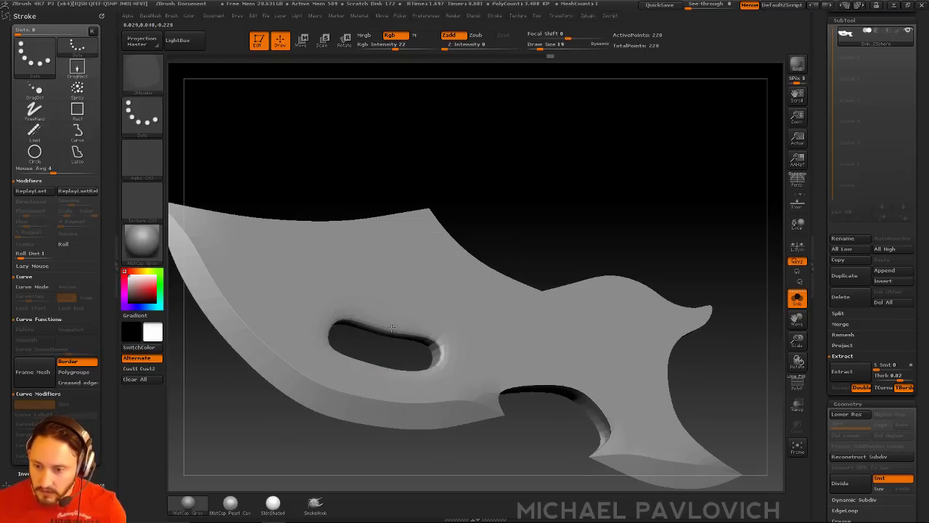
Step: Reshape the rim of the cut-out hole with the Move brush at draw size 30
{"action": "key", "text": "2"}
{"action": "left_click", "coordinate": [577, 393]}
{"action": "mouse_move", "coordinate": [735, 265]}
{"action": "left_mouse_down", "text": "alt"}
{"action": "mouse_move", "coordinate": [745, 220]}
{"action": "mouse_move", "coordinate": [716, 215]}
{"action": "mouse_move", "coordinate": [719, 280]}
{"action": "left_mouse_up", "text": "alt"}
{"action": "key", "text": "1"}
{"action": "key", "text": "s"}
{"action": "left_click_drag", "start_coordinate": [336, 322], "coordinate": [331, 323]}
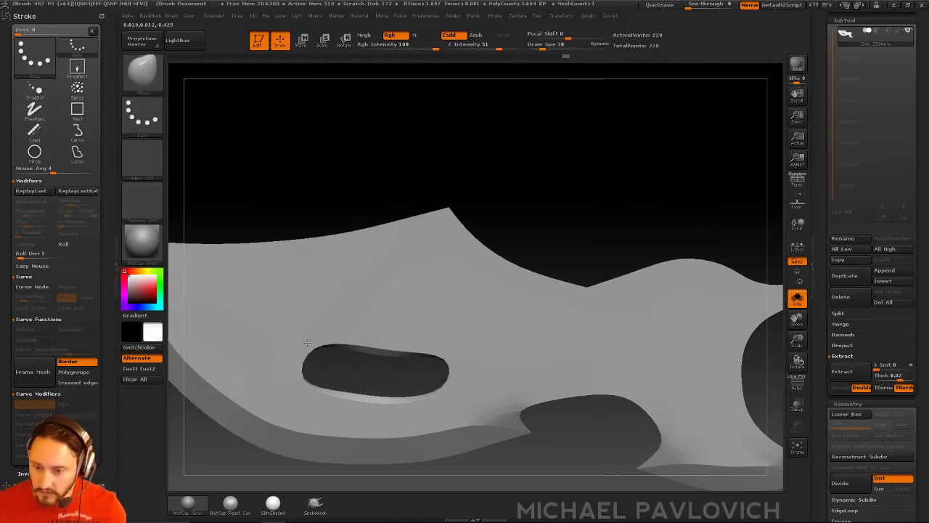
Step: Undo the edits back to before the hole was cut and show the low-poly blade with its polyframe
{"action": "key", "text": "ctrl+z"}
{"action": "key", "text": "ctrl+z"}
{"action": "key", "text": "ctrl+z"}
{"action": "key", "text": "ctrl+z"}
{"action": "key", "text": "ctrl+z"}
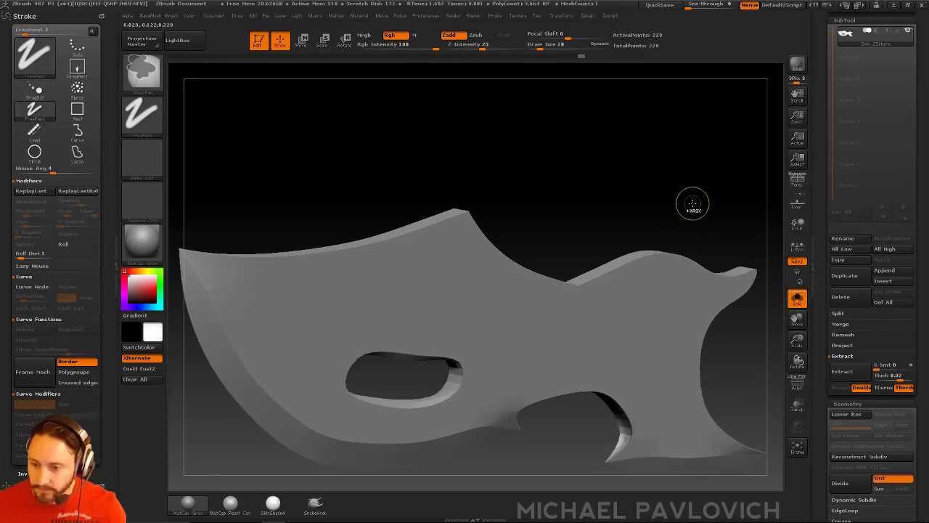
{"action": "key", "text": "shift+d"}
{"action": "key", "text": "d"}
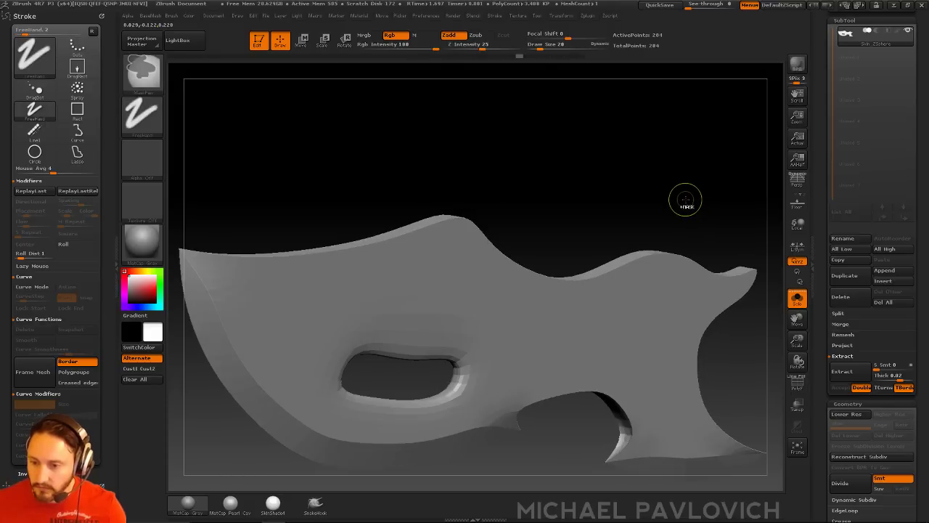
{"action": "key", "text": "shift+d"}
{"action": "left_click_drag", "start_coordinate": [683, 198], "coordinate": [685, 220]}
{"action": "key", "text": "shift+f"}
{"action": "key", "text": "ctrl+z"}
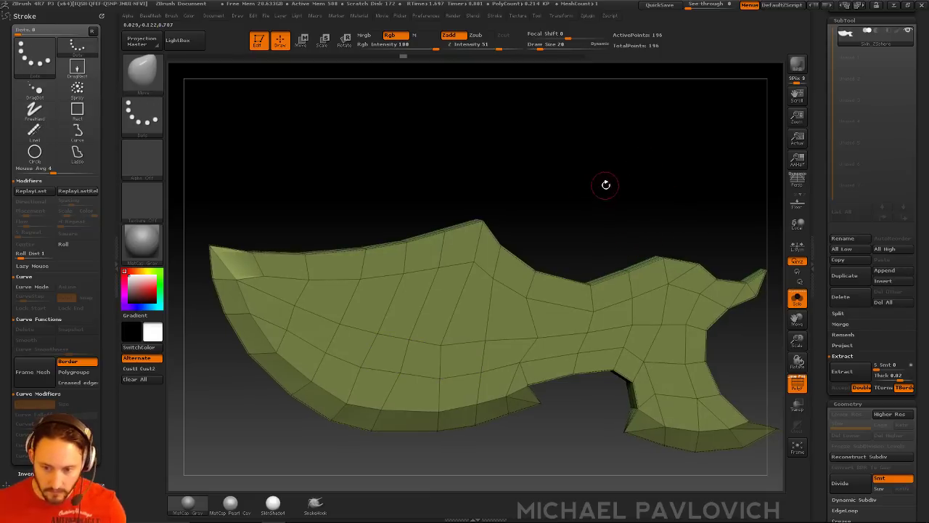
Step: Set the ZModeler polygon action to Crease and the edge action to Crease with the EdgeLoop Partial target
{"action": "left_click_drag", "start_coordinate": [604, 186], "coordinate": [594, 189], "text": "alt"}
{"action": "key", "text": "b"}
{"action": "key", "text": "z"}
{"action": "key", "text": "m"}
{"action": "key", "text": "space"}
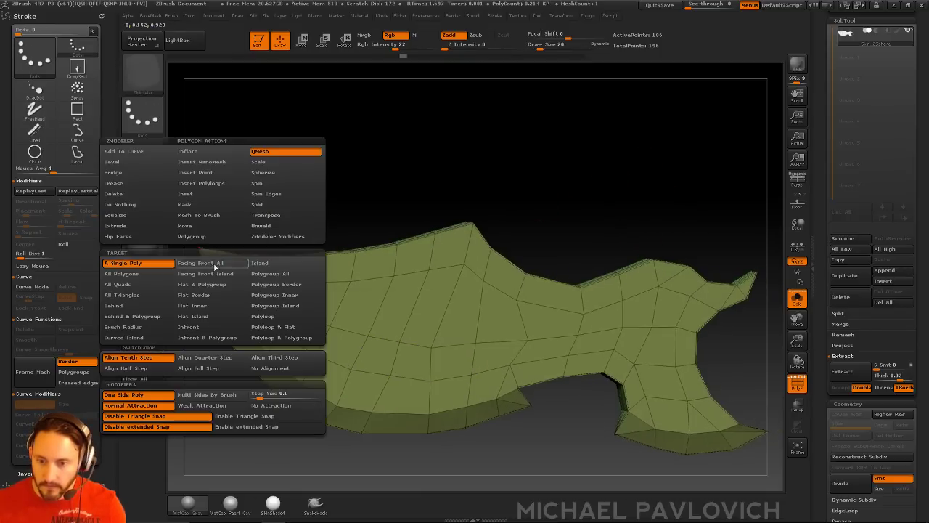
{"action": "left_click", "coordinate": [142, 186]}
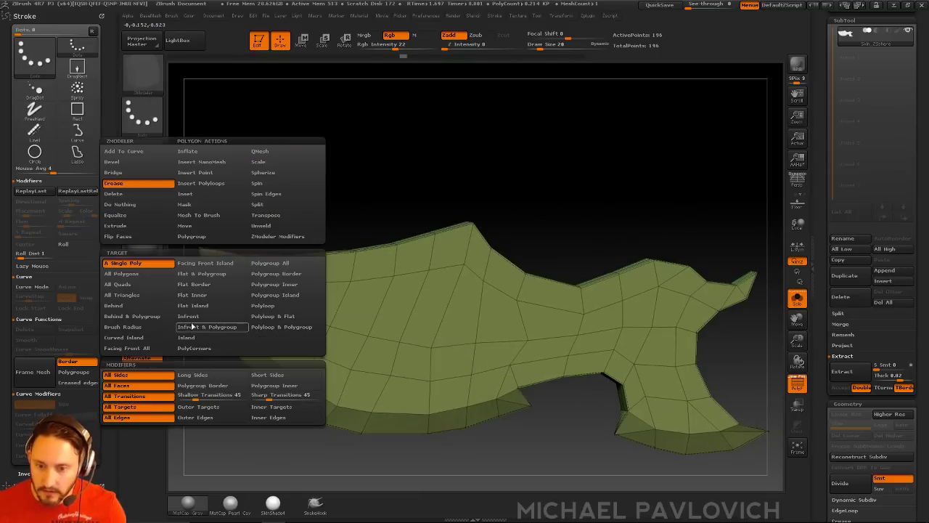
{"action": "key", "text": "space"}
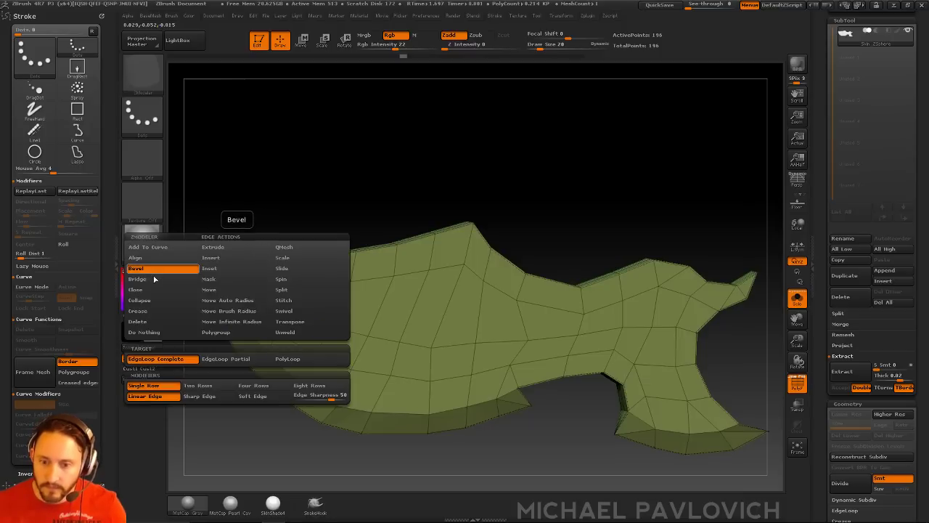
{"action": "left_click", "coordinate": [156, 311]}
{"action": "left_click", "coordinate": [225, 359]}
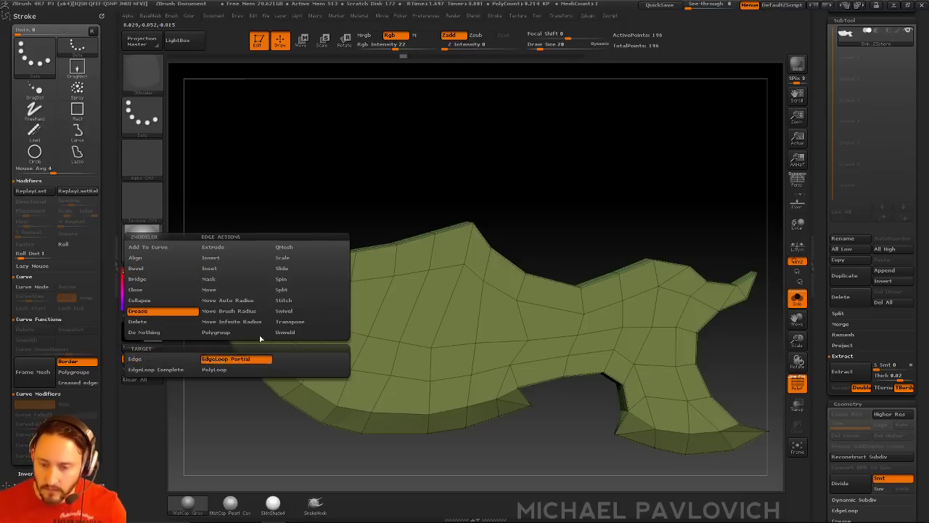
{"action": "left_click_drag", "start_coordinate": [363, 168], "coordinate": [399, 154]}
{"action": "left_click_drag", "start_coordinate": [532, 401], "coordinate": [408, 375], "text": "alt"}
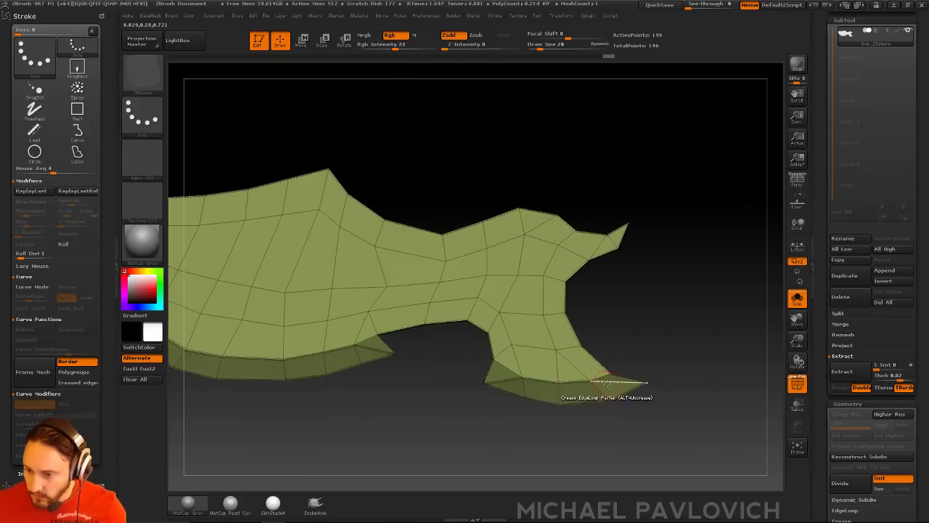
{"action": "left_click_drag", "start_coordinate": [711, 339], "coordinate": [689, 298]}
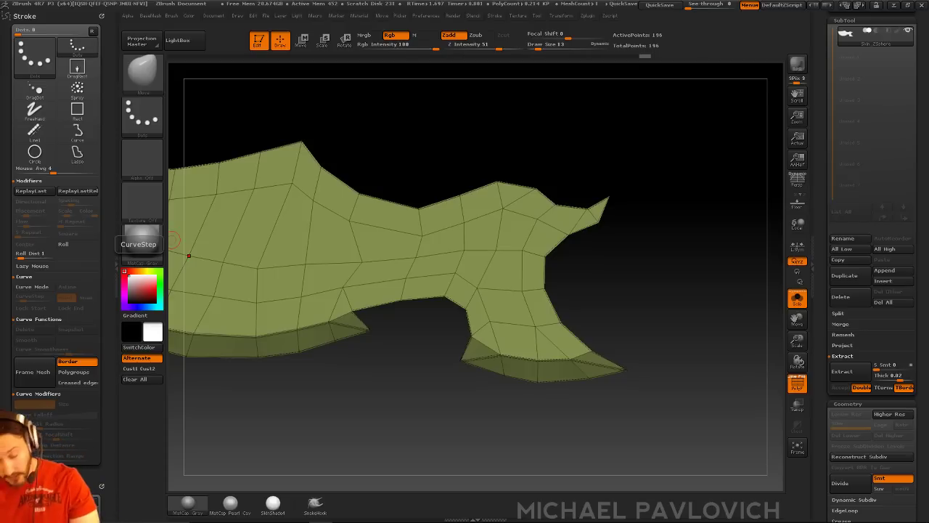
Step: Thin the whole blade across its thickness with a Transpose Move line in the end view
{"action": "left_click_drag", "start_coordinate": [645, 200], "coordinate": [671, 197]}
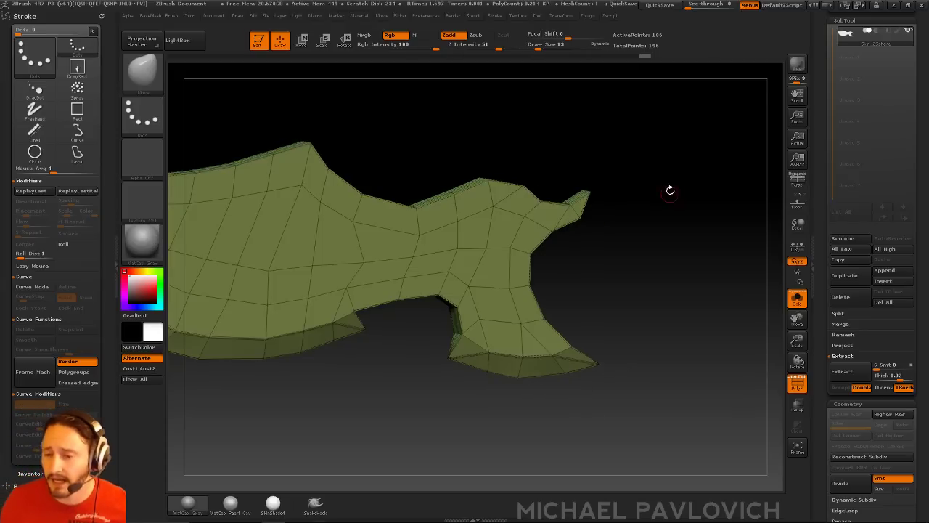
{"action": "key", "text": "b"}
{"action": "key", "text": "s"}
{"action": "key", "text": "t"}
{"action": "key", "text": "s"}
{"action": "mouse_move", "coordinate": [666, 235]}
{"action": "left_mouse_down"}
{"action": "mouse_move", "coordinate": [675, 235]}
{"action": "mouse_move", "coordinate": [676, 249]}
{"action": "mouse_move", "coordinate": [766, 286]}
{"action": "left_mouse_up"}
{"action": "key", "text": "s"}
{"action": "left_click_drag", "start_coordinate": [708, 294], "coordinate": [714, 294], "text": "shift"}
{"action": "left_click_drag", "start_coordinate": [714, 294], "coordinate": [690, 245], "text": "alt"}
{"action": "key", "text": "w"}
{"action": "left_click_drag", "start_coordinate": [420, 193], "coordinate": [556, 193]}
{"action": "left_click", "coordinate": [143, 156]}
{"action": "left_click", "coordinate": [197, 166]}
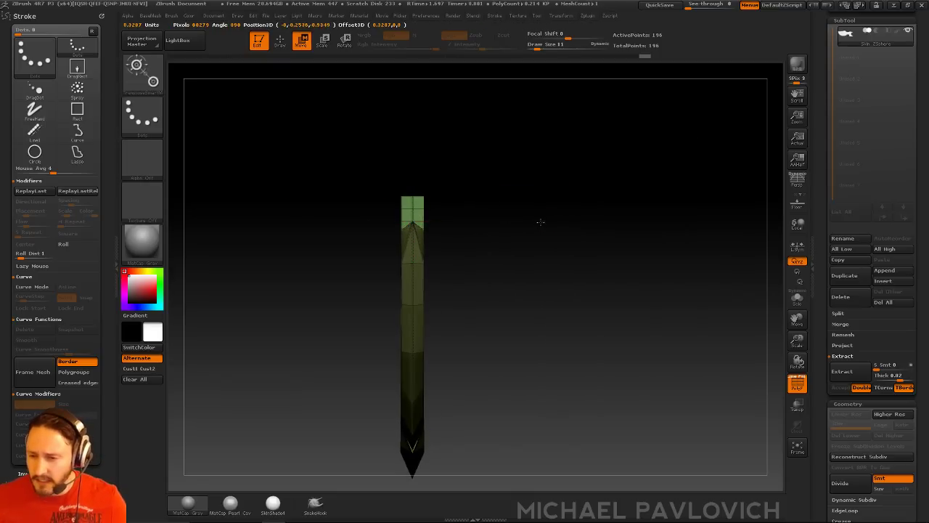
{"action": "left_click_drag", "start_coordinate": [412, 239], "coordinate": [521, 239]}
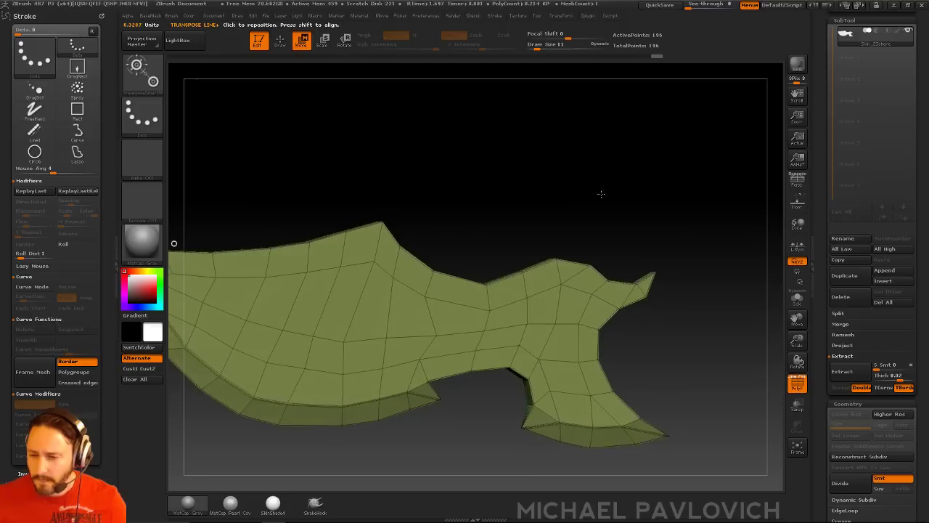
{"action": "mouse_move", "coordinate": [600, 194]}
{"action": "left_mouse_down"}
{"action": "mouse_move", "coordinate": [545, 182]}
{"action": "mouse_move", "coordinate": [591, 172]}
{"action": "left_mouse_up"}
Step: Preview the blade in dynamic subdivision without its polyframe and return to the low-poly wireframe
{"action": "key", "text": "q"}
{"action": "key", "text": "shift+f"}
{"action": "left_click_drag", "start_coordinate": [726, 259], "coordinate": [791, 345]}
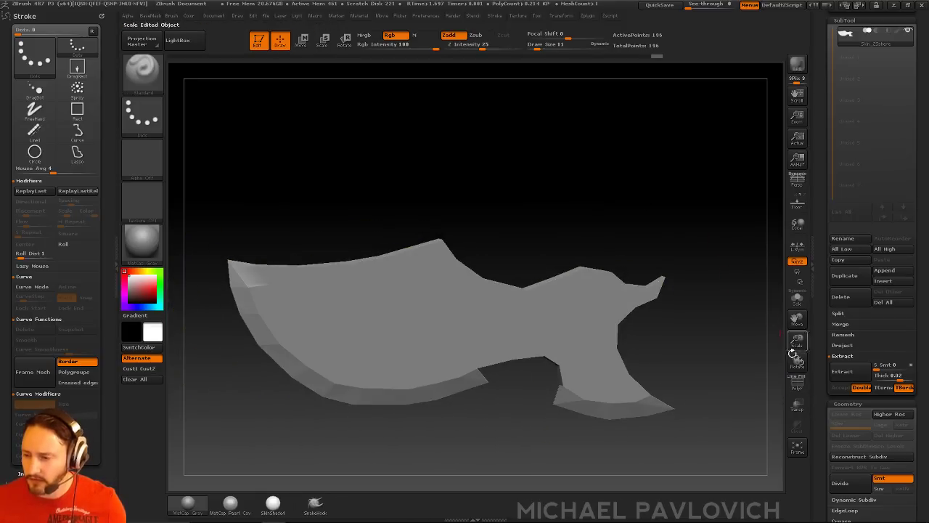
{"action": "key", "text": "d"}
{"action": "mouse_move", "coordinate": [734, 243]}
{"action": "left_mouse_down", "text": "alt"}
{"action": "mouse_move", "coordinate": [701, 244]}
{"action": "mouse_move", "coordinate": [682, 231]}
{"action": "mouse_move", "coordinate": [752, 240]}
{"action": "mouse_move", "coordinate": [748, 266]}
{"action": "mouse_move", "coordinate": [682, 298]}
{"action": "left_mouse_up", "text": "alt"}
{"action": "key", "text": "s"}
{"action": "left_click", "coordinate": [699, 243]}
{"action": "key", "text": "s"}
{"action": "left_click", "coordinate": [683, 240]}
{"action": "key", "text": "shift+d"}
{"action": "key", "text": "shift+f"}
Step: Set the ZModeler brush to draw size 4 and its edge Crease action to the Edge target
{"action": "key", "text": "s"}
{"action": "left_click", "coordinate": [690, 289]}
{"action": "key", "text": "b"}
{"action": "key", "text": "z"}
{"action": "key", "text": "m"}
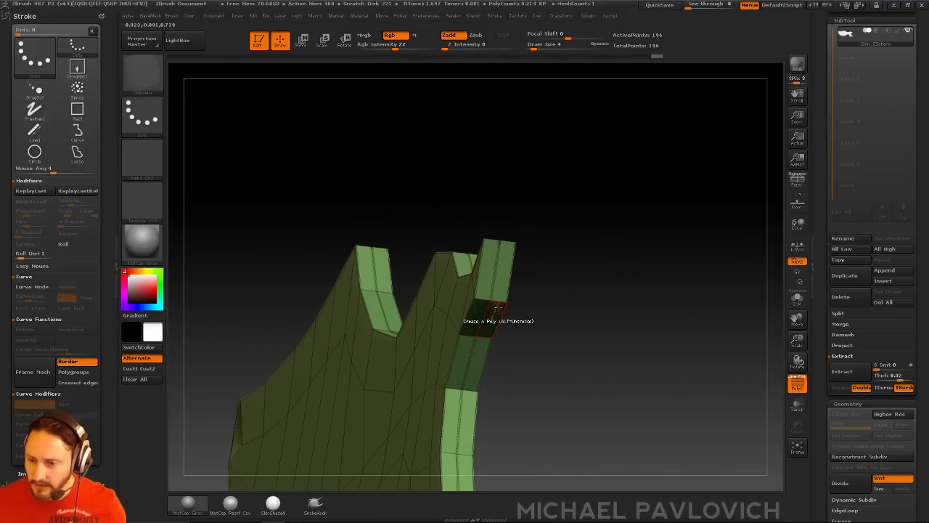
{"action": "key", "text": "space"}
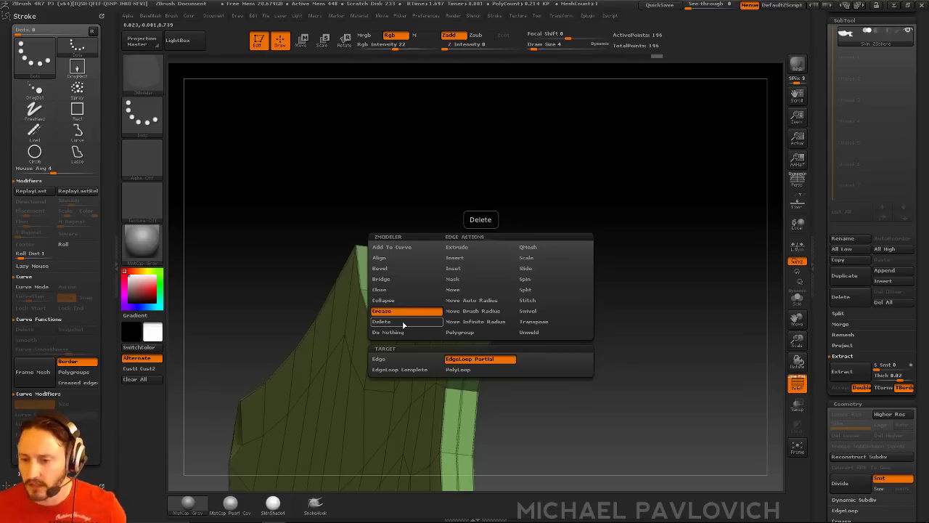
{"action": "left_click_drag", "start_coordinate": [491, 179], "coordinate": [619, 209]}
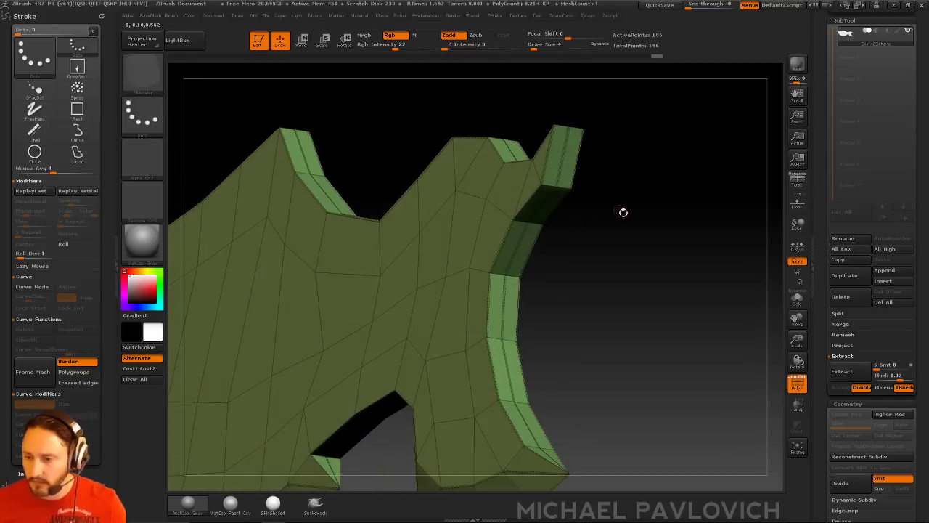
Step: Crease the edges across the tip of the handle's upper prong and check them in dynamic subdivision
{"action": "key", "text": "ctrl+d"}
{"action": "key", "text": "ctrl+d"}
{"action": "left_click_drag", "start_coordinate": [591, 255], "coordinate": [641, 268]}
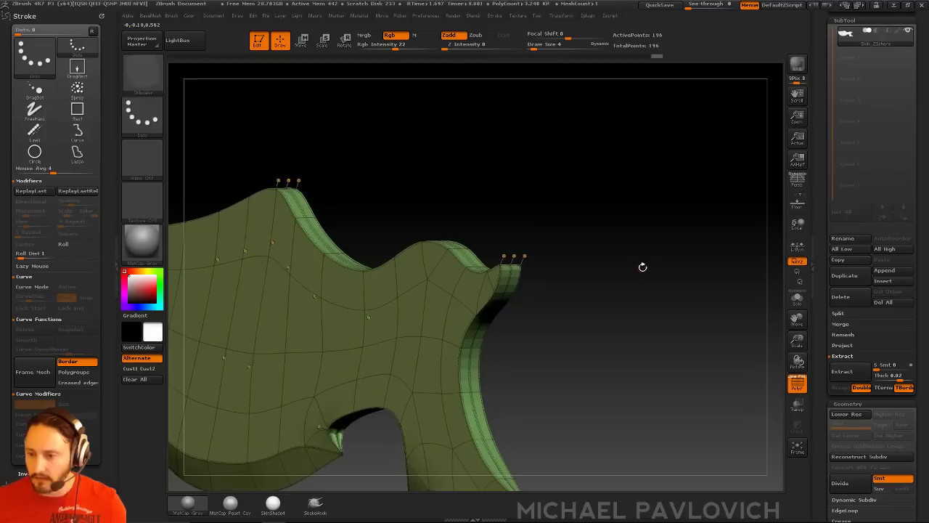
{"action": "key", "text": "shift+d"}
{"action": "key", "text": "shift+d"}
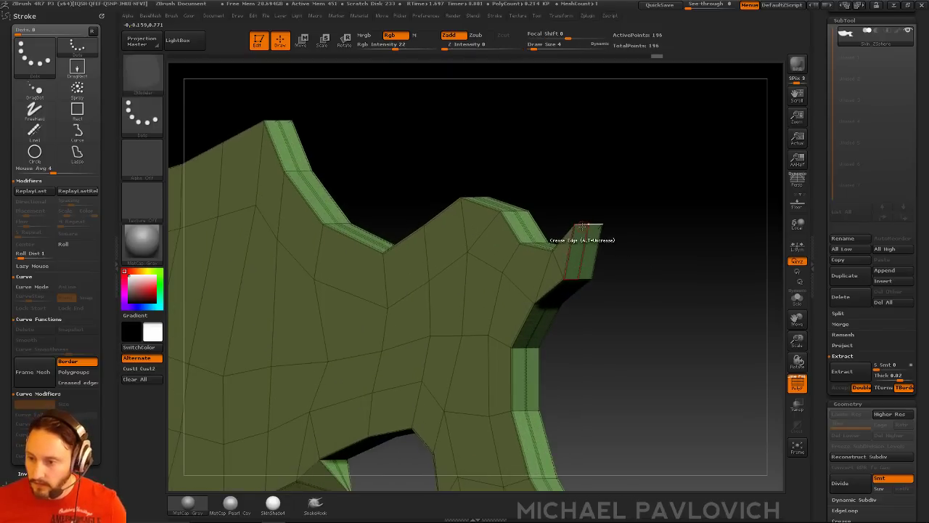
{"action": "key", "text": "d"}
{"action": "key", "text": "d"}
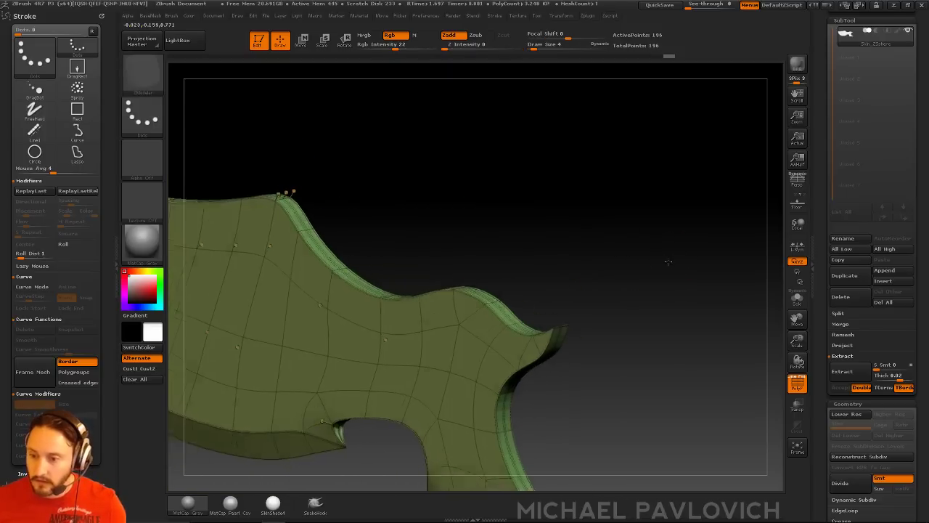
Step: Crease the edges across the sharp corners of the blade's back and view the smoothed blade without its polyframe
{"action": "key", "text": "shift+d"}
{"action": "key", "text": "shift+d"}
{"action": "left_click_drag", "start_coordinate": [674, 273], "coordinate": [677, 302]}
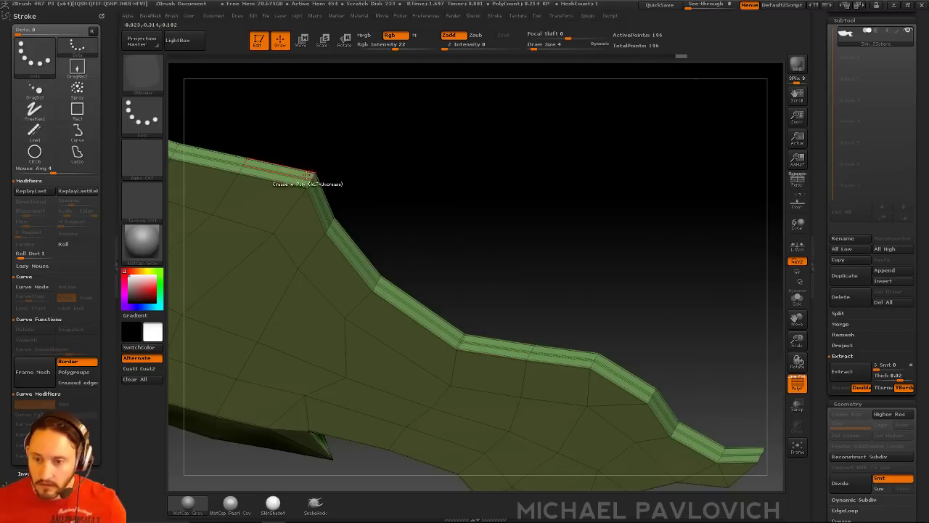
{"action": "key", "text": "d"}
{"action": "key", "text": "d"}
{"action": "left_click_drag", "start_coordinate": [528, 181], "coordinate": [746, 287]}
{"action": "left_click", "coordinate": [795, 384]}
{"action": "left_click_drag", "start_coordinate": [768, 354], "coordinate": [685, 257], "text": "alt"}
Step: Append the PM3D_Cylinder3D mesh as a subtool, make it active and set the draw size to 19
{"action": "left_click_drag", "start_coordinate": [824, 278], "coordinate": [821, 355]}
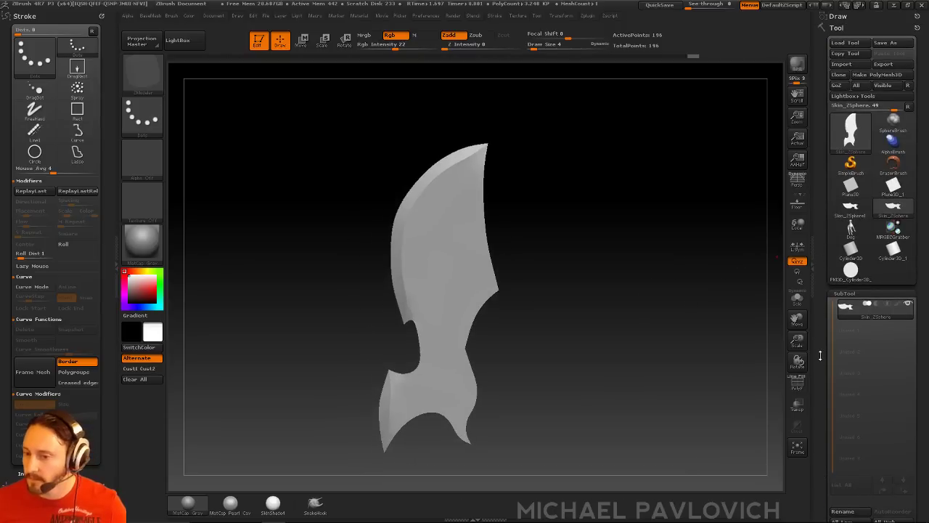
{"action": "left_click_drag", "start_coordinate": [820, 406], "coordinate": [822, 230]}
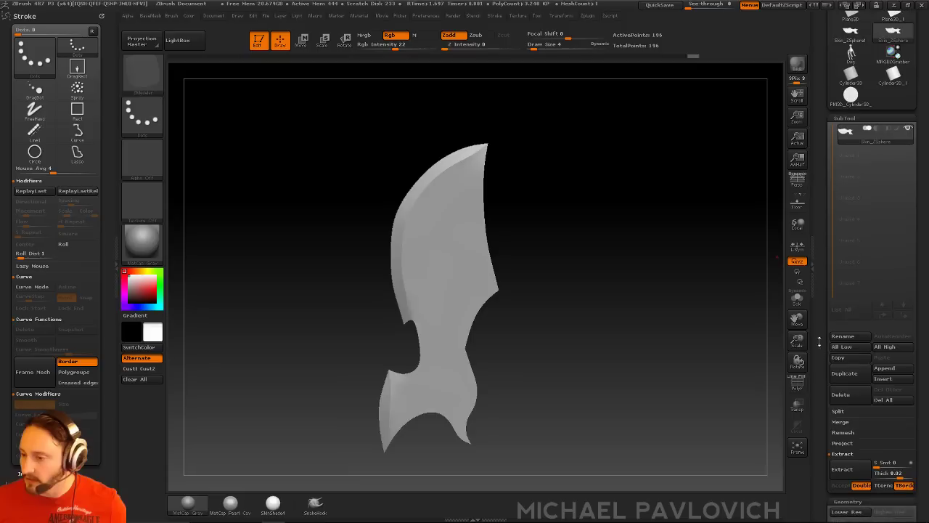
{"action": "left_click", "coordinate": [883, 370]}
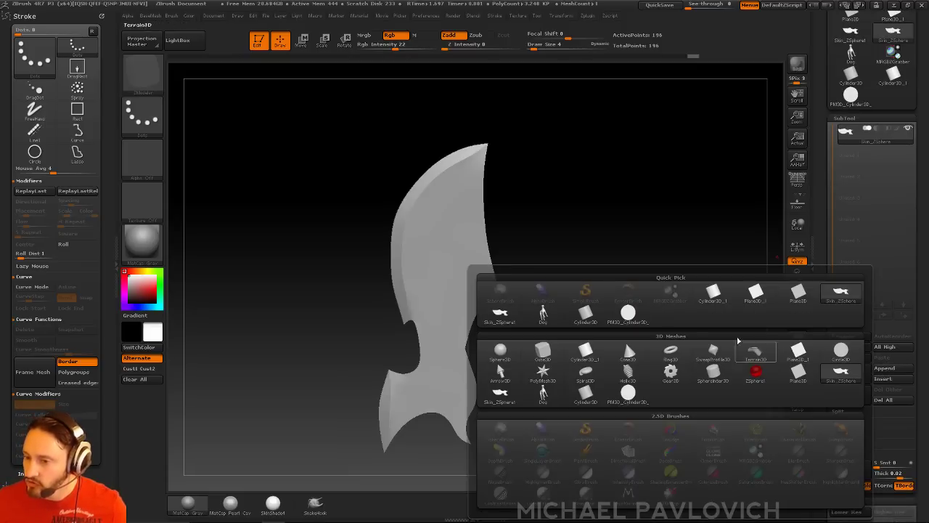
{"action": "left_click", "coordinate": [627, 313]}
{"action": "left_click_drag", "start_coordinate": [710, 266], "coordinate": [702, 261]}
{"action": "key", "text": "s"}
{"action": "left_click", "coordinate": [697, 272]}
{"action": "key", "text": "2"}
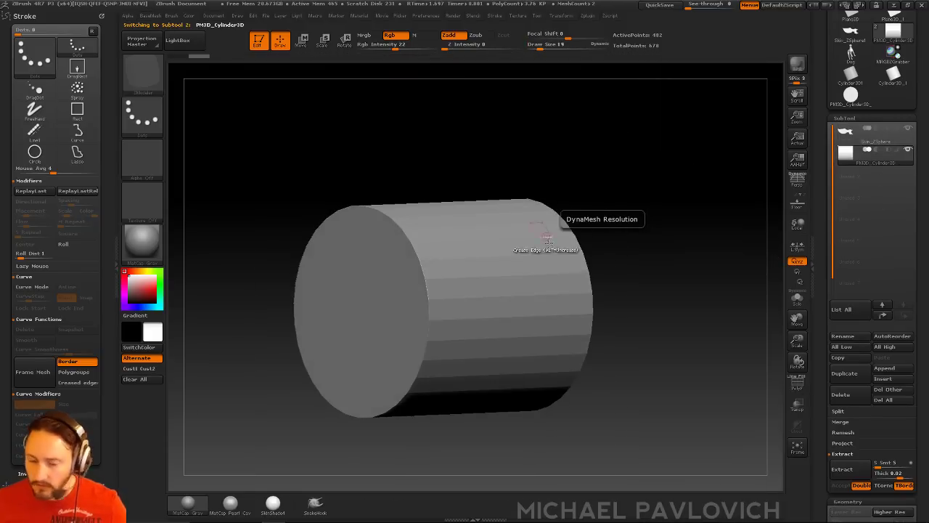
Step: Replace the appended cylinder with the Cylinder12 mesh from the primitives insert brush using MeshFromBrush
{"action": "key", "text": "b"}
{"action": "key", "text": "i"}
{"action": "key", "text": "p"}
{"action": "key", "text": "m"}
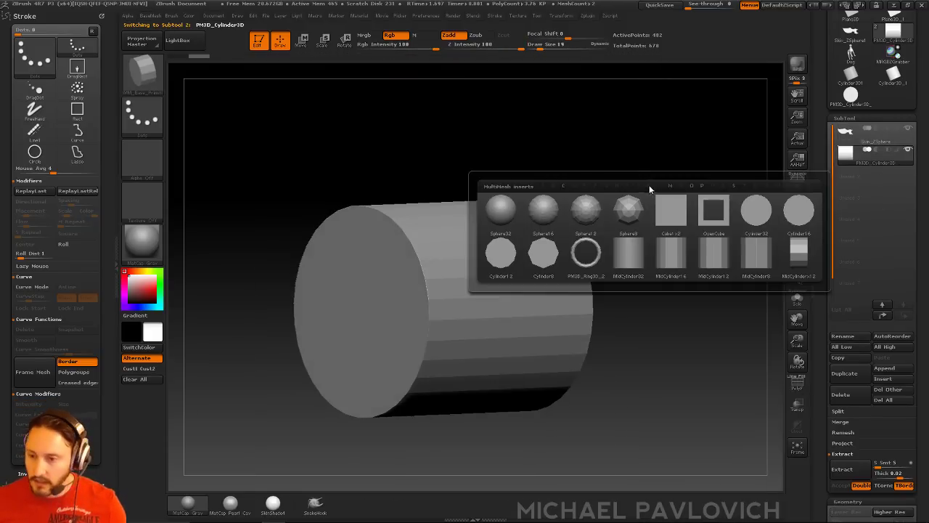
{"action": "left_click", "coordinate": [500, 256]}
{"action": "left_click_drag", "start_coordinate": [820, 348], "coordinate": [820, 267]}
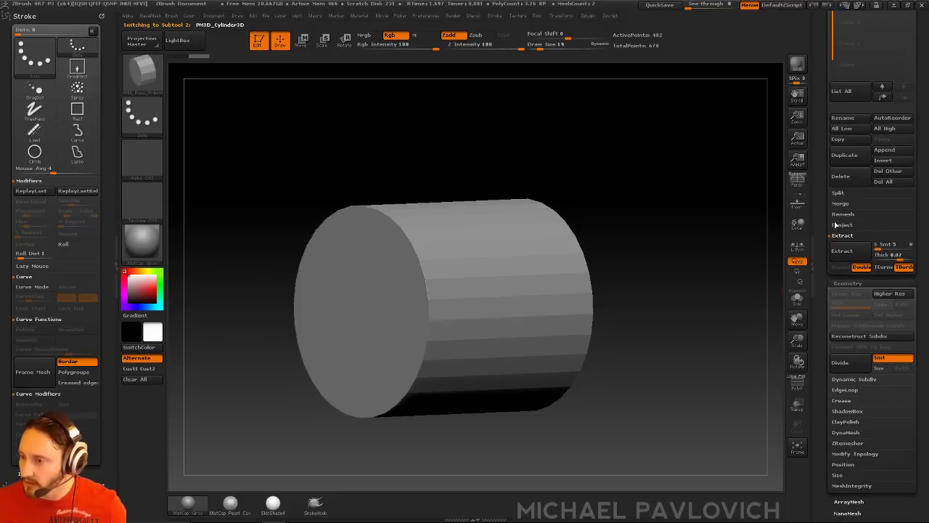
{"action": "left_click", "coordinate": [854, 454]}
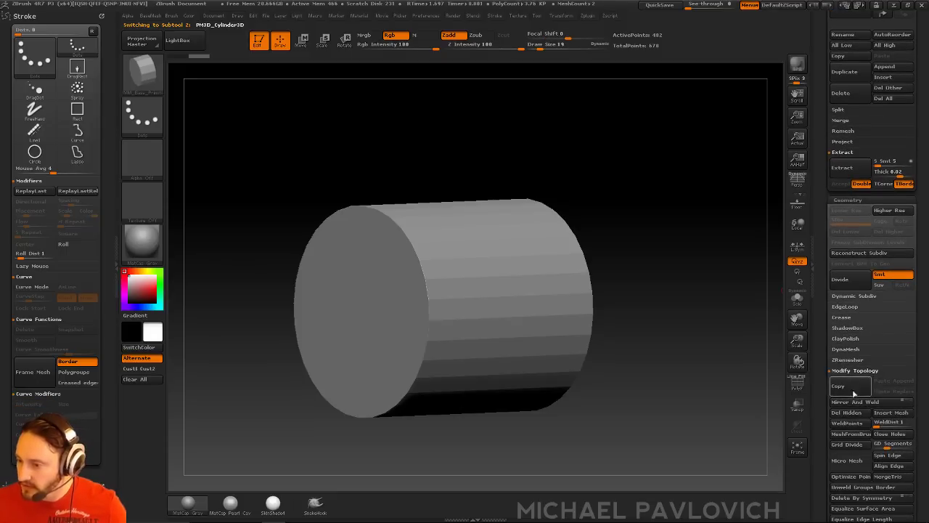
{"action": "left_click", "coordinate": [847, 433]}
Step: Turn transparency on with Solo off so the blade shows through the new cylinder
{"action": "right_click_drag", "start_coordinate": [719, 353], "coordinate": [784, 305], "text": "ctrl"}
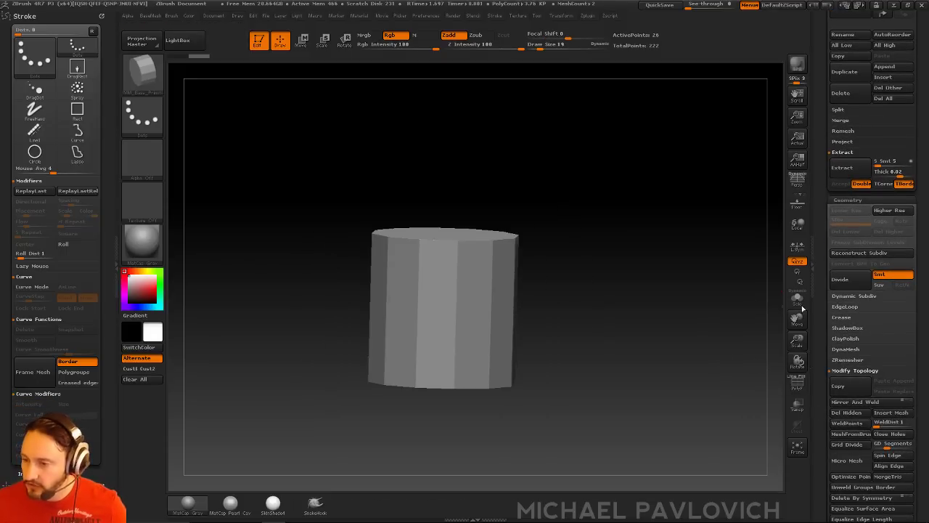
{"action": "left_click_drag", "start_coordinate": [818, 395], "coordinate": [816, 446]}
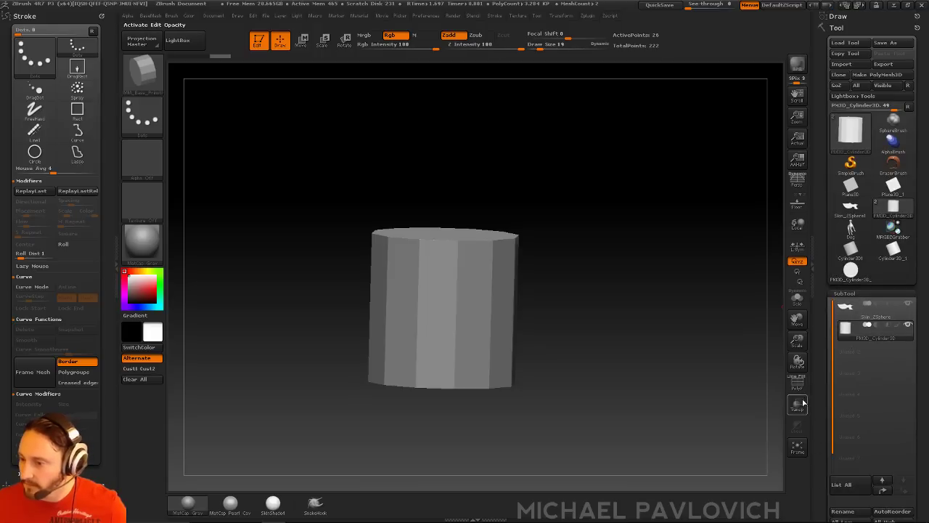
{"action": "left_click", "coordinate": [799, 300]}
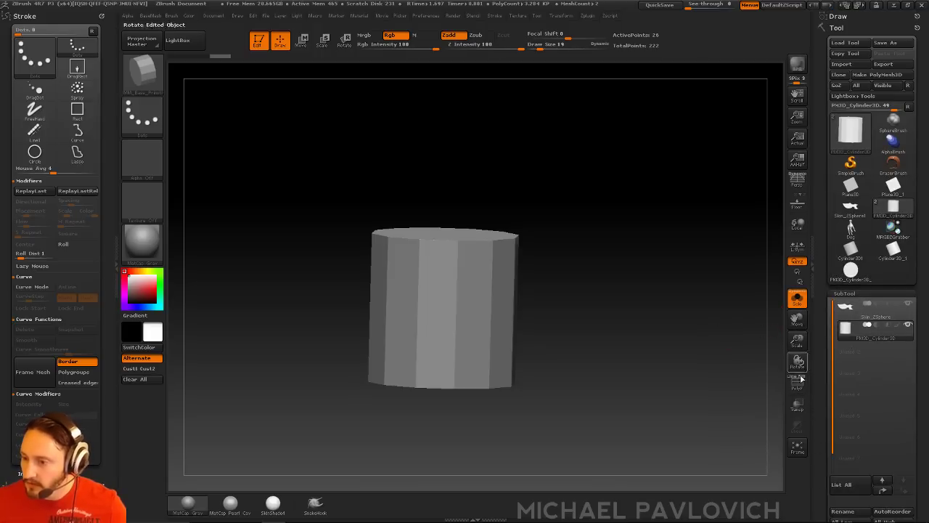
{"action": "left_click", "coordinate": [798, 406]}
{"action": "left_click", "coordinate": [797, 299]}
{"action": "right_click_drag", "start_coordinate": [735, 314], "coordinate": [714, 351]}
{"action": "key", "text": "1"}
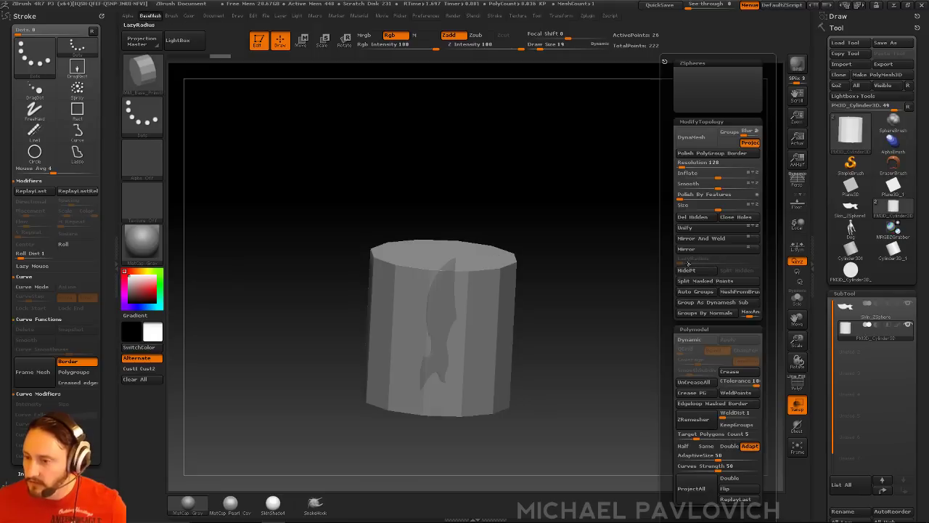
Step: Scale the cylinder subtool down until it is small relative to the blade
{"action": "left_click", "coordinate": [684, 207]}
{"action": "left_click", "coordinate": [683, 207]}
{"action": "left_click", "coordinate": [683, 206]}
{"action": "left_click_drag", "start_coordinate": [684, 206], "coordinate": [670, 213]}
{"action": "left_click_drag", "start_coordinate": [615, 281], "coordinate": [613, 283], "text": "shift"}
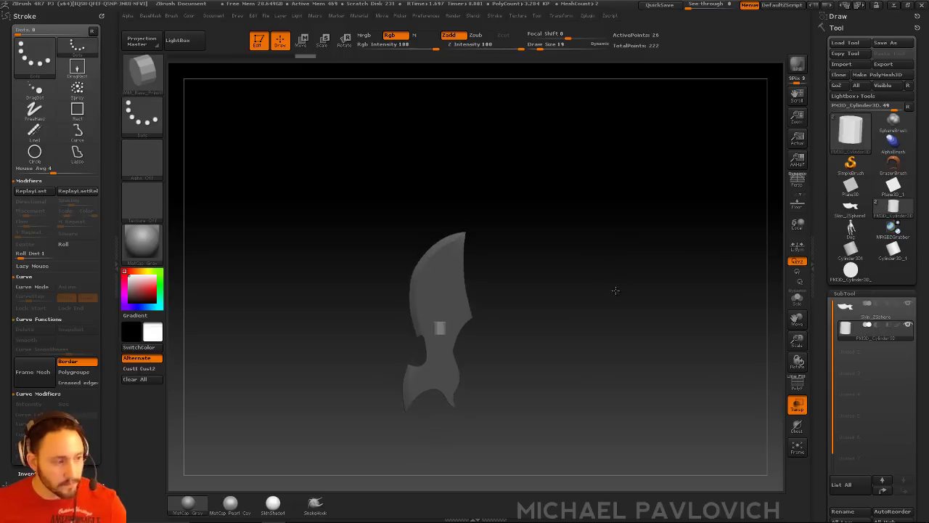
Step: Move the small cylinder straight down to the notch at the base of the blade
{"action": "key", "text": "w"}
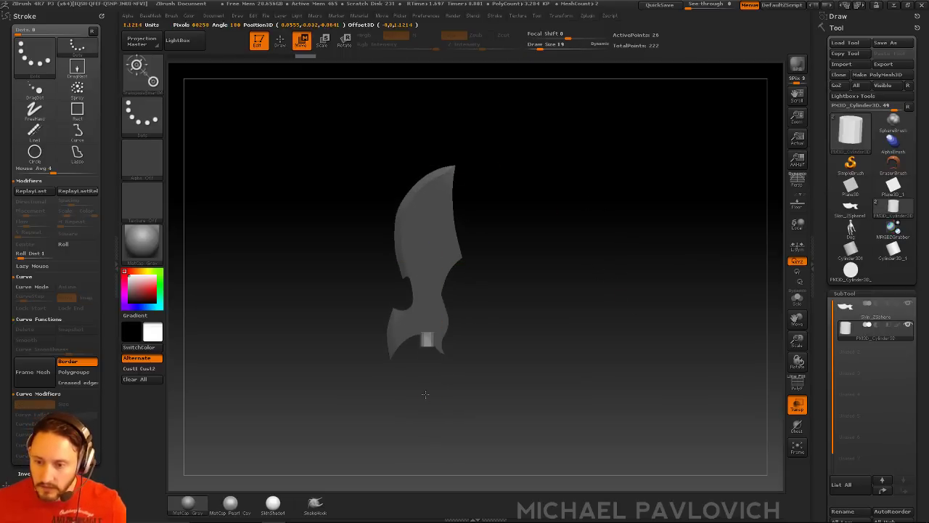
{"action": "left_click_drag", "start_coordinate": [503, 330], "coordinate": [496, 299], "text": "alt"}
{"action": "left_click_drag", "start_coordinate": [407, 292], "coordinate": [411, 446], "text": "shift"}
{"action": "left_click_drag", "start_coordinate": [410, 364], "coordinate": [410, 401]}
{"action": "mouse_move", "coordinate": [546, 284]}
{"action": "left_mouse_down", "text": "alt"}
{"action": "mouse_move", "coordinate": [550, 307]}
{"action": "mouse_move", "coordinate": [564, 287]}
{"action": "left_mouse_up", "text": "alt"}
Step: Mask part of the cylinder, stretch its free lower end down into a long handle, adjust that end's scale and clear the mask
{"action": "key", "text": "q"}
{"action": "mouse_move", "coordinate": [513, 356]}
{"action": "left_mouse_down"}
{"action": "mouse_move", "coordinate": [480, 355]}
{"action": "mouse_move", "coordinate": [413, 407]}
{"action": "mouse_move", "coordinate": [474, 358]}
{"action": "mouse_move", "coordinate": [392, 404]}
{"action": "left_mouse_up"}
{"action": "left_click_drag", "start_coordinate": [538, 322], "coordinate": [563, 300], "text": "alt"}
{"action": "key", "text": "w"}
{"action": "mouse_move", "coordinate": [464, 385]}
{"action": "left_mouse_down"}
{"action": "mouse_move", "coordinate": [471, 341]}
{"action": "mouse_move", "coordinate": [457, 384]}
{"action": "left_mouse_up"}
{"action": "left_click", "coordinate": [438, 312]}
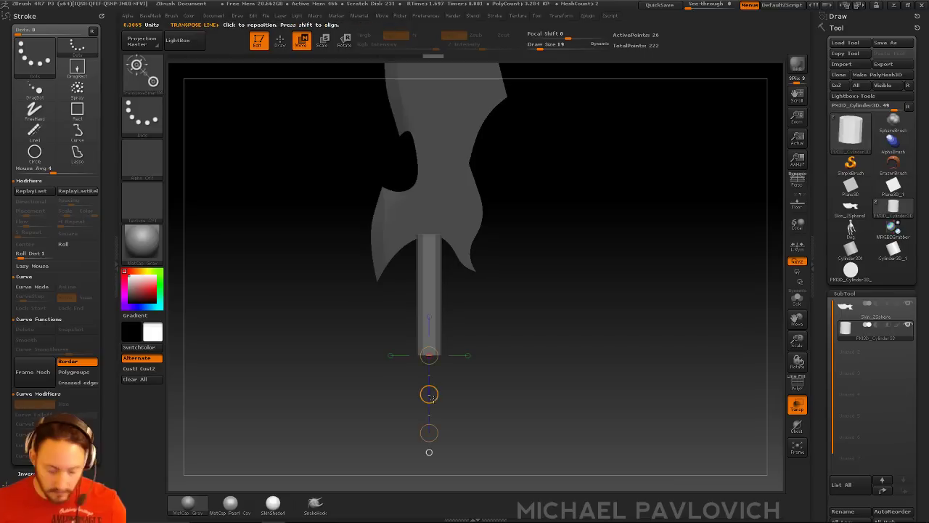
{"action": "key", "text": "e"}
{"action": "left_click_drag", "start_coordinate": [430, 434], "coordinate": [431, 406]}
{"action": "left_click_drag", "start_coordinate": [519, 305], "coordinate": [536, 320], "text": "ctrl"}
Step: Return to Draw mode, turn transparency off and isolate the handle with Solo
{"action": "key", "text": "q"}
{"action": "mouse_move", "coordinate": [539, 290]}
{"action": "left_mouse_down", "text": "alt"}
{"action": "mouse_move", "coordinate": [541, 314]}
{"action": "mouse_move", "coordinate": [566, 309]}
{"action": "mouse_move", "coordinate": [626, 244]}
{"action": "mouse_move", "coordinate": [641, 245]}
{"action": "mouse_move", "coordinate": [633, 251]}
{"action": "mouse_move", "coordinate": [642, 271]}
{"action": "left_mouse_up", "text": "alt"}
{"action": "left_click", "coordinate": [794, 401]}
{"action": "left_click_drag", "start_coordinate": [748, 334], "coordinate": [729, 313]}
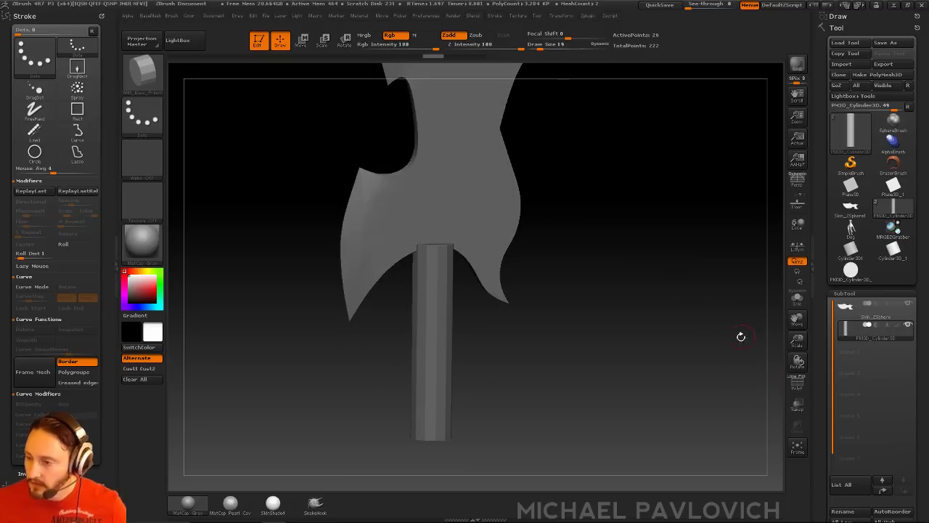
{"action": "left_click", "coordinate": [797, 298]}
{"action": "mouse_move", "coordinate": [673, 315]}
{"action": "left_mouse_down", "text": "alt"}
{"action": "mouse_move", "coordinate": [687, 280]}
{"action": "mouse_move", "coordinate": [678, 309]}
{"action": "left_mouse_up", "text": "alt"}
{"action": "key", "text": "super+a"}
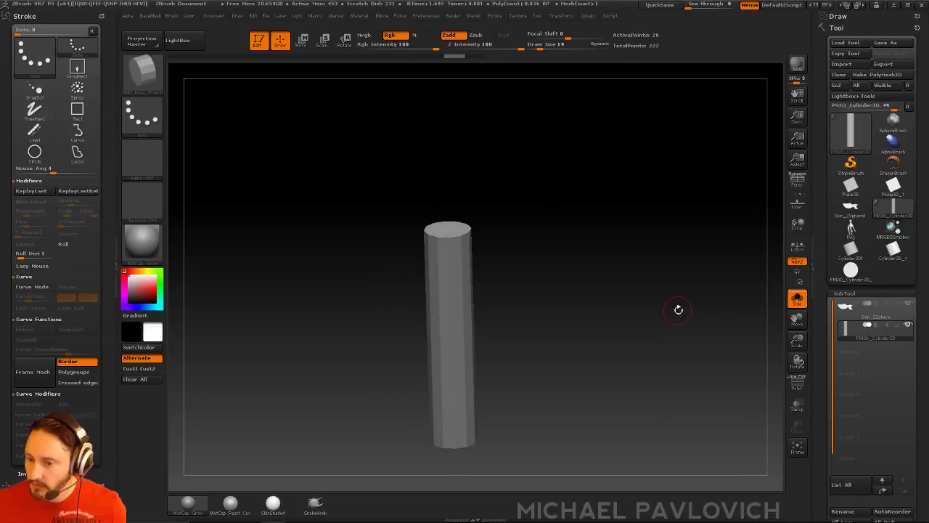
Step: Crease the handle's end edges with a crease tolerance of 62 and subdivide it into a round cylinder
{"action": "key", "text": "alt+a"}
{"action": "left_click", "coordinate": [702, 381]}
{"action": "left_click", "coordinate": [658, 340]}
{"action": "key", "text": "space"}
{"action": "left_click", "coordinate": [689, 341]}
{"action": "key", "text": "space"}
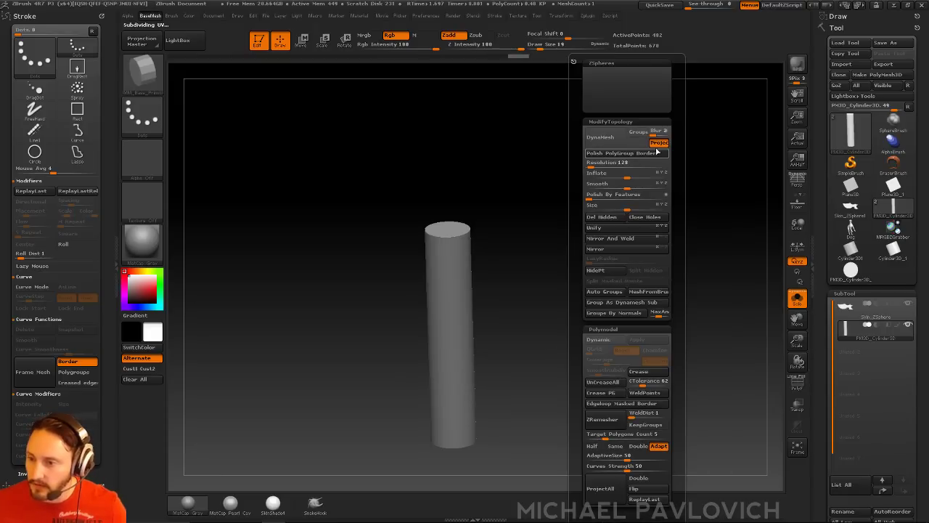
Step: Convert the handle to a DynaMesh at resolution 692 with Project off
{"action": "left_click", "coordinate": [601, 165]}
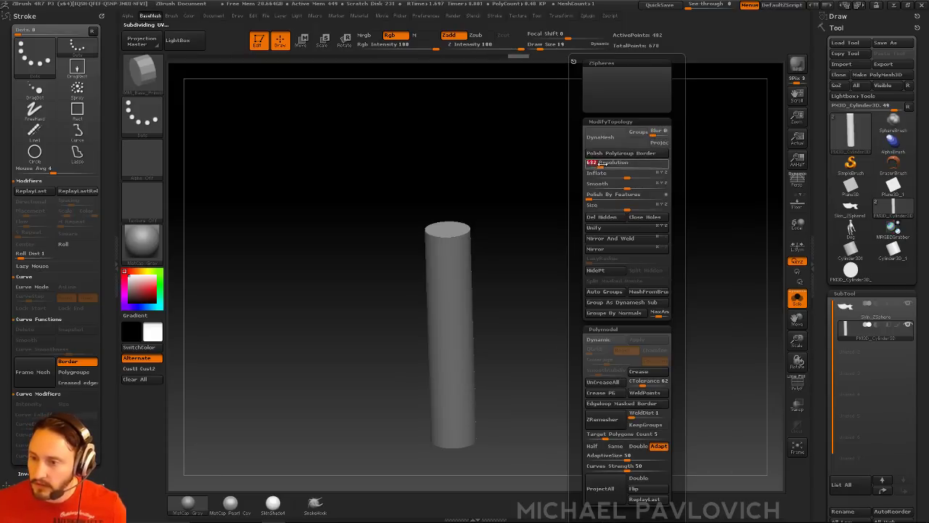
{"action": "left_click", "coordinate": [610, 143]}
{"action": "left_click", "coordinate": [566, 162]}
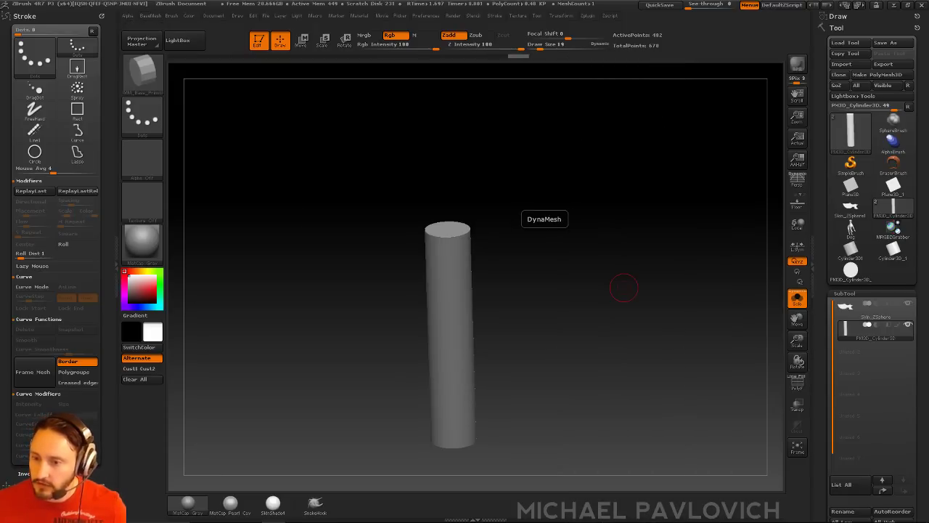
{"action": "left_click_drag", "start_coordinate": [583, 177], "coordinate": [522, 223]}
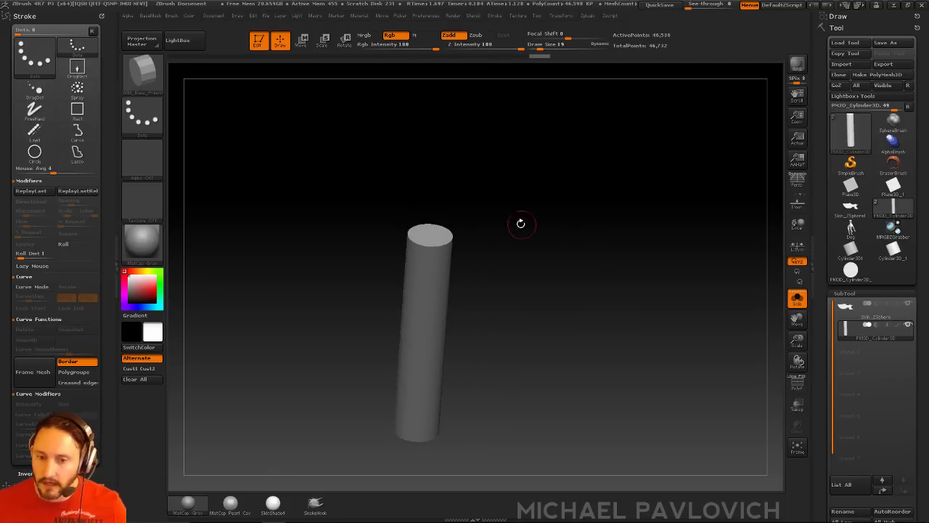
Step: Clear the docked Stroke and Brush palettes, dock the Transform palette and activate radial symmetry around the handle's long axis
{"action": "left_click", "coordinate": [103, 16]}
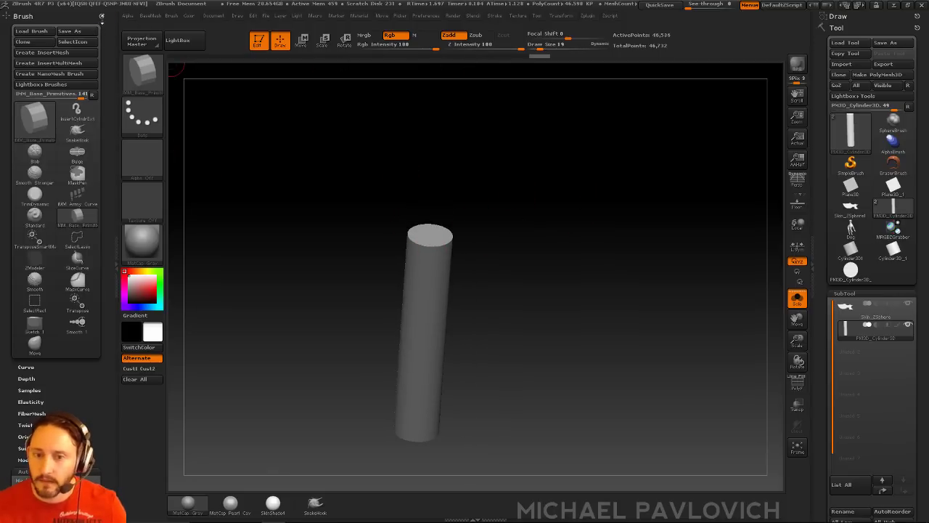
{"action": "left_click", "coordinate": [103, 16]}
{"action": "left_click", "coordinate": [588, 15]}
{"action": "left_click_drag", "start_coordinate": [585, 28], "coordinate": [127, 165]}
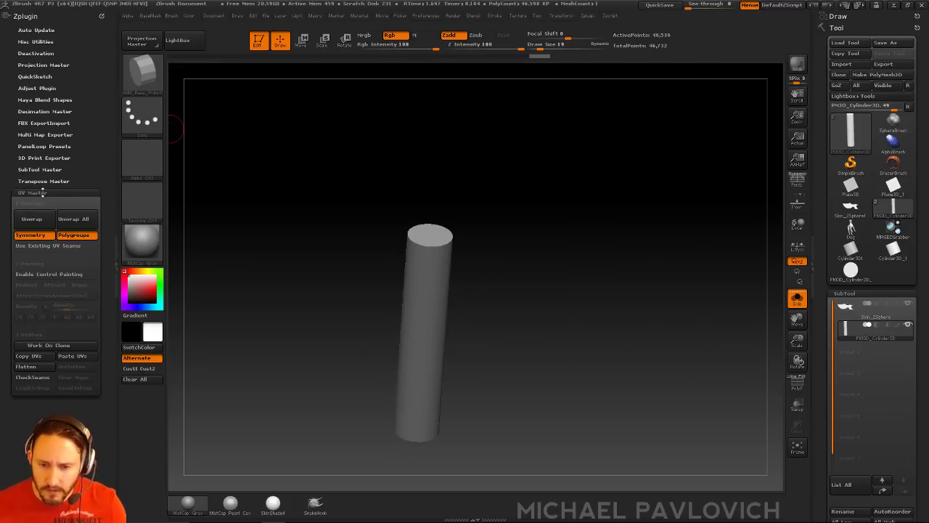
{"action": "left_click", "coordinate": [32, 193]}
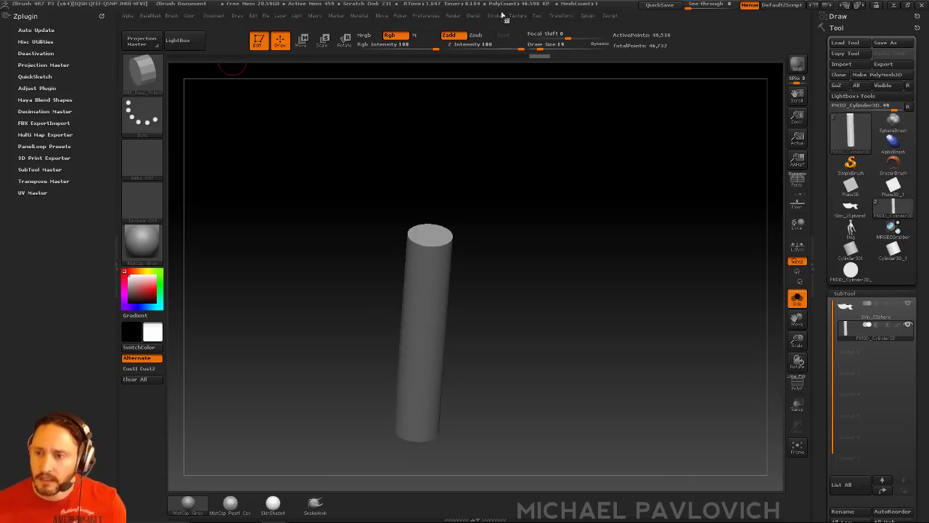
{"action": "left_click", "coordinate": [562, 22]}
{"action": "left_click_drag", "start_coordinate": [559, 26], "coordinate": [56, 261]}
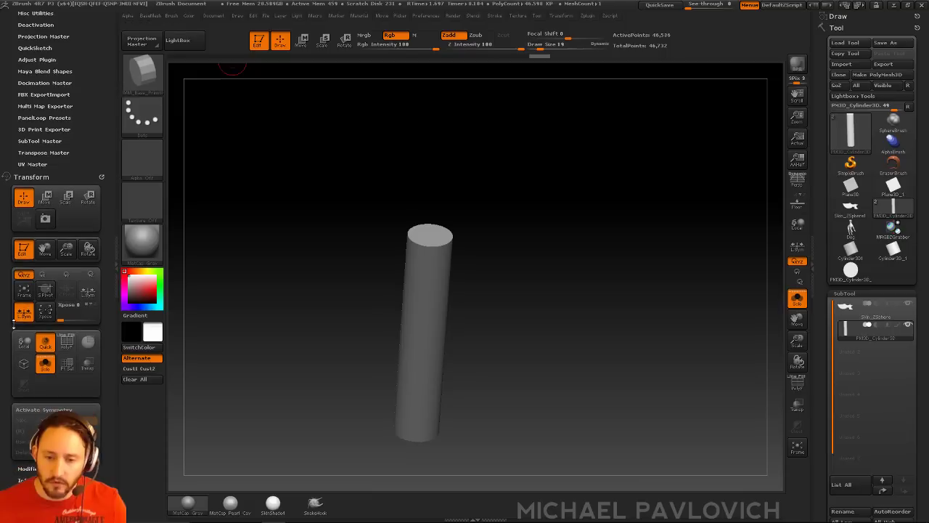
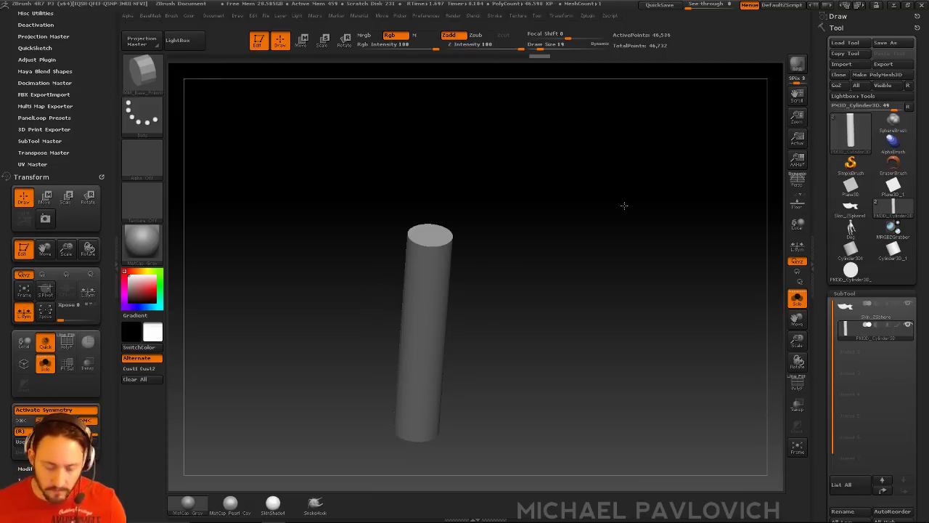
Step: Bevel the handle's top rim with the TrimDynamic brush using local symmetry
{"action": "left_click_drag", "start_coordinate": [624, 205], "coordinate": [632, 210], "text": "alt"}
{"action": "key", "text": "b"}
{"action": "key", "text": "t"}
{"action": "key", "text": "d"}
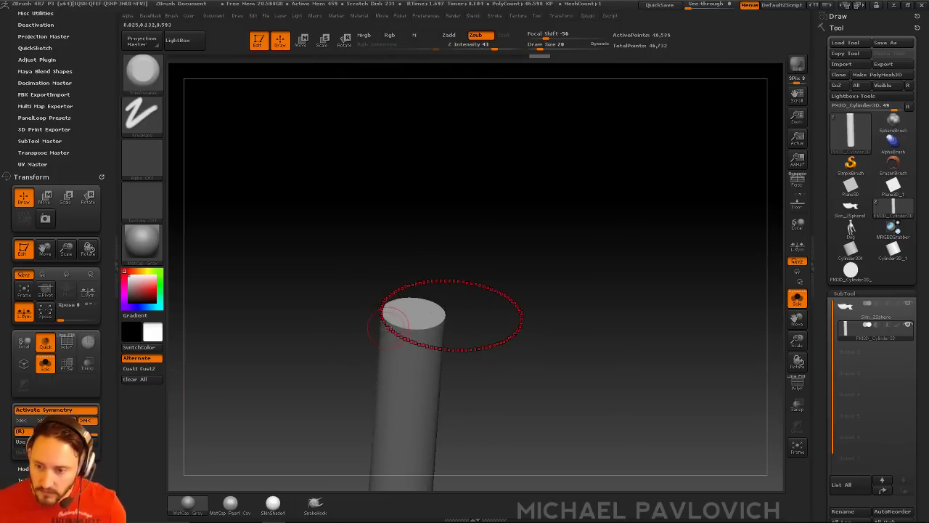
{"action": "left_click", "coordinate": [798, 247]}
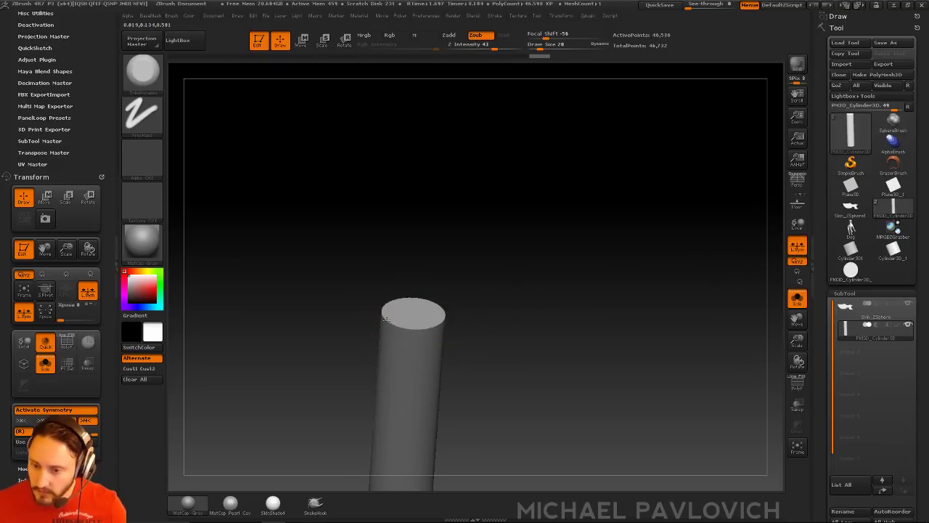
{"action": "key", "text": "f"}
Step: Show the blade again and carve a narrow neck below the handle's top with the Standard brush at draw size 26 and Z intensity 20
{"action": "left_click", "coordinate": [797, 299]}
{"action": "left_click_drag", "start_coordinate": [698, 385], "coordinate": [719, 280], "text": "alt"}
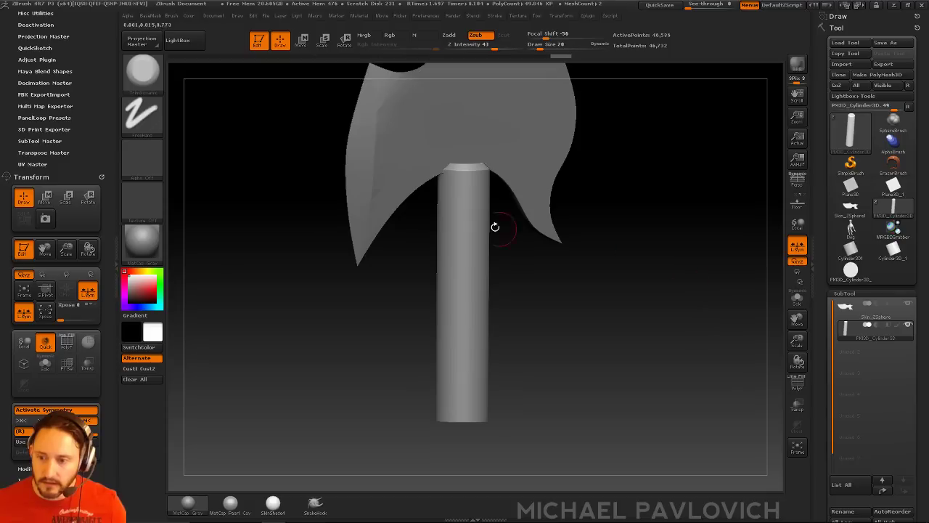
{"action": "key", "text": "s"}
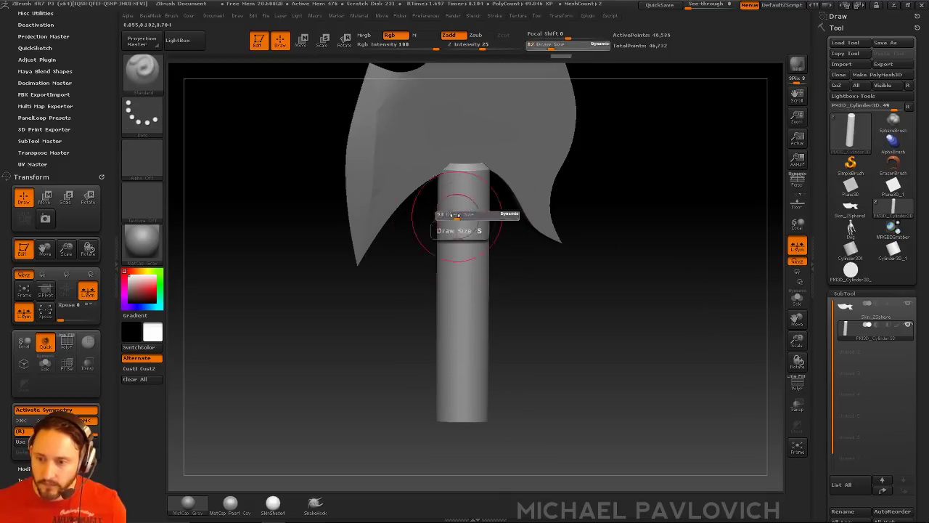
{"action": "left_click_drag", "start_coordinate": [459, 215], "coordinate": [440, 215]}
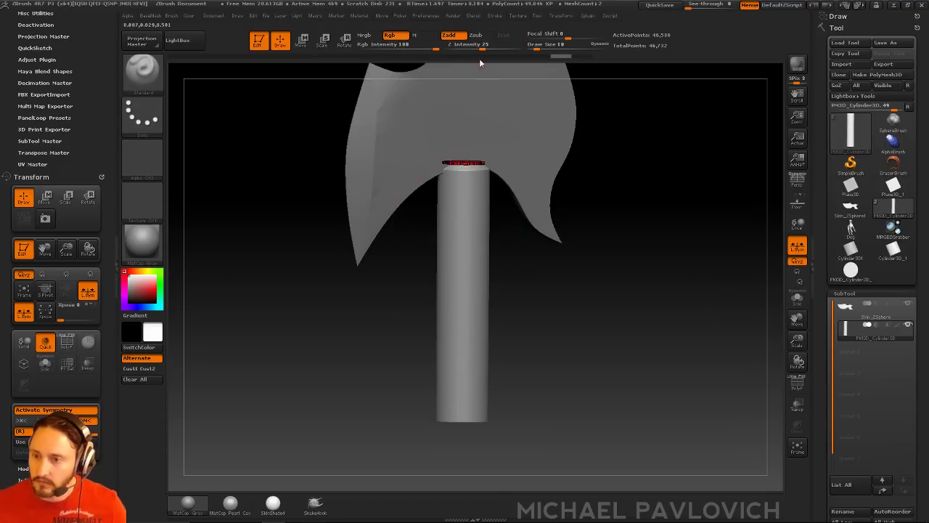
{"action": "key", "text": "ctrl+z"}
{"action": "key", "text": "s"}
{"action": "left_click_drag", "start_coordinate": [465, 210], "coordinate": [445, 212]}
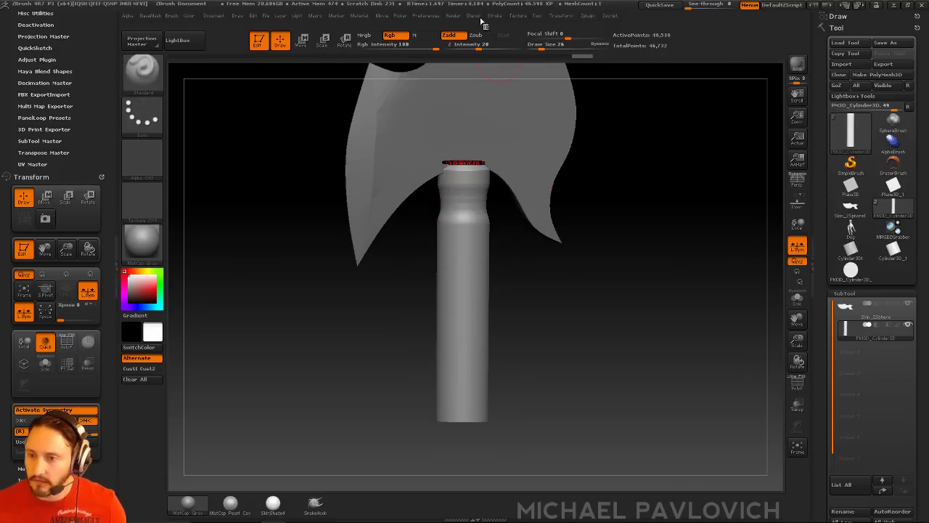
Step: Adjust the LazyRadius in the Standard brush's Lazy Mouse settings
{"action": "left_click", "coordinate": [494, 16]}
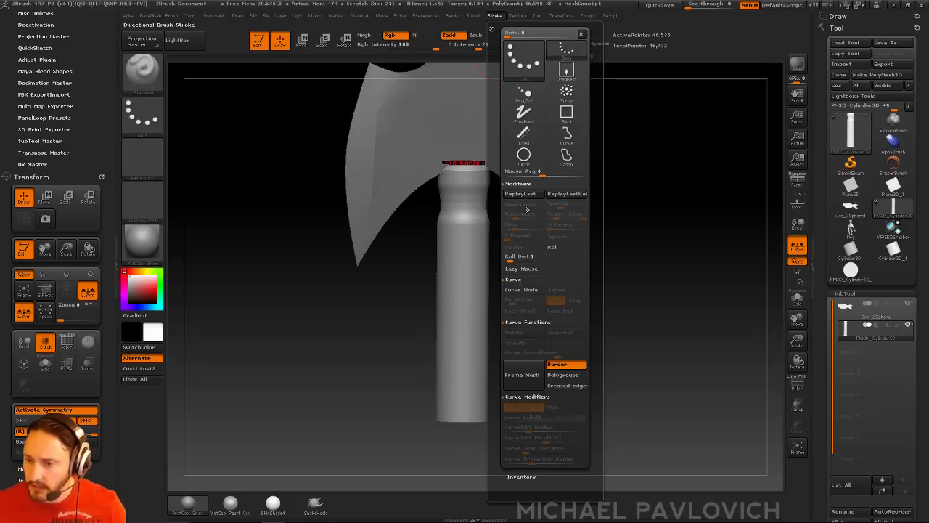
{"action": "left_click", "coordinate": [519, 184]}
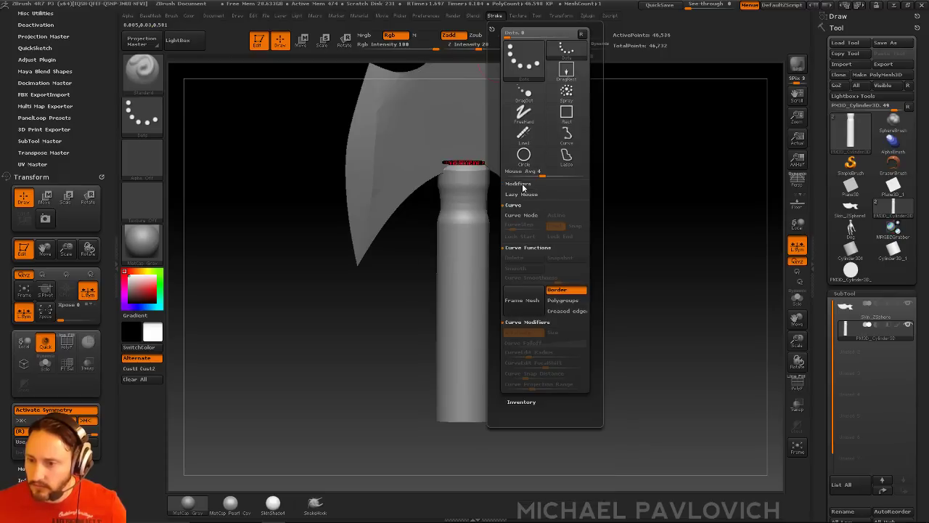
{"action": "left_click", "coordinate": [520, 194]}
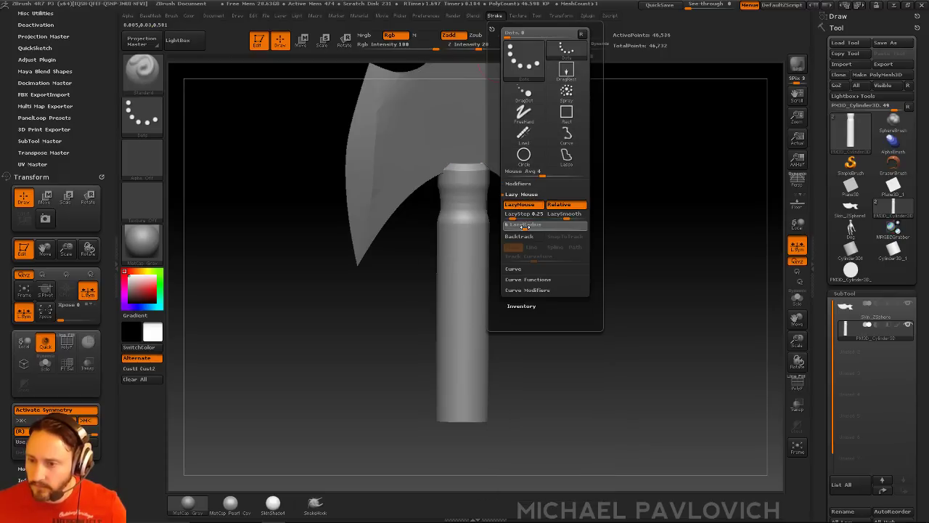
{"action": "left_click", "coordinate": [520, 226]}
Step: Switch the smoothing brush to Smooth Stronger and soften the carved neck of the handle
{"action": "left_click_drag", "start_coordinate": [462, 186], "coordinate": [461, 194], "text": "shift"}
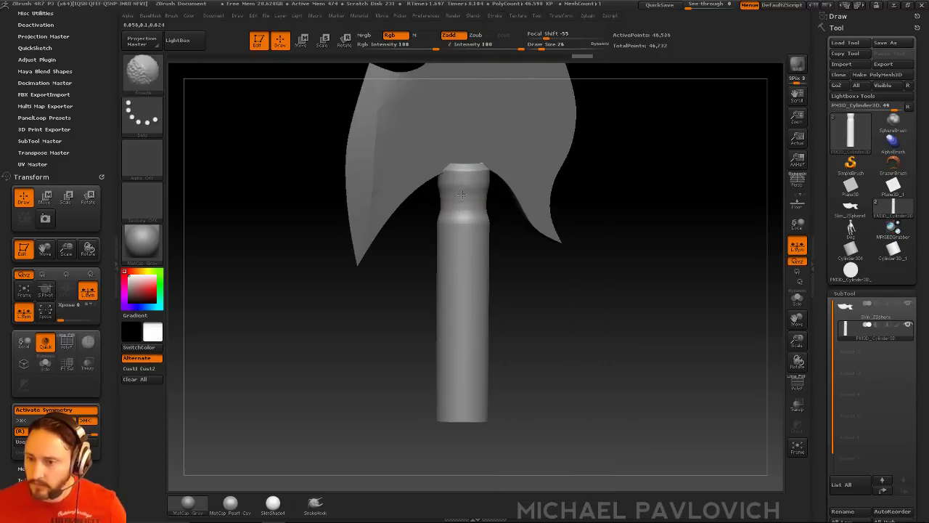
{"action": "left_click", "coordinate": [142, 71]}
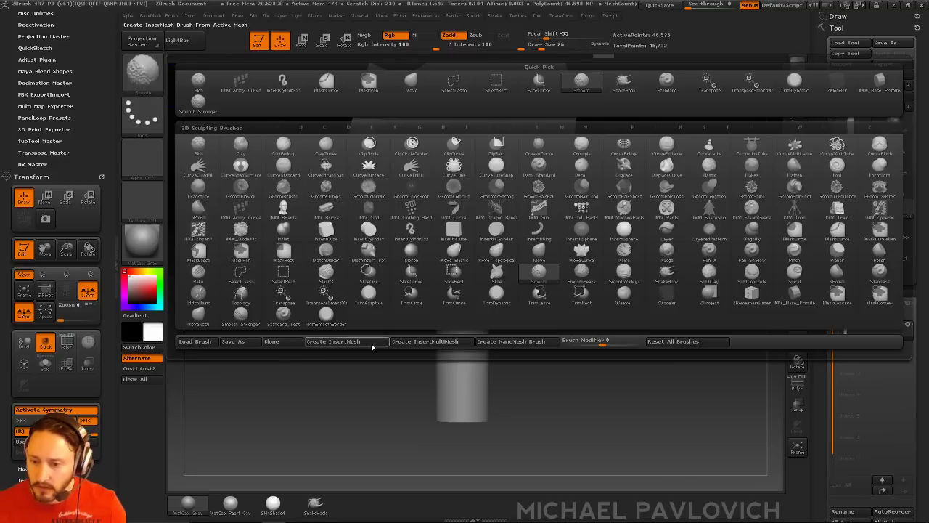
{"action": "left_click", "coordinate": [240, 314]}
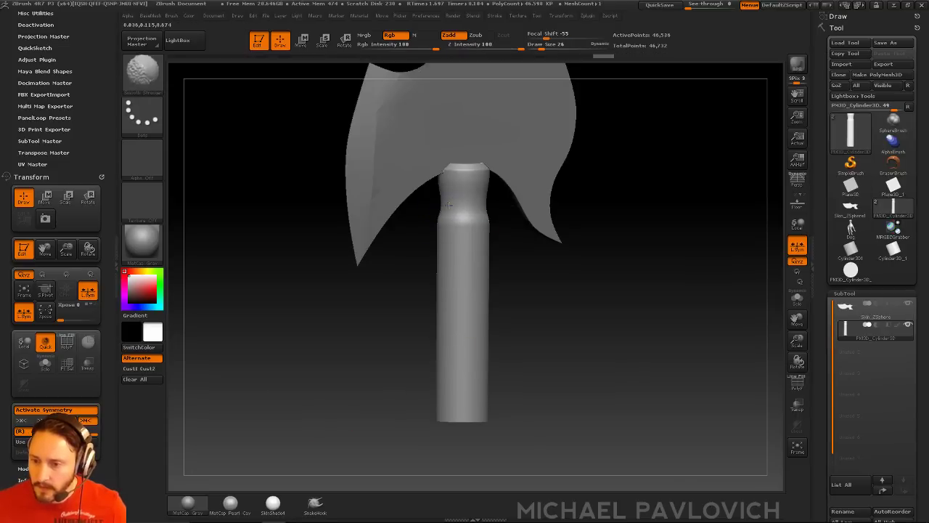
{"action": "left_click_drag", "start_coordinate": [446, 230], "coordinate": [447, 223], "text": "shift"}
{"action": "left_click_drag", "start_coordinate": [665, 250], "coordinate": [645, 235], "text": "alt"}
{"action": "mouse_move", "coordinate": [647, 200]}
{"action": "left_mouse_down", "text": "alt"}
{"action": "mouse_move", "coordinate": [645, 222]}
{"action": "mouse_move", "coordinate": [625, 203]}
{"action": "left_mouse_up", "text": "alt"}
Step: Inflate the handle just below the neck with a large, low-intensity Inflat brush and smooth the transition
{"action": "key", "text": "b"}
{"action": "key", "text": "i"}
{"action": "key", "text": "n"}
{"action": "key", "text": "s"}
{"action": "left_click_drag", "start_coordinate": [440, 237], "coordinate": [446, 237]}
{"action": "left_click_drag", "start_coordinate": [438, 244], "coordinate": [443, 245]}
{"action": "key", "text": "ctrl+z"}
{"action": "left_click", "coordinate": [468, 45]}
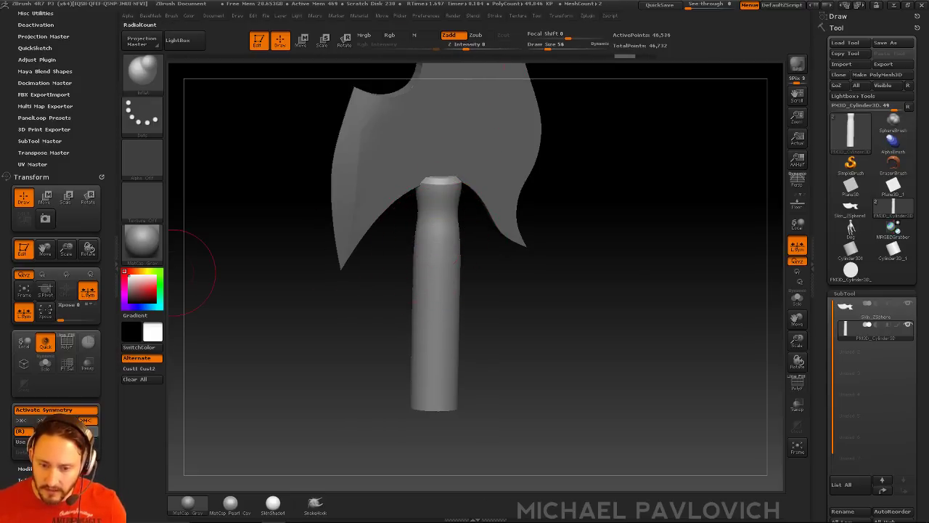
{"action": "mouse_move", "coordinate": [438, 218]}
{"action": "left_mouse_down"}
{"action": "mouse_move", "coordinate": [435, 251]}
{"action": "mouse_move", "coordinate": [447, 250]}
{"action": "left_mouse_up"}
{"action": "key", "text": "ctrl+z"}
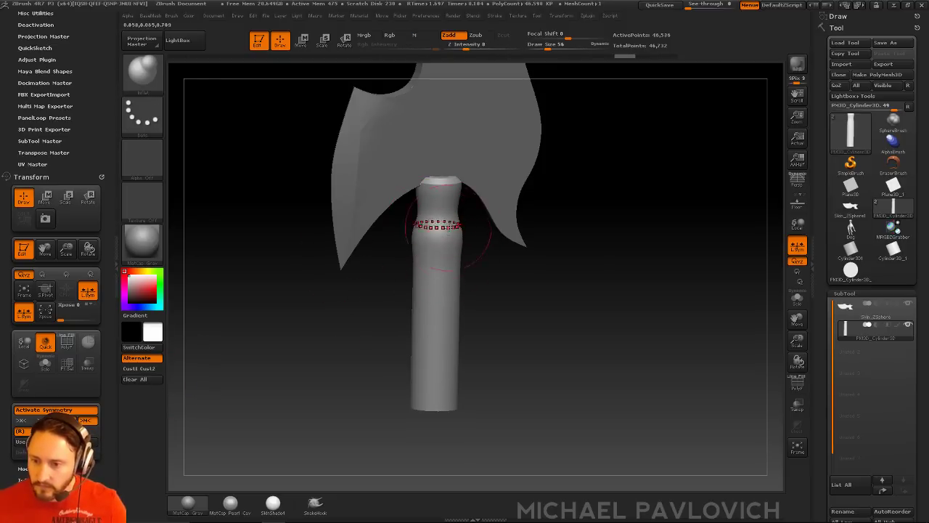
{"action": "key", "text": "shift"}
{"action": "left_click_drag", "start_coordinate": [449, 216], "coordinate": [450, 225], "text": "shift"}
Step: Carve further waists down the middle and lower handle with the Standard brush at draw size 24, leaving rounded bulges between them
{"action": "left_click_drag", "start_coordinate": [527, 297], "coordinate": [518, 293]}
{"action": "key", "text": "s"}
{"action": "left_click", "coordinate": [417, 261]}
{"action": "left_click_drag", "start_coordinate": [423, 282], "coordinate": [423, 281], "text": "alt"}
{"action": "left_click_drag", "start_coordinate": [508, 317], "coordinate": [502, 296], "text": "alt"}
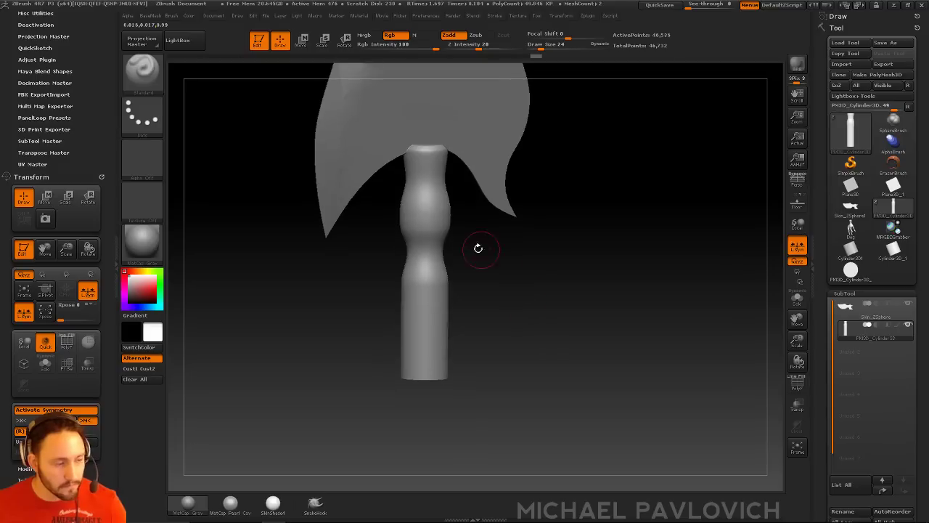
{"action": "left_click_drag", "start_coordinate": [419, 286], "coordinate": [419, 353], "text": "alt"}
{"action": "left_click_drag", "start_coordinate": [419, 311], "coordinate": [419, 350], "text": "alt"}
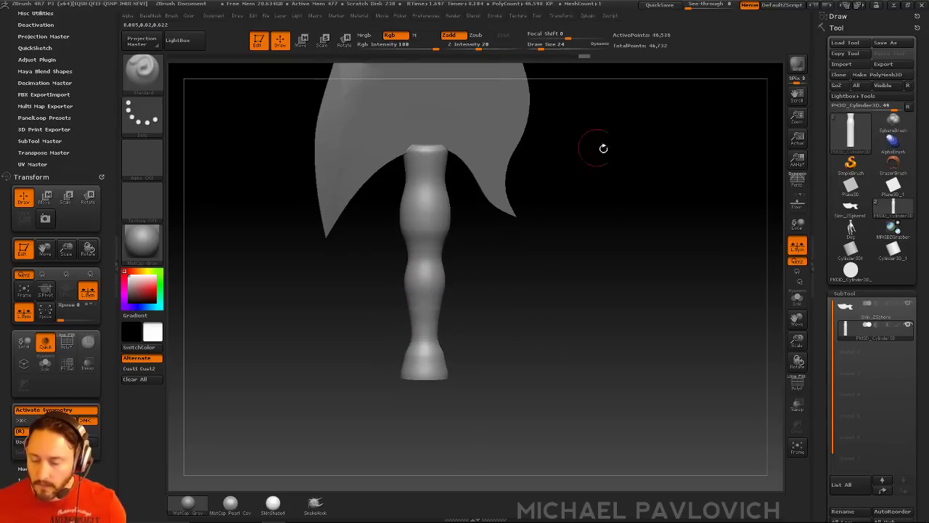
Step: Cut a thin groove around the handle below its top collar at draw size 3
{"action": "left_click_drag", "start_coordinate": [574, 150], "coordinate": [599, 241]}
{"action": "mouse_move", "coordinate": [539, 293]}
{"action": "left_mouse_down", "text": "alt"}
{"action": "mouse_move", "coordinate": [548, 280]}
{"action": "mouse_move", "coordinate": [558, 289]}
{"action": "left_mouse_up", "text": "alt"}
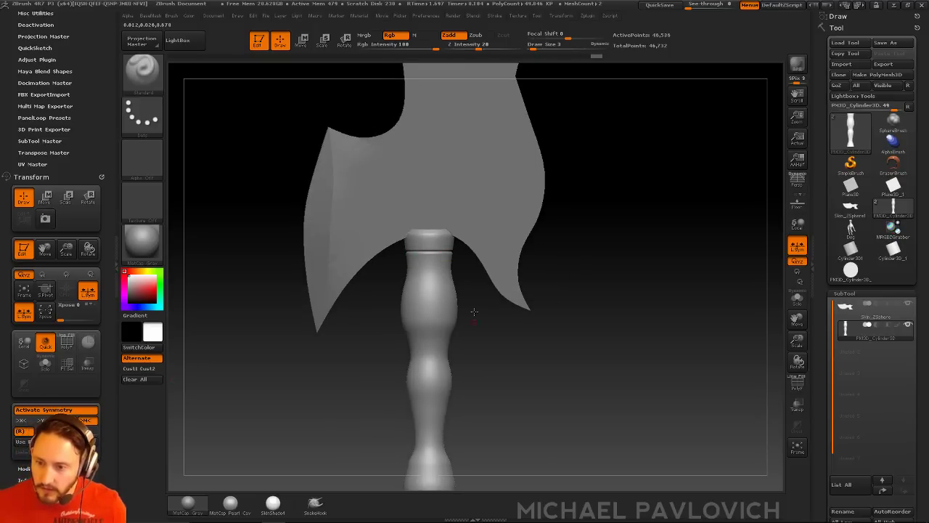
{"action": "left_click_drag", "start_coordinate": [475, 322], "coordinate": [472, 284], "text": "alt"}
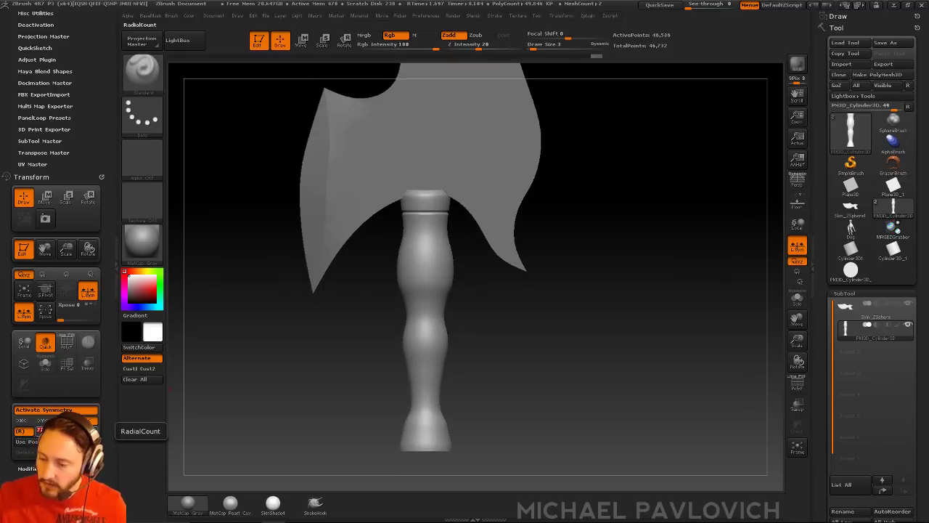
Step: Change the radial count and sculpt twisted flutes around the handle's upper bulge at Z intensity 35, reducing the draw size to 4
{"action": "key", "text": "s"}
{"action": "key", "text": "s"}
{"action": "left_click_drag", "start_coordinate": [425, 229], "coordinate": [436, 276]}
{"action": "key", "text": "ctrl+z"}
{"action": "left_click_drag", "start_coordinate": [478, 48], "coordinate": [491, 59]}
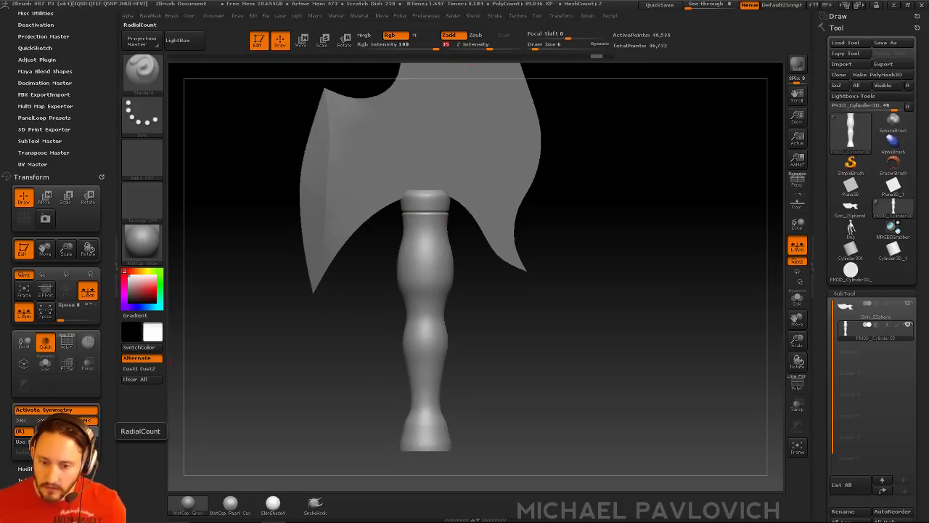
{"action": "mouse_move", "coordinate": [414, 224]}
{"action": "left_mouse_down"}
{"action": "mouse_move", "coordinate": [434, 274]}
{"action": "mouse_move", "coordinate": [419, 248]}
{"action": "left_mouse_up"}
{"action": "key", "text": "s"}
{"action": "key", "text": "ctrl+z"}
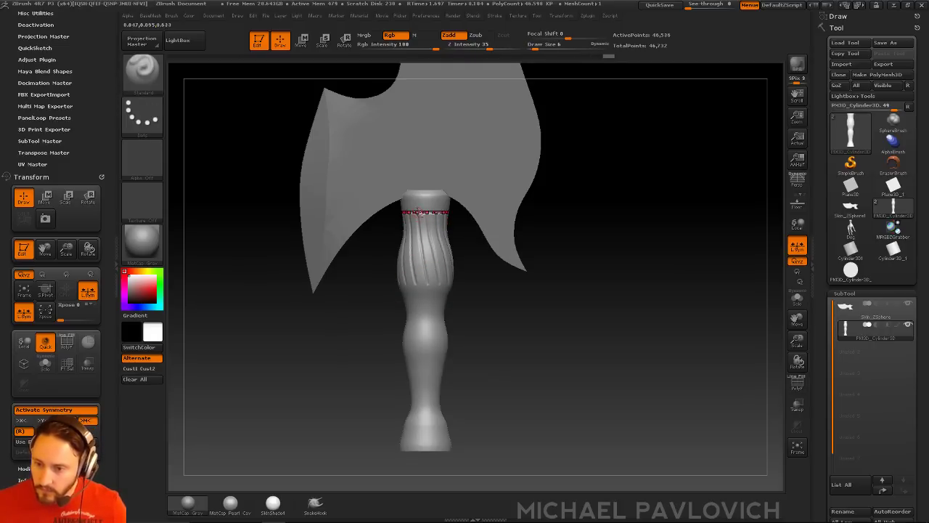
{"action": "key", "text": "bracketleft"}
{"action": "key", "text": "bracketleft"}
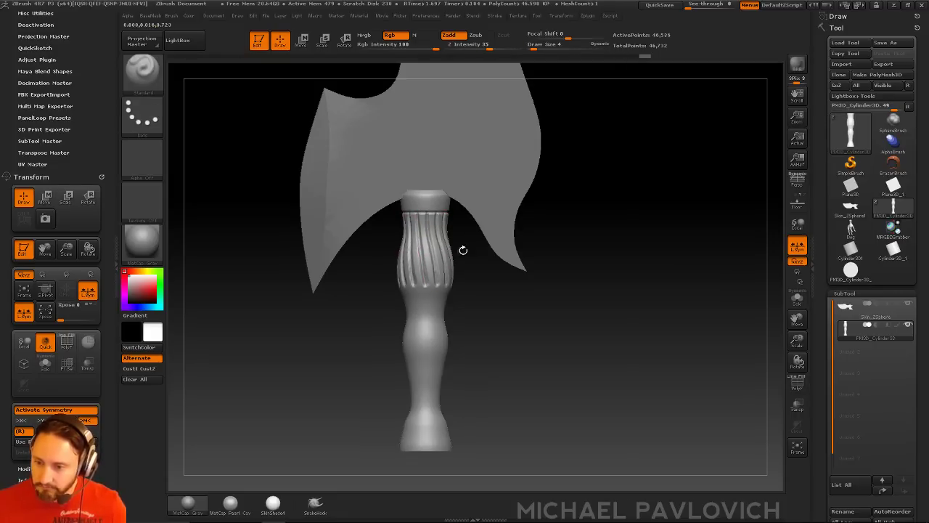
Step: Undo the twisted flutes and the collar groove on the handle
{"action": "right_click_drag", "start_coordinate": [454, 250], "coordinate": [425, 231]}
{"action": "right_click_drag", "start_coordinate": [430, 289], "coordinate": [411, 347], "text": "ctrl"}
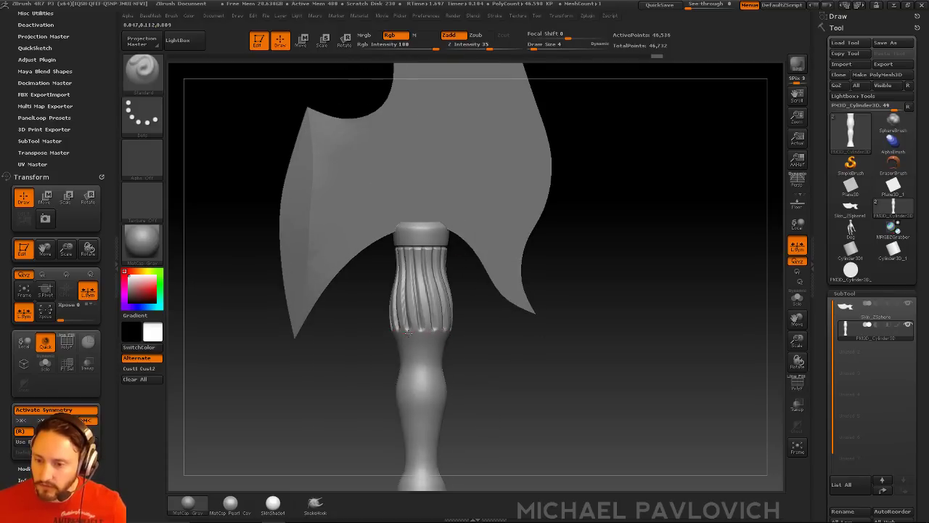
{"action": "mouse_move", "coordinate": [467, 337]}
{"action": "left_mouse_down"}
{"action": "mouse_move", "coordinate": [488, 348]}
{"action": "mouse_move", "coordinate": [600, 327]}
{"action": "mouse_move", "coordinate": [620, 247]}
{"action": "mouse_move", "coordinate": [647, 288]}
{"action": "mouse_move", "coordinate": [549, 307]}
{"action": "mouse_move", "coordinate": [612, 305]}
{"action": "mouse_move", "coordinate": [606, 298]}
{"action": "mouse_move", "coordinate": [616, 321]}
{"action": "mouse_move", "coordinate": [594, 276]}
{"action": "mouse_move", "coordinate": [581, 312]}
{"action": "mouse_move", "coordinate": [475, 332]}
{"action": "mouse_move", "coordinate": [515, 336]}
{"action": "mouse_move", "coordinate": [523, 307]}
{"action": "left_mouse_up"}
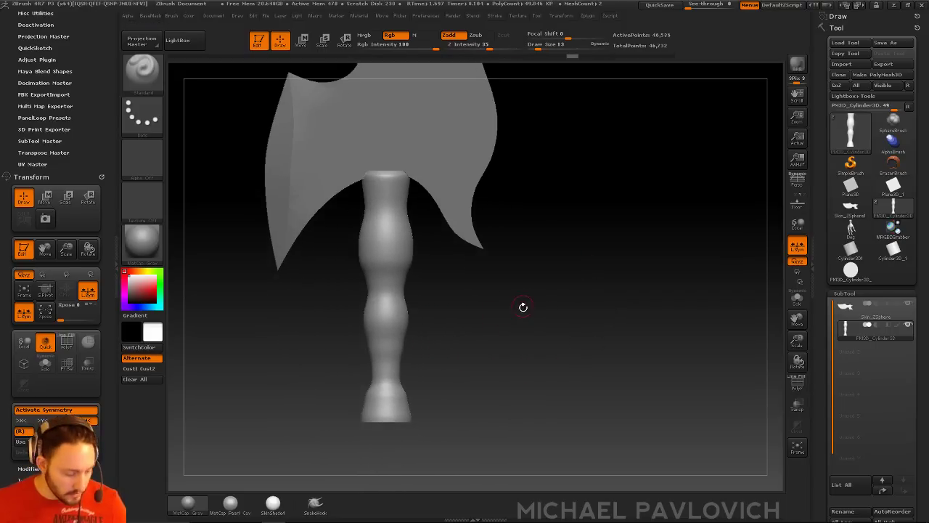
Step: Insert the Dog Head from the IMM BParts brush at the bottom end of the handle
{"action": "key", "text": "b"}
{"action": "key", "text": "i"}
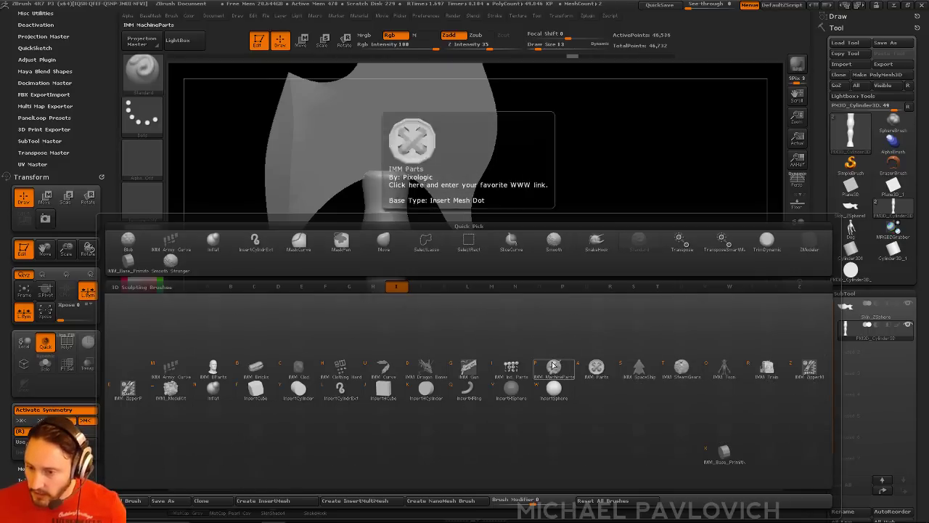
{"action": "key", "text": "b"}
{"action": "key", "text": "m"}
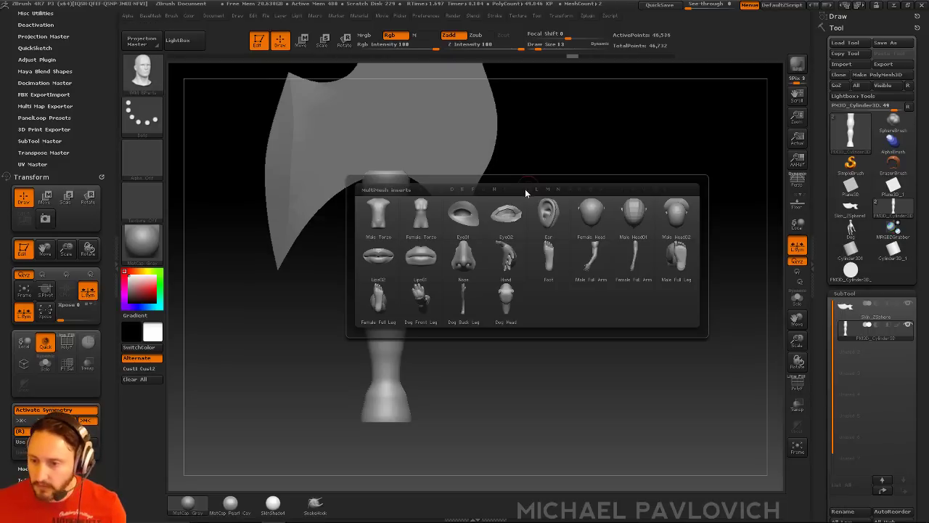
{"action": "left_click", "coordinate": [506, 215]}
{"action": "left_click_drag", "start_coordinate": [576, 321], "coordinate": [557, 334]}
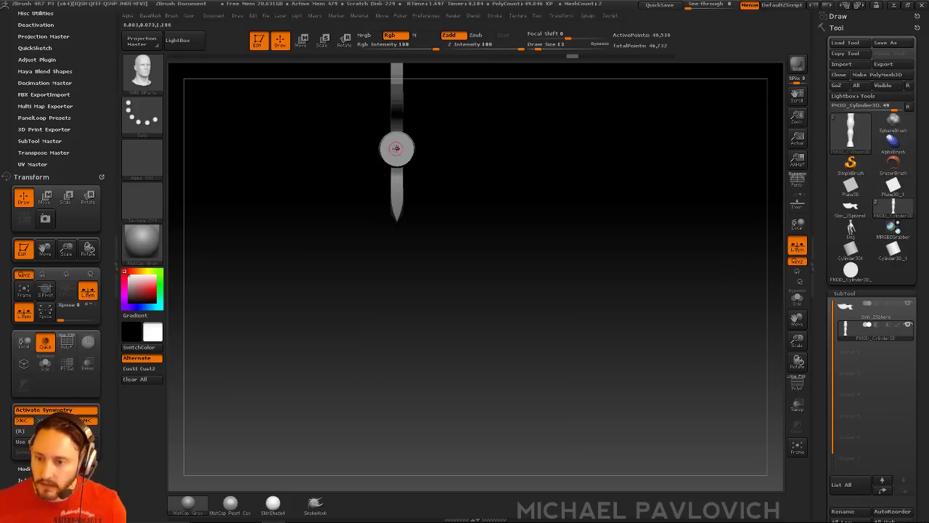
{"action": "left_click_drag", "start_coordinate": [398, 166], "coordinate": [398, 192]}
{"action": "left_click_drag", "start_coordinate": [501, 116], "coordinate": [611, 195]}
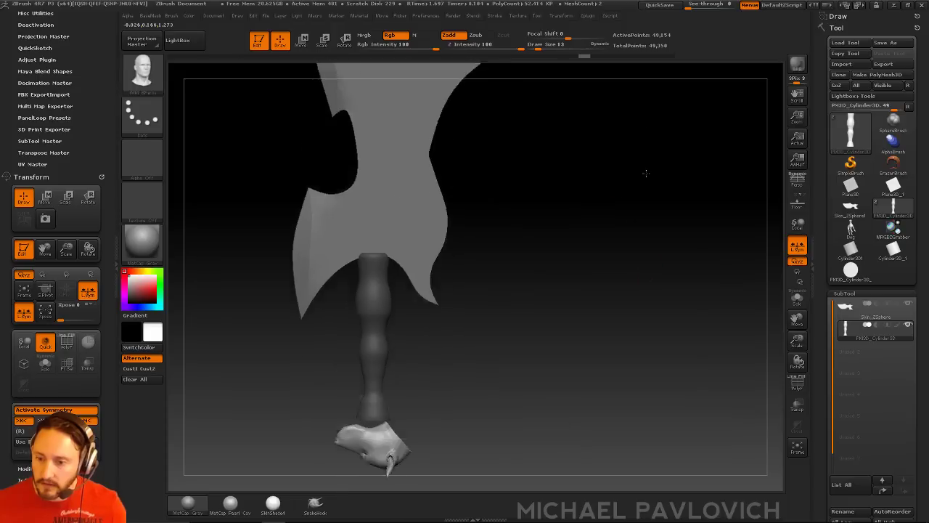
Step: Reposition the dog head against the handle's end with Transpose, clear the mask and re-DynaMesh the two together
{"action": "left_click_drag", "start_coordinate": [644, 272], "coordinate": [656, 101], "text": "alt"}
{"action": "key", "text": "w"}
{"action": "mouse_move", "coordinate": [400, 313]}
{"action": "left_mouse_down"}
{"action": "mouse_move", "coordinate": [500, 332]}
{"action": "mouse_move", "coordinate": [481, 226]}
{"action": "mouse_move", "coordinate": [483, 247]}
{"action": "left_mouse_up"}
{"action": "key", "text": "r"}
{"action": "key", "text": "w"}
{"action": "left_click_drag", "start_coordinate": [448, 322], "coordinate": [434, 310]}
{"action": "key", "text": "q"}
{"action": "left_click_drag", "start_coordinate": [476, 275], "coordinate": [518, 269]}
{"action": "left_click_drag", "start_coordinate": [509, 226], "coordinate": [514, 237], "text": "ctrl"}
{"action": "left_click_drag", "start_coordinate": [535, 287], "coordinate": [504, 265]}
Step: Fill the seam between dog head and handle with the Clay brush at draw size 37 and smooth it
{"action": "left_click_drag", "start_coordinate": [505, 265], "coordinate": [509, 227], "text": "alt"}
{"action": "key", "text": "b"}
{"action": "key", "text": "c"}
{"action": "key", "text": "l"}
{"action": "left_click_drag", "start_coordinate": [482, 322], "coordinate": [483, 279], "text": "alt"}
{"action": "key", "text": "s"}
{"action": "left_click_drag", "start_coordinate": [373, 309], "coordinate": [372, 309]}
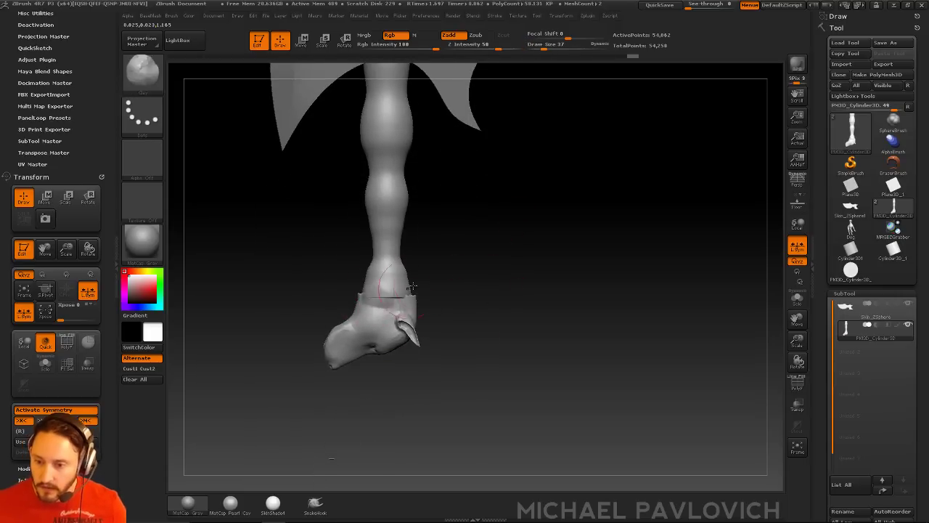
{"action": "left_click_drag", "start_coordinate": [423, 292], "coordinate": [439, 298]}
{"action": "left_click_drag", "start_coordinate": [375, 310], "coordinate": [431, 300], "text": "shift"}
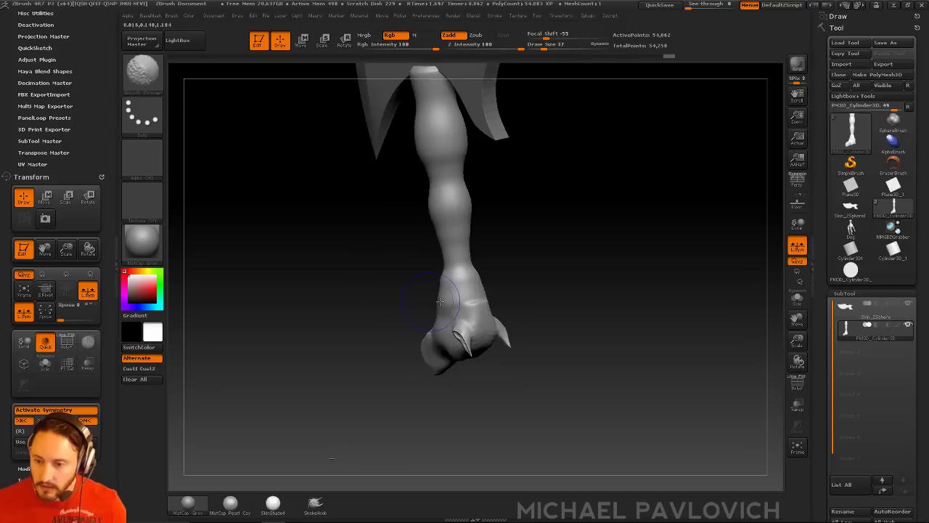
{"action": "left_click_drag", "start_coordinate": [509, 277], "coordinate": [519, 287]}
{"action": "left_click_drag", "start_coordinate": [440, 317], "coordinate": [461, 310]}
{"action": "mouse_move", "coordinate": [504, 288]}
{"action": "left_mouse_down", "text": "shift"}
{"action": "mouse_move", "coordinate": [527, 282]}
{"action": "mouse_move", "coordinate": [492, 272]}
{"action": "mouse_move", "coordinate": [548, 258]}
{"action": "left_mouse_up", "text": "shift"}
{"action": "mouse_move", "coordinate": [474, 270]}
{"action": "left_mouse_down"}
{"action": "mouse_move", "coordinate": [450, 293]}
{"action": "mouse_move", "coordinate": [509, 334]}
{"action": "mouse_move", "coordinate": [534, 270]}
{"action": "left_mouse_up"}
Step: Mask everything except one side of the handle's top and pull it out with SnakeHook along the blade's lower edge, then clear the mask
{"action": "key", "text": "b"}
{"action": "key", "text": "s"}
{"action": "key", "text": "t"}
{"action": "mouse_move", "coordinate": [567, 188]}
{"action": "left_mouse_down", "text": "alt"}
{"action": "mouse_move", "coordinate": [544, 408]}
{"action": "mouse_move", "coordinate": [568, 297]}
{"action": "mouse_move", "coordinate": [568, 327]}
{"action": "mouse_move", "coordinate": [485, 258]}
{"action": "left_mouse_up", "text": "alt"}
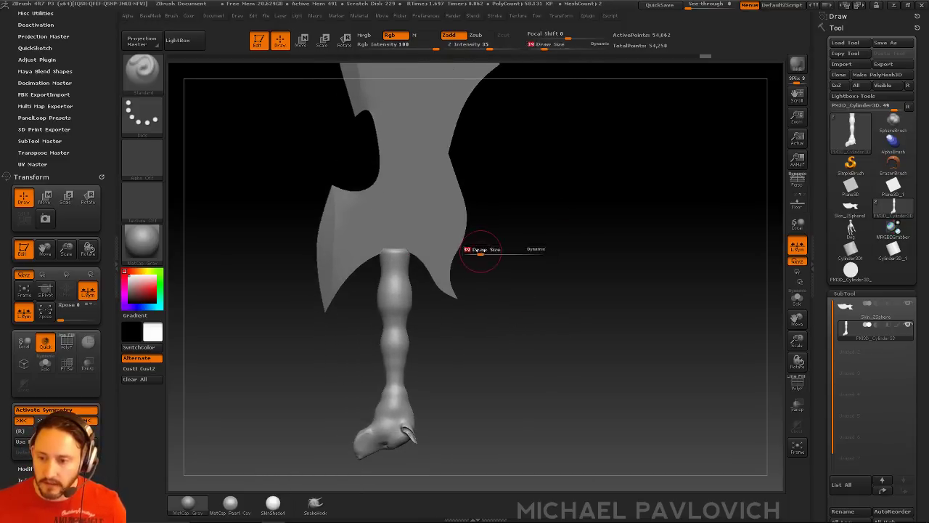
{"action": "left_click_drag", "start_coordinate": [488, 210], "coordinate": [405, 260], "text": "ctrl"}
{"action": "left_click", "coordinate": [439, 264], "text": "ctrl"}
{"action": "key", "text": "w"}
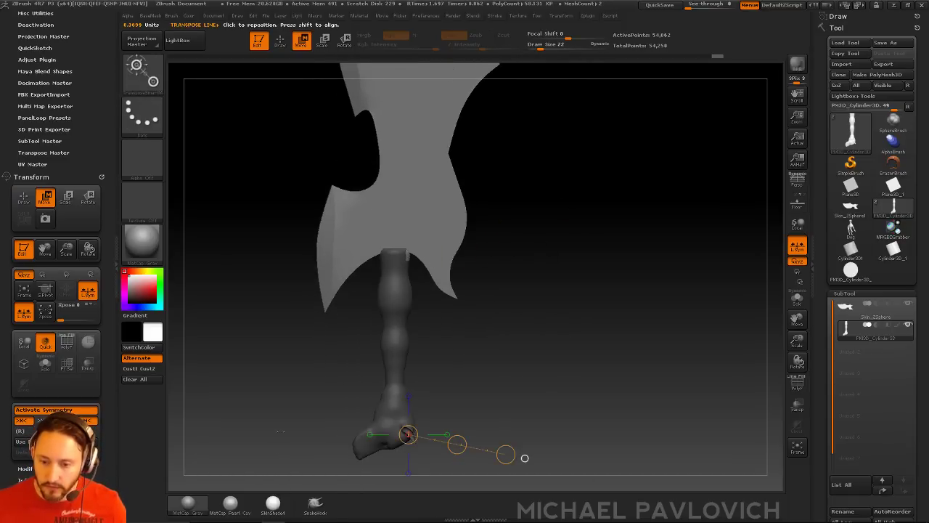
{"action": "left_click", "coordinate": [314, 504]}
{"action": "mouse_move", "coordinate": [443, 271]}
{"action": "left_mouse_down"}
{"action": "mouse_move", "coordinate": [454, 307]}
{"action": "mouse_move", "coordinate": [462, 302]}
{"action": "left_mouse_up"}
{"action": "left_click_drag", "start_coordinate": [525, 260], "coordinate": [536, 251], "text": "alt"}
{"action": "left_click_drag", "start_coordinate": [534, 249], "coordinate": [535, 250], "text": "ctrl"}
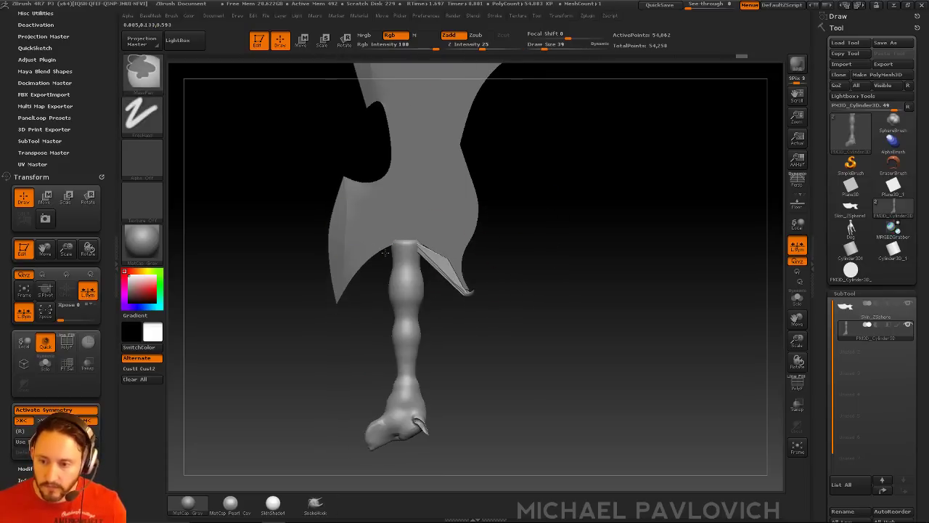
Step: Pull a matching guard arm from the masked-off opposite side of the handle's top, re-DynaMesh and smooth both arms
{"action": "left_click_drag", "start_coordinate": [296, 236], "coordinate": [398, 254], "text": "ctrl"}
{"action": "left_click_drag", "start_coordinate": [530, 226], "coordinate": [539, 223]}
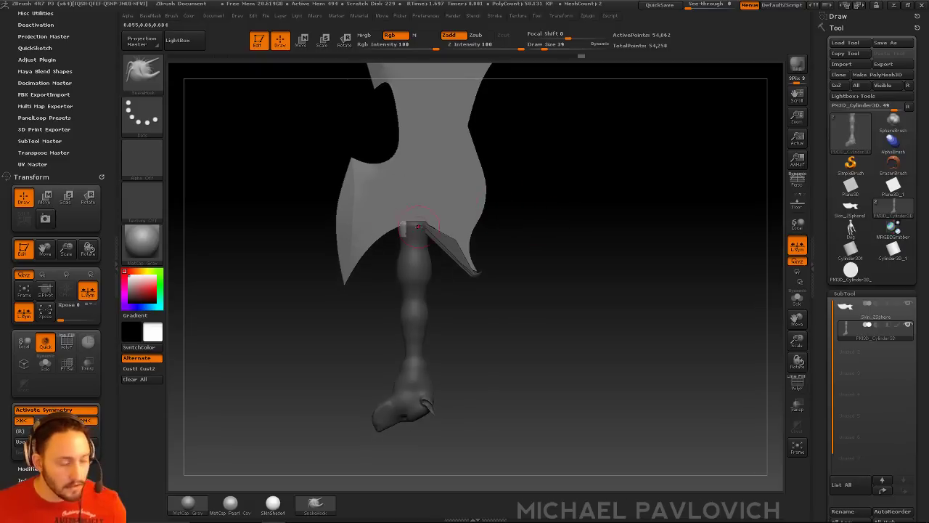
{"action": "mouse_move", "coordinate": [402, 231]}
{"action": "left_mouse_down"}
{"action": "mouse_move", "coordinate": [338, 285]}
{"action": "mouse_move", "coordinate": [387, 236]}
{"action": "left_mouse_up"}
{"action": "left_click", "coordinate": [556, 224], "text": "ctrl"}
{"action": "left_click_drag", "start_coordinate": [452, 239], "coordinate": [471, 266], "text": "shift"}
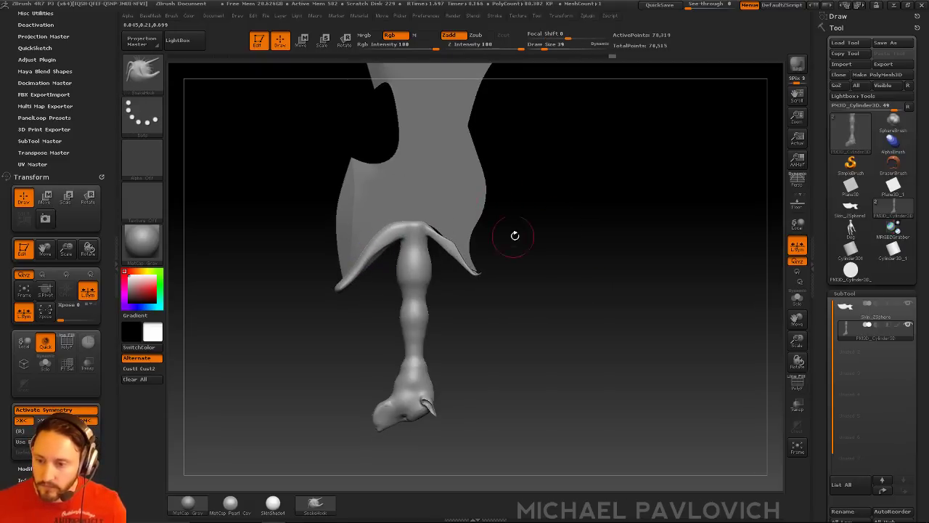
Step: Thicken the guard arms and the upper handle with the Inflat brush and re-DynaMesh the handle
{"action": "left_click_drag", "start_coordinate": [571, 209], "coordinate": [544, 234], "text": "alt"}
{"action": "key", "text": "b"}
{"action": "key", "text": "i"}
{"action": "key", "text": "n"}
{"action": "key", "text": "s"}
{"action": "left_click_drag", "start_coordinate": [417, 268], "coordinate": [423, 268]}
{"action": "mouse_move", "coordinate": [411, 254]}
{"action": "left_mouse_down"}
{"action": "mouse_move", "coordinate": [429, 274]}
{"action": "mouse_move", "coordinate": [413, 255]}
{"action": "mouse_move", "coordinate": [317, 305]}
{"action": "left_mouse_up"}
{"action": "mouse_move", "coordinate": [517, 204]}
{"action": "left_mouse_down", "text": "ctrl"}
{"action": "mouse_move", "coordinate": [572, 226]}
{"action": "mouse_move", "coordinate": [568, 241]}
{"action": "mouse_move", "coordinate": [555, 241]}
{"action": "left_mouse_up", "text": "ctrl"}
{"action": "key", "text": "s"}
Step: Clip the sides of the guard and upper handle flat in the edge-on view with the ClipCurve brush
{"action": "left_click_drag", "start_coordinate": [445, 215], "coordinate": [432, 206], "text": "alt"}
{"action": "key", "text": "ctrl+shift+b"}
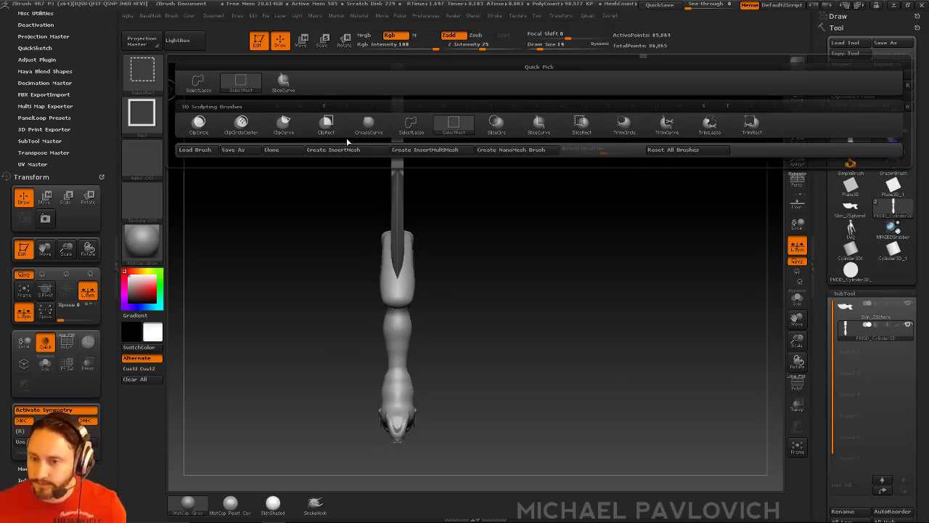
{"action": "left_click", "coordinate": [284, 122]}
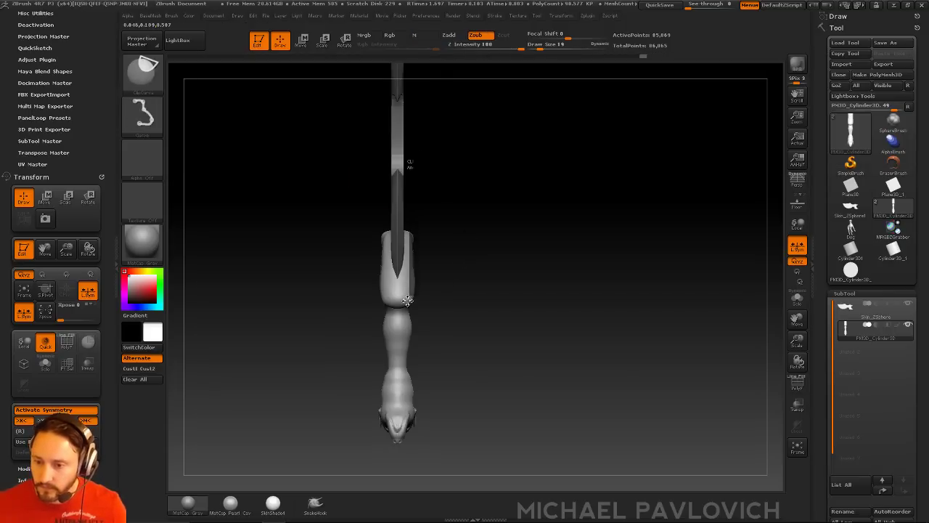
{"action": "left_click_drag", "start_coordinate": [408, 304], "coordinate": [409, 305], "text": "ctrl+shift"}
{"action": "left_click_drag", "start_coordinate": [416, 227], "coordinate": [412, 309], "text": "ctrl+shift"}
{"action": "mouse_move", "coordinate": [565, 272]}
{"action": "left_mouse_down"}
{"action": "mouse_move", "coordinate": [554, 242]}
{"action": "mouse_move", "coordinate": [324, 265]}
{"action": "left_mouse_up"}
Step: Bevel the edges of the guard arms with the TrimDynamic brush at draw size 47
{"action": "mouse_move", "coordinate": [546, 239]}
{"action": "left_mouse_down"}
{"action": "mouse_move", "coordinate": [530, 247]}
{"action": "mouse_move", "coordinate": [571, 240]}
{"action": "mouse_move", "coordinate": [379, 272]}
{"action": "left_mouse_up"}
{"action": "key", "text": "b"}
{"action": "key", "text": "t"}
{"action": "key", "text": "d"}
{"action": "key", "text": "s"}
{"action": "mouse_move", "coordinate": [332, 319]}
{"action": "left_mouse_down"}
{"action": "mouse_move", "coordinate": [365, 269]}
{"action": "mouse_move", "coordinate": [396, 249]}
{"action": "left_mouse_up"}
{"action": "mouse_move", "coordinate": [504, 240]}
{"action": "left_mouse_down"}
{"action": "mouse_move", "coordinate": [468, 243]}
{"action": "mouse_move", "coordinate": [482, 281]}
{"action": "mouse_move", "coordinate": [431, 255]}
{"action": "left_mouse_up"}
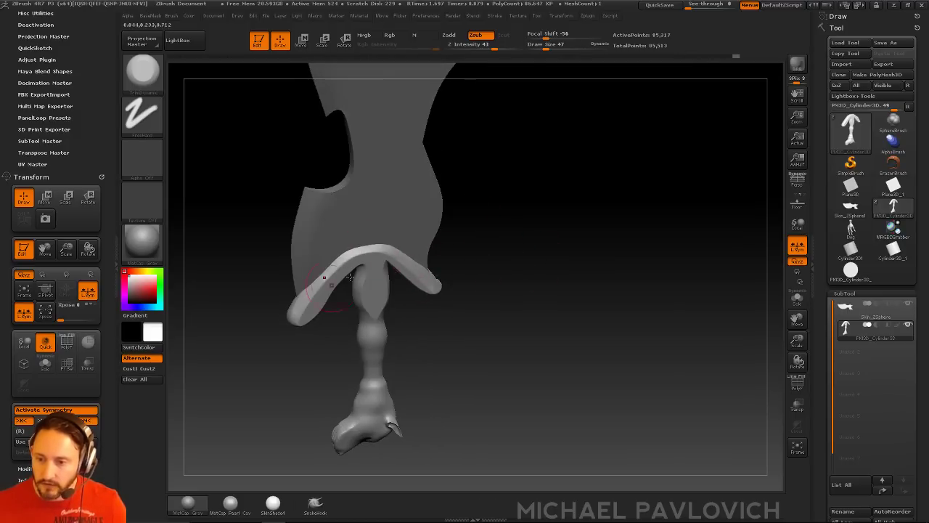
{"action": "left_click_drag", "start_coordinate": [452, 285], "coordinate": [468, 247]}
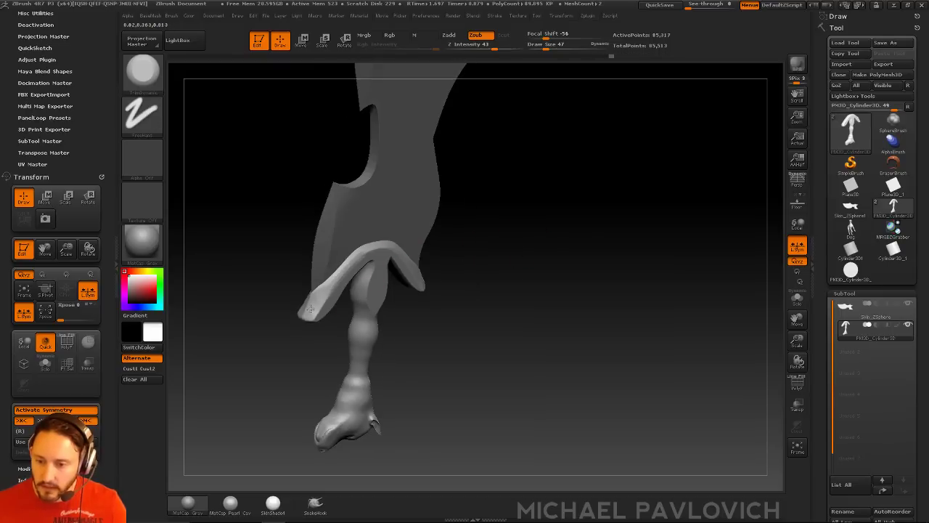
{"action": "right_click_drag", "start_coordinate": [316, 307], "coordinate": [315, 308]}
Step: Isolate the handle, polish the guard's surfaces with the hPolish brush and show the blade again
{"action": "left_click_drag", "start_coordinate": [491, 236], "coordinate": [590, 282]}
{"action": "left_click", "coordinate": [793, 297]}
{"action": "left_click_drag", "start_coordinate": [744, 299], "coordinate": [642, 305]}
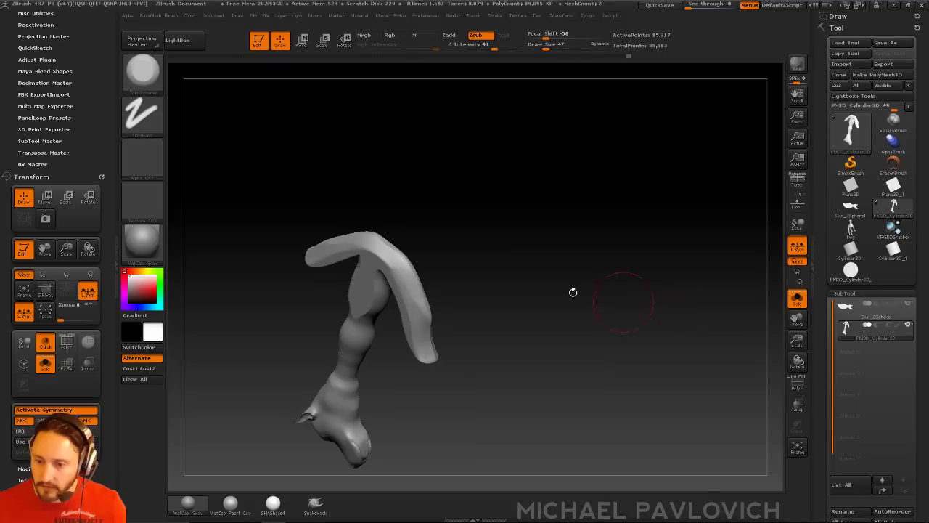
{"action": "left_click_drag", "start_coordinate": [465, 224], "coordinate": [454, 250]}
{"action": "key", "text": "b"}
{"action": "key", "text": "h"}
{"action": "key", "text": "p"}
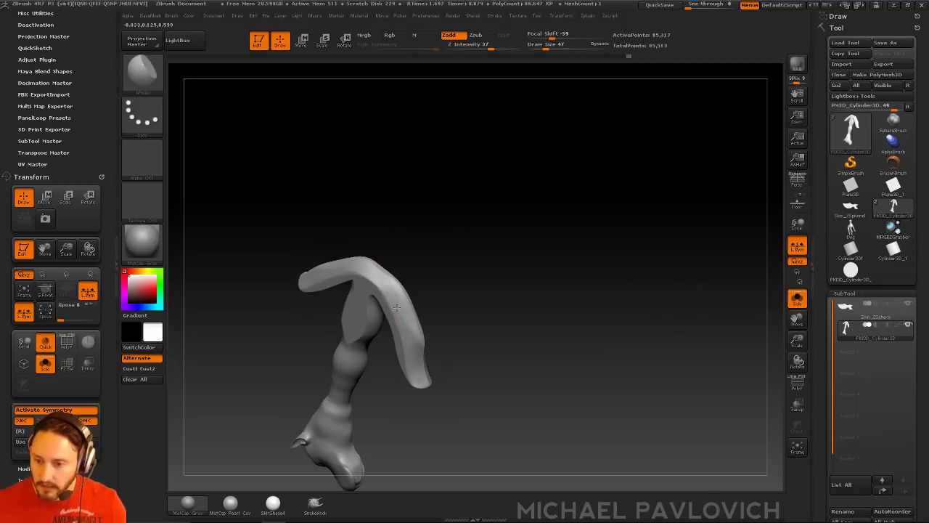
{"action": "left_click_drag", "start_coordinate": [420, 344], "coordinate": [424, 295]}
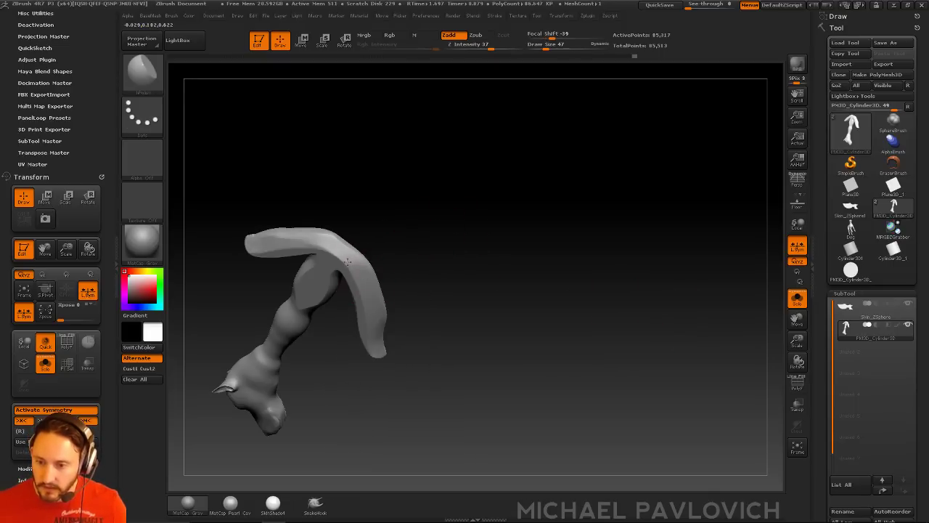
{"action": "left_click_drag", "start_coordinate": [458, 265], "coordinate": [760, 317]}
{"action": "left_click", "coordinate": [798, 298]}
{"action": "mouse_move", "coordinate": [664, 279]}
{"action": "left_mouse_down"}
{"action": "mouse_move", "coordinate": [645, 278]}
{"action": "mouse_move", "coordinate": [661, 284]}
{"action": "left_mouse_up"}
{"action": "key", "text": "b"}
{"action": "key", "text": "i"}
{"action": "key", "text": "b"}
{"action": "key", "text": "m"}
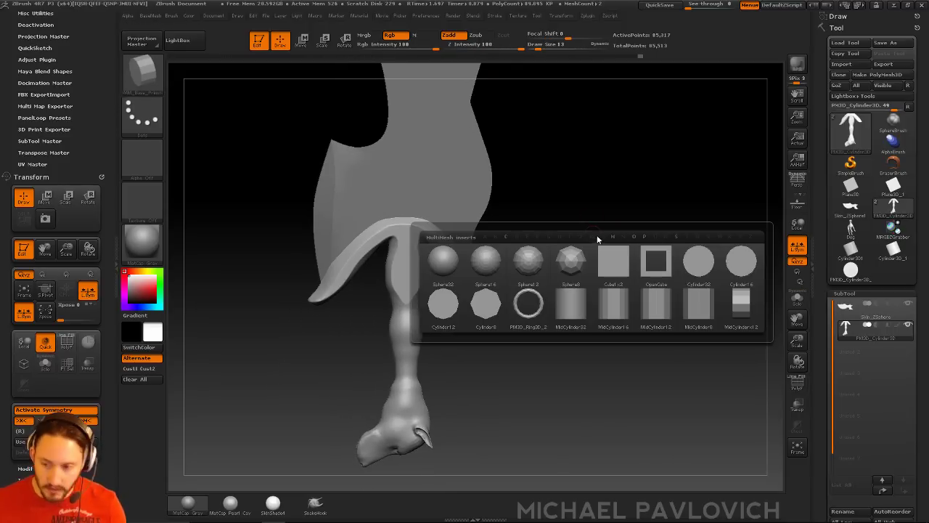
{"action": "key", "text": "b"}
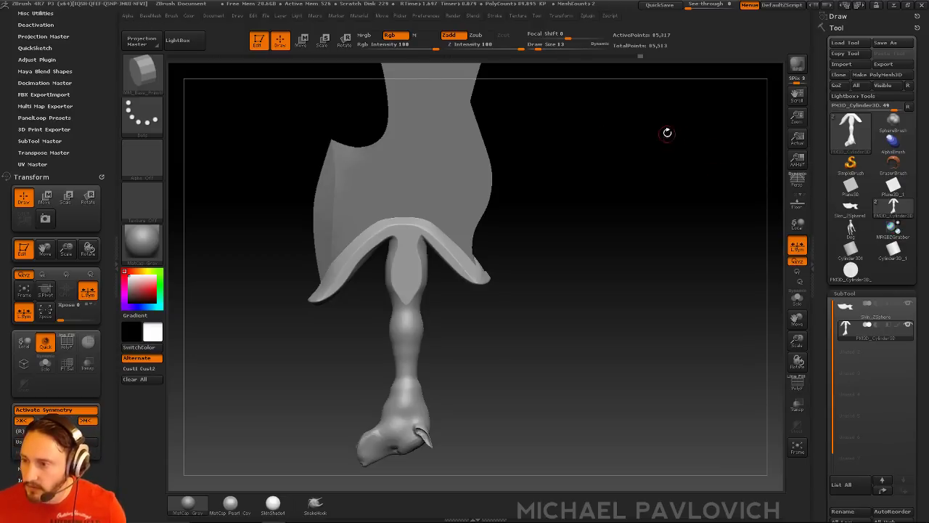
Step: Leave Edit mode, clear the canvas and switch to the SimpleBrush tool
{"action": "left_click_drag", "start_coordinate": [668, 133], "coordinate": [678, 266], "text": "alt"}
{"action": "key", "text": "1"}
{"action": "left_click", "coordinate": [258, 41]}
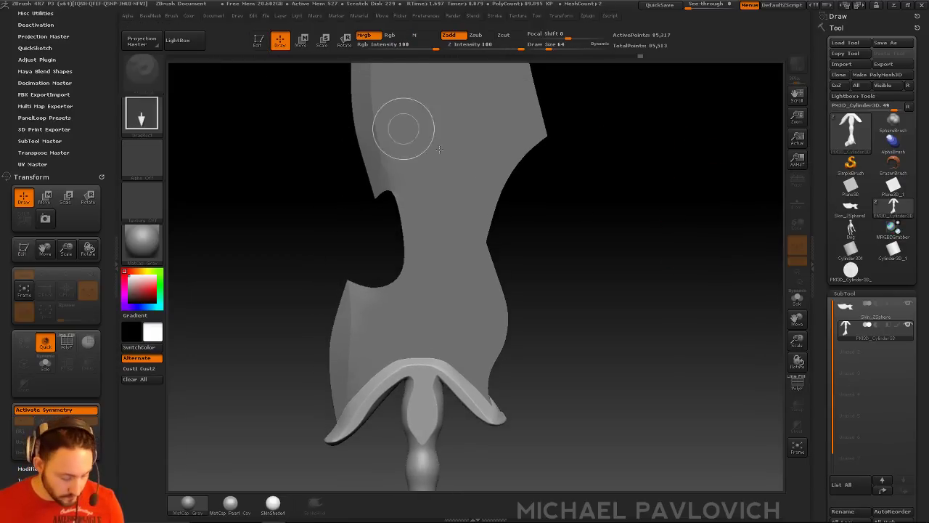
{"action": "key", "text": "ctrl+n"}
{"action": "left_click", "coordinate": [851, 163]}
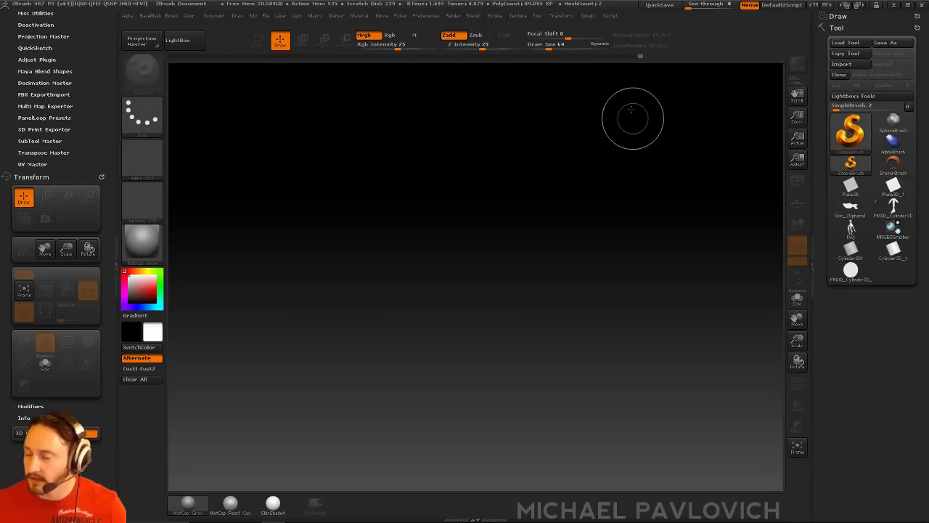
Step: Load the skeleton anatomy model from LightBox's tools and delete all of its other subtools
{"action": "key", "text": "comma"}
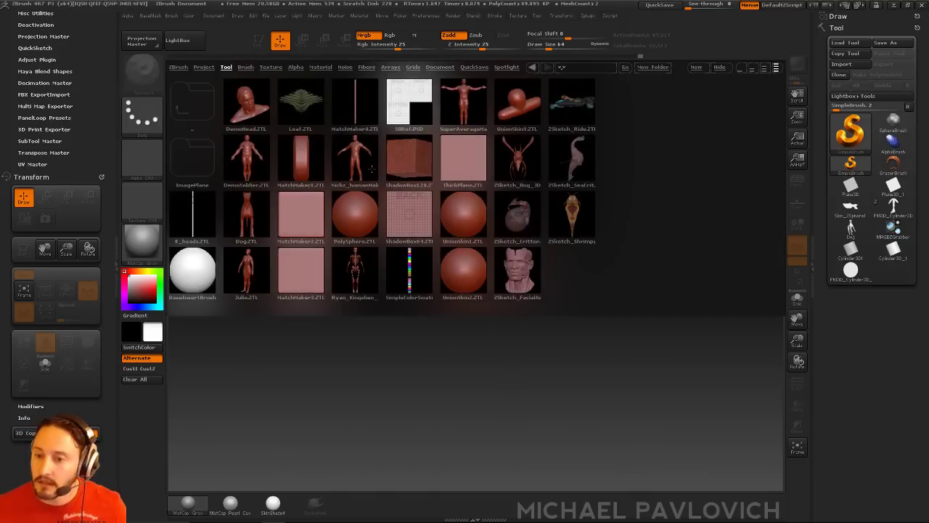
{"action": "double_click", "coordinate": [357, 271]}
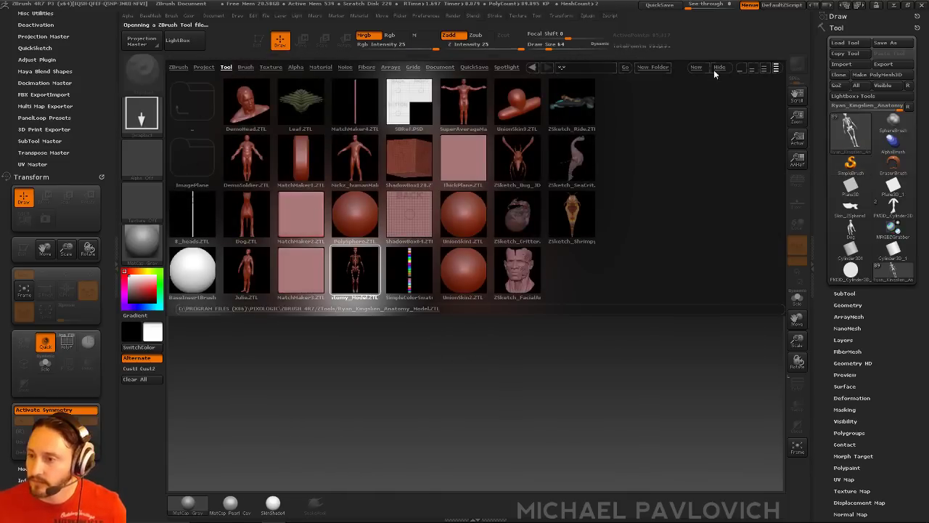
{"action": "left_click", "coordinate": [844, 294]}
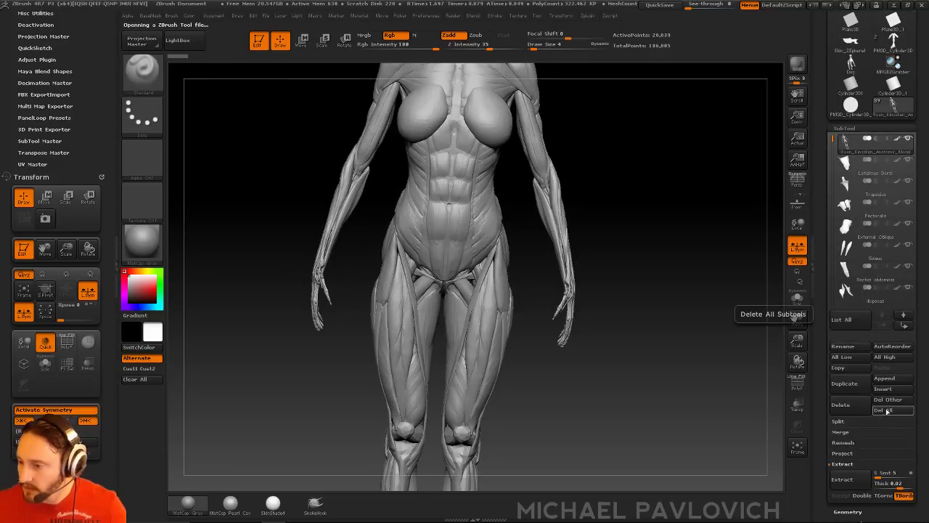
{"action": "left_click", "coordinate": [888, 400]}
Step: Isolate the skull's cranium from the skeleton, split the hidden parts off and show the skull alone
{"action": "left_click_drag", "start_coordinate": [637, 300], "coordinate": [656, 457], "text": "alt"}
{"action": "mouse_move", "coordinate": [476, 206]}
{"action": "left_mouse_down", "text": "ctrl+shift"}
{"action": "mouse_move", "coordinate": [380, 139]}
{"action": "mouse_move", "coordinate": [496, 194]}
{"action": "left_mouse_up", "text": "ctrl+shift"}
{"action": "left_click", "coordinate": [148, 76], "text": "ctrl+shift"}
{"action": "left_click", "coordinate": [323, 87], "text": "ctrl+shift"}
{"action": "key", "text": "ctrl+shift+a"}
{"action": "key", "text": "2"}
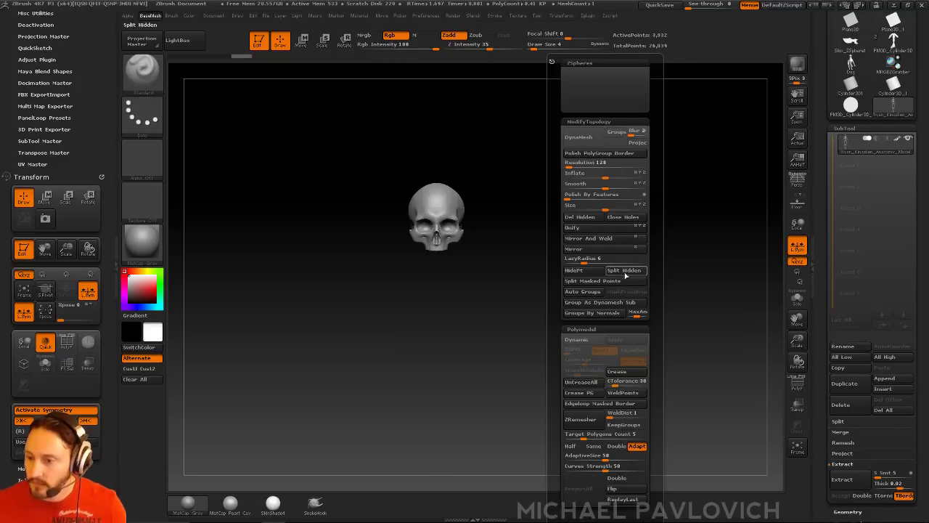
{"action": "left_click", "coordinate": [625, 274]}
{"action": "left_click_drag", "start_coordinate": [552, 263], "coordinate": [634, 341], "text": "alt"}
{"action": "left_click", "coordinate": [798, 299]}
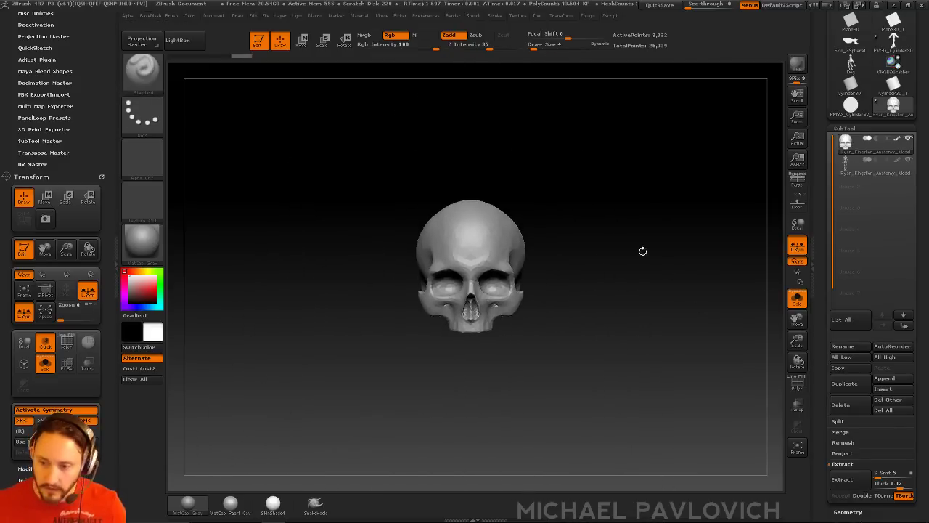
Step: Create a new InsertMesh brush from the skull facing the front
{"action": "key", "text": "b"}
{"action": "left_click", "coordinate": [348, 501]}
{"action": "left_click", "coordinate": [405, 172]}
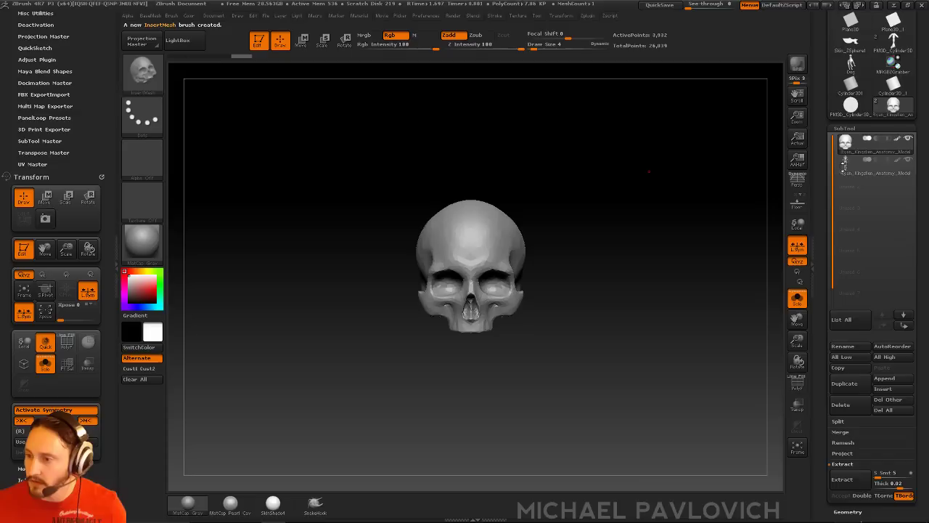
Step: Switch back to the cleaver's handle tool and frame it upright with the guard in view
{"action": "left_click", "coordinate": [872, 85]}
{"action": "key", "text": "f"}
{"action": "mouse_move", "coordinate": [630, 241]}
{"action": "left_mouse_down"}
{"action": "mouse_move", "coordinate": [645, 257]}
{"action": "mouse_move", "coordinate": [662, 242]}
{"action": "mouse_move", "coordinate": [649, 291]}
{"action": "mouse_move", "coordinate": [665, 299]}
{"action": "mouse_move", "coordinate": [654, 320]}
{"action": "left_mouse_up"}
{"action": "mouse_move", "coordinate": [644, 366]}
{"action": "left_mouse_down"}
{"action": "mouse_move", "coordinate": [680, 337]}
{"action": "mouse_move", "coordinate": [575, 150]}
{"action": "mouse_move", "coordinate": [587, 216]}
{"action": "mouse_move", "coordinate": [634, 322]}
{"action": "mouse_move", "coordinate": [621, 293]}
{"action": "left_mouse_up"}
{"action": "key", "text": "f"}
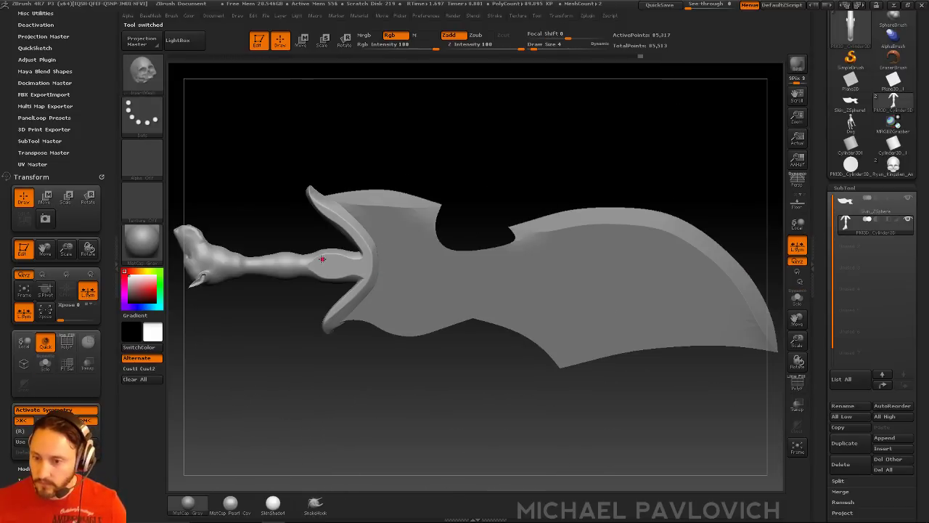
{"action": "left_click_drag", "start_coordinate": [452, 134], "coordinate": [642, 264]}
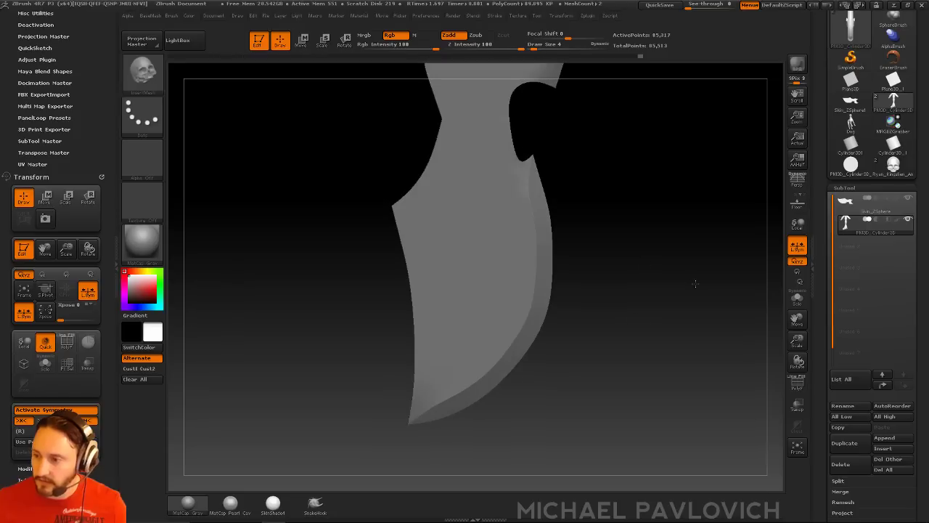
{"action": "left_click_drag", "start_coordinate": [672, 234], "coordinate": [727, 229]}
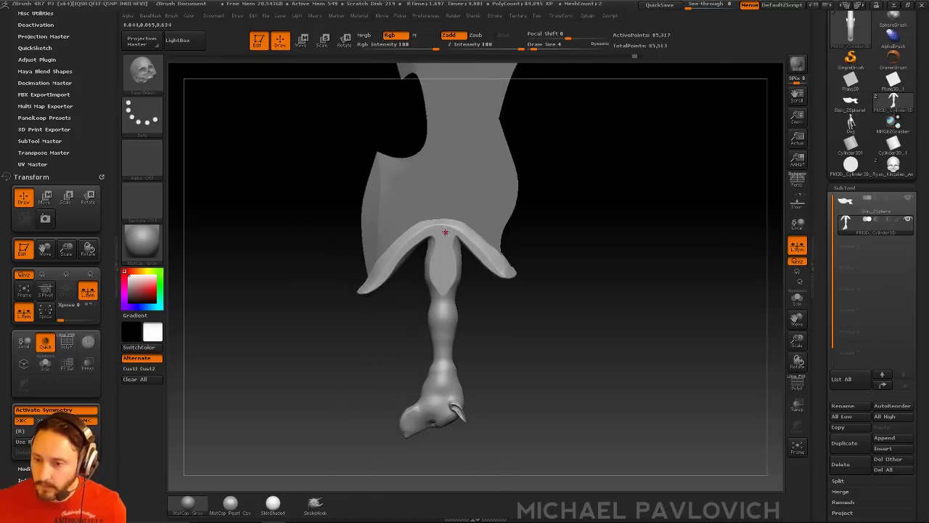
Step: Insert the skull at the centre of the guard and adjust its position and rotation with Transpose
{"action": "left_click_drag", "start_coordinate": [443, 231], "coordinate": [443, 268]}
{"action": "left_click_drag", "start_coordinate": [590, 252], "coordinate": [501, 254]}
{"action": "key", "text": "w"}
{"action": "mouse_move", "coordinate": [404, 246]}
{"action": "left_mouse_down", "text": "shift"}
{"action": "mouse_move", "coordinate": [622, 248]}
{"action": "mouse_move", "coordinate": [530, 249]}
{"action": "mouse_move", "coordinate": [559, 245]}
{"action": "left_mouse_up", "text": "shift"}
{"action": "key", "text": "r"}
{"action": "mouse_move", "coordinate": [480, 255]}
{"action": "left_mouse_down", "text": "shift"}
{"action": "mouse_move", "coordinate": [598, 256]}
{"action": "mouse_move", "coordinate": [592, 276]}
{"action": "mouse_move", "coordinate": [629, 216]}
{"action": "mouse_move", "coordinate": [629, 242]}
{"action": "mouse_move", "coordinate": [672, 235]}
{"action": "left_mouse_up", "text": "shift"}
{"action": "key", "text": "q"}
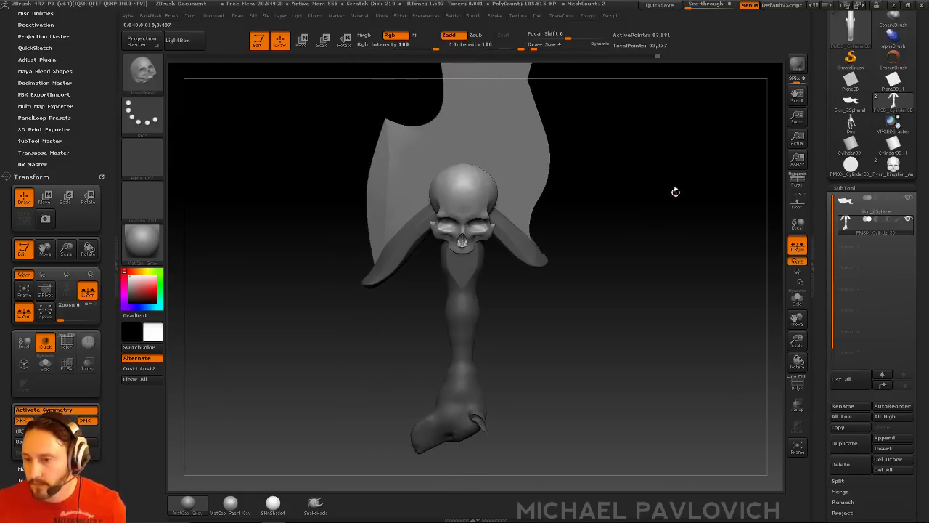
Step: Split the inserted skull from the handle into its own subtool
{"action": "left_click_drag", "start_coordinate": [674, 195], "coordinate": [662, 234], "text": "alt"}
{"action": "key", "text": "2"}
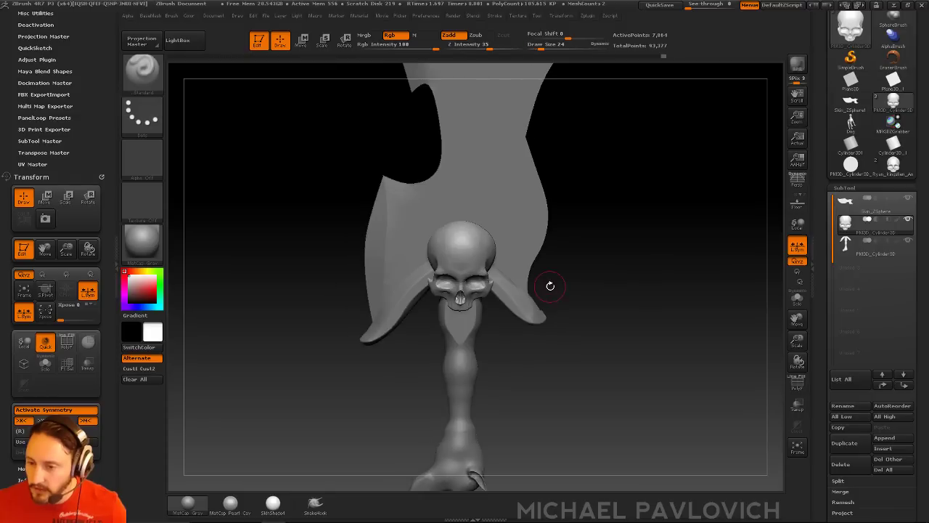
Step: Make the handle subtool active and choose the Horn3 mesh from the IMM Dragon Bones brush
{"action": "left_click", "coordinate": [529, 306], "text": "alt"}
{"action": "left_click_drag", "start_coordinate": [603, 296], "coordinate": [600, 281], "text": "alt"}
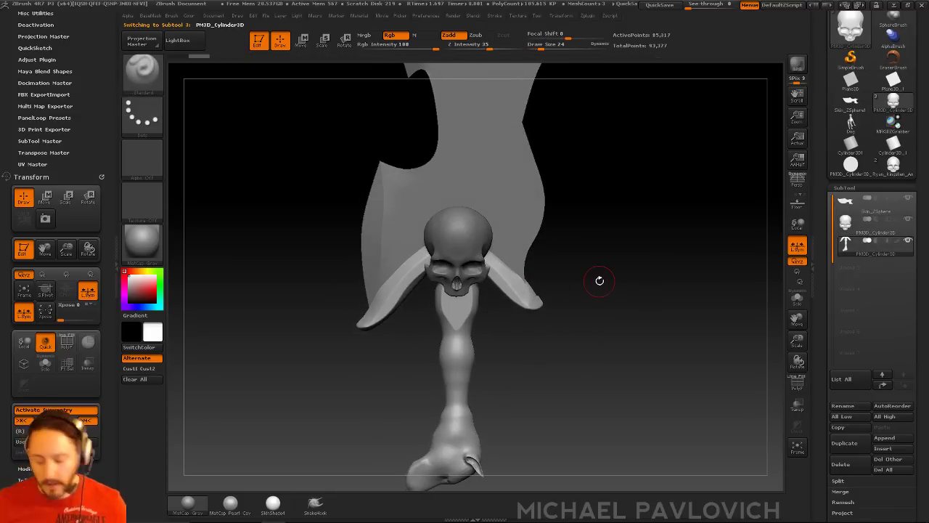
{"action": "key", "text": "b"}
{"action": "left_click", "coordinate": [496, 372]}
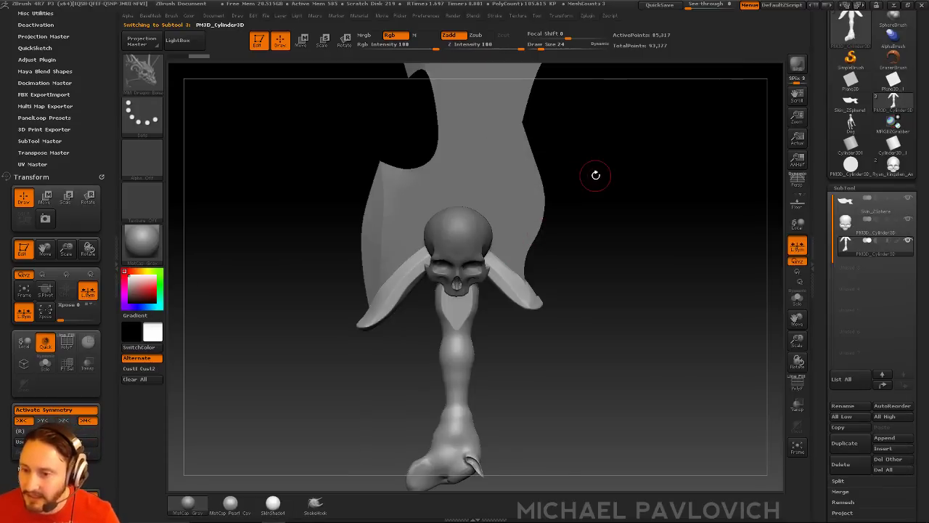
{"action": "key", "text": "m"}
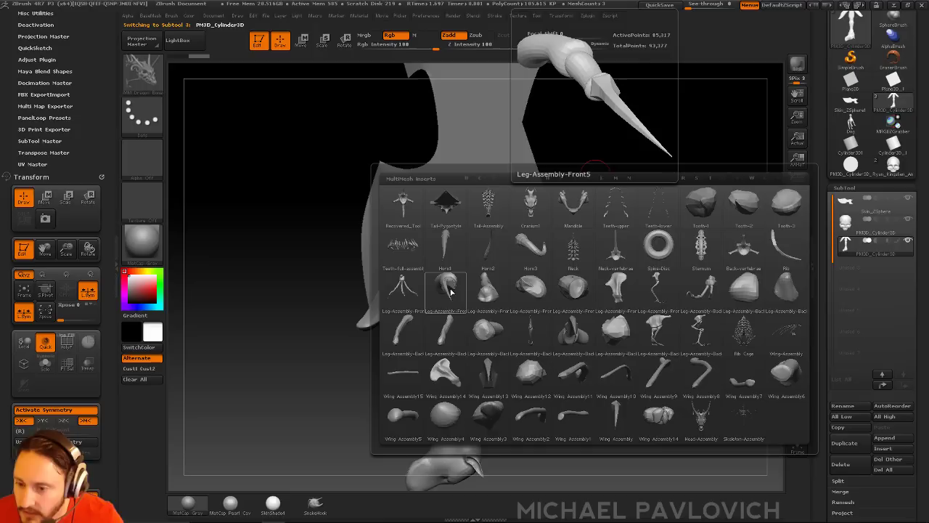
{"action": "mouse_move", "coordinate": [535, 251]}
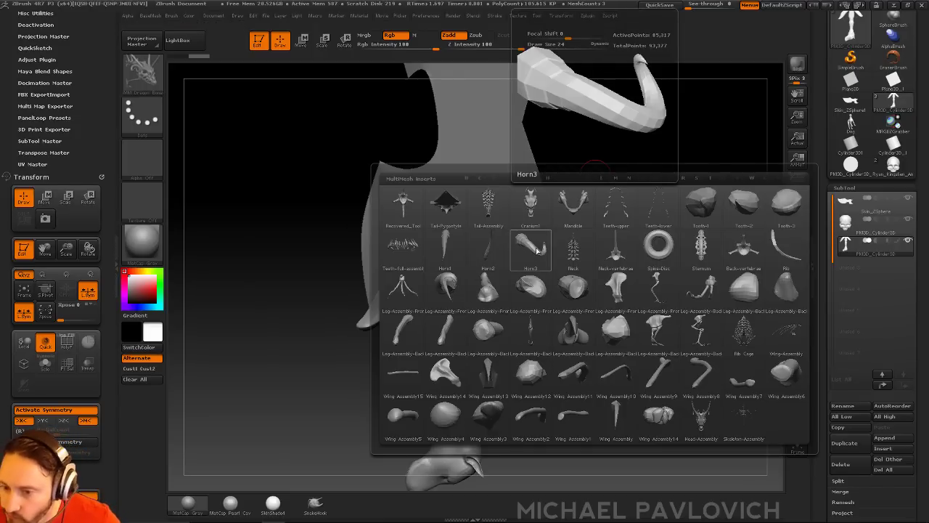
{"action": "left_click", "coordinate": [538, 248]}
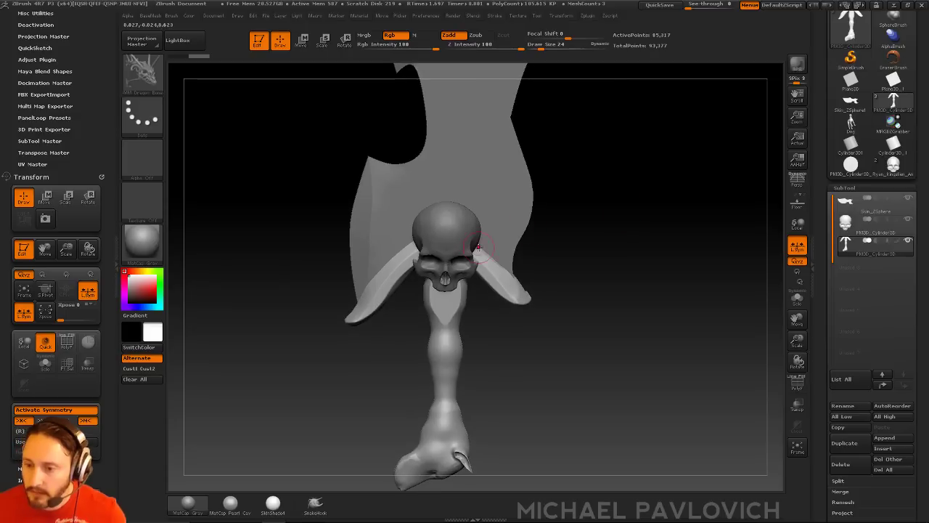
Step: Insert the horn beside the skull's forehead, above the guard, and rotate it to curve downward with Transpose
{"action": "left_click_drag", "start_coordinate": [479, 250], "coordinate": [472, 214]}
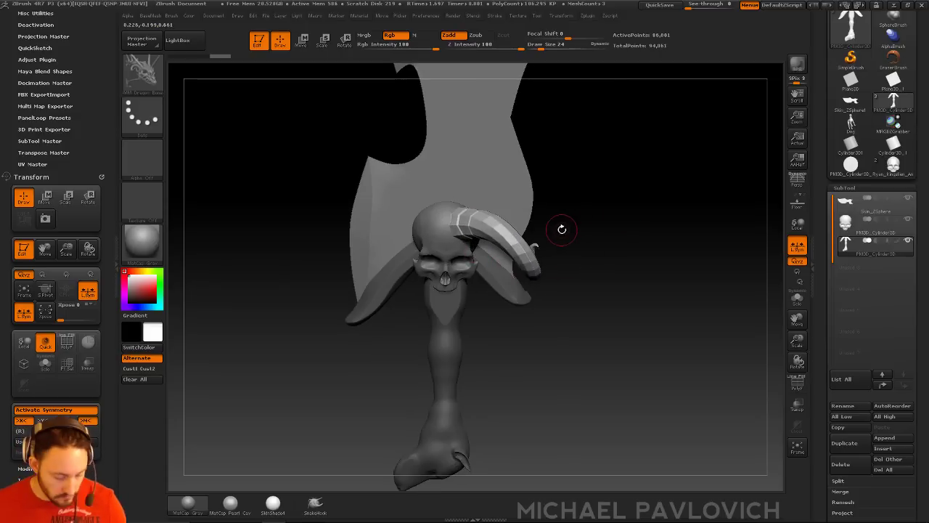
{"action": "key", "text": "r"}
{"action": "left_click_drag", "start_coordinate": [541, 236], "coordinate": [570, 318]}
{"action": "left_click_drag", "start_coordinate": [570, 319], "coordinate": [454, 236]}
{"action": "left_click_drag", "start_coordinate": [562, 205], "coordinate": [570, 302]}
Step: Move the inserted horn with Transpose so its base sits against the upper side of the skull
{"action": "left_click_drag", "start_coordinate": [603, 211], "coordinate": [580, 368], "text": "alt"}
{"action": "mouse_move", "coordinate": [411, 197]}
{"action": "left_mouse_down"}
{"action": "mouse_move", "coordinate": [302, 304]}
{"action": "mouse_move", "coordinate": [355, 322]}
{"action": "mouse_move", "coordinate": [431, 316]}
{"action": "left_mouse_up"}
{"action": "key", "text": "ctrl+z"}
{"action": "key", "text": "w"}
{"action": "left_click_drag", "start_coordinate": [312, 288], "coordinate": [350, 266]}
{"action": "key", "text": "q"}
{"action": "mouse_move", "coordinate": [301, 299]}
{"action": "left_mouse_down"}
{"action": "mouse_move", "coordinate": [672, 199]}
{"action": "mouse_move", "coordinate": [670, 269]}
{"action": "mouse_move", "coordinate": [661, 176]}
{"action": "left_mouse_up"}
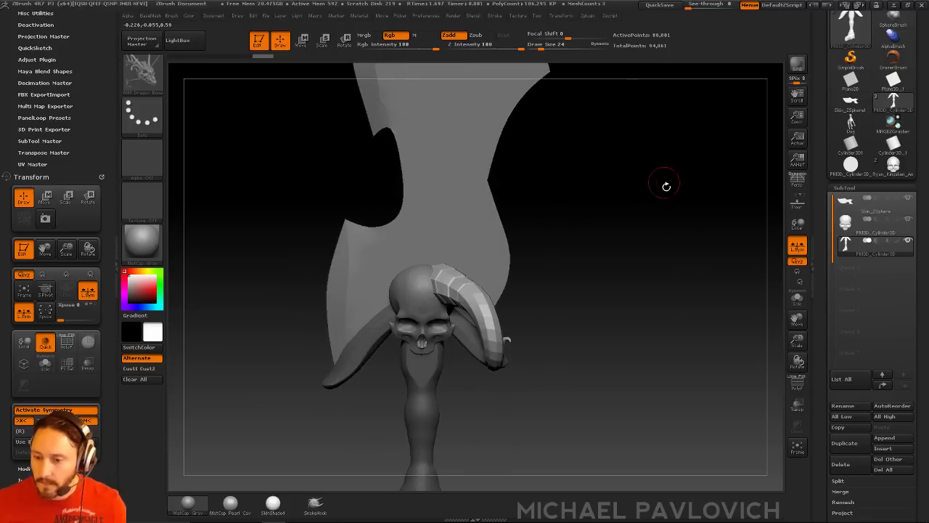
Step: Rotate the curled horns beside the skull with the Transpose line, working from the top view
{"action": "left_click_drag", "start_coordinate": [669, 221], "coordinate": [551, 294]}
{"action": "mouse_move", "coordinate": [342, 312]}
{"action": "left_mouse_down"}
{"action": "mouse_move", "coordinate": [612, 280]}
{"action": "mouse_move", "coordinate": [650, 289]}
{"action": "mouse_move", "coordinate": [566, 282]}
{"action": "mouse_move", "coordinate": [580, 361]}
{"action": "mouse_move", "coordinate": [586, 328]}
{"action": "left_mouse_up"}
{"action": "key", "text": "r"}
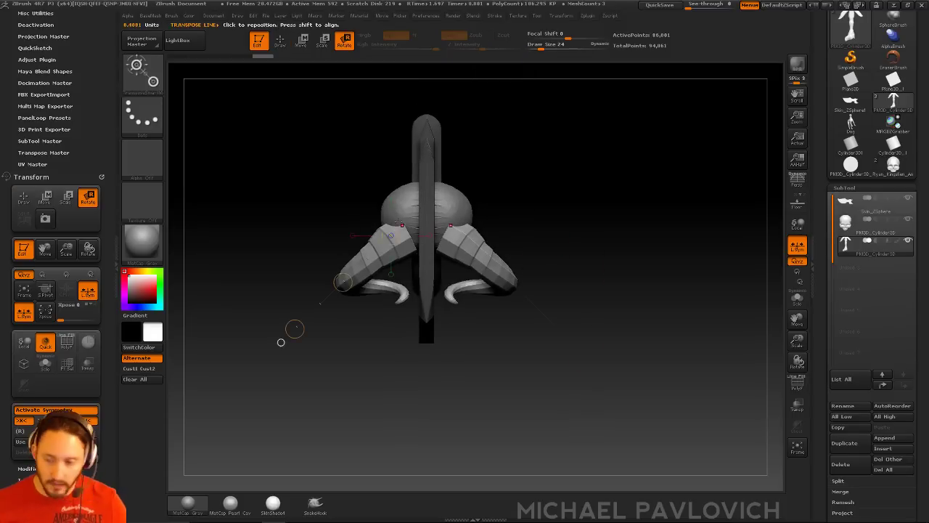
{"action": "mouse_move", "coordinate": [402, 226]}
{"action": "left_mouse_down"}
{"action": "mouse_move", "coordinate": [559, 228]}
{"action": "mouse_move", "coordinate": [499, 315]}
{"action": "mouse_move", "coordinate": [354, 366]}
{"action": "mouse_move", "coordinate": [279, 378]}
{"action": "left_mouse_up"}
{"action": "mouse_move", "coordinate": [630, 305]}
{"action": "left_mouse_down"}
{"action": "mouse_move", "coordinate": [658, 239]}
{"action": "mouse_move", "coordinate": [660, 302]}
{"action": "mouse_move", "coordinate": [648, 260]}
{"action": "mouse_move", "coordinate": [676, 264]}
{"action": "mouse_move", "coordinate": [647, 265]}
{"action": "left_mouse_up"}
Step: Reposition the horns against the skull with Transpose Move and set up a horizontal rotation line across them
{"action": "key", "text": "w"}
{"action": "left_click_drag", "start_coordinate": [402, 282], "coordinate": [563, 292], "text": "shift"}
{"action": "left_click_drag", "start_coordinate": [485, 282], "coordinate": [459, 315]}
{"action": "key", "text": "r"}
{"action": "left_click_drag", "start_coordinate": [368, 316], "coordinate": [548, 316], "text": "shift"}
{"action": "left_click_drag", "start_coordinate": [627, 250], "coordinate": [666, 231], "text": "alt"}
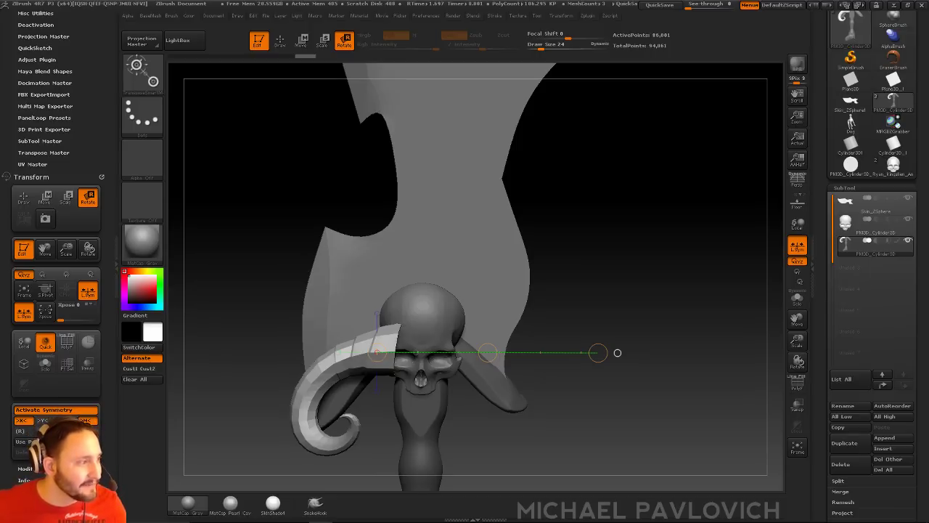
Step: Switch to the browser to look at the "badass swords" image results and return to ZBrush
{"action": "key", "text": "alt+Tab"}
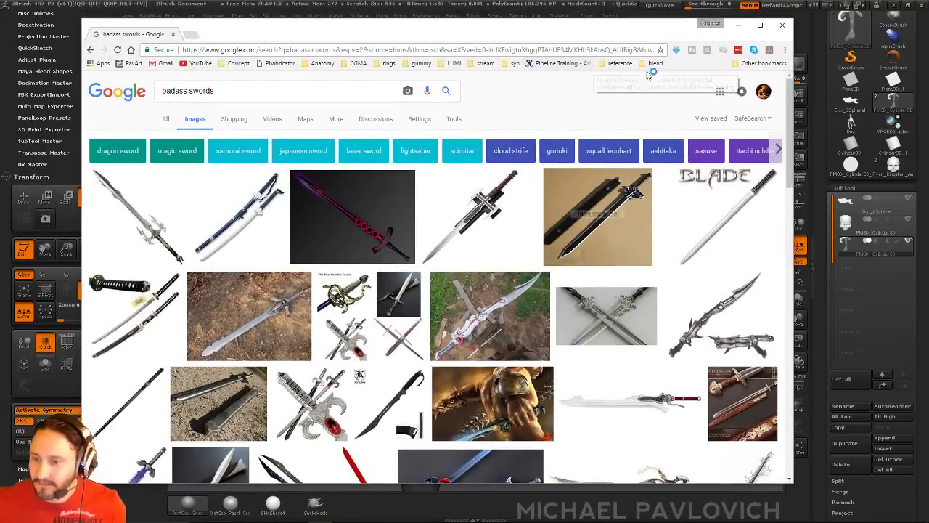
{"action": "left_click_drag", "start_coordinate": [533, 32], "coordinate": [517, 31]}
{"action": "key", "text": "alt+Tab"}
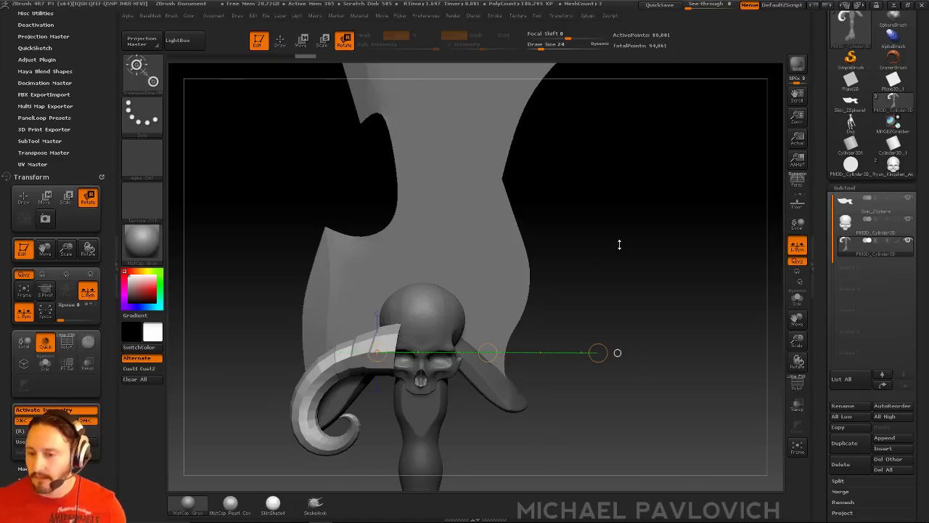
Step: Show the polyframe and split the horns off the handle into their own subtool
{"action": "key", "text": "q"}
{"action": "mouse_move", "coordinate": [635, 243]}
{"action": "left_mouse_down"}
{"action": "mouse_move", "coordinate": [669, 328]}
{"action": "mouse_move", "coordinate": [677, 319]}
{"action": "left_mouse_up"}
{"action": "key", "text": "shift+f"}
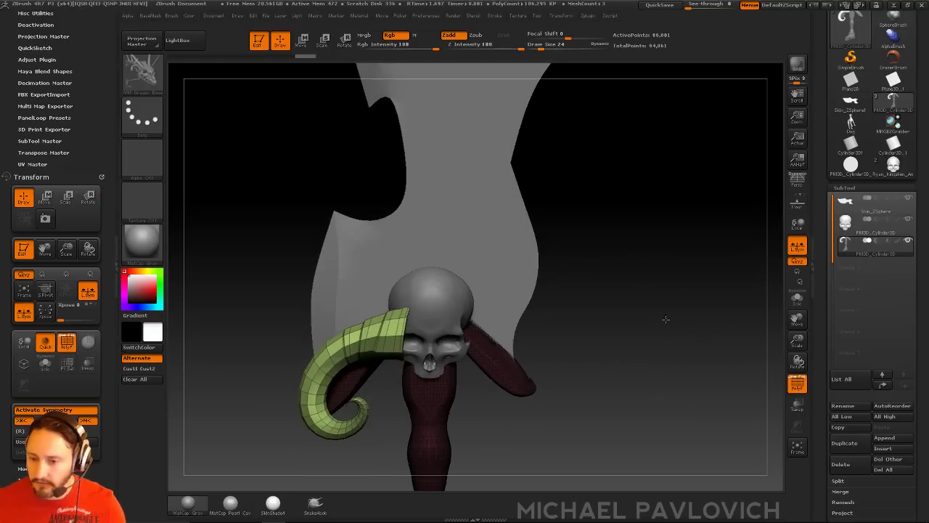
{"action": "key", "text": "2"}
{"action": "left_click", "coordinate": [678, 281]}
{"action": "left_click_drag", "start_coordinate": [563, 319], "coordinate": [566, 307], "text": "alt"}
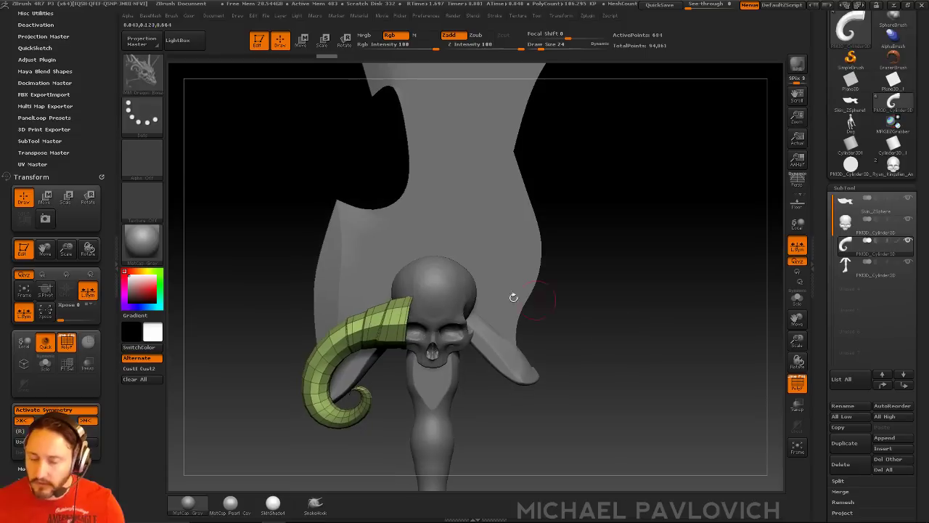
Step: Browse the QuickSave files in LightBox and restore QS_45329
{"action": "left_click", "coordinate": [154, 87], "text": "ctrl+shift"}
{"action": "left_click", "coordinate": [549, 149]}
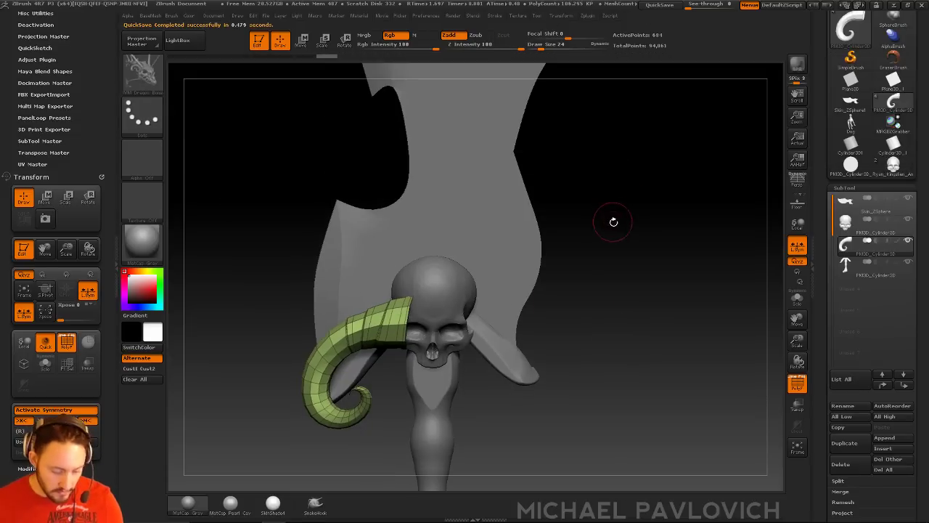
{"action": "left_click", "coordinate": [468, 66]}
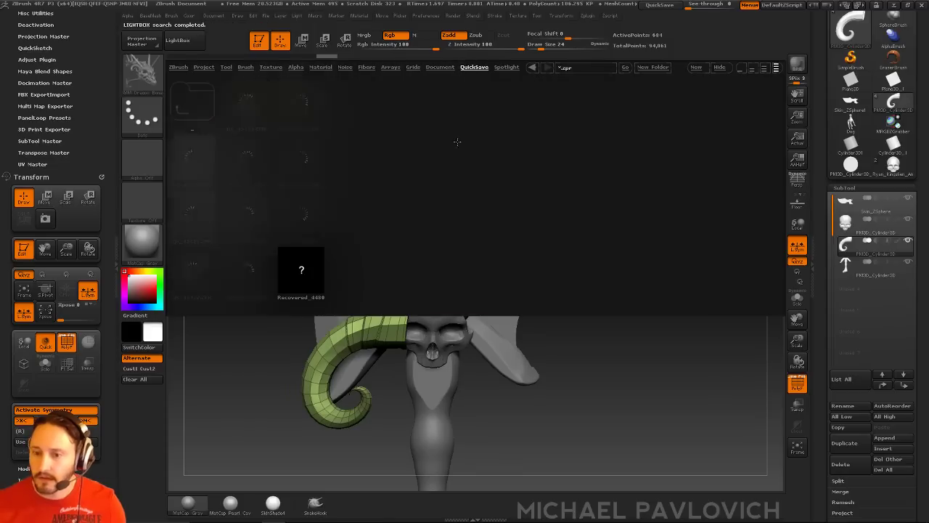
{"action": "double_click", "coordinate": [306, 225]}
{"action": "left_click", "coordinate": [490, 301]}
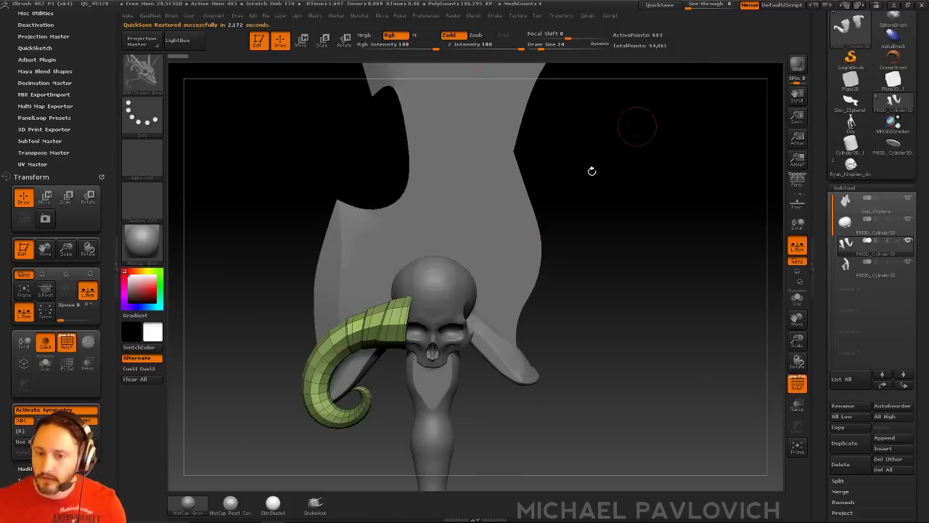
Step: Slice across the horns to divide them into separate polygroup bands
{"action": "mouse_move", "coordinate": [277, 264]}
{"action": "left_mouse_down", "text": "ctrl+shift"}
{"action": "mouse_move", "coordinate": [441, 419]}
{"action": "mouse_move", "coordinate": [423, 448]}
{"action": "left_mouse_up", "text": "ctrl+shift"}
{"action": "left_click_drag", "start_coordinate": [216, 311], "coordinate": [424, 448], "text": "ctrl+shift"}
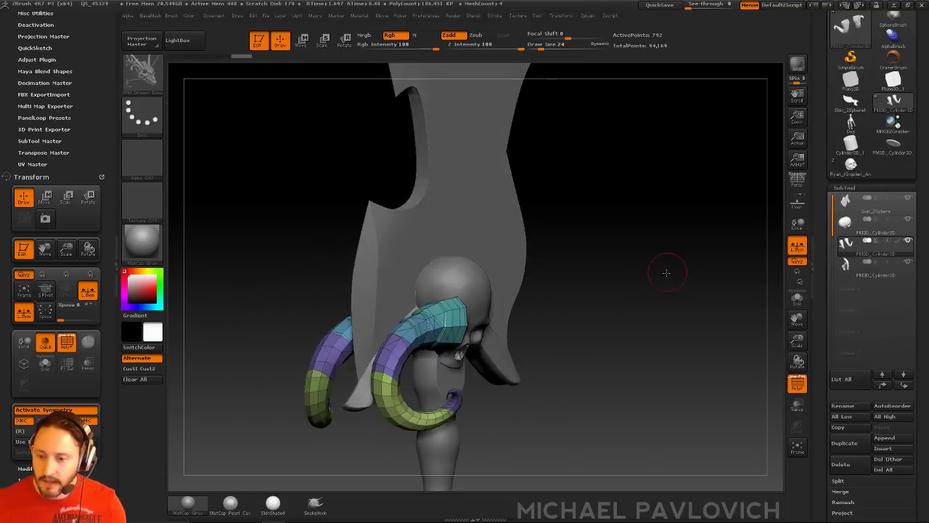
{"action": "mouse_move", "coordinate": [668, 269]}
{"action": "left_mouse_down"}
{"action": "mouse_move", "coordinate": [675, 329]}
{"action": "mouse_move", "coordinate": [376, 324]}
{"action": "left_mouse_up"}
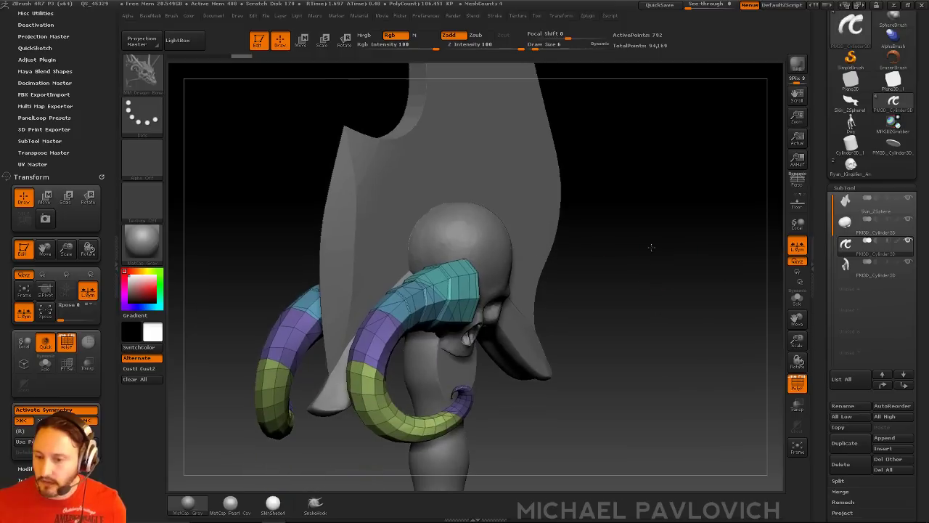
Step: Isolate the horns in Solo mode and try Transpose Move lines on their individual polygroups
{"action": "key", "text": "w"}
{"action": "left_click_drag", "start_coordinate": [457, 298], "coordinate": [684, 297], "text": "shift"}
{"action": "left_click", "coordinate": [375, 340]}
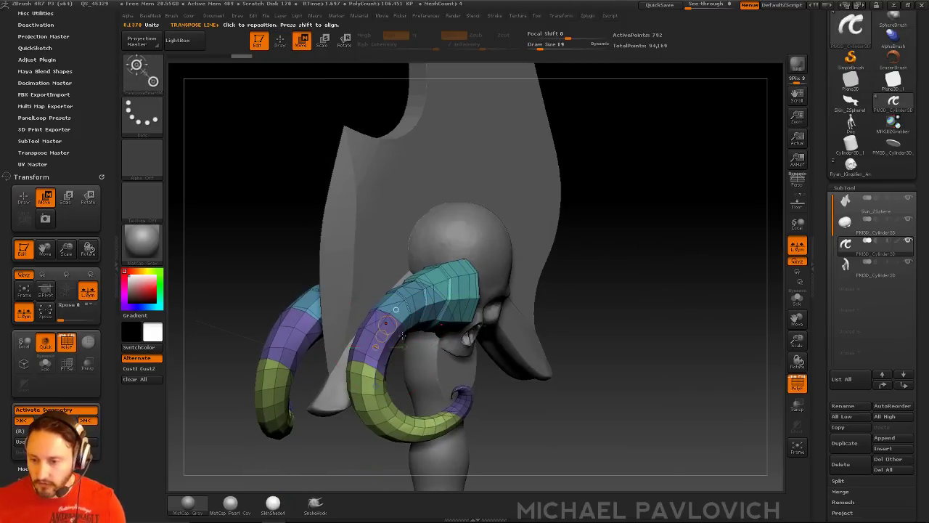
{"action": "left_click", "coordinate": [445, 291]}
{"action": "left_click", "coordinate": [443, 279]}
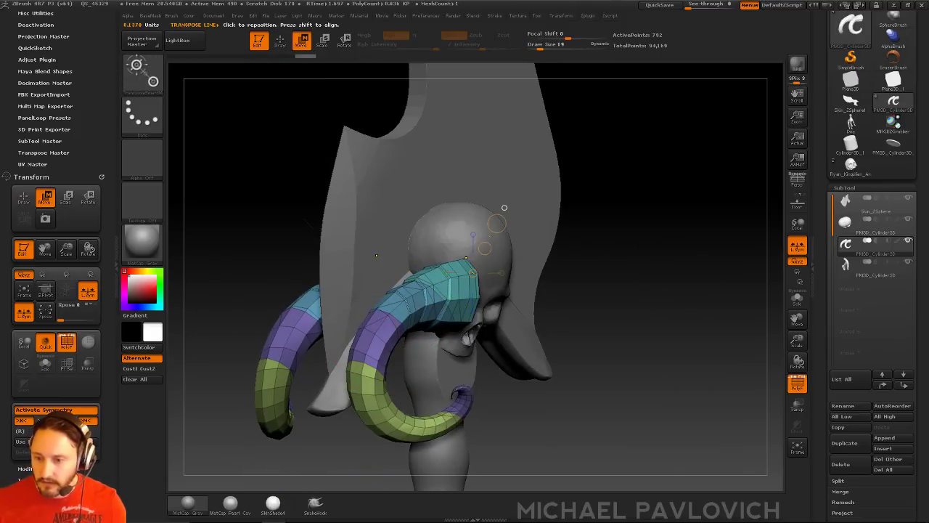
{"action": "left_click", "coordinate": [797, 298]}
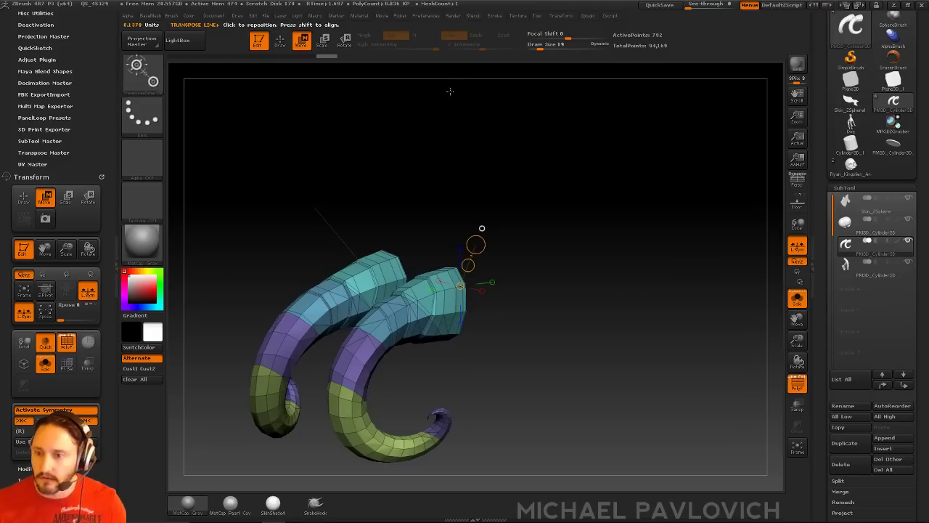
{"action": "key", "text": "ctrl"}
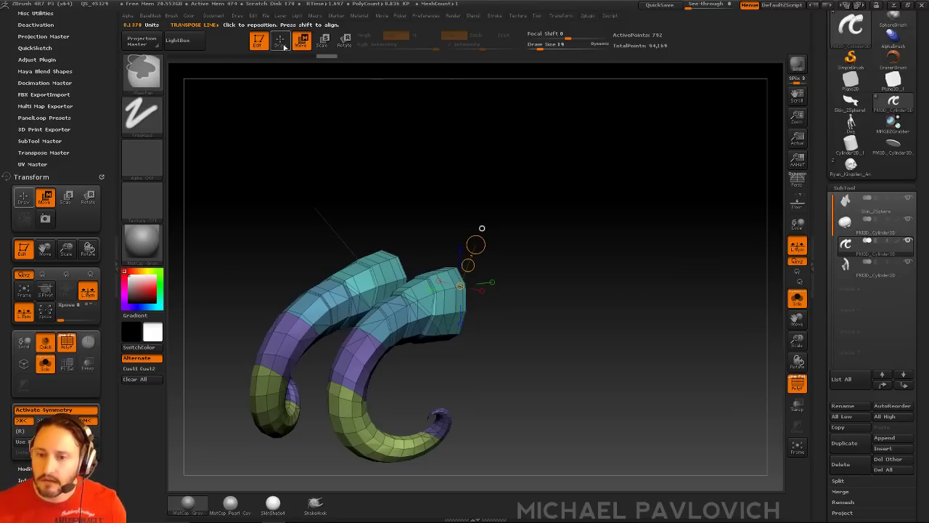
{"action": "left_click_drag", "start_coordinate": [471, 153], "coordinate": [475, 121], "text": "alt"}
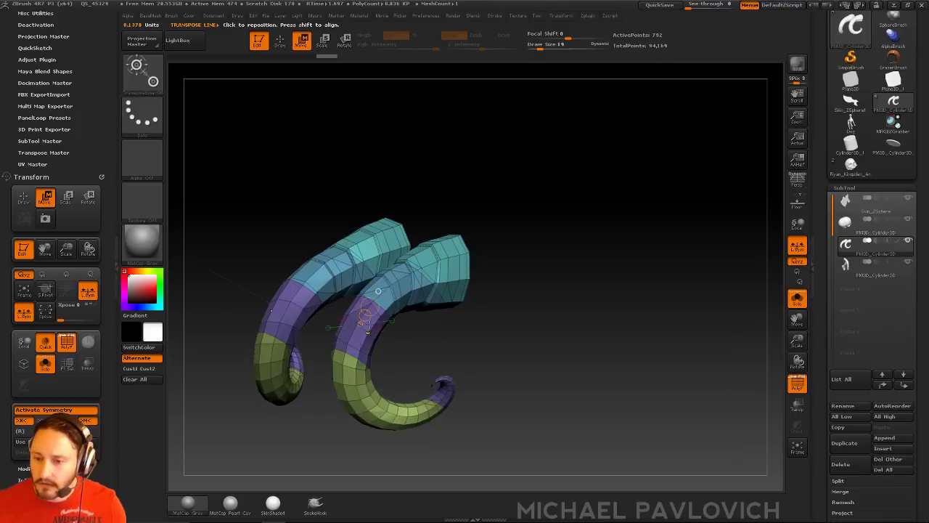
{"action": "left_click_drag", "start_coordinate": [395, 286], "coordinate": [425, 269]}
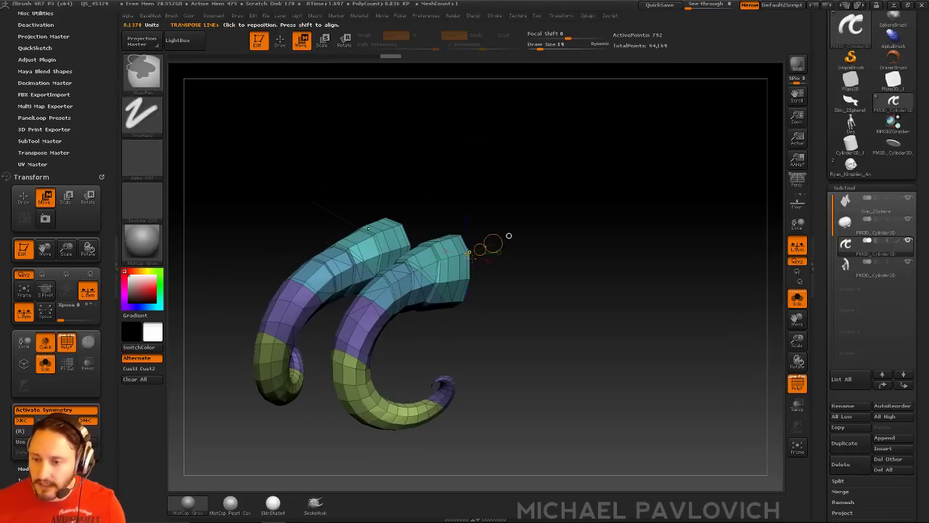
Step: Choose the Transpose brush and try masking the horns by individual polygroup
{"action": "left_click", "coordinate": [144, 73]}
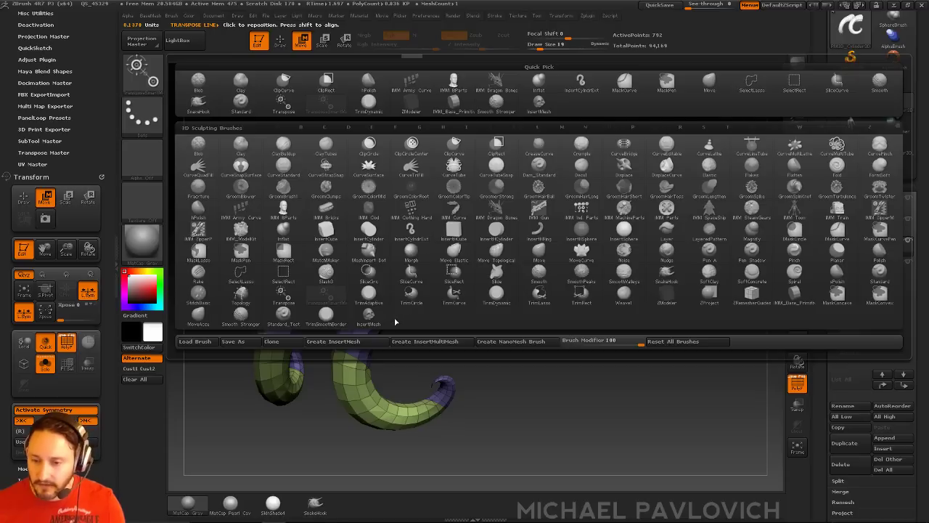
{"action": "left_click", "coordinate": [280, 298]}
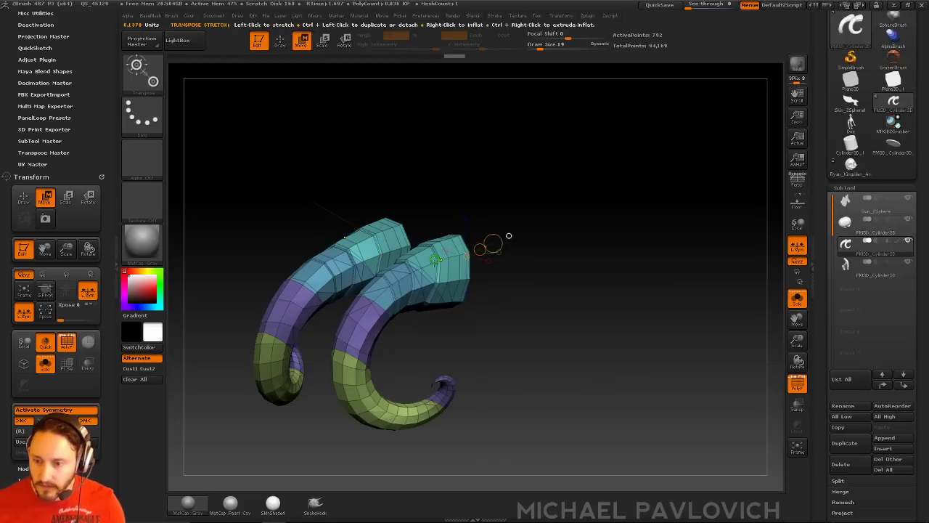
{"action": "left_click", "coordinate": [396, 292], "text": "ctrl"}
{"action": "left_click", "coordinate": [397, 293], "text": "ctrl"}
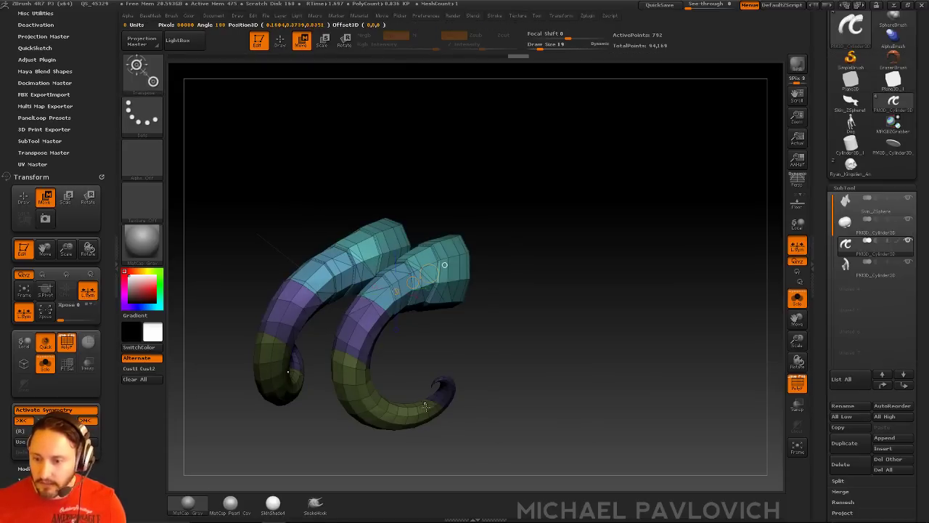
{"action": "left_click_drag", "start_coordinate": [470, 411], "coordinate": [501, 432], "text": "ctrl"}
{"action": "left_click", "coordinate": [431, 248], "text": "ctrl"}
{"action": "left_click", "coordinate": [396, 300], "text": "ctrl"}
{"action": "left_click", "coordinate": [478, 272], "text": "ctrl"}
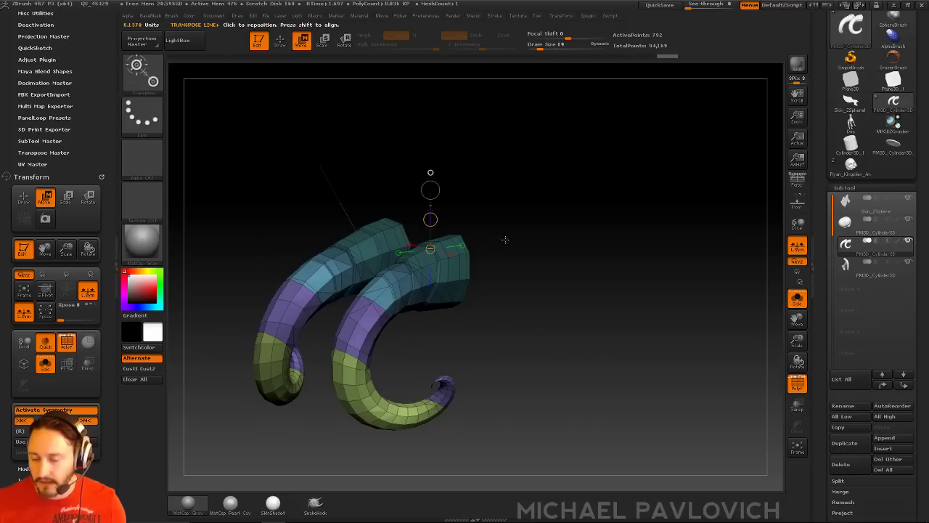
Step: Clear the mask, return to Draw mode and choose the Move brush with a draw size of 50
{"action": "key", "text": "q"}
{"action": "left_click_drag", "start_coordinate": [516, 222], "coordinate": [519, 220]}
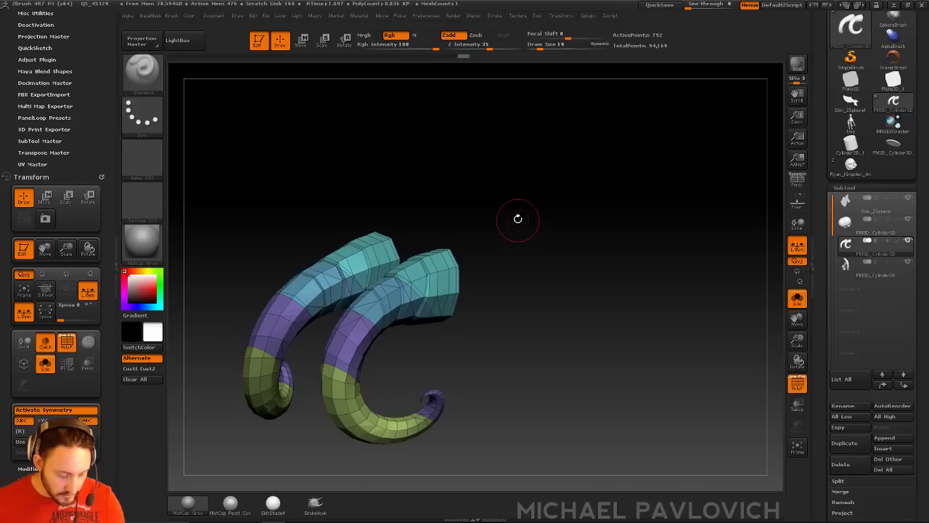
{"action": "key", "text": "s"}
{"action": "left_click", "coordinate": [526, 227]}
{"action": "key", "text": "b"}
{"action": "key", "text": "m"}
{"action": "key", "text": "v"}
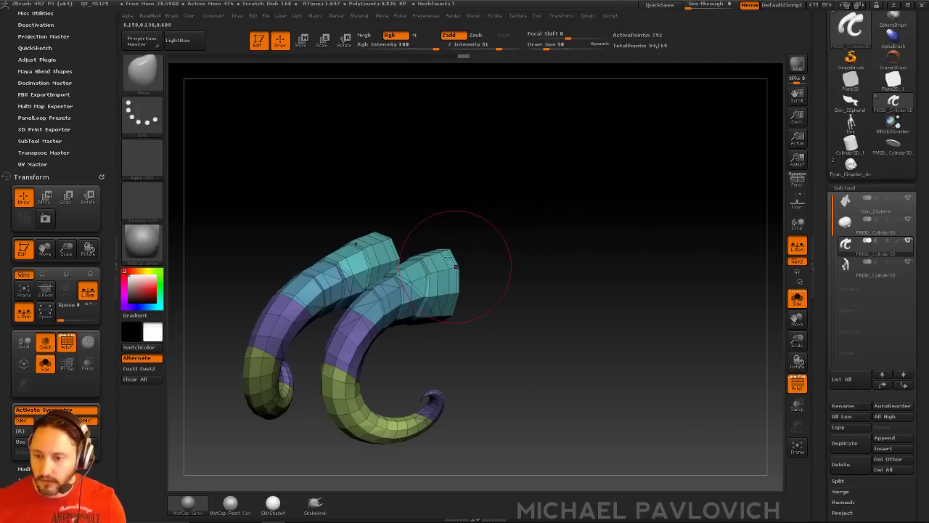
Step: Dock the Brush palette in place of the current palettes and set Auto Masking's Mask By Polygroups to 100
{"action": "left_click", "coordinate": [101, 176]}
{"action": "left_click_drag", "start_coordinate": [101, 177], "coordinate": [99, 208]}
{"action": "left_click", "coordinate": [101, 17]}
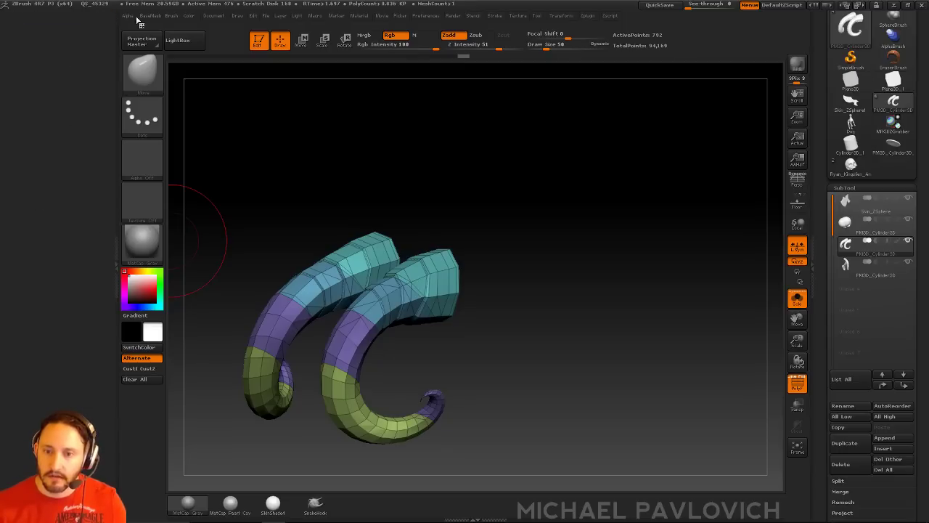
{"action": "left_click", "coordinate": [171, 15]}
{"action": "left_click", "coordinate": [169, 27]}
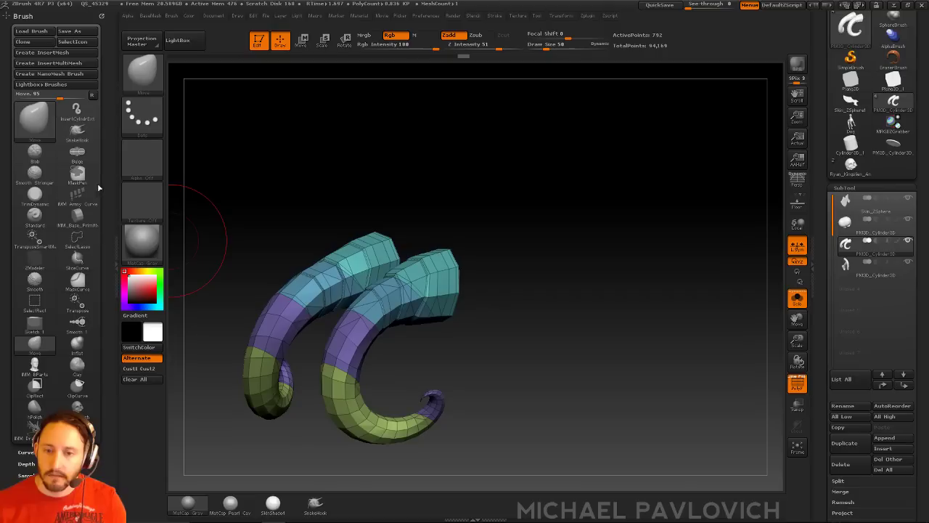
{"action": "left_click", "coordinate": [93, 321]}
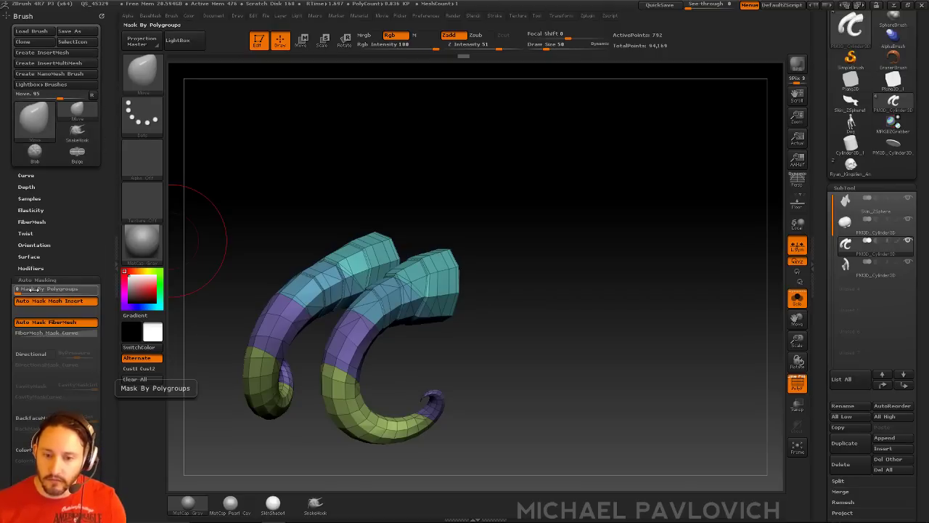
Step: Test polygroup masking by pulling different horn sections with the Move brush, undoing each stroke
{"action": "mouse_move", "coordinate": [445, 274]}
{"action": "left_mouse_down"}
{"action": "mouse_move", "coordinate": [430, 280]}
{"action": "mouse_move", "coordinate": [450, 234]}
{"action": "left_mouse_up"}
{"action": "key", "text": "ctrl+z"}
{"action": "mouse_move", "coordinate": [385, 292]}
{"action": "left_mouse_down"}
{"action": "mouse_move", "coordinate": [218, 133]}
{"action": "mouse_move", "coordinate": [250, 140]}
{"action": "left_mouse_up"}
{"action": "key", "text": "ctrl+z"}
{"action": "key", "text": "s"}
{"action": "mouse_move", "coordinate": [354, 372]}
{"action": "left_mouse_down"}
{"action": "mouse_move", "coordinate": [405, 378]}
{"action": "mouse_move", "coordinate": [386, 363]}
{"action": "left_mouse_up"}
{"action": "key", "text": "ctrl+z"}
{"action": "mouse_move", "coordinate": [373, 422]}
{"action": "left_mouse_down"}
{"action": "mouse_move", "coordinate": [365, 445]}
{"action": "mouse_move", "coordinate": [366, 406]}
{"action": "mouse_move", "coordinate": [406, 387]}
{"action": "mouse_move", "coordinate": [367, 436]}
{"action": "left_mouse_up"}
{"action": "key", "text": "ctrl+z"}
{"action": "mouse_move", "coordinate": [445, 279]}
{"action": "left_mouse_down"}
{"action": "mouse_move", "coordinate": [489, 311]}
{"action": "mouse_move", "coordinate": [477, 297]}
{"action": "mouse_move", "coordinate": [475, 180]}
{"action": "left_mouse_up"}
{"action": "key", "text": "ctrl+z"}
Step: Test polygroup masking on the horns with Clay brush strokes at a draw size of 59, undoing them
{"action": "key", "text": "s"}
{"action": "left_click_drag", "start_coordinate": [560, 262], "coordinate": [544, 264]}
{"action": "key", "text": "b"}
{"action": "key", "text": "c"}
{"action": "key", "text": "l"}
{"action": "key", "text": "s"}
{"action": "left_click_drag", "start_coordinate": [459, 289], "coordinate": [440, 289]}
{"action": "mouse_move", "coordinate": [431, 256]}
{"action": "left_mouse_down"}
{"action": "mouse_move", "coordinate": [419, 288]}
{"action": "mouse_move", "coordinate": [432, 263]}
{"action": "left_mouse_up"}
{"action": "left_click_drag", "start_coordinate": [483, 279], "coordinate": [471, 247]}
{"action": "key", "text": "ctrl+z"}
{"action": "mouse_move", "coordinate": [399, 285]}
{"action": "left_mouse_down", "text": "alt"}
{"action": "mouse_move", "coordinate": [349, 345]}
{"action": "mouse_move", "coordinate": [369, 350]}
{"action": "left_mouse_up", "text": "alt"}
{"action": "key", "text": "ctrl+z"}
{"action": "key", "text": "ctrl+shift+z"}
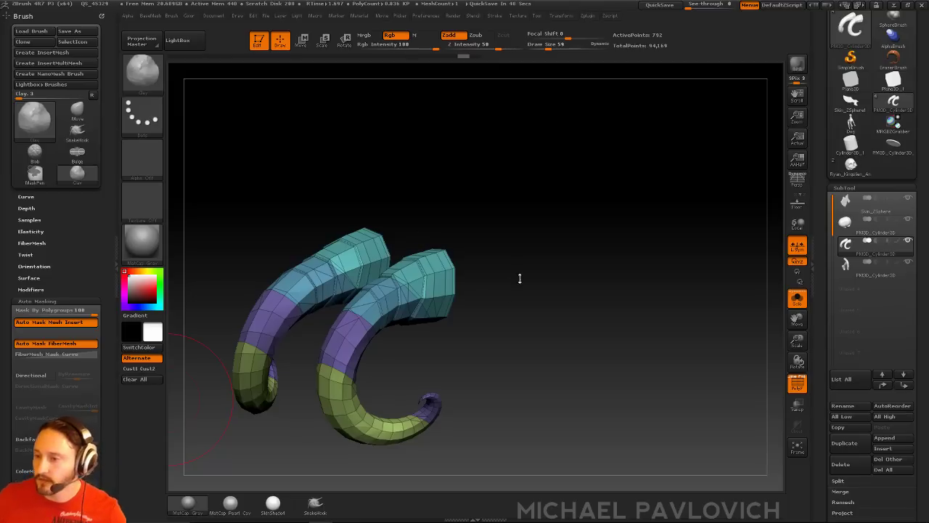
Step: Undo the test edits and polygroup slices on the horns, and turn off Solo mode
{"action": "left_click_drag", "start_coordinate": [520, 279], "coordinate": [538, 251]}
{"action": "key", "text": "ctrl+z"}
{"action": "key", "text": "ctrl+z"}
{"action": "key", "text": "ctrl+z"}
{"action": "key", "text": "ctrl+z"}
{"action": "key", "text": "ctrl+z"}
{"action": "key", "text": "ctrl+z"}
{"action": "left_click", "coordinate": [558, 242], "text": "ctrl"}
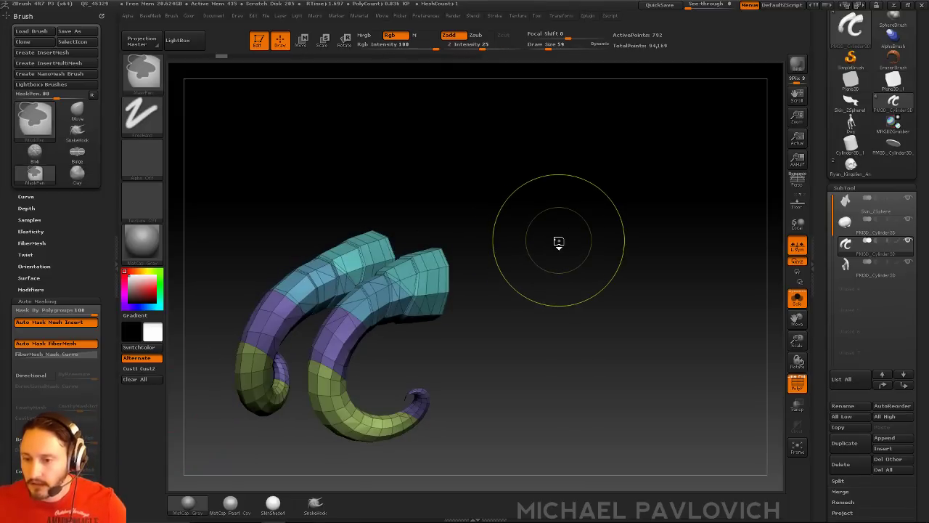
{"action": "key", "text": "shift+f"}
{"action": "left_click", "coordinate": [797, 298]}
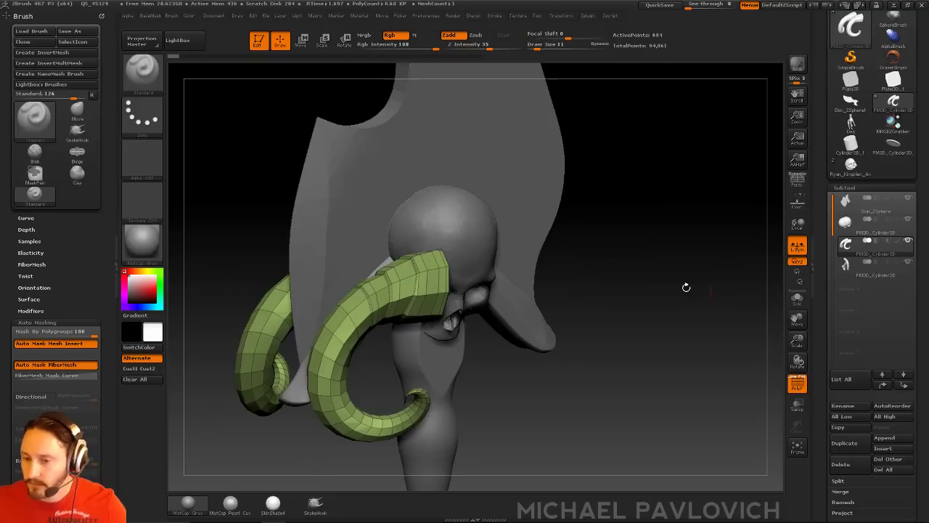
Step: Rotate the horns with a Transpose line from the back view, accepting removal of the newer undo history
{"action": "left_click_drag", "start_coordinate": [747, 300], "coordinate": [651, 269]}
{"action": "left_click_drag", "start_coordinate": [720, 224], "coordinate": [663, 238]}
{"action": "key", "text": "r"}
{"action": "mouse_move", "coordinate": [446, 239]}
{"action": "left_mouse_down"}
{"action": "mouse_move", "coordinate": [623, 241]}
{"action": "mouse_move", "coordinate": [618, 284]}
{"action": "mouse_move", "coordinate": [628, 251]}
{"action": "mouse_move", "coordinate": [556, 310]}
{"action": "mouse_move", "coordinate": [584, 301]}
{"action": "left_mouse_up"}
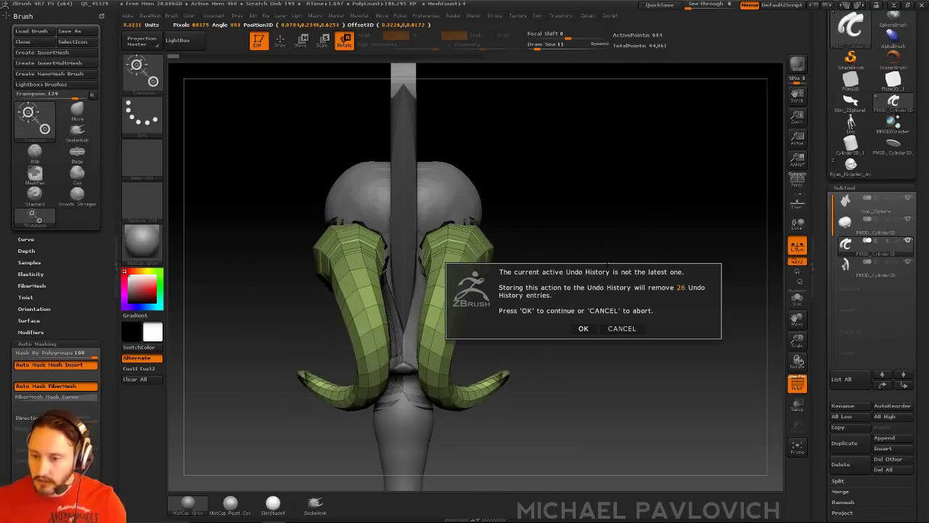
{"action": "left_click", "coordinate": [584, 328]}
Step: Reshape the inner sides of the horns from the top view with a large Move brush at draw size 97
{"action": "left_click_drag", "start_coordinate": [608, 199], "coordinate": [579, 254]}
{"action": "key", "text": "q"}
{"action": "key", "text": "s"}
{"action": "left_click_drag", "start_coordinate": [540, 348], "coordinate": [522, 350]}
{"action": "key", "text": "b"}
{"action": "key", "text": "m"}
{"action": "key", "text": "v"}
{"action": "key", "text": "s"}
{"action": "left_click", "coordinate": [427, 344]}
{"action": "left_click_drag", "start_coordinate": [426, 343], "coordinate": [397, 342]}
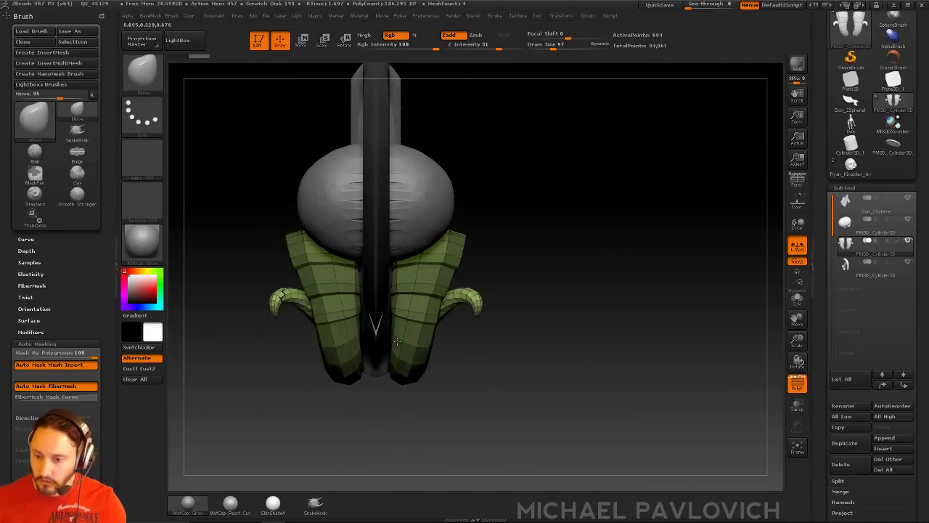
{"action": "left_click_drag", "start_coordinate": [408, 309], "coordinate": [401, 309]}
{"action": "left_click_drag", "start_coordinate": [414, 344], "coordinate": [408, 342]}
Step: Reduce the Move brush to draw size 45 and reposition the horns from the back view with Transpose Move
{"action": "left_click_drag", "start_coordinate": [570, 341], "coordinate": [567, 265], "text": "shift"}
{"action": "key", "text": "s"}
{"action": "left_click_drag", "start_coordinate": [565, 300], "coordinate": [581, 247]}
{"action": "key", "text": "s"}
{"action": "left_click_drag", "start_coordinate": [532, 263], "coordinate": [533, 245], "text": "alt"}
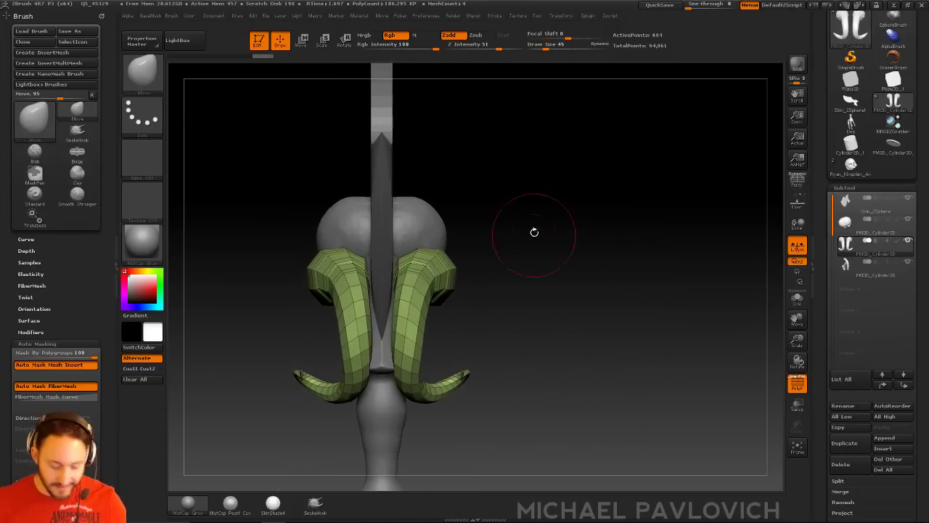
{"action": "key", "text": "w"}
{"action": "left_click_drag", "start_coordinate": [432, 281], "coordinate": [581, 283], "text": "shift"}
{"action": "mouse_move", "coordinate": [507, 282]}
{"action": "left_mouse_down"}
{"action": "mouse_move", "coordinate": [496, 281]}
{"action": "mouse_move", "coordinate": [568, 257]}
{"action": "mouse_move", "coordinate": [613, 258]}
{"action": "left_mouse_up"}
Step: Set the draw size to 6 and rotate the horns from the front view around their base at the skull
{"action": "key", "text": "q"}
{"action": "key", "text": "s"}
{"action": "mouse_move", "coordinate": [611, 260]}
{"action": "left_mouse_down"}
{"action": "mouse_move", "coordinate": [599, 259]}
{"action": "mouse_move", "coordinate": [616, 250]}
{"action": "left_mouse_up"}
{"action": "key", "text": "r"}
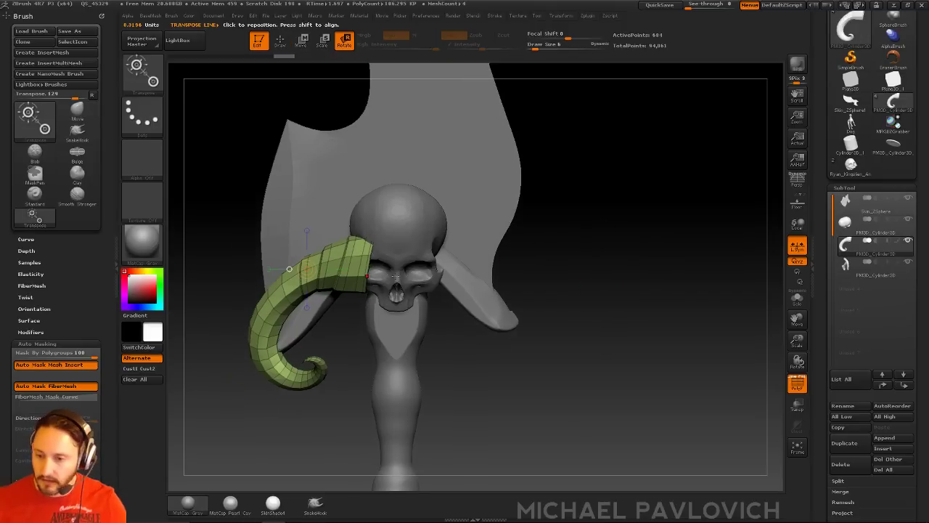
{"action": "mouse_move", "coordinate": [512, 276]}
{"action": "left_mouse_down"}
{"action": "mouse_move", "coordinate": [602, 291]}
{"action": "mouse_move", "coordinate": [604, 205]}
{"action": "mouse_move", "coordinate": [599, 227]}
{"action": "left_mouse_up"}
Step: Move the horns closer to the skull's centre line with Transpose Move from the front and top views
{"action": "key", "text": "w"}
{"action": "left_click_drag", "start_coordinate": [481, 268], "coordinate": [471, 263]}
{"action": "left_click_drag", "start_coordinate": [565, 244], "coordinate": [551, 352]}
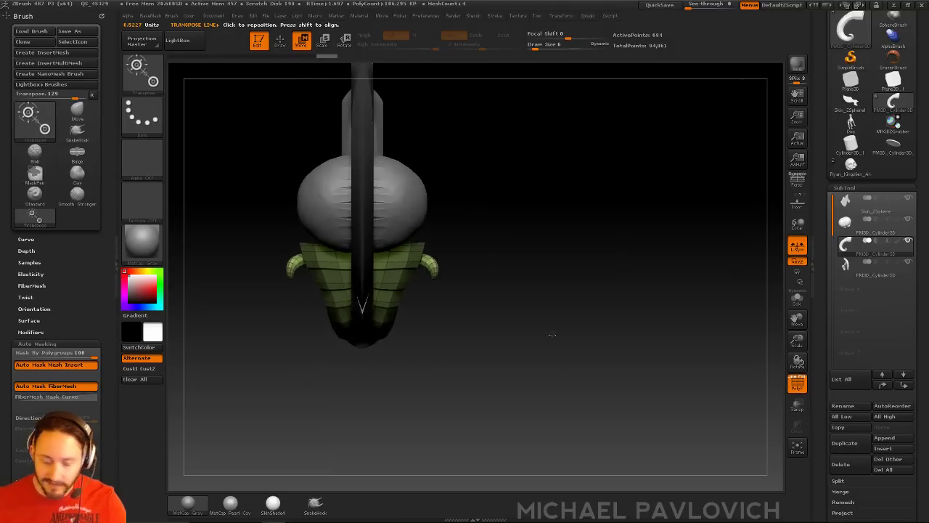
{"action": "mouse_move", "coordinate": [391, 252]}
{"action": "left_mouse_down"}
{"action": "mouse_move", "coordinate": [540, 252]}
{"action": "mouse_move", "coordinate": [499, 252]}
{"action": "left_mouse_up"}
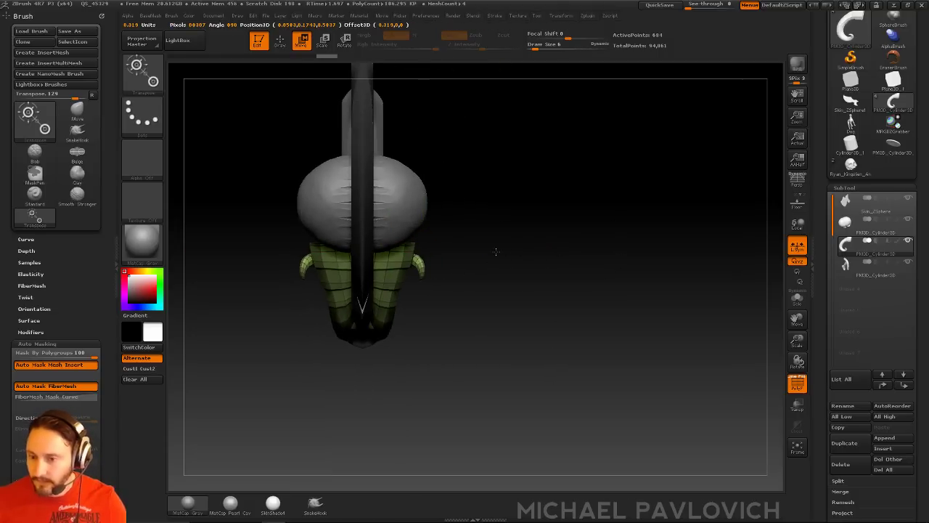
Step: Shift the horn sideways at the base of the skull with Transpose Move, working in the front view
{"action": "key", "text": "q"}
{"action": "mouse_move", "coordinate": [548, 290]}
{"action": "left_mouse_down"}
{"action": "mouse_move", "coordinate": [567, 224]}
{"action": "mouse_move", "coordinate": [581, 80]}
{"action": "left_mouse_up"}
{"action": "key", "text": "w"}
{"action": "mouse_move", "coordinate": [391, 302]}
{"action": "left_mouse_down", "text": "shift"}
{"action": "mouse_move", "coordinate": [504, 302]}
{"action": "mouse_move", "coordinate": [438, 305]}
{"action": "left_mouse_up", "text": "shift"}
{"action": "key", "text": "q"}
{"action": "mouse_move", "coordinate": [589, 276]}
{"action": "left_mouse_down", "text": "shift"}
{"action": "mouse_move", "coordinate": [598, 282]}
{"action": "mouse_move", "coordinate": [601, 263]}
{"action": "mouse_move", "coordinate": [601, 271]}
{"action": "left_mouse_up", "text": "shift"}
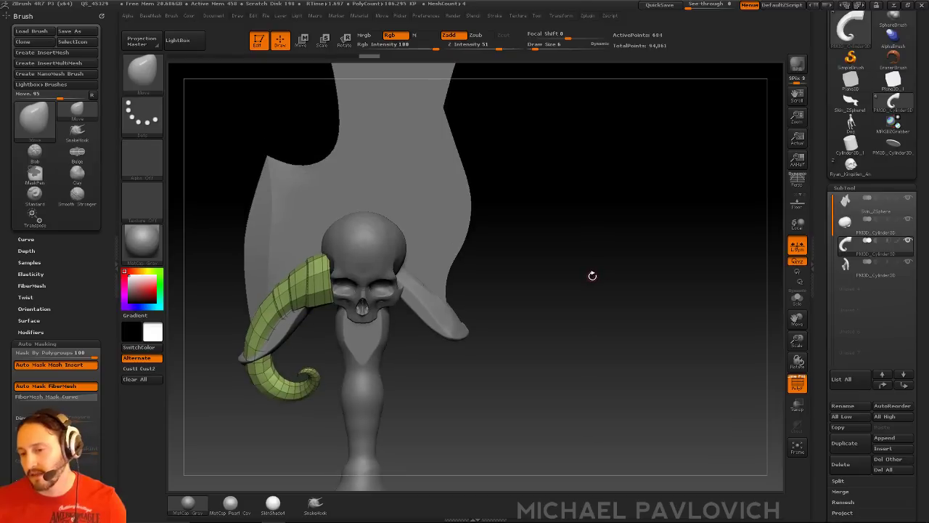
Step: Duplicate the horn subtool and try to mirror the copy to the other side of the skull
{"action": "key", "text": "3"}
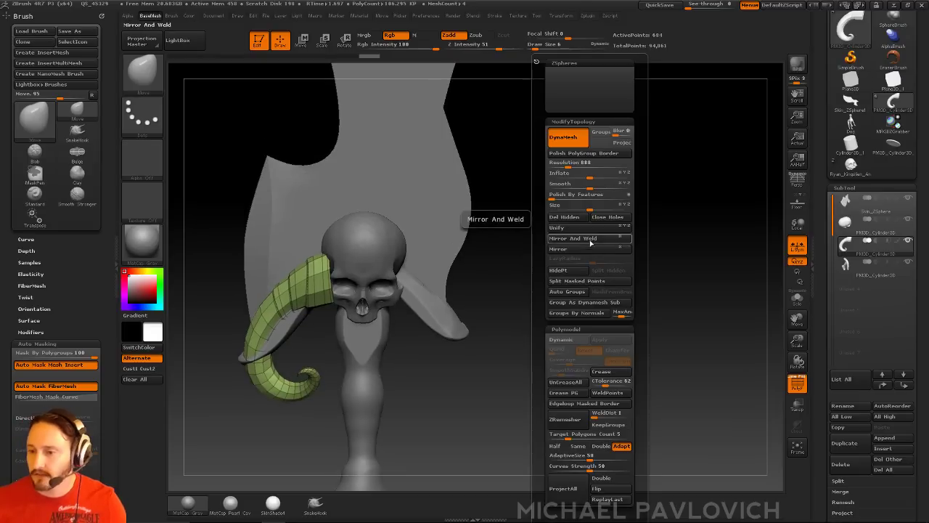
{"action": "key", "text": "g"}
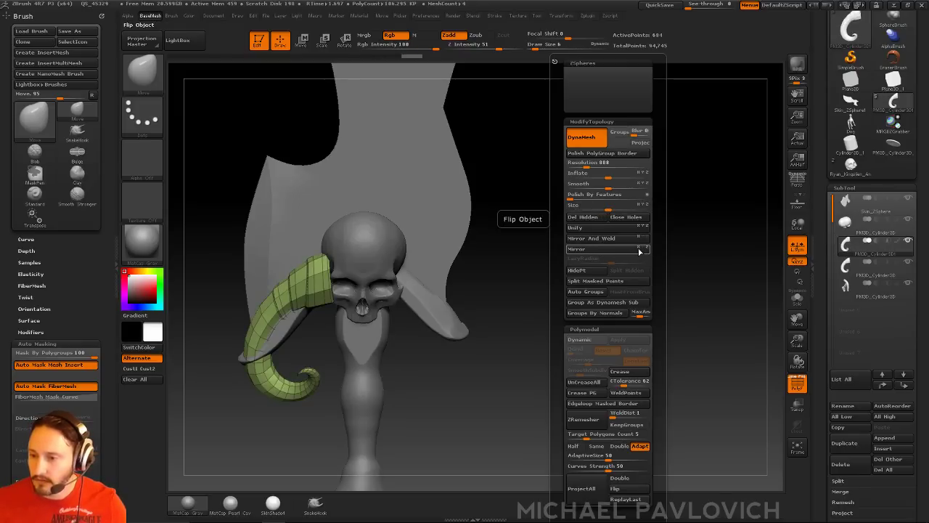
{"action": "left_click_drag", "start_coordinate": [526, 219], "coordinate": [587, 320]}
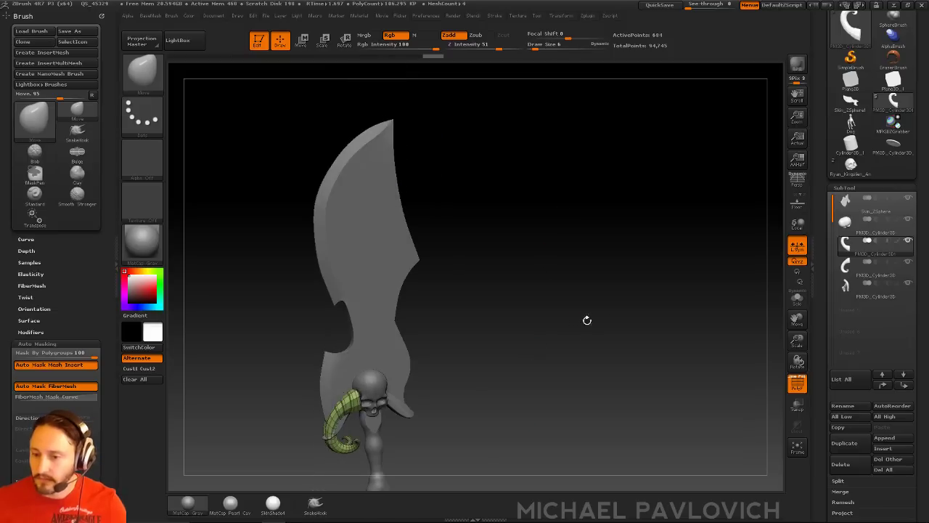
Step: Show the floor grid to check the sword's orientation, and delete the duplicated horn subtool
{"action": "left_click", "coordinate": [799, 206]}
{"action": "left_click_drag", "start_coordinate": [740, 220], "coordinate": [657, 247]}
{"action": "left_click_drag", "start_coordinate": [733, 297], "coordinate": [618, 319]}
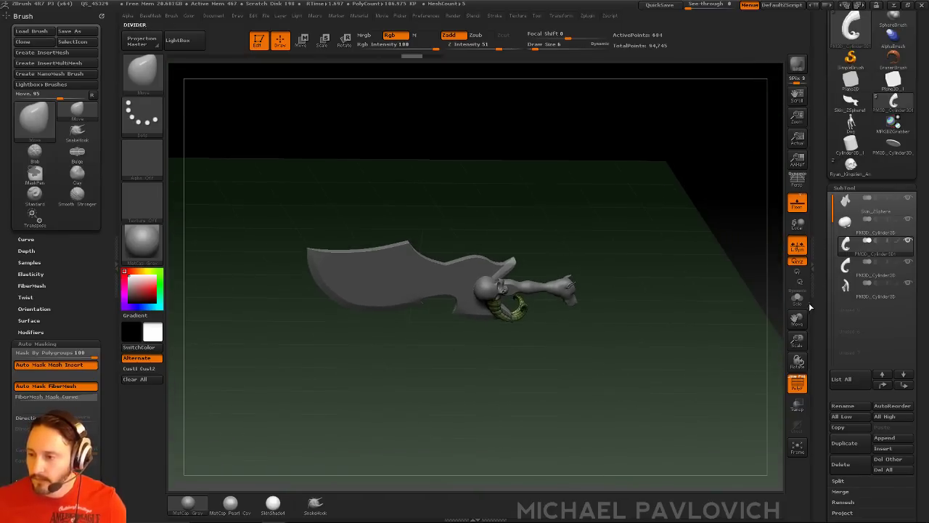
{"action": "left_click", "coordinate": [849, 467]}
{"action": "left_click_drag", "start_coordinate": [708, 284], "coordinate": [657, 255]}
Step: Merge all visible sword subtools into one new tool and switch to that merged tool
{"action": "left_click", "coordinate": [867, 215]}
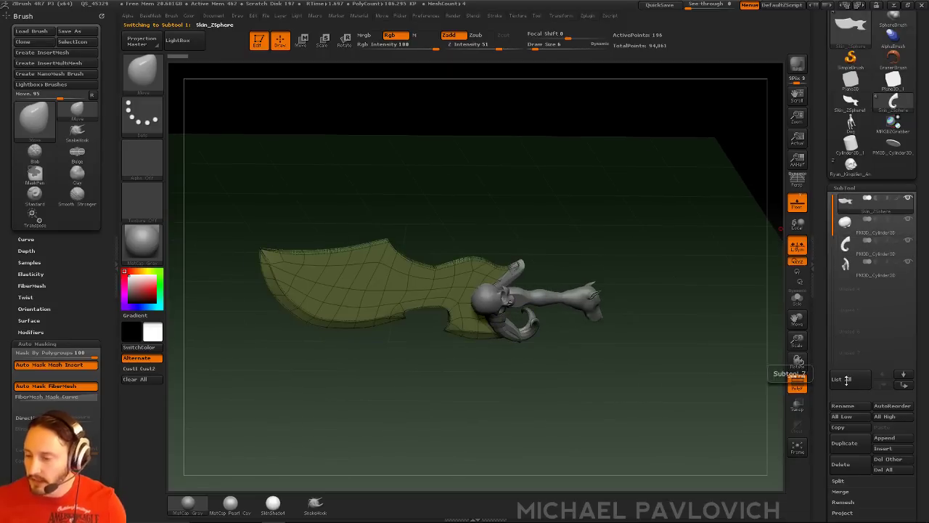
{"action": "left_click", "coordinate": [844, 492]}
{"action": "left_click", "coordinate": [851, 513]}
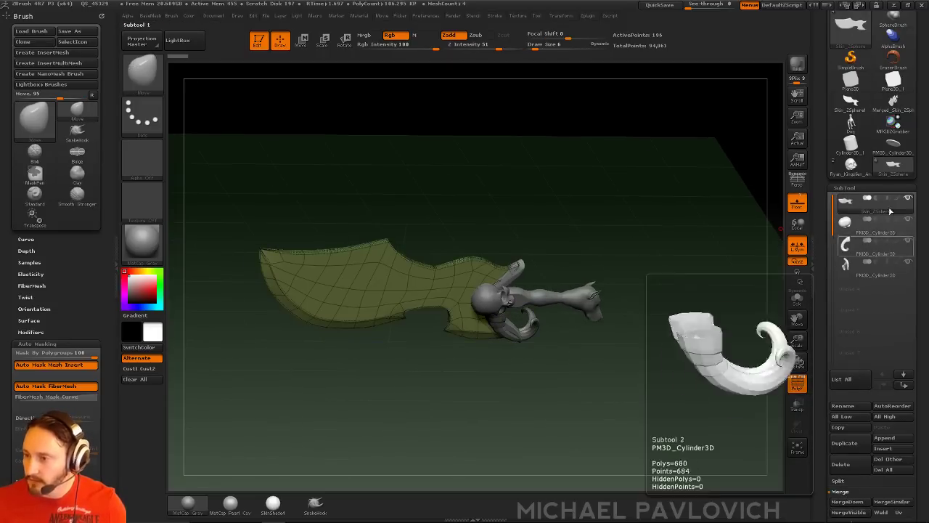
{"action": "left_click", "coordinate": [894, 105]}
Step: Set Mask By Polygroups to 0 and rotate the whole merged sword upright above the floor grid with Transpose Rotate
{"action": "left_click_drag", "start_coordinate": [665, 228], "coordinate": [649, 204]}
{"action": "key", "text": "r"}
{"action": "left_click_drag", "start_coordinate": [475, 338], "coordinate": [483, 217]}
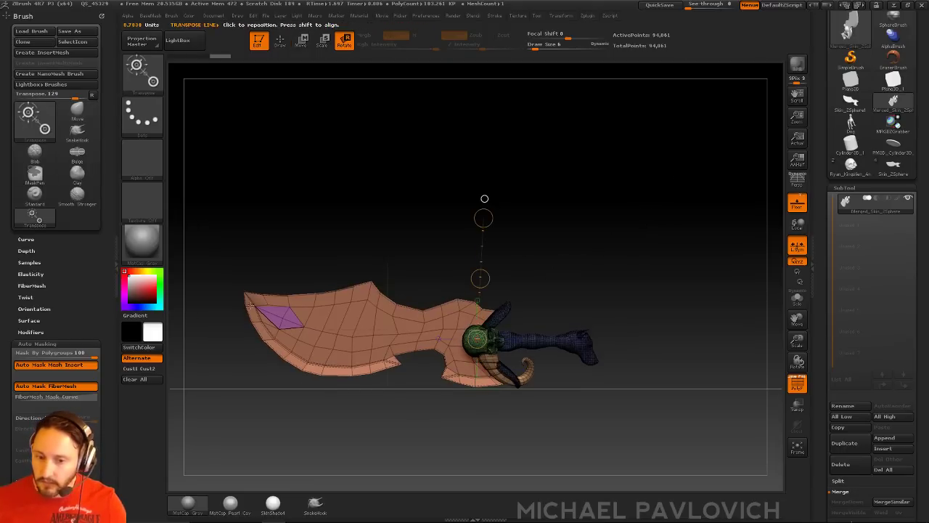
{"action": "left_click_drag", "start_coordinate": [457, 329], "coordinate": [599, 322]}
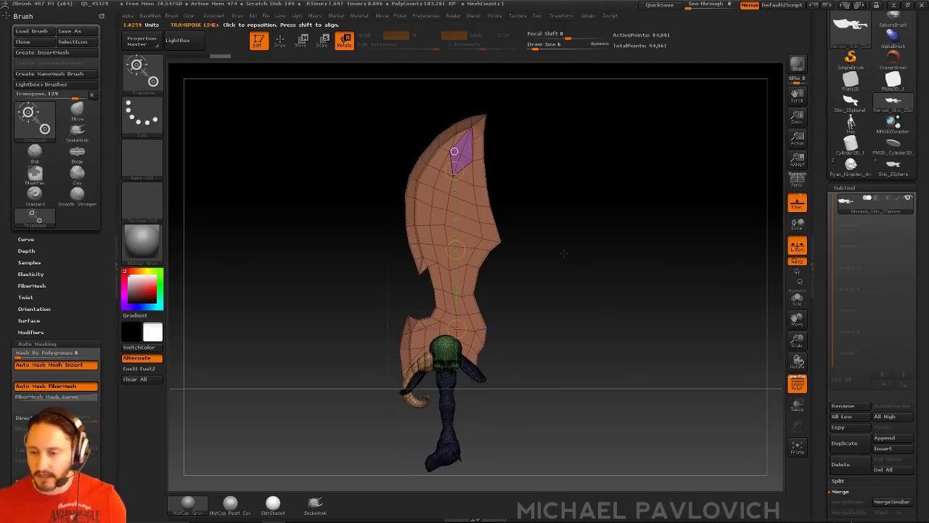
{"action": "left_click_drag", "start_coordinate": [458, 248], "coordinate": [396, 188]}
{"action": "mouse_move", "coordinate": [501, 254]}
{"action": "left_mouse_down"}
{"action": "mouse_move", "coordinate": [565, 266]}
{"action": "mouse_move", "coordinate": [562, 251]}
{"action": "mouse_move", "coordinate": [565, 292]}
{"action": "mouse_move", "coordinate": [582, 281]}
{"action": "mouse_move", "coordinate": [585, 289]}
{"action": "mouse_move", "coordinate": [557, 281]}
{"action": "left_mouse_up"}
Step: Split the merged sword back into separate subtools for its individual parts
{"action": "key", "text": "q"}
{"action": "left_click_drag", "start_coordinate": [820, 345], "coordinate": [820, 225]}
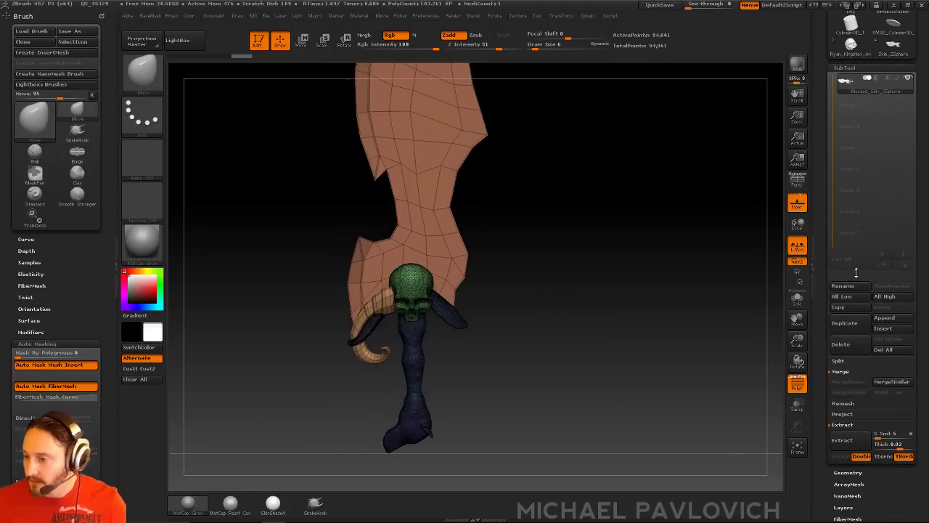
{"action": "left_click", "coordinate": [838, 360]}
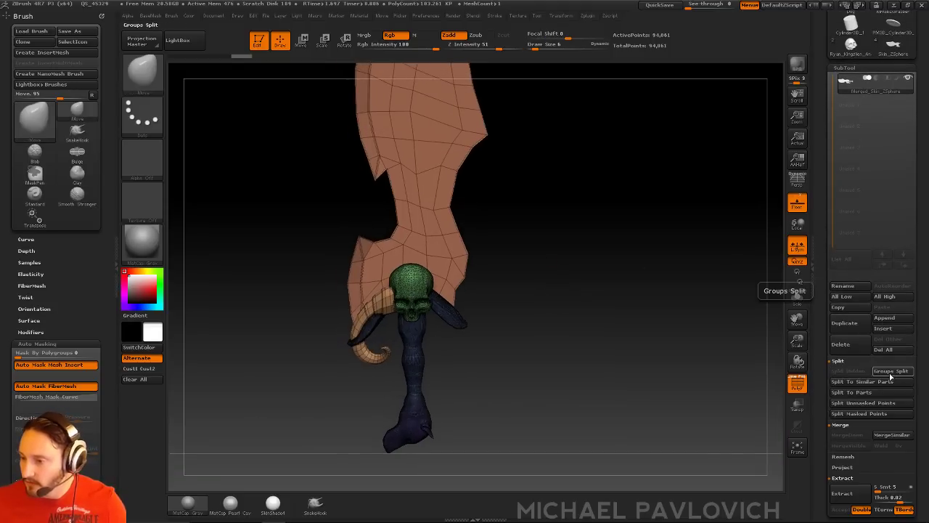
{"action": "left_click", "coordinate": [878, 387]}
{"action": "left_click", "coordinate": [689, 405]}
Step: QuickSave the project and reload a recent QuickSave from LightBox
{"action": "left_click_drag", "start_coordinate": [554, 230], "coordinate": [520, 289]}
{"action": "left_click", "coordinate": [659, 4]}
{"action": "key", "text": "comma"}
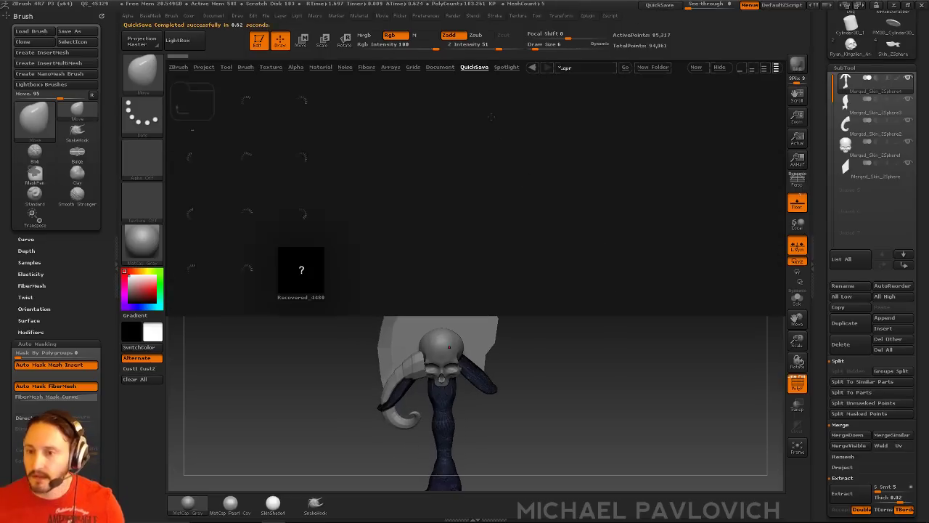
{"action": "double_click", "coordinate": [311, 204]}
{"action": "left_click", "coordinate": [489, 300]}
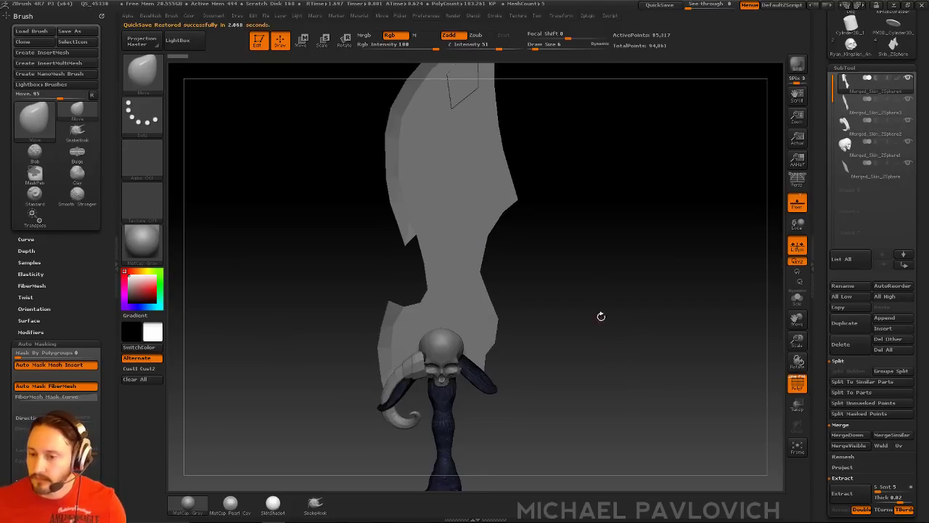
Step: Activate the Standard brush, select the blade subtool and flip its polygon normals
{"action": "left_click_drag", "start_coordinate": [584, 278], "coordinate": [607, 308], "text": "alt"}
{"action": "key", "text": "s"}
{"action": "left_click_drag", "start_coordinate": [556, 269], "coordinate": [566, 266]}
{"action": "key", "text": "b"}
{"action": "key", "text": "s"}
{"action": "key", "text": "t"}
{"action": "left_click", "coordinate": [520, 242], "text": "alt"}
{"action": "left_click_drag", "start_coordinate": [631, 277], "coordinate": [663, 280]}
{"action": "key", "text": "1"}
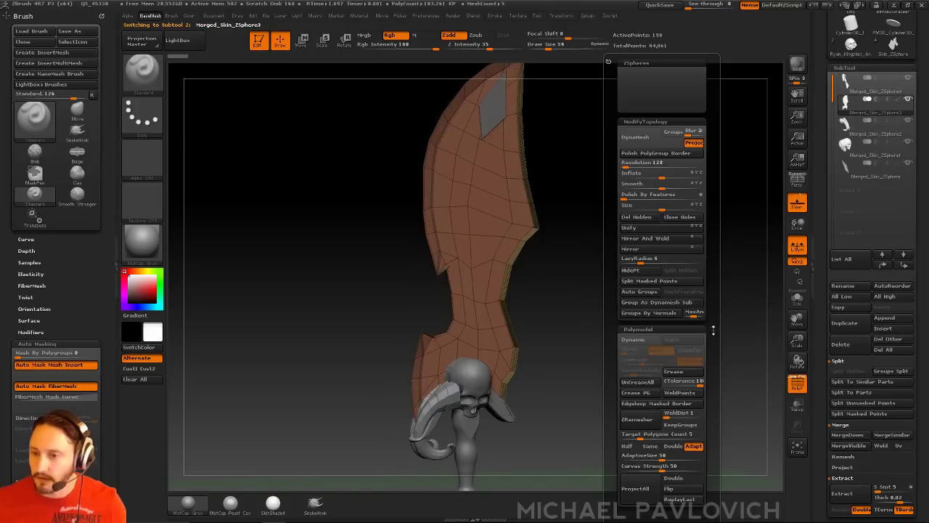
{"action": "left_click", "coordinate": [680, 490]}
{"action": "left_click_drag", "start_coordinate": [595, 332], "coordinate": [618, 320]}
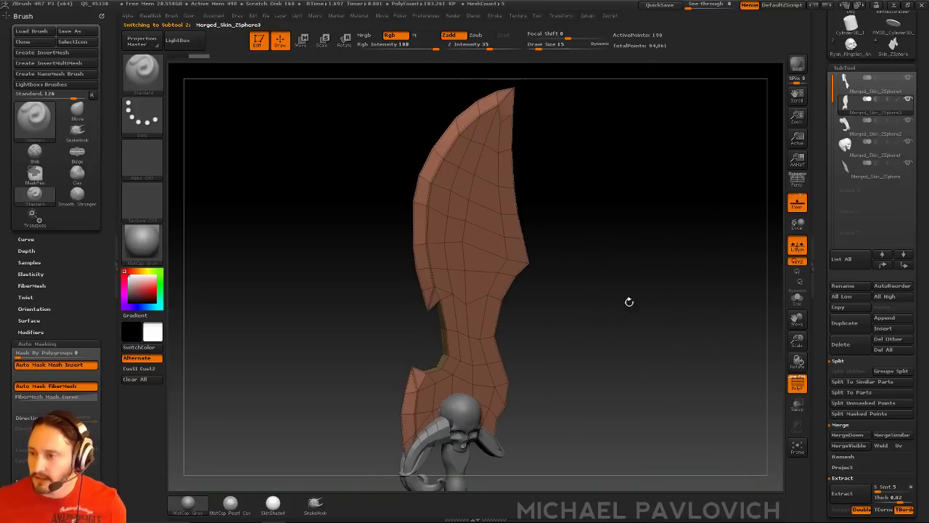
Step: Isolate and delete the stray diamond-shaped subtool, turn off the polyframe display and show all parts again
{"action": "left_click", "coordinate": [869, 175]}
{"action": "left_click", "coordinate": [798, 300]}
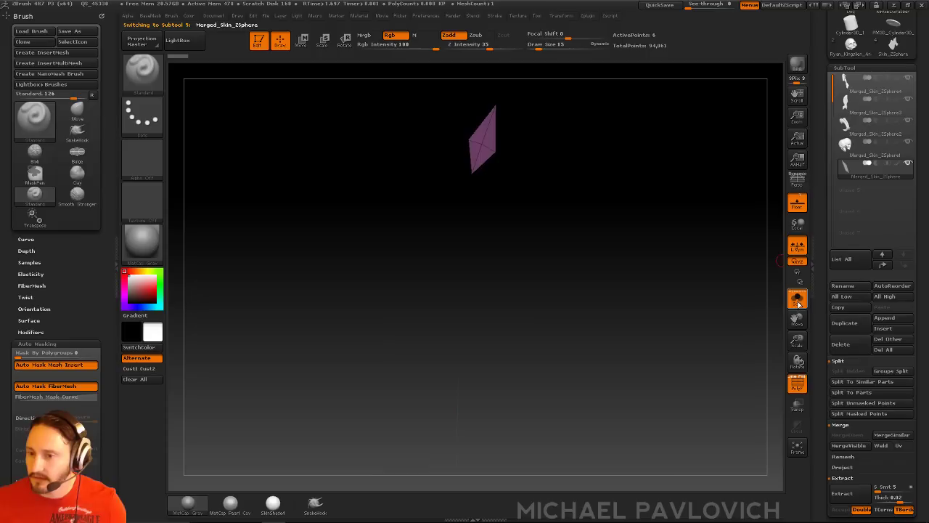
{"action": "mouse_move", "coordinate": [759, 218]}
{"action": "left_mouse_down"}
{"action": "mouse_move", "coordinate": [727, 217]}
{"action": "mouse_move", "coordinate": [765, 225]}
{"action": "left_mouse_up"}
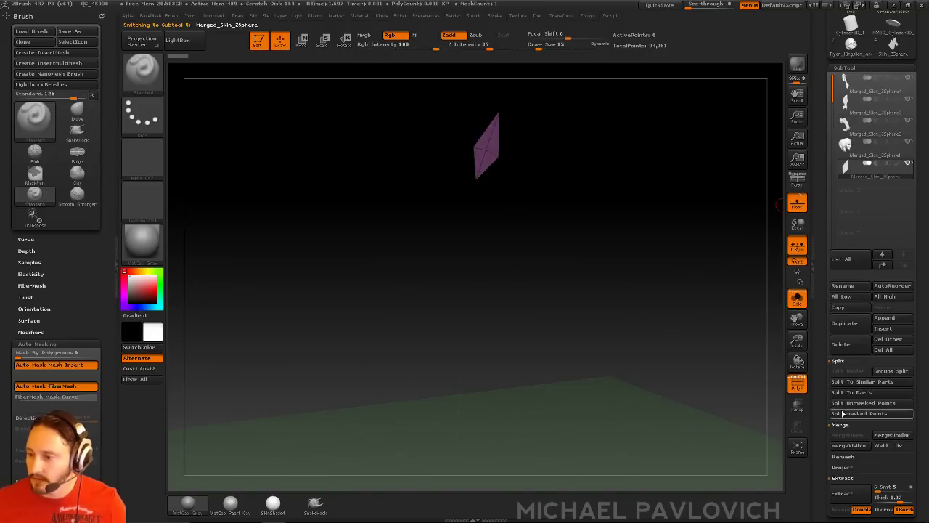
{"action": "left_click", "coordinate": [843, 347]}
{"action": "left_click", "coordinate": [793, 392]}
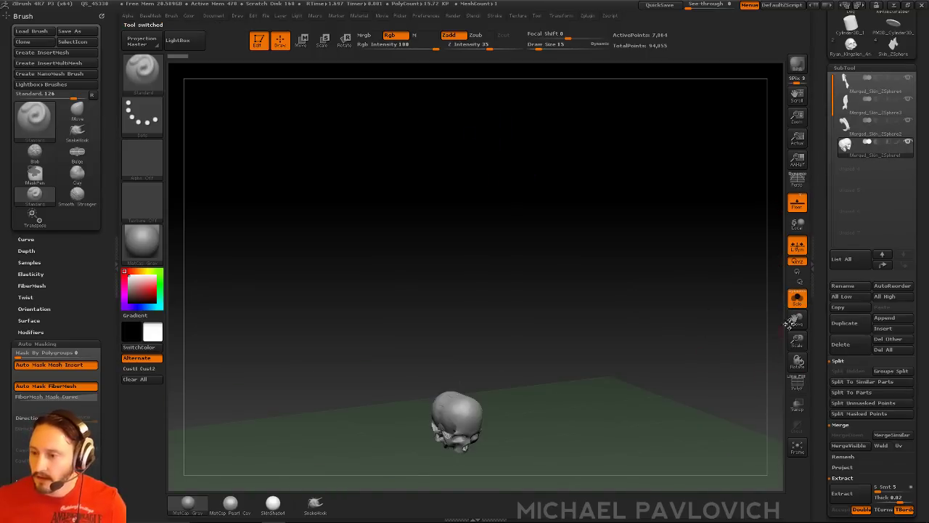
{"action": "left_click", "coordinate": [798, 299]}
{"action": "left_click_drag", "start_coordinate": [678, 357], "coordinate": [634, 327]}
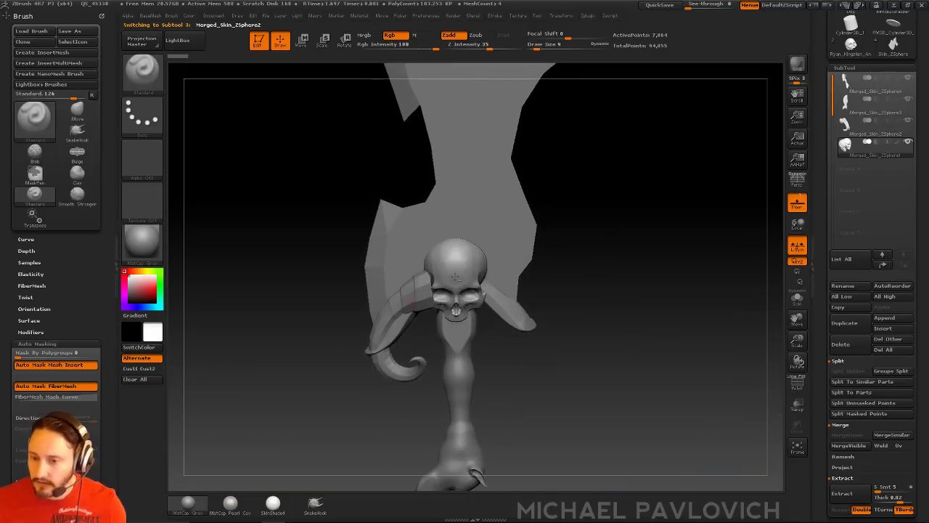
Step: Select the horn subtool and inspect it on its own in Solo mode
{"action": "left_click", "coordinate": [433, 284], "text": "alt"}
{"action": "key", "text": "1"}
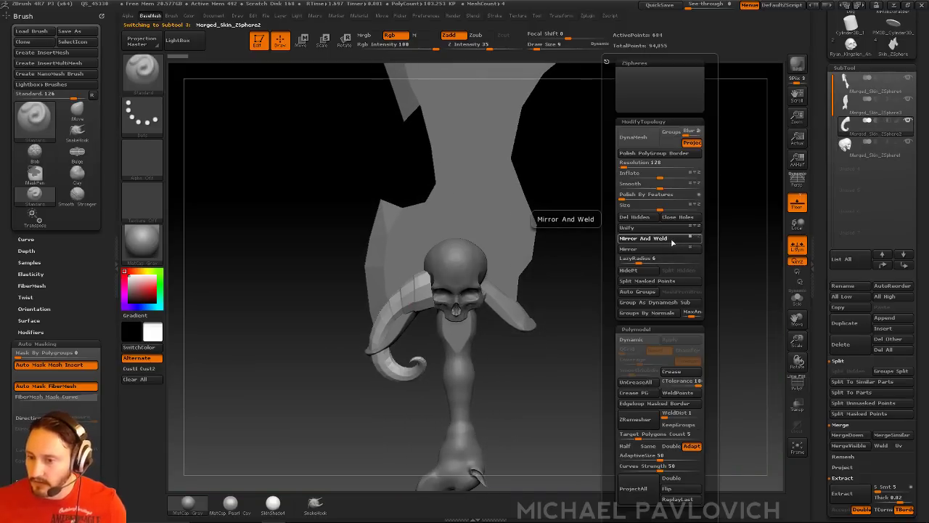
{"action": "left_click", "coordinate": [797, 298]}
{"action": "left_click_drag", "start_coordinate": [772, 315], "coordinate": [715, 283]}
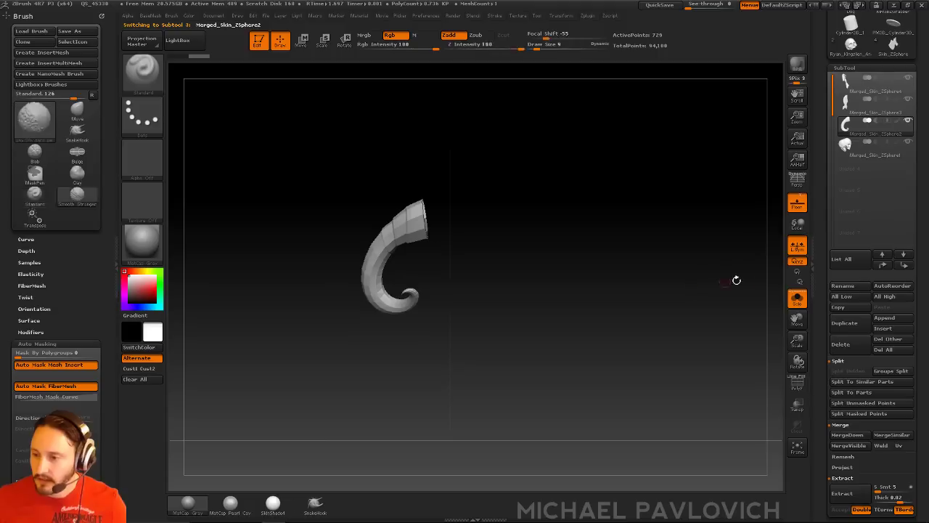
{"action": "left_click", "coordinate": [797, 303]}
{"action": "left_click_drag", "start_coordinate": [720, 239], "coordinate": [714, 279], "text": "alt"}
Step: Try Mirror And Weld on the horn with local symmetry still on
{"action": "key", "text": "2"}
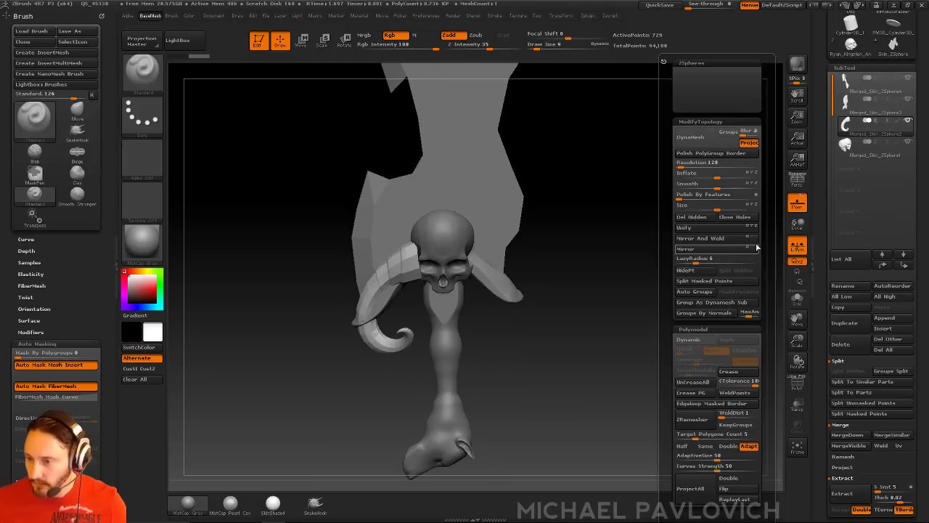
{"action": "left_click", "coordinate": [732, 244]}
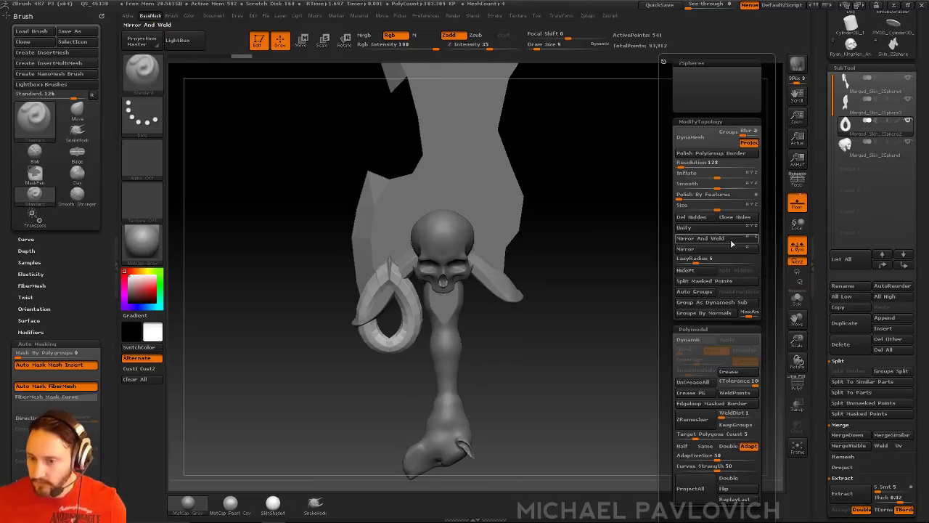
{"action": "key", "text": "ctrl+z"}
Step: Turn off local symmetry and use Mirror And Weld to create the matching horn across the skull
{"action": "left_click", "coordinate": [797, 245]}
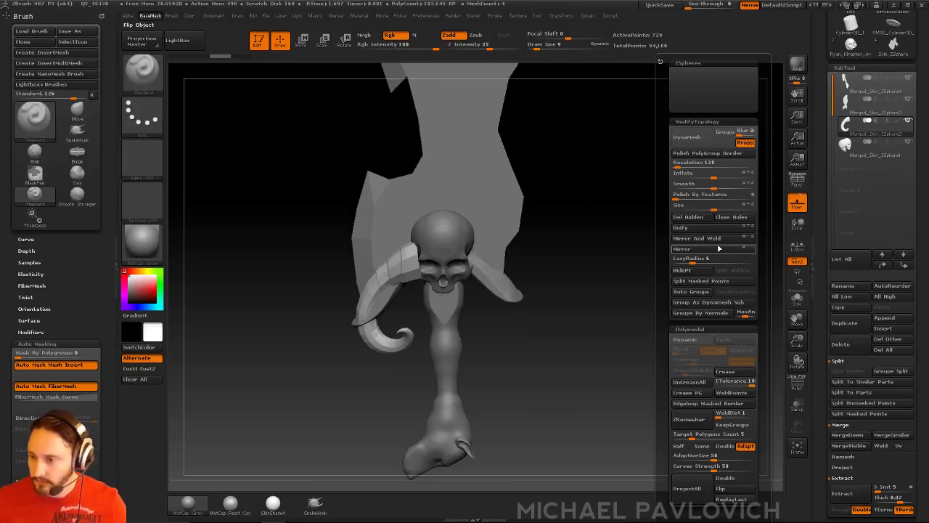
{"action": "left_click", "coordinate": [722, 245]}
{"action": "key", "text": "s"}
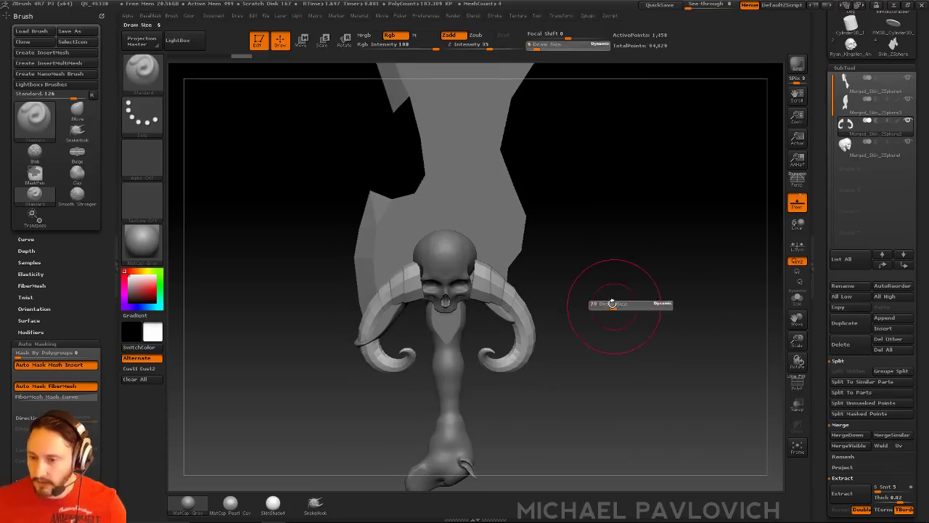
Step: Select the blade subtool, preview it with dynamic subdivision, and activate the Move brush at draw size 232
{"action": "left_click", "coordinate": [517, 249], "text": "alt"}
{"action": "mouse_move", "coordinate": [597, 238]}
{"action": "left_mouse_down", "text": "alt"}
{"action": "mouse_move", "coordinate": [600, 272]}
{"action": "mouse_move", "coordinate": [637, 286]}
{"action": "mouse_move", "coordinate": [623, 290]}
{"action": "left_mouse_up", "text": "alt"}
{"action": "key", "text": "d"}
{"action": "key", "text": "s"}
{"action": "key", "text": "b"}
{"action": "key", "text": "m"}
{"action": "key", "text": "v"}
{"action": "key", "text": "s"}
{"action": "mouse_move", "coordinate": [507, 330]}
{"action": "left_mouse_down"}
{"action": "mouse_move", "coordinate": [528, 330]}
{"action": "mouse_move", "coordinate": [518, 334]}
{"action": "left_mouse_up"}
{"action": "key", "text": "shift+d"}
{"action": "key", "text": "s"}
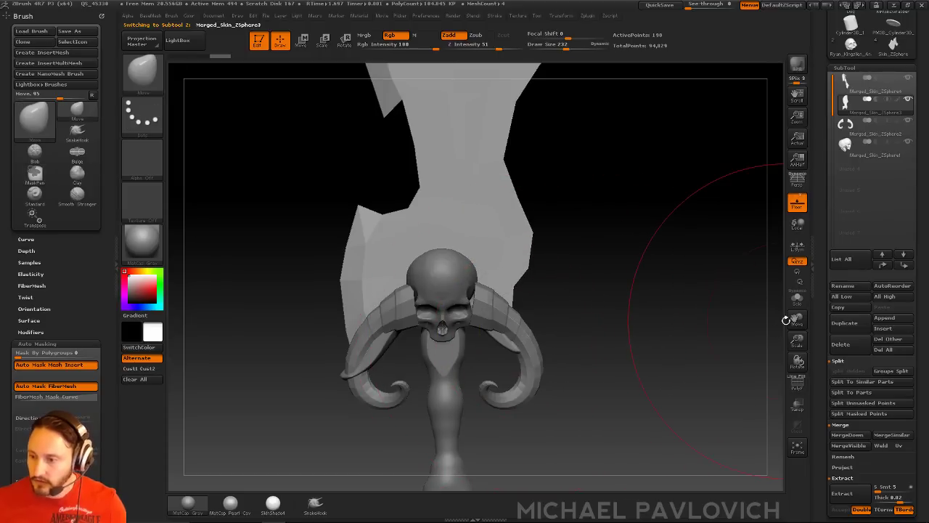
Step: Check the blade in Solo mode, and show the skull, horns and handle as ghosted transparent parts
{"action": "left_click", "coordinate": [796, 300]}
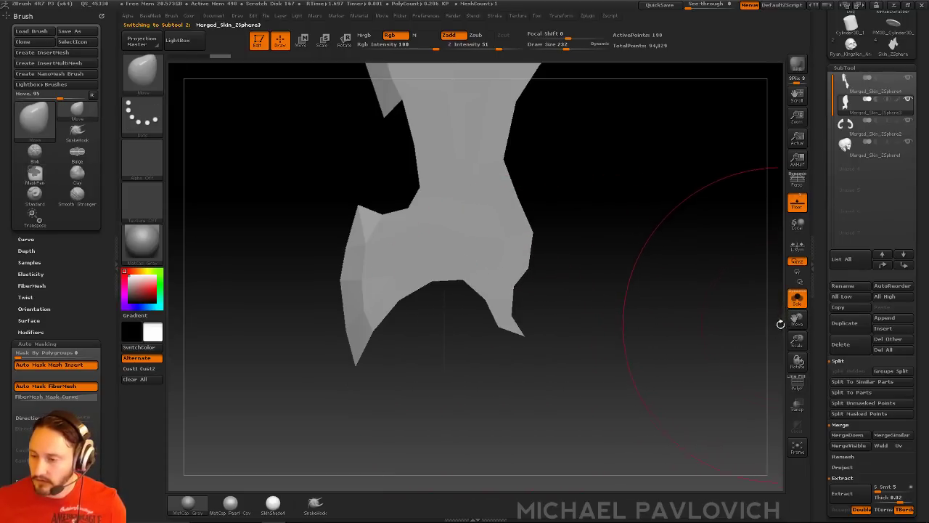
{"action": "left_click", "coordinate": [799, 412]}
{"action": "left_click", "coordinate": [794, 305]}
{"action": "left_click_drag", "start_coordinate": [745, 359], "coordinate": [748, 378], "text": "alt"}
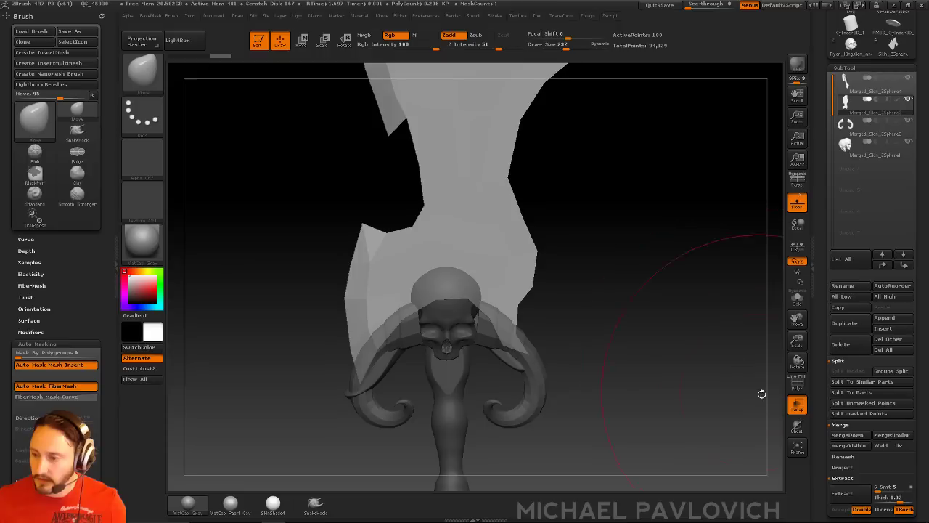
{"action": "left_click", "coordinate": [798, 427]}
Step: Reshape the blade's lower tips around the horns with the Move brush, using draw sizes 72 and 140
{"action": "left_click_drag", "start_coordinate": [524, 336], "coordinate": [534, 317]}
{"action": "key", "text": "s"}
{"action": "left_click_drag", "start_coordinate": [532, 325], "coordinate": [521, 327]}
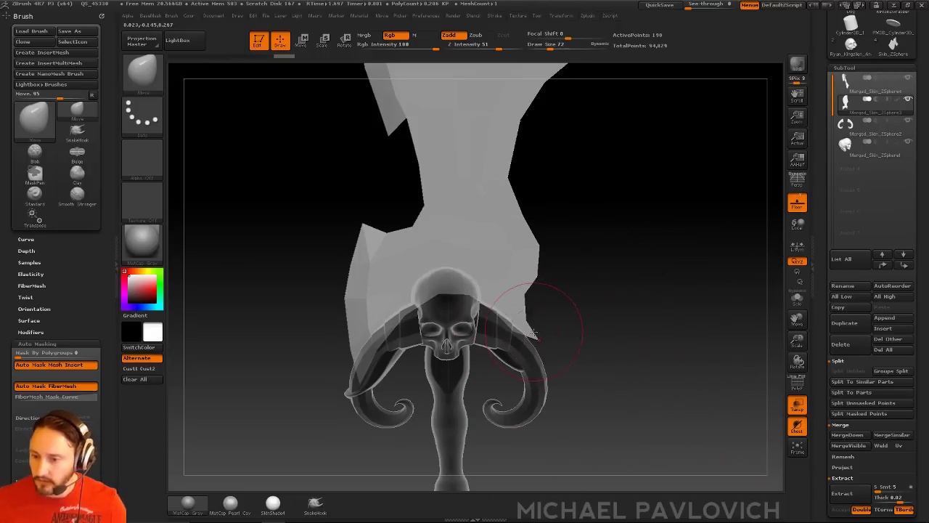
{"action": "key", "text": "s"}
{"action": "left_click_drag", "start_coordinate": [383, 354], "coordinate": [391, 354]}
{"action": "mouse_move", "coordinate": [321, 364]}
{"action": "left_mouse_down"}
{"action": "mouse_move", "coordinate": [327, 372]}
{"action": "mouse_move", "coordinate": [356, 366]}
{"action": "left_mouse_up"}
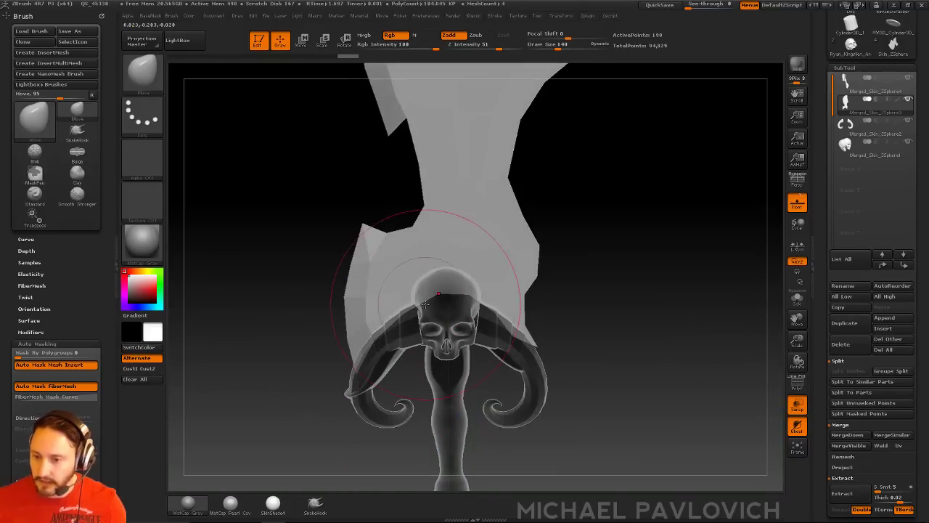
{"action": "key", "text": "b"}
{"action": "key", "text": "s"}
{"action": "key", "text": "t"}
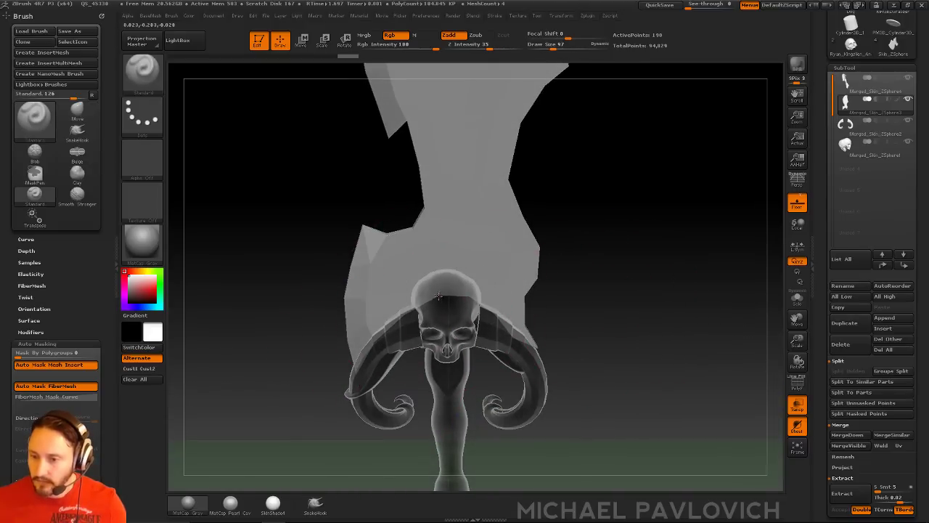
{"action": "key", "text": "b"}
{"action": "key", "text": "m"}
{"action": "key", "text": "v"}
{"action": "mouse_move", "coordinate": [590, 296]}
{"action": "left_mouse_down"}
{"action": "mouse_move", "coordinate": [591, 284]}
{"action": "mouse_move", "coordinate": [571, 284]}
{"action": "left_mouse_up"}
Step: Activate the Standard brush, turn off the transparency display and select the horns subtool
{"action": "key", "text": "b"}
{"action": "key", "text": "s"}
{"action": "key", "text": "t"}
{"action": "key", "text": "s"}
{"action": "left_click", "coordinate": [798, 408]}
{"action": "mouse_move", "coordinate": [639, 313]}
{"action": "left_mouse_down", "text": "alt"}
{"action": "mouse_move", "coordinate": [632, 244]}
{"action": "mouse_move", "coordinate": [640, 322]}
{"action": "left_mouse_up", "text": "alt"}
{"action": "key", "text": "s"}
{"action": "left_click_drag", "start_coordinate": [501, 298], "coordinate": [510, 297]}
{"action": "left_click", "coordinate": [510, 297], "text": "alt"}
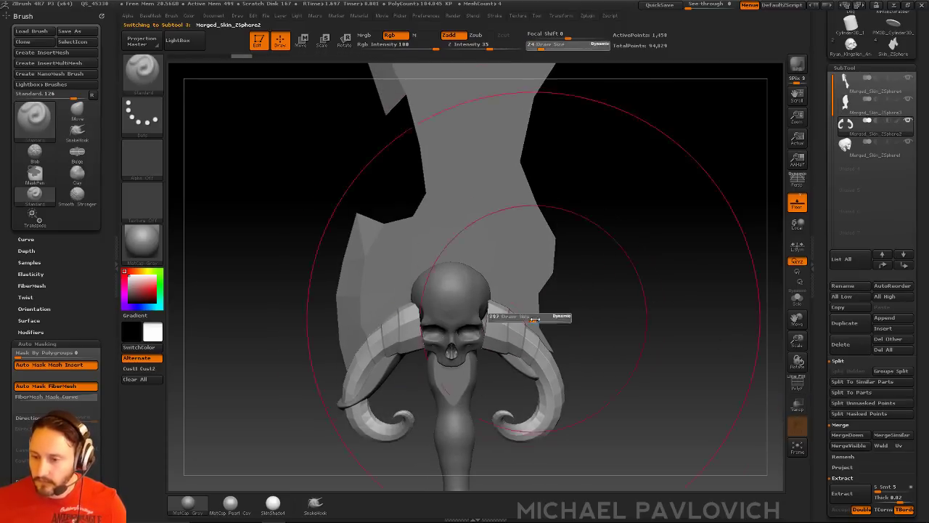
Step: Pull the horn bases in against the sides of the skull with the Move brush
{"action": "key", "text": "b"}
{"action": "key", "text": "m"}
{"action": "key", "text": "v"}
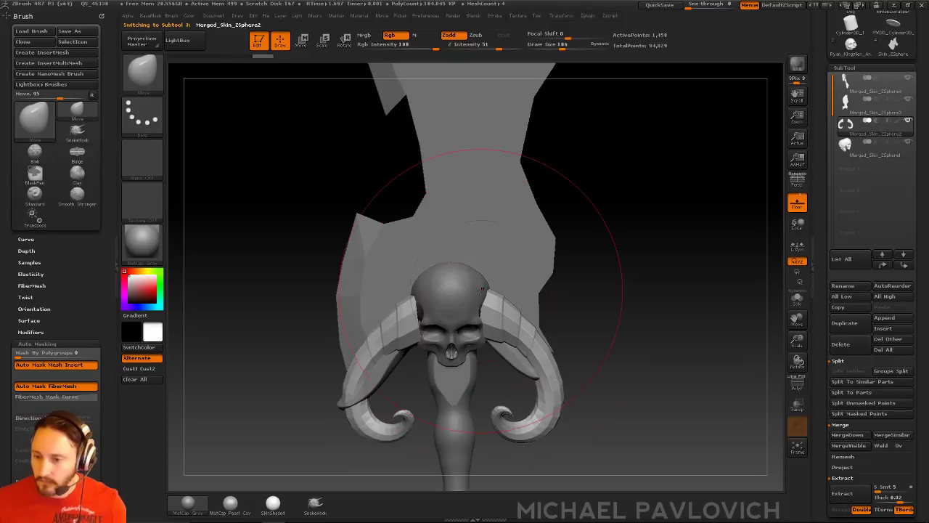
{"action": "mouse_move", "coordinate": [326, 243]}
{"action": "left_mouse_down"}
{"action": "mouse_move", "coordinate": [521, 292]}
{"action": "mouse_move", "coordinate": [516, 298]}
{"action": "mouse_move", "coordinate": [579, 278]}
{"action": "mouse_move", "coordinate": [568, 274]}
{"action": "left_mouse_up"}
{"action": "key", "text": "s"}
{"action": "right_click_drag", "start_coordinate": [469, 302], "coordinate": [432, 315]}
{"action": "key", "text": "s"}
{"action": "left_click_drag", "start_coordinate": [428, 318], "coordinate": [412, 320]}
Step: Place the horns subtool at the top of the subtool order, and select the skull with the Standard brush active
{"action": "mouse_move", "coordinate": [576, 302]}
{"action": "left_mouse_down", "text": "shift"}
{"action": "mouse_move", "coordinate": [604, 270]}
{"action": "mouse_move", "coordinate": [645, 279]}
{"action": "left_mouse_up", "text": "shift"}
{"action": "left_click", "coordinate": [883, 256], "text": "shift"}
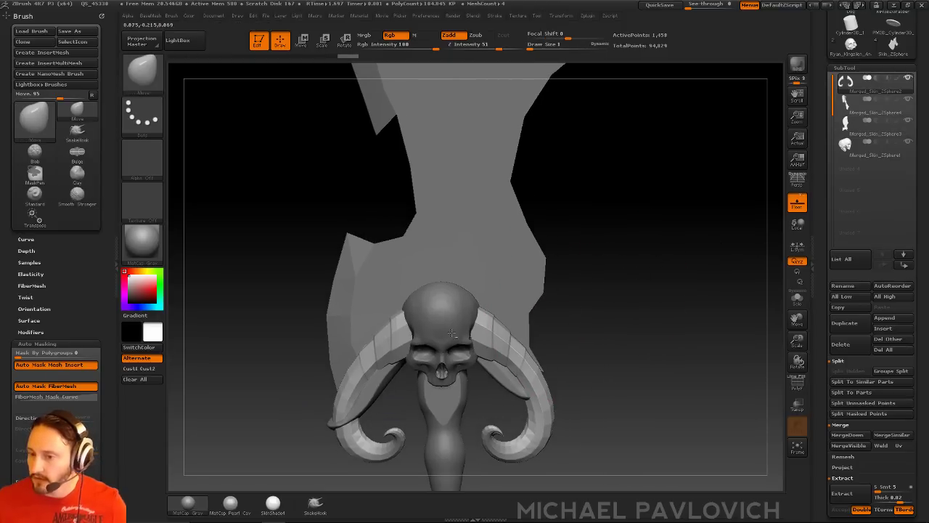
{"action": "key", "text": "b"}
{"action": "key", "text": "s"}
{"action": "key", "text": "t"}
{"action": "left_click", "coordinate": [461, 311], "text": "alt"}
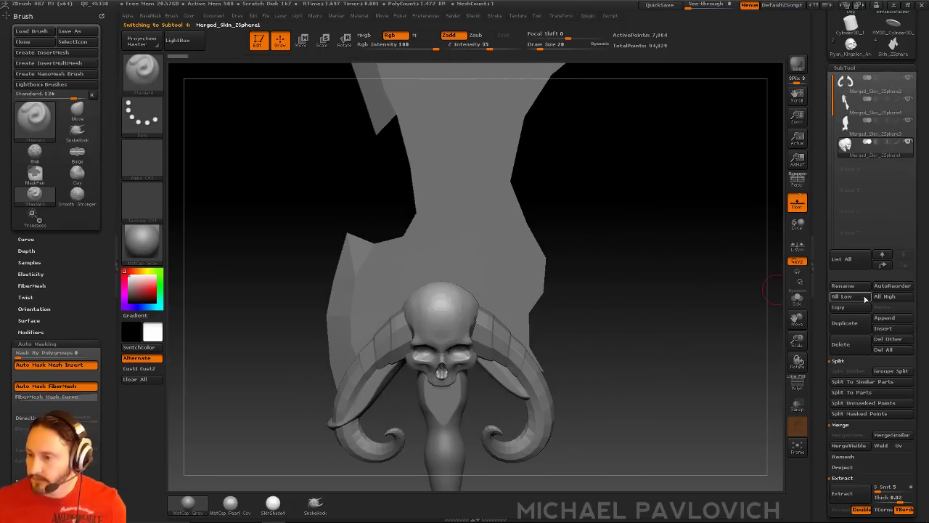
Step: Move the skull to the top of the subtool order and isolate the handle subtool
{"action": "left_click", "coordinate": [882, 266], "text": "shift"}
{"action": "left_click_drag", "start_coordinate": [677, 300], "coordinate": [808, 306], "text": "alt"}
{"action": "left_click", "coordinate": [368, 368], "text": "alt"}
{"action": "left_click", "coordinate": [393, 375], "text": "alt"}
{"action": "left_click", "coordinate": [799, 300]}
{"action": "mouse_move", "coordinate": [760, 284]}
{"action": "left_mouse_down", "text": "alt"}
{"action": "mouse_move", "coordinate": [751, 279]}
{"action": "mouse_move", "coordinate": [750, 316]}
{"action": "left_mouse_up", "text": "alt"}
Step: Hide the unwanted parts at the handle's top end with SelectLasso and delete the hidden geometry
{"action": "left_click", "coordinate": [145, 76], "text": "ctrl+shift"}
{"action": "left_click", "coordinate": [411, 124]}
{"action": "mouse_move", "coordinate": [476, 216]}
{"action": "left_mouse_down", "text": "ctrl+shift"}
{"action": "mouse_move", "coordinate": [518, 290]}
{"action": "mouse_move", "coordinate": [563, 294]}
{"action": "mouse_move", "coordinate": [534, 382]}
{"action": "left_mouse_up", "text": "ctrl+shift"}
{"action": "mouse_move", "coordinate": [316, 226]}
{"action": "left_mouse_down", "text": "ctrl+shift"}
{"action": "mouse_move", "coordinate": [323, 328]}
{"action": "mouse_move", "coordinate": [302, 420]}
{"action": "left_mouse_up", "text": "ctrl+shift"}
{"action": "key", "text": "3"}
{"action": "left_click", "coordinate": [608, 219]}
Step: Remesh the trimmed handle with DynaMesh at resolution 1016
{"action": "key", "text": "3"}
{"action": "left_click_drag", "start_coordinate": [482, 243], "coordinate": [453, 236]}
{"action": "key", "text": "3"}
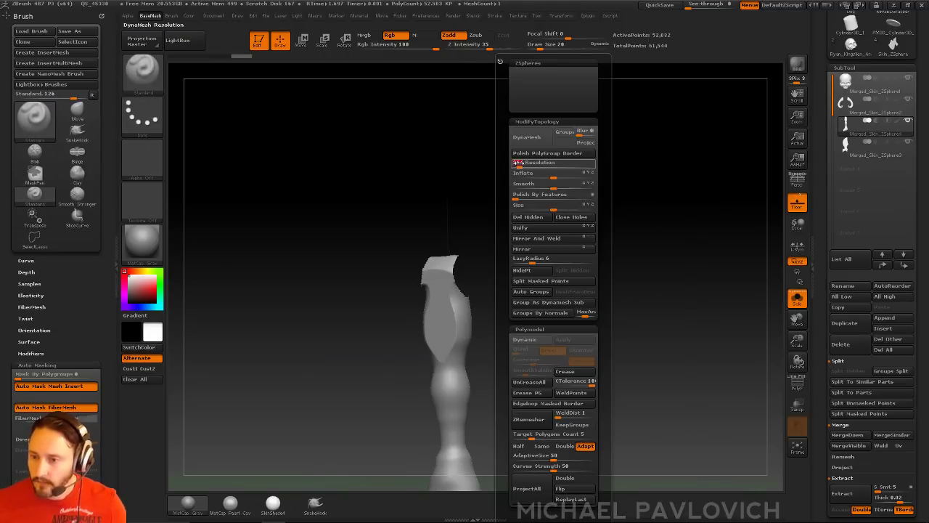
{"action": "left_click", "coordinate": [528, 136]}
{"action": "key", "text": "3"}
{"action": "left_click_drag", "start_coordinate": [500, 164], "coordinate": [517, 164]}
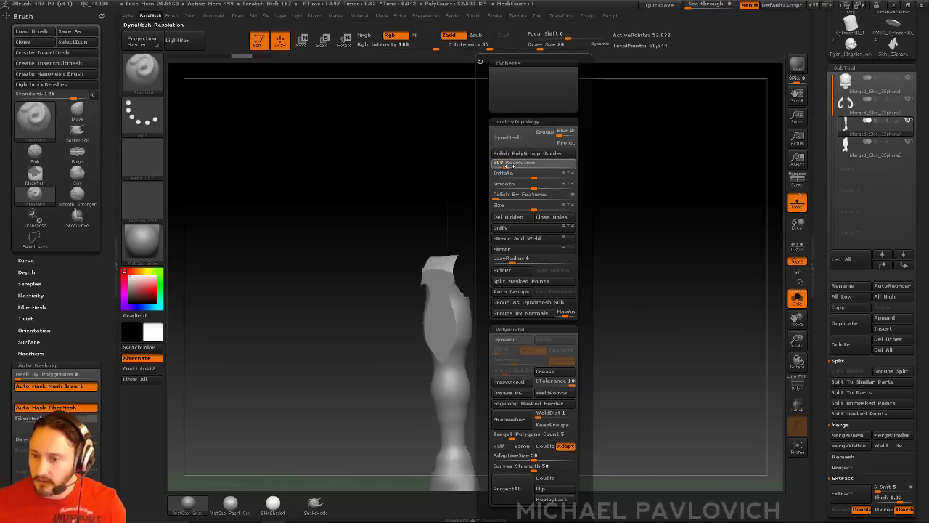
{"action": "key", "text": "ctrl+z"}
{"action": "key", "text": "F3"}
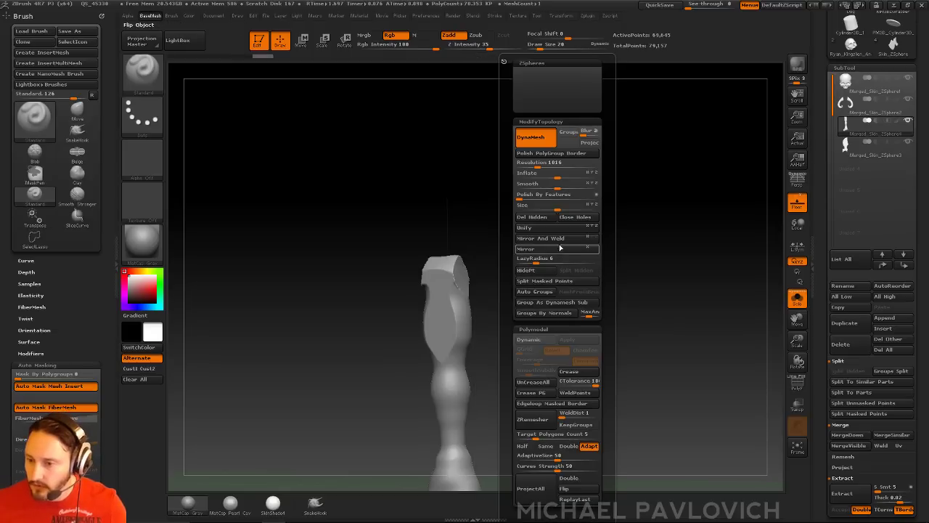
Step: Smooth the handle's trimmed top end and apply Mirror And Weld, then show all subtools again
{"action": "left_click", "coordinate": [570, 239]}
{"action": "mouse_move", "coordinate": [570, 242]}
{"action": "left_mouse_down"}
{"action": "mouse_move", "coordinate": [675, 253]}
{"action": "mouse_move", "coordinate": [583, 242]}
{"action": "mouse_move", "coordinate": [597, 244]}
{"action": "mouse_move", "coordinate": [435, 255]}
{"action": "mouse_move", "coordinate": [460, 291]}
{"action": "mouse_move", "coordinate": [437, 281]}
{"action": "left_mouse_up"}
{"action": "key", "text": "shift"}
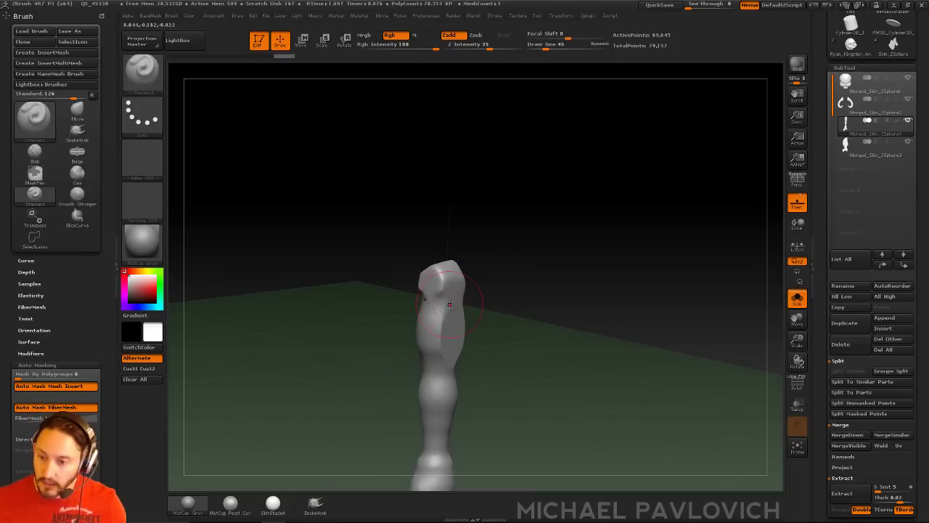
{"action": "key", "text": "2"}
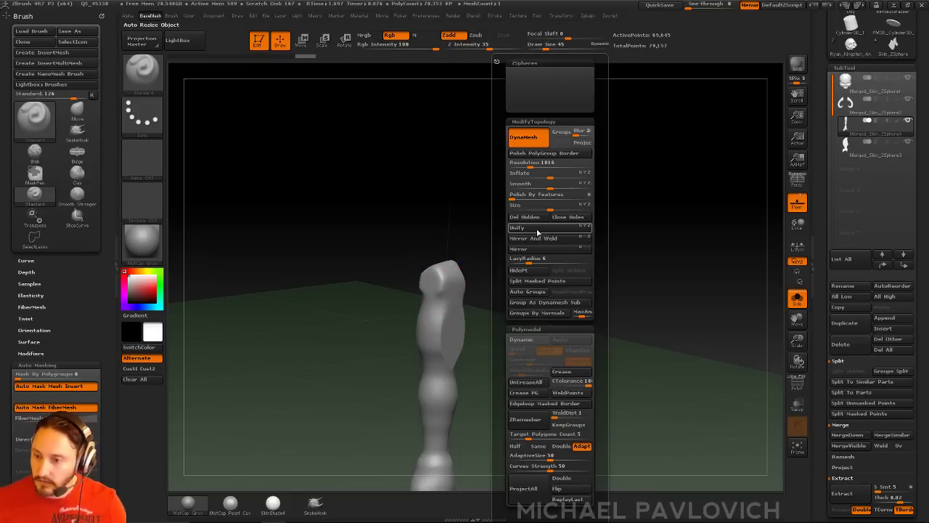
{"action": "left_click", "coordinate": [585, 239]}
{"action": "mouse_move", "coordinate": [426, 270]}
{"action": "left_mouse_down"}
{"action": "mouse_move", "coordinate": [506, 261]}
{"action": "mouse_move", "coordinate": [508, 276]}
{"action": "mouse_move", "coordinate": [537, 279]}
{"action": "mouse_move", "coordinate": [551, 241]}
{"action": "left_mouse_up"}
{"action": "left_click", "coordinate": [798, 302]}
Step: Mask the handle's upper end, move the lower part down to lengthen the grip, and clear the mask
{"action": "key", "text": "w"}
{"action": "left_click_drag", "start_coordinate": [434, 199], "coordinate": [435, 442], "text": "shift"}
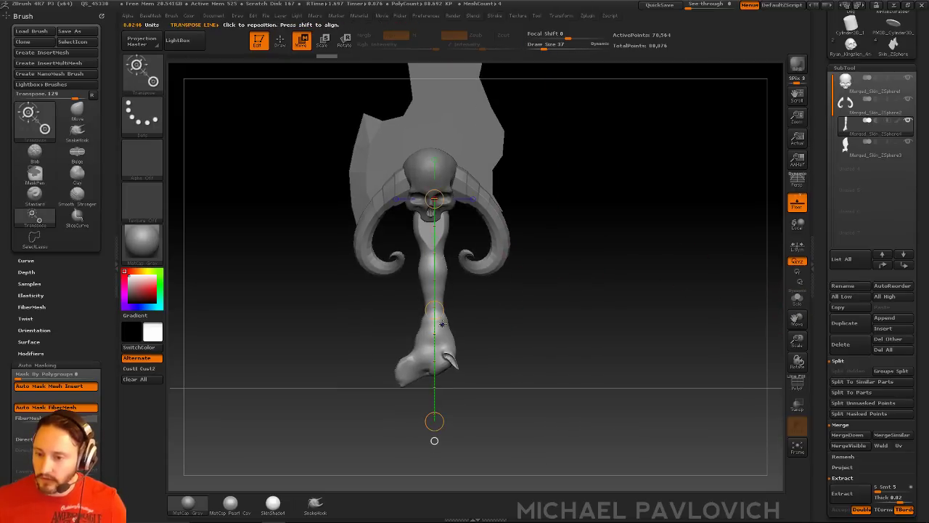
{"action": "left_click_drag", "start_coordinate": [573, 138], "coordinate": [394, 256], "text": "ctrl"}
{"action": "left_click", "coordinate": [494, 256], "text": "ctrl"}
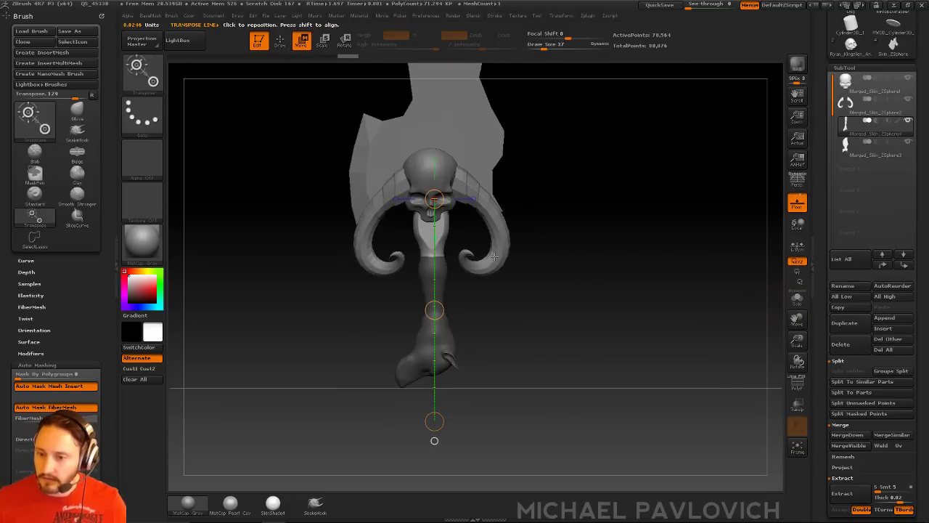
{"action": "left_click", "coordinate": [458, 298], "text": "ctrl"}
{"action": "left_click_drag", "start_coordinate": [434, 326], "coordinate": [432, 411]}
{"action": "left_click_drag", "start_coordinate": [435, 351], "coordinate": [435, 378]}
{"action": "left_click_drag", "start_coordinate": [580, 281], "coordinate": [596, 320], "text": "ctrl"}
Step: Smooth the stretched section of the grip in draw mode
{"action": "key", "text": "q"}
{"action": "left_click_drag", "start_coordinate": [572, 243], "coordinate": [578, 245]}
{"action": "key", "text": "s"}
{"action": "left_click_drag", "start_coordinate": [431, 282], "coordinate": [432, 347]}
{"action": "left_click_drag", "start_coordinate": [546, 327], "coordinate": [573, 322], "text": "shift"}
{"action": "key", "text": "s"}
{"action": "left_click_drag", "start_coordinate": [571, 321], "coordinate": [570, 280]}
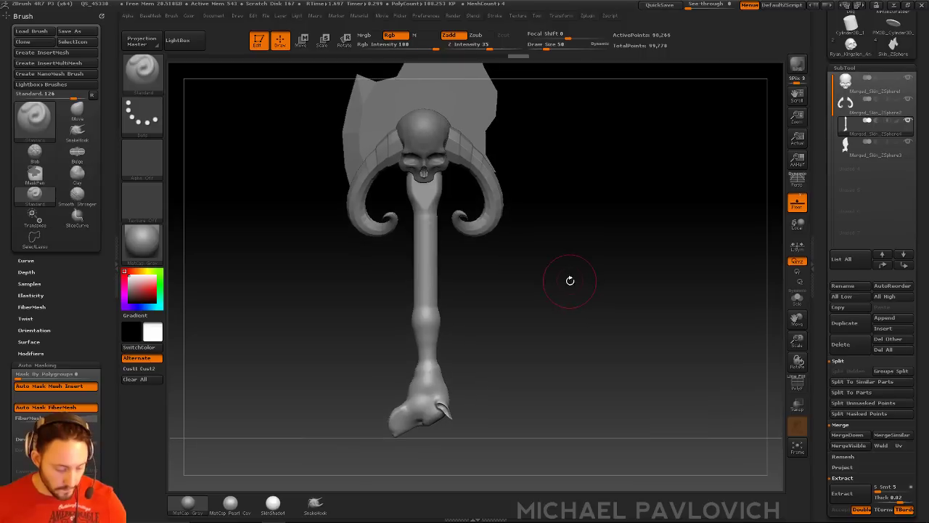
Step: Thicken the middle of the grip with the Inflat brush at draw size 97
{"action": "key", "text": "b"}
{"action": "key", "text": "i"}
{"action": "key", "text": "n"}
{"action": "key", "text": "s"}
{"action": "left_click_drag", "start_coordinate": [440, 282], "coordinate": [451, 282]}
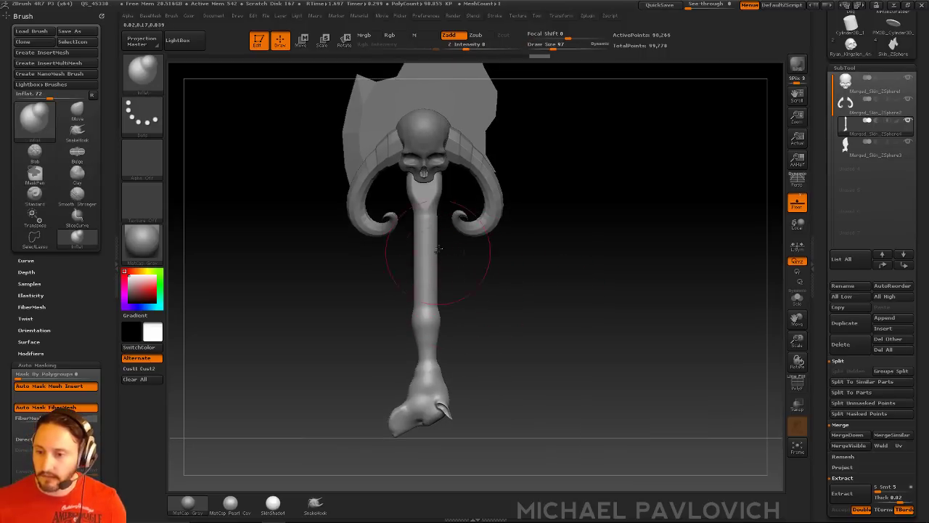
{"action": "key", "text": "s"}
{"action": "mouse_move", "coordinate": [427, 230]}
{"action": "left_mouse_down"}
{"action": "mouse_move", "coordinate": [438, 230]}
{"action": "mouse_move", "coordinate": [424, 223]}
{"action": "mouse_move", "coordinate": [427, 261]}
{"action": "left_mouse_up"}
{"action": "key", "text": "s"}
Step: Select the horns subtool and lay out a Rotate transpose line starting at the base of a horn
{"action": "mouse_move", "coordinate": [563, 189]}
{"action": "left_mouse_down", "text": "alt"}
{"action": "mouse_move", "coordinate": [559, 257]}
{"action": "mouse_move", "coordinate": [637, 272]}
{"action": "mouse_move", "coordinate": [554, 266]}
{"action": "mouse_move", "coordinate": [495, 276]}
{"action": "left_mouse_up", "text": "alt"}
{"action": "key", "text": "s"}
{"action": "left_click", "coordinate": [491, 275], "text": "alt"}
{"action": "mouse_move", "coordinate": [571, 312]}
{"action": "left_mouse_down"}
{"action": "mouse_move", "coordinate": [550, 321]}
{"action": "mouse_move", "coordinate": [547, 291]}
{"action": "mouse_move", "coordinate": [572, 291]}
{"action": "left_mouse_up"}
{"action": "left_click_drag", "start_coordinate": [572, 290], "coordinate": [576, 248], "text": "alt"}
{"action": "left_click_drag", "start_coordinate": [577, 178], "coordinate": [571, 241], "text": "alt"}
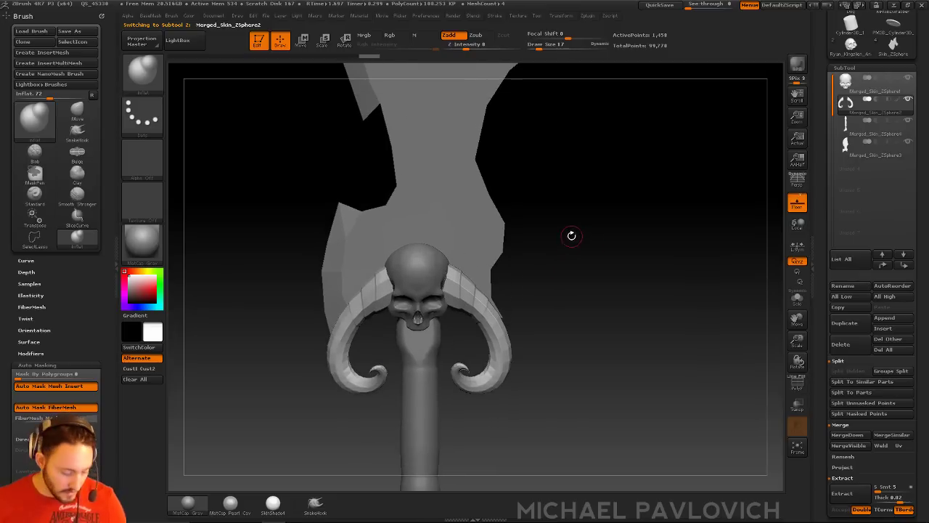
{"action": "key", "text": "r"}
{"action": "mouse_move", "coordinate": [439, 289]}
{"action": "left_mouse_down"}
{"action": "mouse_move", "coordinate": [568, 234]}
{"action": "mouse_move", "coordinate": [564, 217]}
{"action": "mouse_move", "coordinate": [586, 226]}
{"action": "left_mouse_up"}
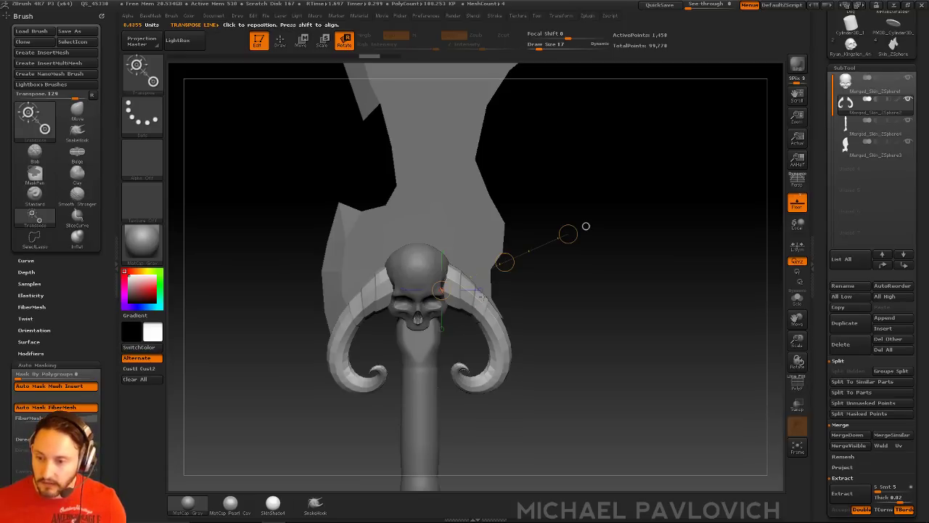
{"action": "key", "text": "2"}
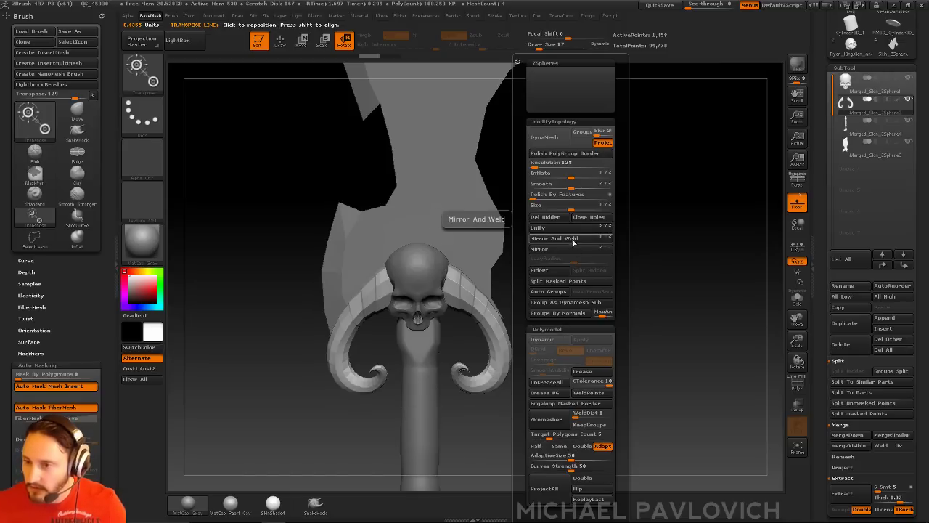
Step: Dock the Transform palette, turn on Z symmetry and rotate both horns outward into a wider crossguard
{"action": "left_click", "coordinate": [562, 15]}
{"action": "left_click_drag", "start_coordinate": [553, 28], "coordinate": [87, 98]}
{"action": "left_click", "coordinate": [67, 261]}
{"action": "mouse_move", "coordinate": [441, 289]}
{"action": "left_mouse_down"}
{"action": "mouse_move", "coordinate": [569, 233]}
{"action": "mouse_move", "coordinate": [536, 162]}
{"action": "mouse_move", "coordinate": [537, 178]}
{"action": "left_mouse_up"}
{"action": "key", "text": "q"}
Step: Select the blade and move its lower corners up behind the horns with the Move brush at draw size 93
{"action": "left_click", "coordinate": [485, 236], "text": "alt"}
{"action": "right_click_drag", "start_coordinate": [528, 280], "coordinate": [524, 260], "text": "ctrl"}
{"action": "key", "text": "b"}
{"action": "key", "text": "m"}
{"action": "key", "text": "v"}
{"action": "left_click_drag", "start_coordinate": [488, 315], "coordinate": [498, 300]}
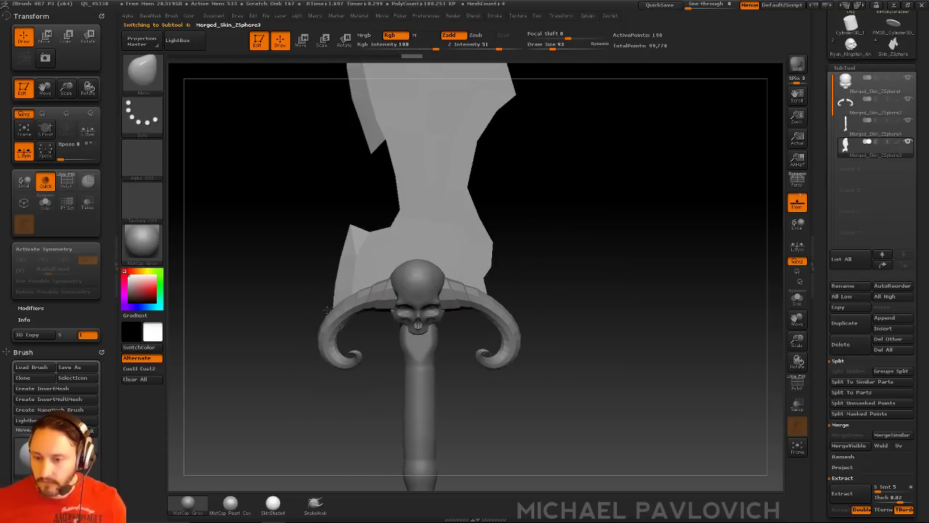
{"action": "left_click_drag", "start_coordinate": [333, 299], "coordinate": [336, 267]}
Step: Fit the blade's lower edge to the horns in the transparency display at draw size 155, then restore the solid display and Standard brush
{"action": "left_click", "coordinate": [798, 405]}
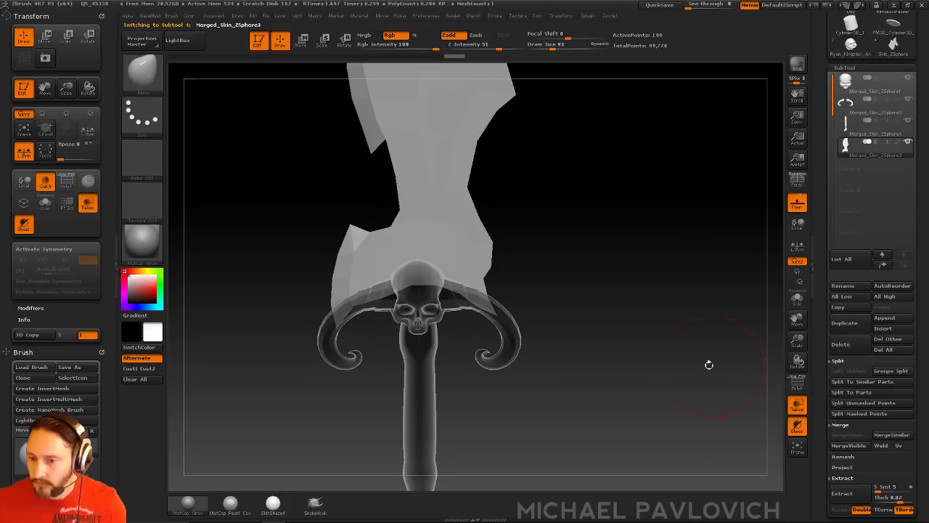
{"action": "right_click_drag", "start_coordinate": [732, 372], "coordinate": [737, 393], "text": "alt"}
{"action": "key", "text": "s"}
{"action": "left_click_drag", "start_coordinate": [411, 342], "coordinate": [418, 341]}
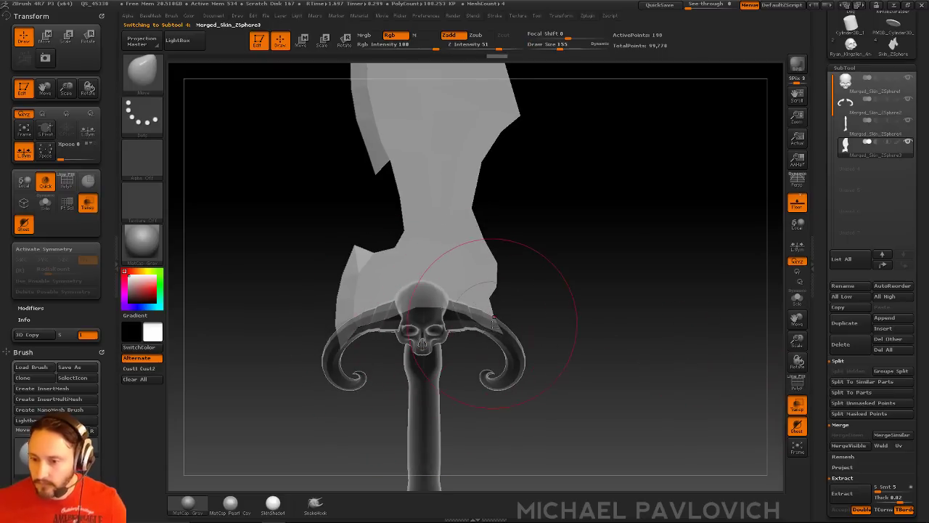
{"action": "key", "text": "b"}
{"action": "key", "text": "s"}
{"action": "key", "text": "t"}
{"action": "left_click", "coordinate": [797, 404]}
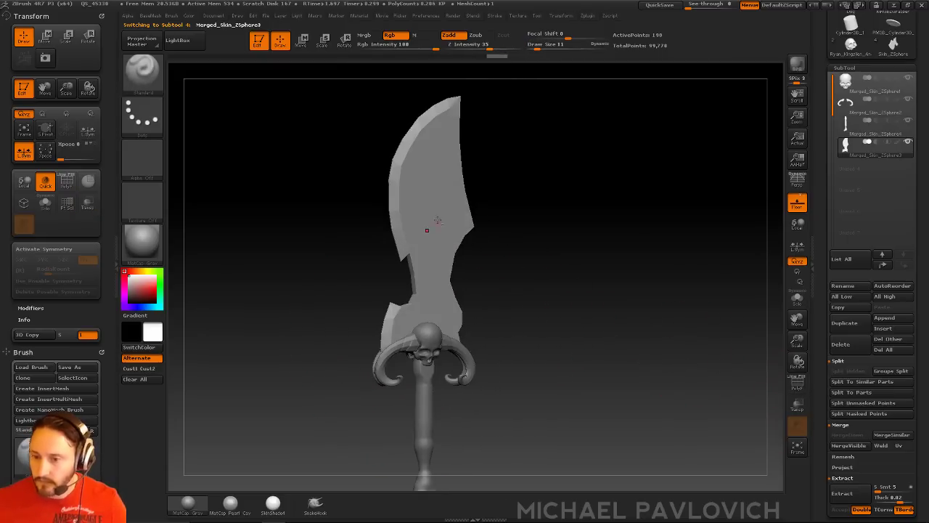
Step: Turn on the dynamic subdivision preview for the blade and set the draw size to 24
{"action": "key", "text": "d"}
{"action": "mouse_move", "coordinate": [583, 257]}
{"action": "right_mouse_down", "text": "shift"}
{"action": "mouse_move", "coordinate": [575, 284]}
{"action": "mouse_move", "coordinate": [576, 262]}
{"action": "right_mouse_up", "text": "shift"}
{"action": "key", "text": "s"}
{"action": "left_click_drag", "start_coordinate": [575, 262], "coordinate": [580, 312]}
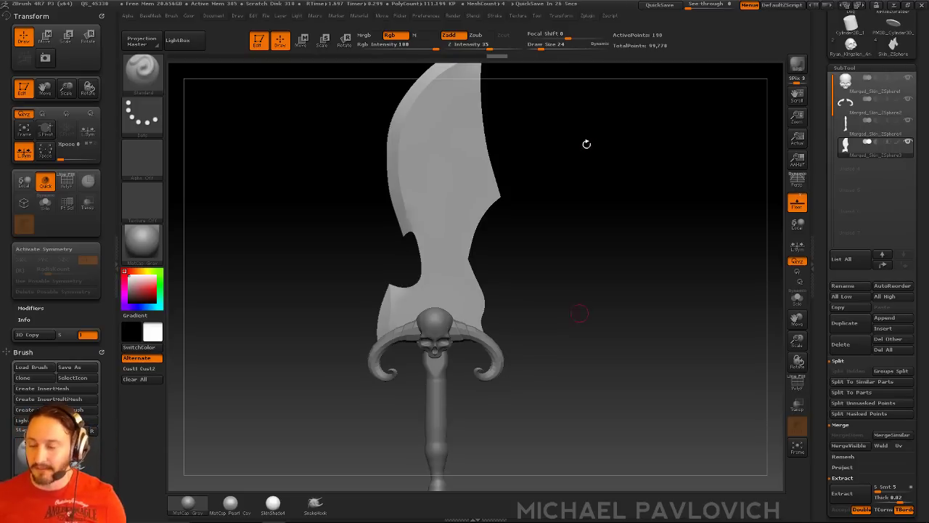
Step: Crease the edge at the barb on the blade's curved cutting side with the ZModeler brush
{"action": "mouse_move", "coordinate": [627, 180]}
{"action": "left_mouse_down"}
{"action": "mouse_move", "coordinate": [602, 195]}
{"action": "mouse_move", "coordinate": [637, 228]}
{"action": "mouse_move", "coordinate": [649, 225]}
{"action": "mouse_move", "coordinate": [617, 223]}
{"action": "left_mouse_up"}
{"action": "key", "text": "b"}
{"action": "key", "text": "z"}
{"action": "key", "text": "m"}
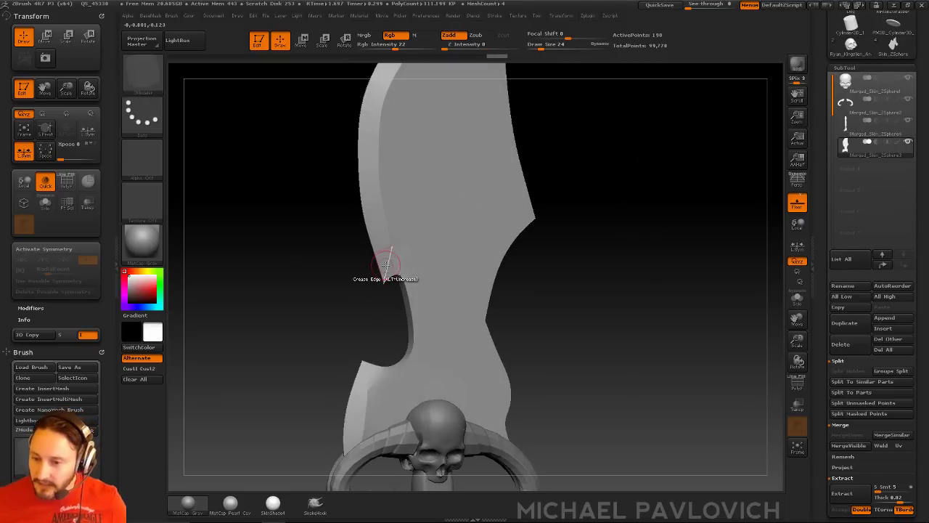
{"action": "key", "text": "space"}
{"action": "left_click", "coordinate": [390, 260]}
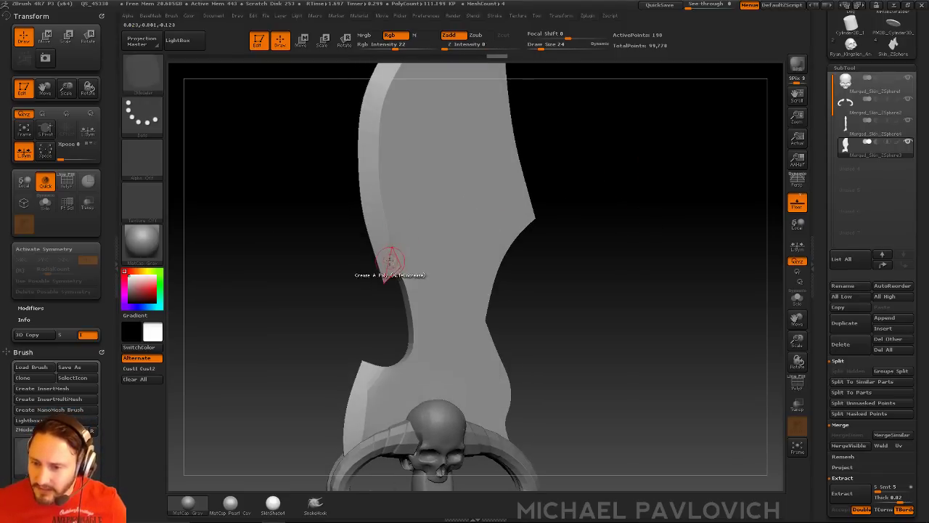
{"action": "left_click_drag", "start_coordinate": [552, 288], "coordinate": [369, 312]}
{"action": "left_click_drag", "start_coordinate": [618, 281], "coordinate": [635, 222], "text": "alt"}
{"action": "left_click_drag", "start_coordinate": [635, 218], "coordinate": [620, 210]}
{"action": "left_click_drag", "start_coordinate": [616, 261], "coordinate": [426, 291], "text": "alt"}
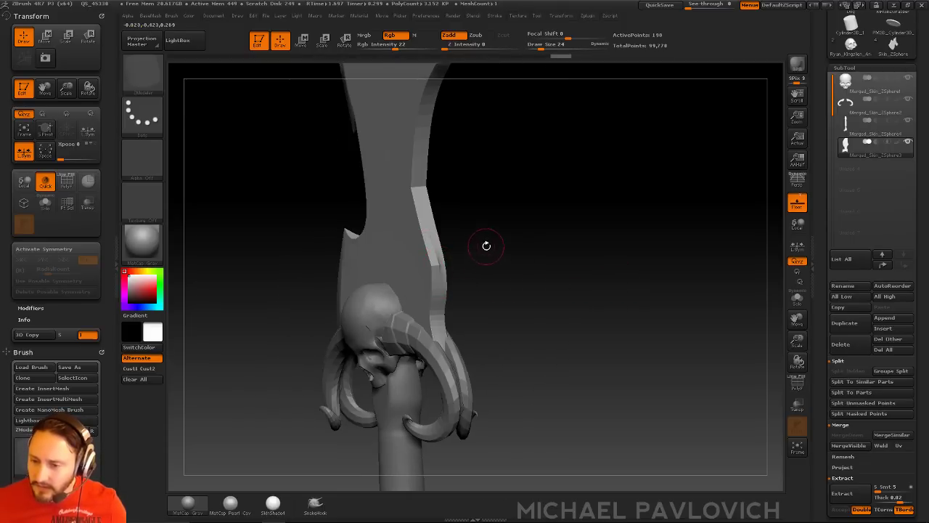
{"action": "left_click_drag", "start_coordinate": [486, 248], "coordinate": [485, 271], "text": "alt"}
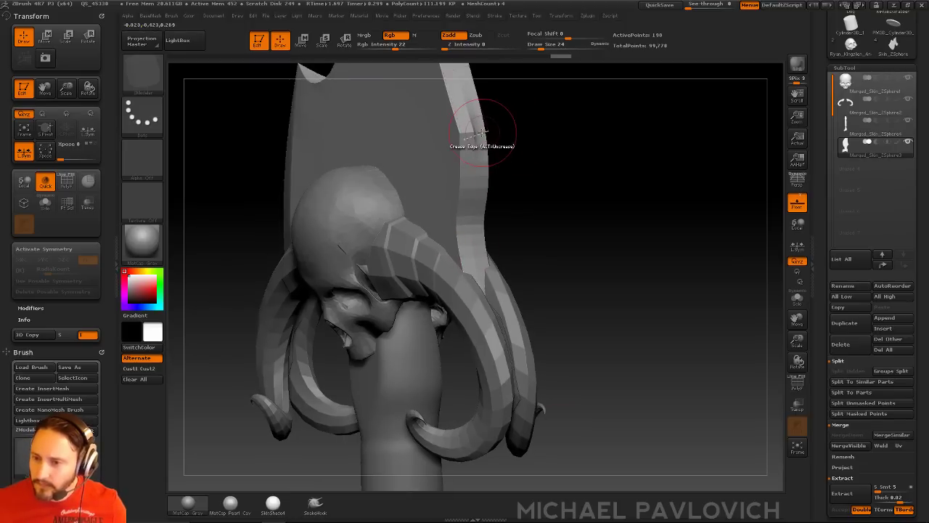
Step: Isolate the blade and uncrease the edge at the narrowest point of its spine with ZModeler, then show all subtools
{"action": "left_click_drag", "start_coordinate": [536, 166], "coordinate": [486, 175]}
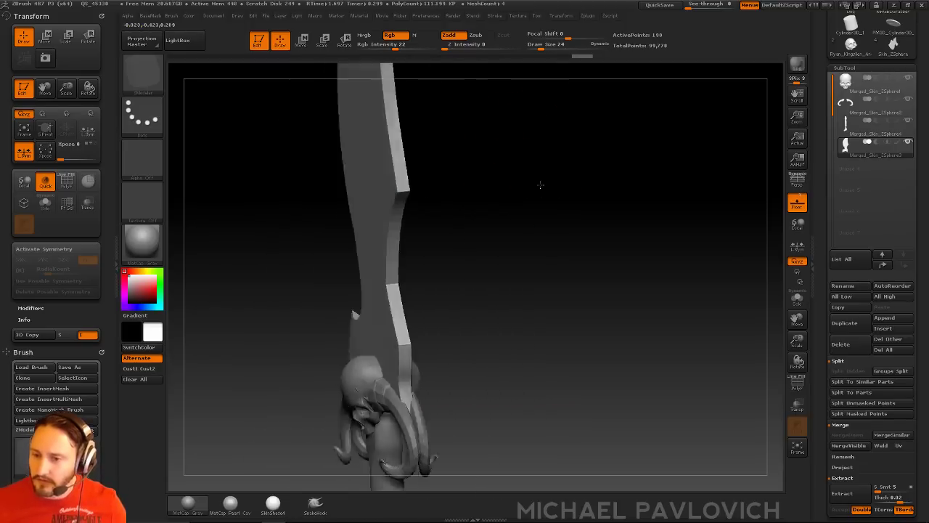
{"action": "left_click_drag", "start_coordinate": [540, 182], "coordinate": [533, 302], "text": "alt"}
{"action": "left_click", "coordinate": [795, 300]}
{"action": "mouse_move", "coordinate": [770, 305]}
{"action": "left_mouse_down"}
{"action": "mouse_move", "coordinate": [682, 305]}
{"action": "mouse_move", "coordinate": [630, 284]}
{"action": "mouse_move", "coordinate": [656, 374]}
{"action": "left_mouse_up"}
{"action": "key", "text": "b"}
{"action": "key", "text": "z"}
{"action": "key", "text": "m"}
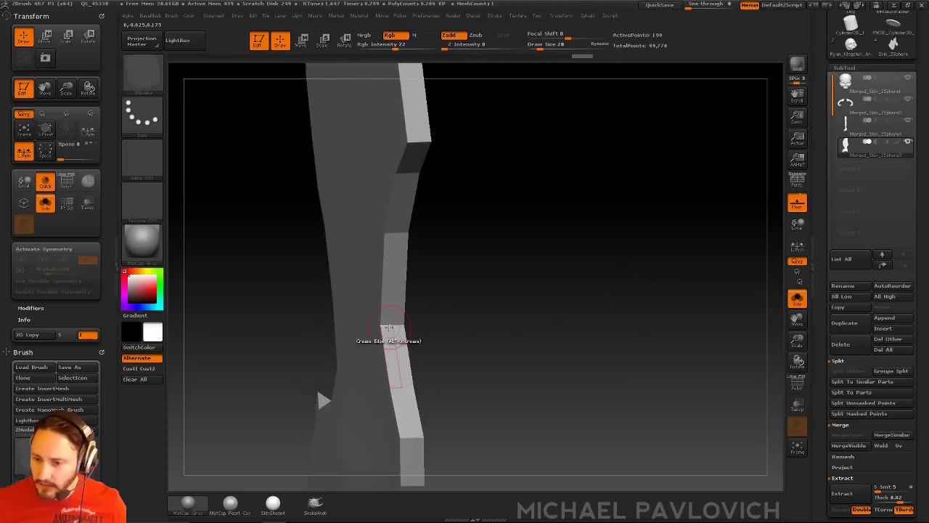
{"action": "left_click_drag", "start_coordinate": [419, 318], "coordinate": [527, 340]}
{"action": "left_click_drag", "start_coordinate": [563, 262], "coordinate": [564, 266]}
{"action": "left_click", "coordinate": [797, 299]}
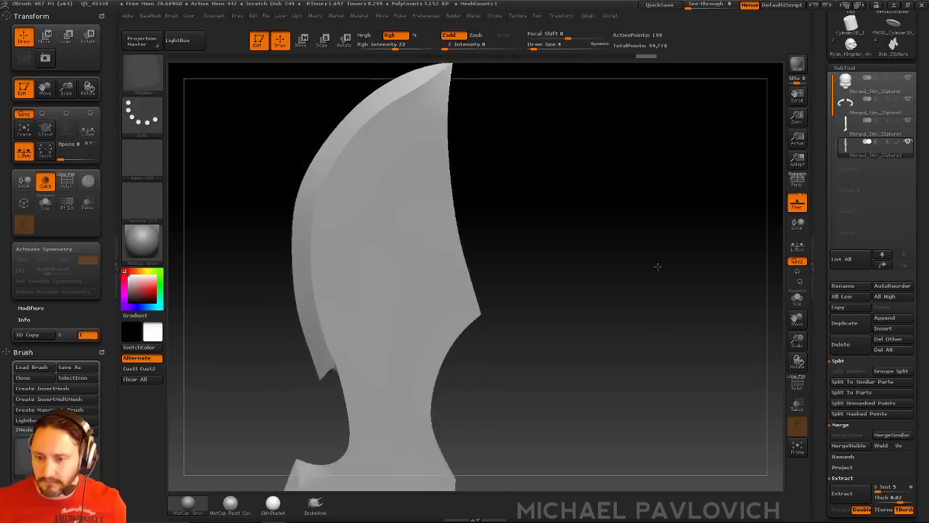
Step: Pull the blade's curved cutting edge outward with the Move brush, then return to the Standard brush at draw size 39
{"action": "key", "text": "s"}
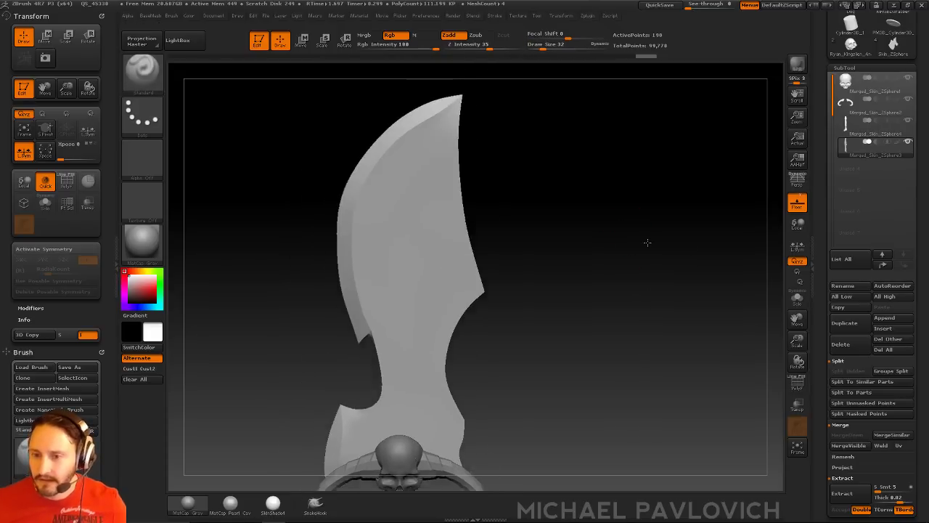
{"action": "key", "text": "b"}
{"action": "key", "text": "m"}
{"action": "key", "text": "v"}
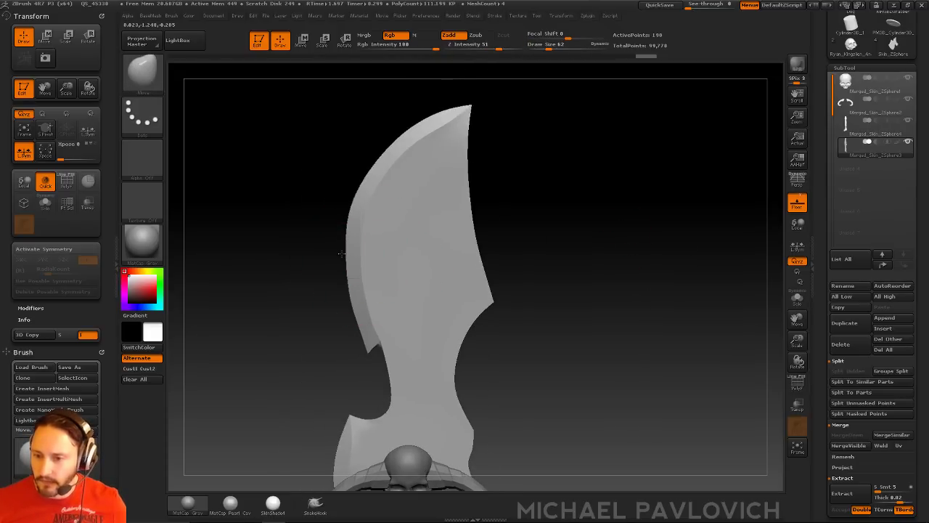
{"action": "key", "text": "s"}
{"action": "key", "text": "s"}
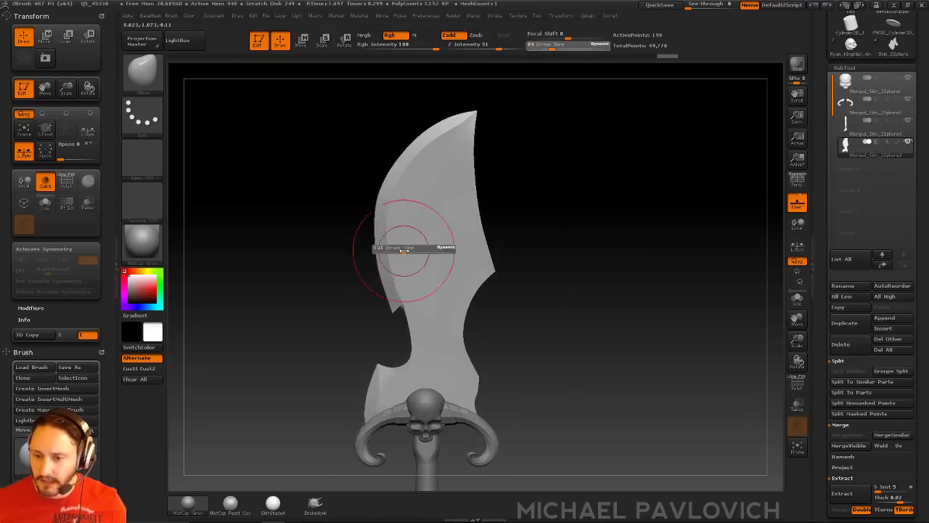
{"action": "left_click_drag", "start_coordinate": [403, 251], "coordinate": [374, 247]}
{"action": "key", "text": "b"}
{"action": "key", "text": "s"}
{"action": "key", "text": "t"}
{"action": "key", "text": "s"}
{"action": "left_click_drag", "start_coordinate": [556, 270], "coordinate": [541, 271]}
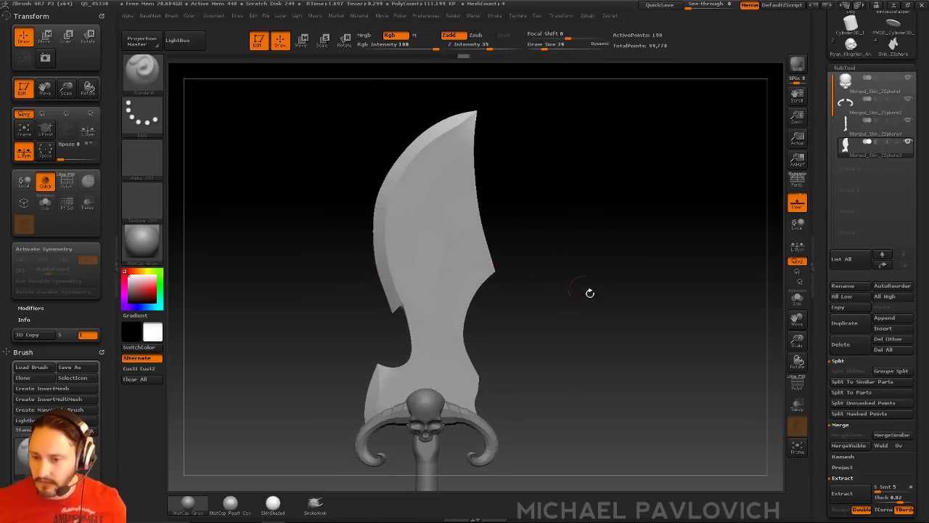
Step: Narrow the blade across its width with a Move transpose line and fit its lower corners to the horns with the Move brush at size 150
{"action": "left_click_drag", "start_coordinate": [606, 309], "coordinate": [591, 242], "text": "alt"}
{"action": "key", "text": "w"}
{"action": "mouse_move", "coordinate": [426, 251]}
{"action": "left_mouse_down", "text": "shift"}
{"action": "mouse_move", "coordinate": [602, 252]}
{"action": "mouse_move", "coordinate": [562, 250]}
{"action": "mouse_move", "coordinate": [587, 290]}
{"action": "left_mouse_up", "text": "shift"}
{"action": "key", "text": "s"}
{"action": "left_click_drag", "start_coordinate": [401, 373], "coordinate": [376, 332]}
{"action": "key", "text": "q"}
{"action": "key", "text": "s"}
{"action": "key", "text": "s"}
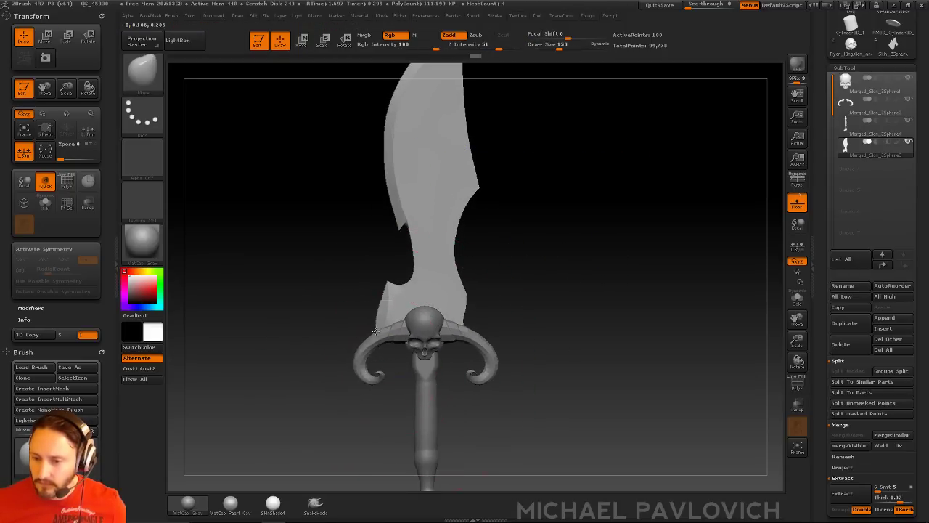
{"action": "key", "text": "b"}
{"action": "key", "text": "s"}
{"action": "key", "text": "t"}
{"action": "left_click_drag", "start_coordinate": [515, 312], "coordinate": [540, 274]}
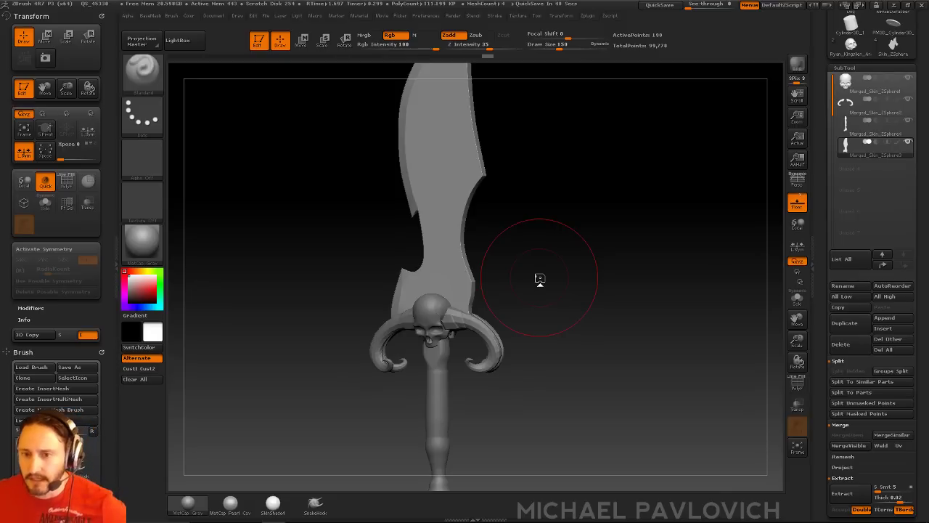
{"action": "mouse_move", "coordinate": [617, 242]}
{"action": "left_mouse_down", "text": "shift"}
{"action": "mouse_move", "coordinate": [629, 249]}
{"action": "mouse_move", "coordinate": [615, 253]}
{"action": "mouse_move", "coordinate": [622, 263]}
{"action": "mouse_move", "coordinate": [629, 255]}
{"action": "mouse_move", "coordinate": [621, 252]}
{"action": "mouse_move", "coordinate": [624, 265]}
{"action": "left_mouse_up", "text": "shift"}
{"action": "key", "text": "s"}
{"action": "key", "text": "s"}
{"action": "left_click_drag", "start_coordinate": [634, 270], "coordinate": [633, 258], "text": "alt"}
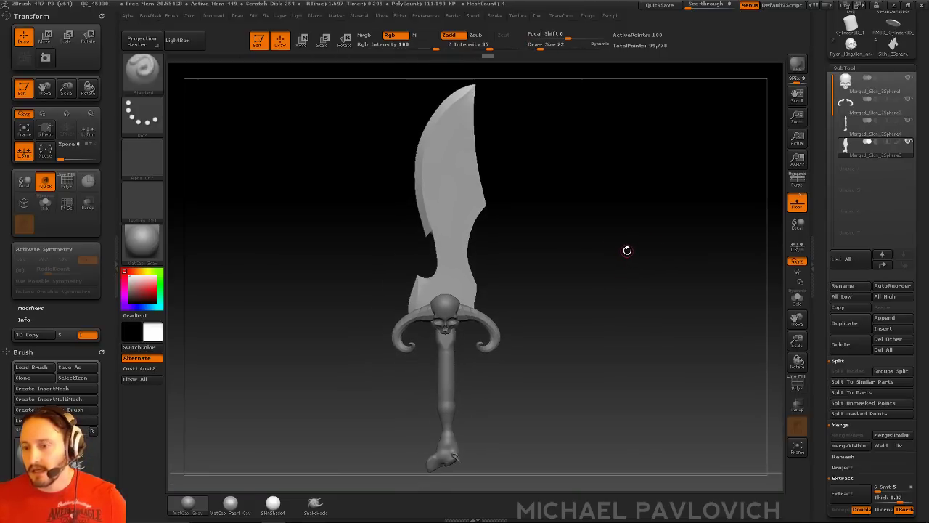
{"action": "mouse_move", "coordinate": [623, 246]}
{"action": "left_mouse_down"}
{"action": "mouse_move", "coordinate": [635, 251]}
{"action": "mouse_move", "coordinate": [629, 263]}
{"action": "left_mouse_up"}
{"action": "key", "text": "s"}
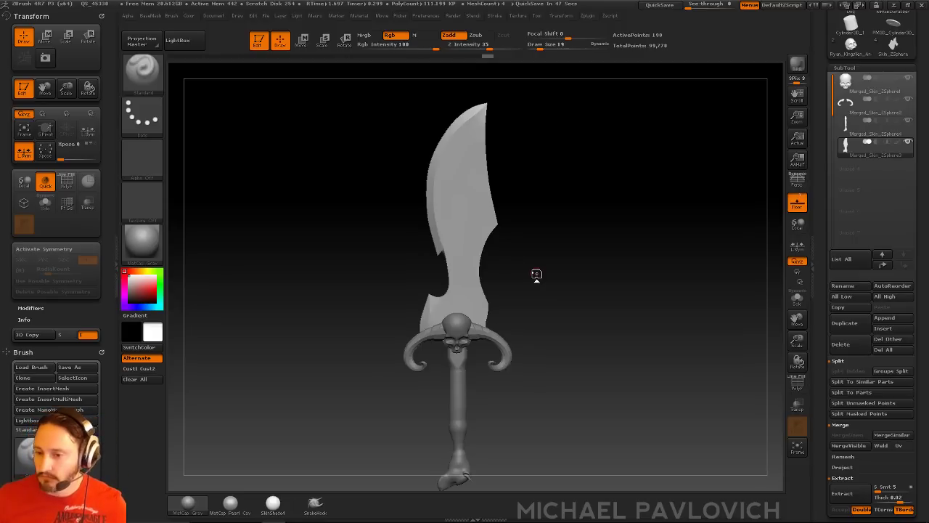
Step: Reshape the bevel line near the blade's tip with the Move brush, then switch back to the Standard brush
{"action": "left_click_drag", "start_coordinate": [523, 160], "coordinate": [592, 432], "text": "alt"}
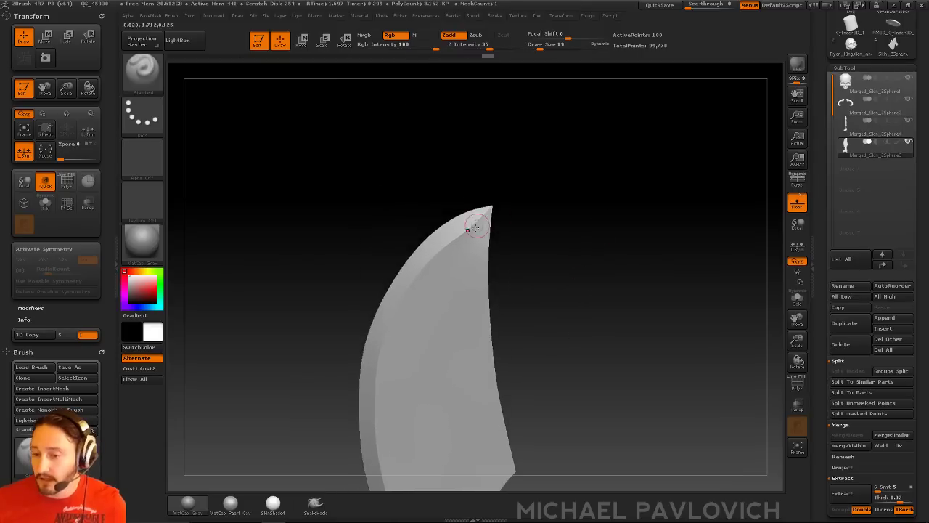
{"action": "key", "text": "b"}
{"action": "key", "text": "m"}
{"action": "key", "text": "v"}
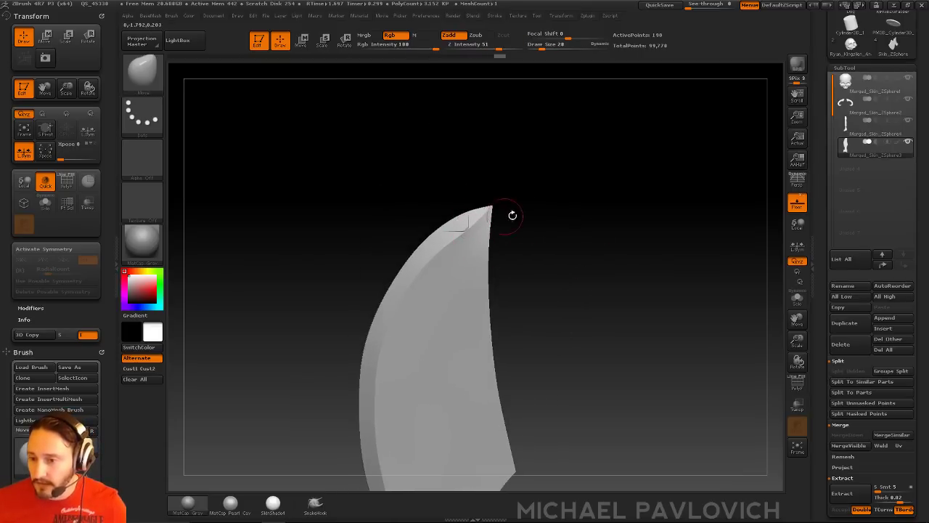
{"action": "right_click_drag", "start_coordinate": [499, 216], "coordinate": [475, 243]}
{"action": "left_click_drag", "start_coordinate": [463, 246], "coordinate": [439, 268]}
{"action": "left_click_drag", "start_coordinate": [617, 286], "coordinate": [621, 165], "text": "alt"}
{"action": "left_click_drag", "start_coordinate": [589, 432], "coordinate": [589, 176], "text": "alt"}
{"action": "key", "text": "s"}
{"action": "left_click", "coordinate": [588, 211]}
{"action": "left_click_drag", "start_coordinate": [607, 250], "coordinate": [609, 214], "text": "alt"}
{"action": "key", "text": "b"}
{"action": "key", "text": "s"}
{"action": "key", "text": "t"}
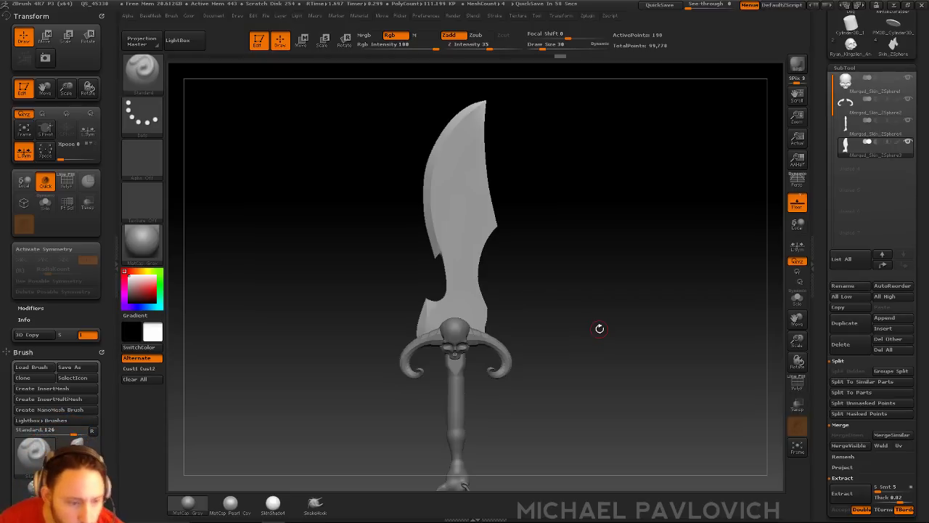
Step: Make the sword handle the active subtool and check its wireframe
{"action": "left_click_drag", "start_coordinate": [612, 307], "coordinate": [626, 292]}
{"action": "left_click_drag", "start_coordinate": [625, 291], "coordinate": [588, 288], "text": "alt"}
{"action": "left_click", "coordinate": [439, 331], "text": "alt"}
{"action": "left_click", "coordinate": [796, 383]}
{"action": "left_click_drag", "start_coordinate": [645, 367], "coordinate": [580, 330]}
{"action": "left_click", "coordinate": [799, 383]}
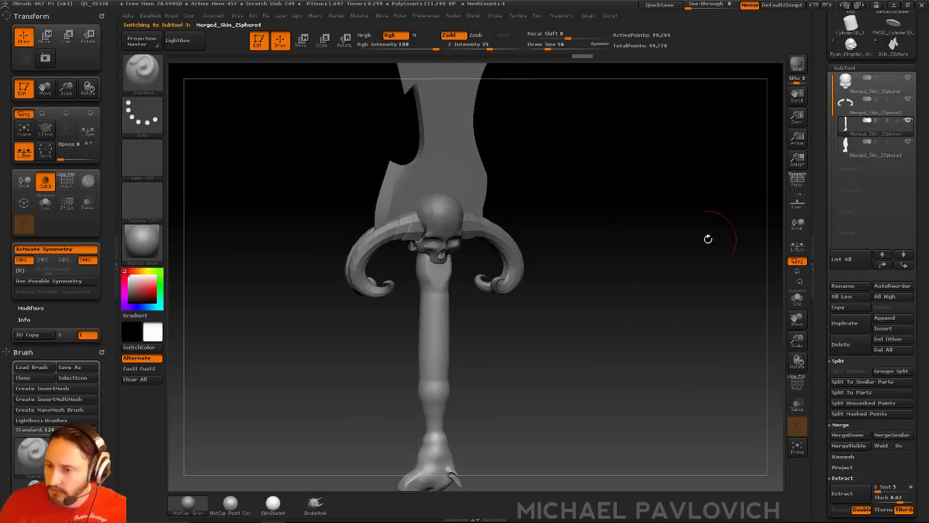
Step: Try sculpting a diagonal spiral wrap along the handle grip with the ClayTubes brush
{"action": "mouse_move", "coordinate": [523, 328]}
{"action": "left_mouse_down"}
{"action": "mouse_move", "coordinate": [556, 327]}
{"action": "mouse_move", "coordinate": [545, 330]}
{"action": "mouse_move", "coordinate": [596, 355]}
{"action": "mouse_move", "coordinate": [570, 353]}
{"action": "left_mouse_up"}
{"action": "key", "text": "b"}
{"action": "key", "text": "c"}
{"action": "key", "text": "t"}
{"action": "key", "text": "s"}
{"action": "mouse_move", "coordinate": [461, 340]}
{"action": "left_mouse_down"}
{"action": "mouse_move", "coordinate": [479, 338]}
{"action": "mouse_move", "coordinate": [458, 313]}
{"action": "mouse_move", "coordinate": [425, 356]}
{"action": "mouse_move", "coordinate": [467, 351]}
{"action": "left_mouse_up"}
{"action": "key", "text": "s"}
{"action": "key", "text": "ctrl+z"}
{"action": "key", "text": "s"}
{"action": "left_click_drag", "start_coordinate": [465, 305], "coordinate": [429, 348]}
{"action": "key", "text": "s"}
{"action": "left_click_drag", "start_coordinate": [488, 342], "coordinate": [448, 351]}
{"action": "mouse_move", "coordinate": [465, 331]}
{"action": "left_mouse_down"}
{"action": "mouse_move", "coordinate": [429, 365]}
{"action": "mouse_move", "coordinate": [479, 363]}
{"action": "left_mouse_up"}
{"action": "left_click_drag", "start_coordinate": [465, 319], "coordinate": [434, 357]}
{"action": "mouse_move", "coordinate": [494, 349]}
{"action": "left_mouse_down", "text": "shift"}
{"action": "mouse_move", "coordinate": [443, 356]}
{"action": "mouse_move", "coordinate": [454, 361]}
{"action": "mouse_move", "coordinate": [466, 341]}
{"action": "left_mouse_up", "text": "shift"}
{"action": "mouse_move", "coordinate": [430, 390]}
{"action": "left_mouse_down"}
{"action": "mouse_move", "coordinate": [465, 363]}
{"action": "mouse_move", "coordinate": [464, 377]}
{"action": "left_mouse_up"}
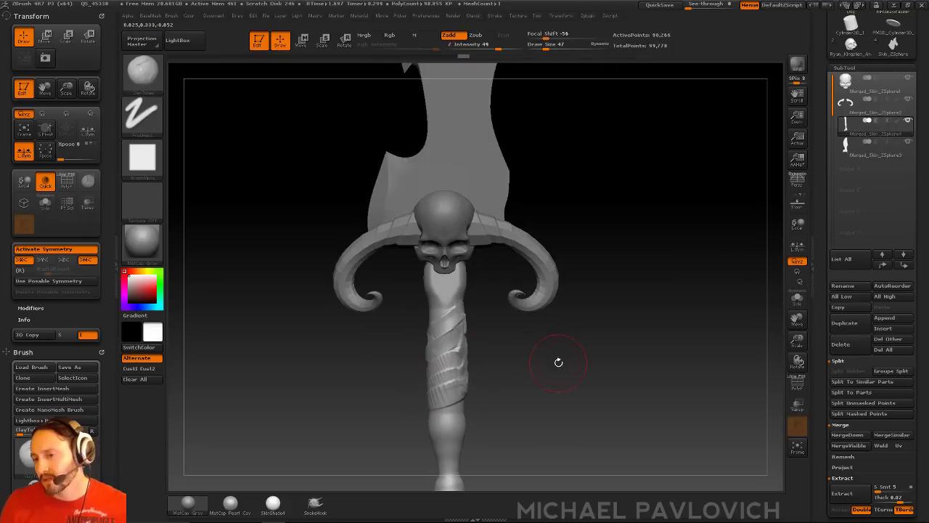
Step: Undo all the spiral clay strokes on the handle and return to the Standard brush
{"action": "key", "text": "ctrl+z"}
{"action": "key", "text": "ctrl+z"}
{"action": "key", "text": "ctrl+z"}
{"action": "key", "text": "ctrl+z"}
{"action": "key", "text": "ctrl+z"}
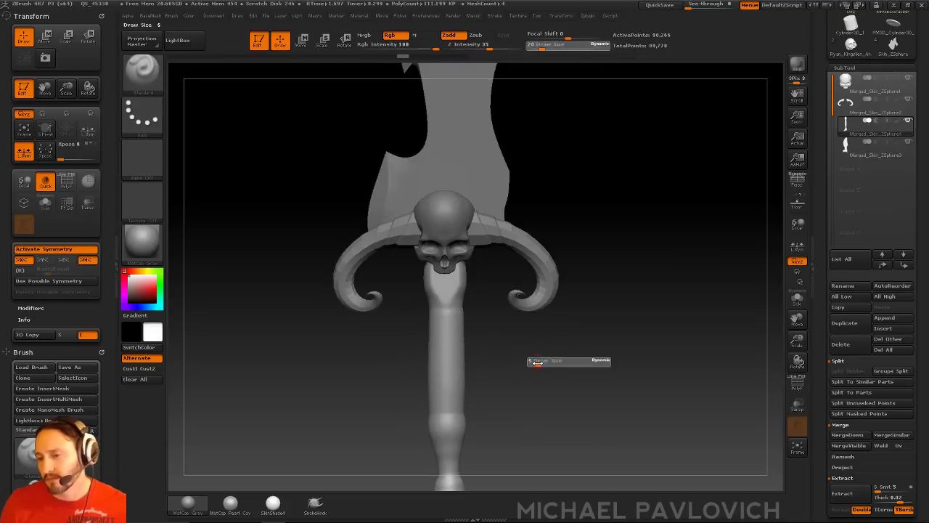
{"action": "key", "text": "ctrl+z"}
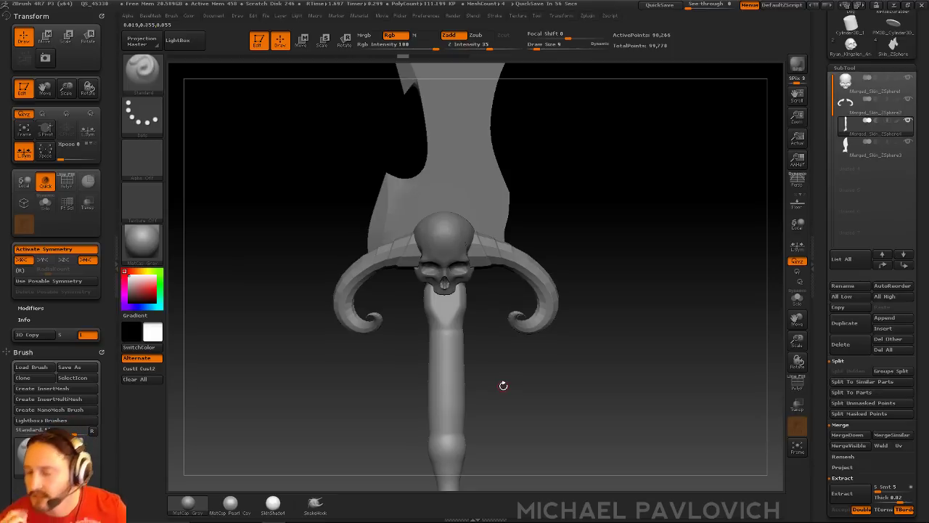
{"action": "left_click_drag", "start_coordinate": [616, 259], "coordinate": [617, 201], "text": "alt"}
{"action": "key", "text": "s"}
{"action": "left_click_drag", "start_coordinate": [629, 305], "coordinate": [623, 329]}
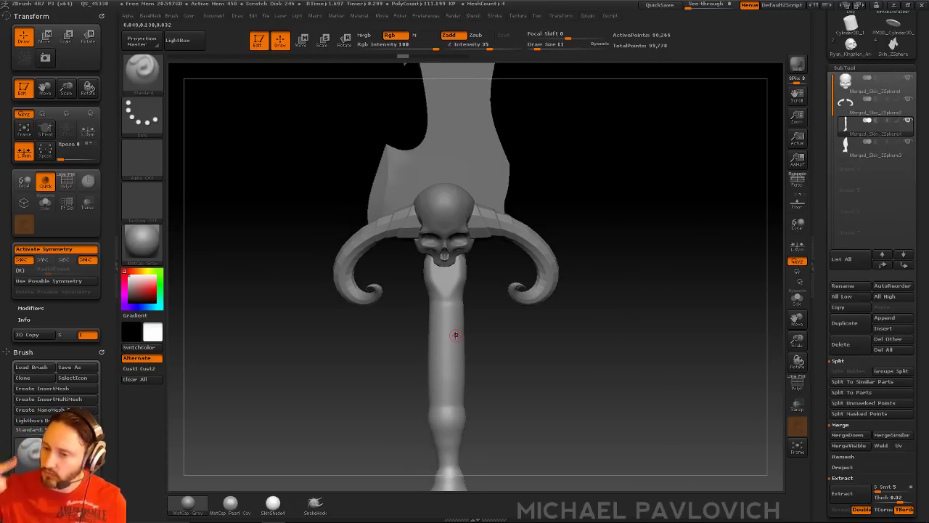
{"action": "key", "text": "s"}
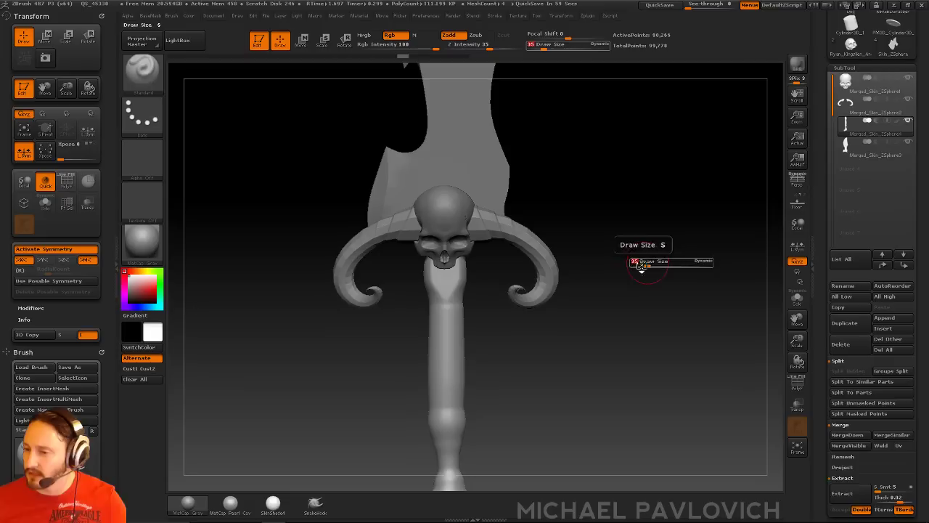
{"action": "left_click_drag", "start_coordinate": [665, 255], "coordinate": [664, 228], "text": "alt"}
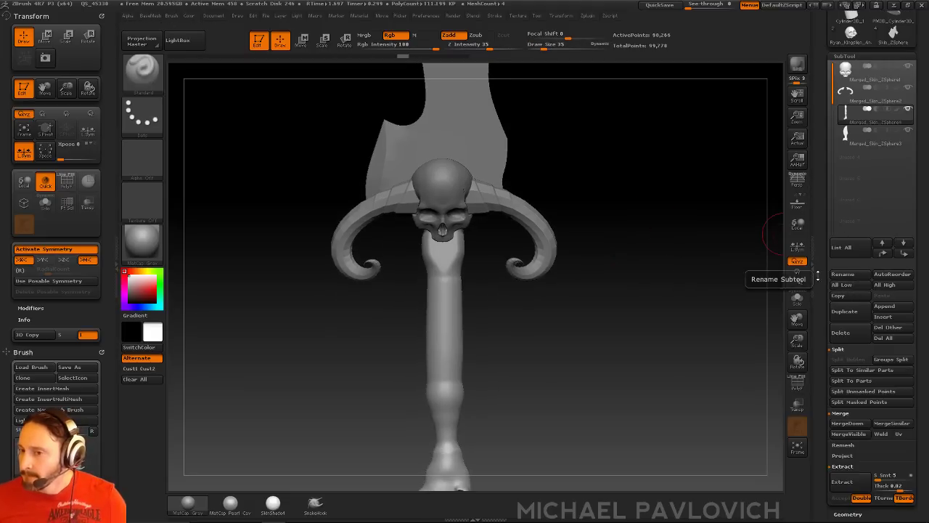
{"action": "left_click_drag", "start_coordinate": [695, 261], "coordinate": [708, 290], "text": "alt"}
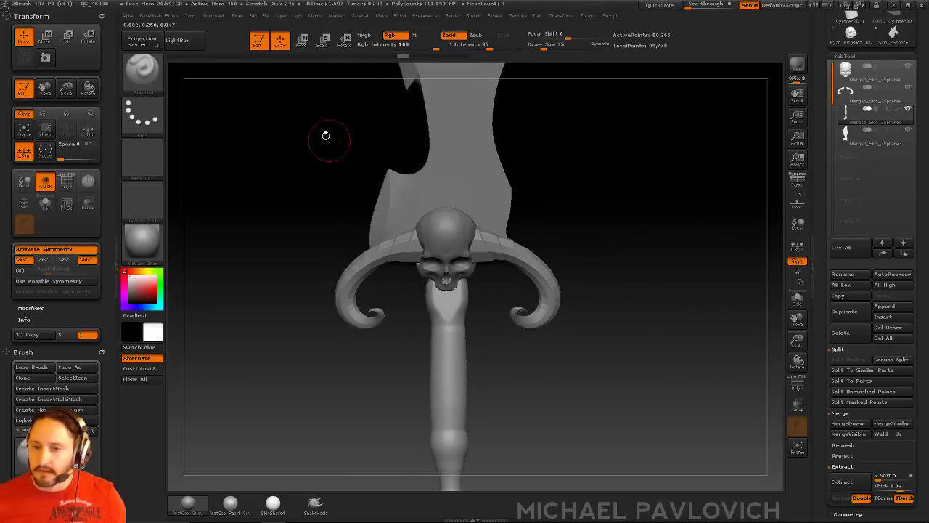
Step: Clear the canvas, draw a Cylinder3D primitive in its place, and make it editable in an upright view
{"action": "left_click", "coordinate": [259, 40]}
{"action": "key", "text": "ctrl+n"}
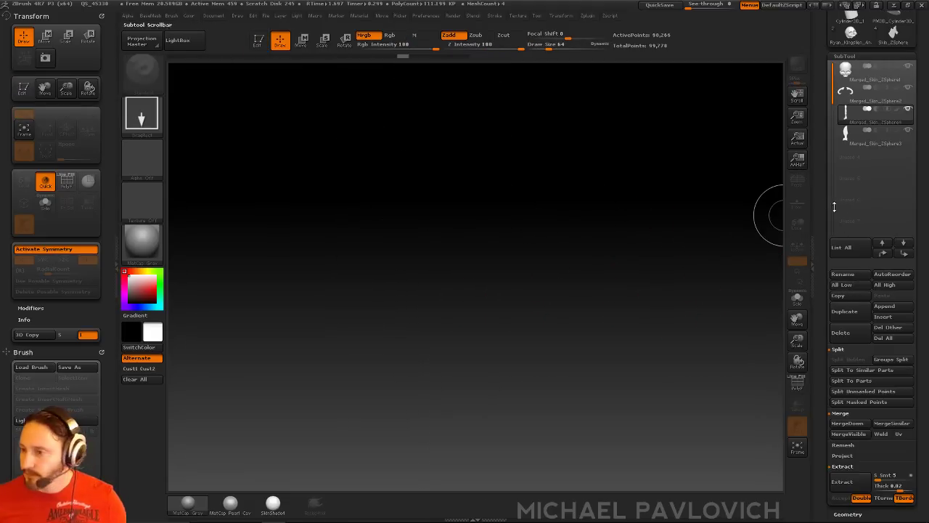
{"action": "left_click_drag", "start_coordinate": [822, 190], "coordinate": [822, 320]}
{"action": "left_click", "coordinate": [847, 238]}
{"action": "left_click_drag", "start_coordinate": [485, 313], "coordinate": [496, 411]}
{"action": "left_click", "coordinate": [258, 45]}
{"action": "left_click_drag", "start_coordinate": [592, 229], "coordinate": [596, 205], "text": "shift"}
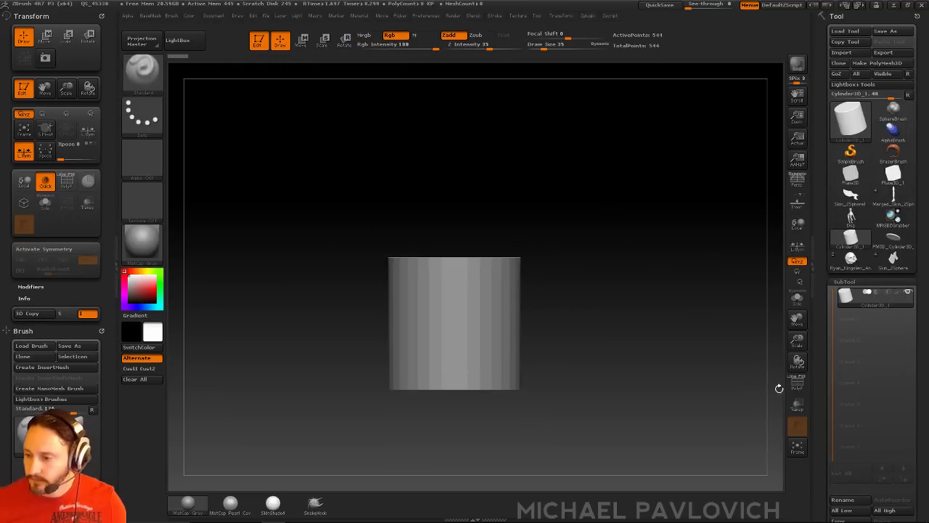
Step: Show the cylinder's wireframe and initialize it with X and Y size 50, Z size 100, HDivide 25 and VDivide 24
{"action": "left_click", "coordinate": [797, 382]}
{"action": "left_click_drag", "start_coordinate": [699, 280], "coordinate": [712, 326]}
{"action": "left_click_drag", "start_coordinate": [825, 377], "coordinate": [880, 283]}
{"action": "left_click", "coordinate": [844, 281]}
{"action": "scroll", "coordinate": [867, 339], "scroll_direction": "up", "scroll_amount": 3}
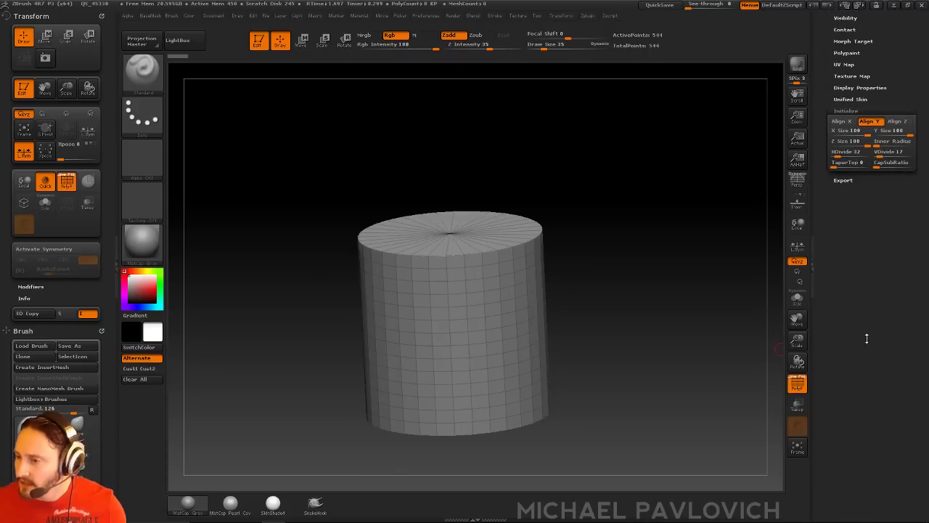
{"action": "left_click", "coordinate": [848, 146]}
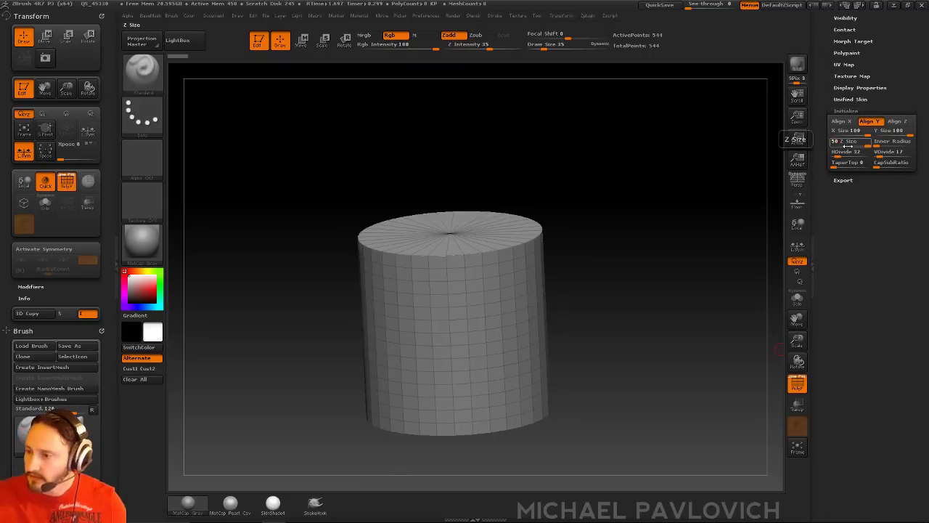
{"action": "key", "text": "Return"}
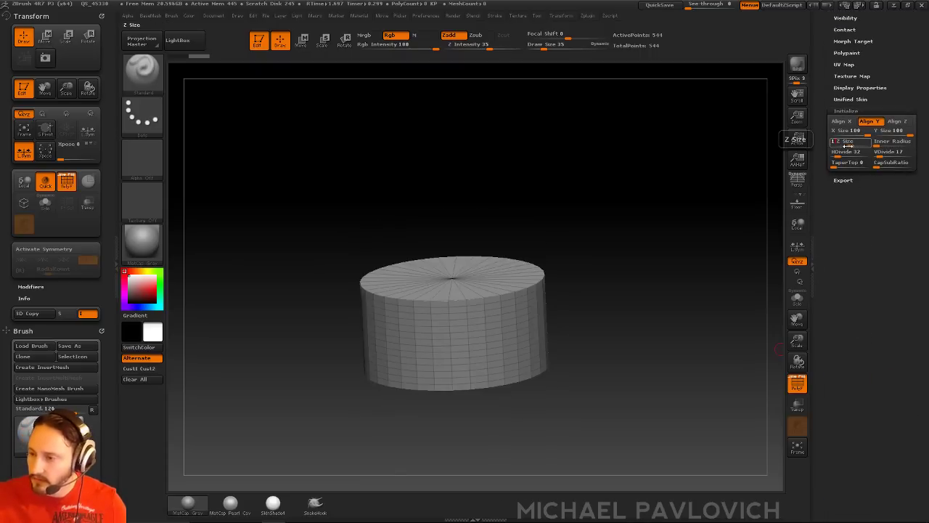
{"action": "type", "text": "100"}
{"action": "key", "text": "Return"}
{"action": "left_click", "coordinate": [857, 131]}
{"action": "key", "text": "Return"}
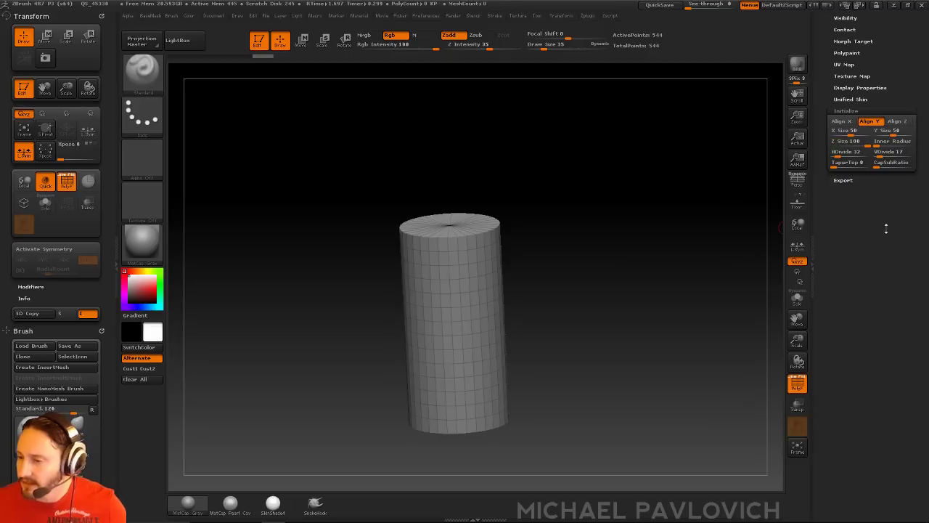
{"action": "left_click_drag", "start_coordinate": [885, 229], "coordinate": [884, 282]}
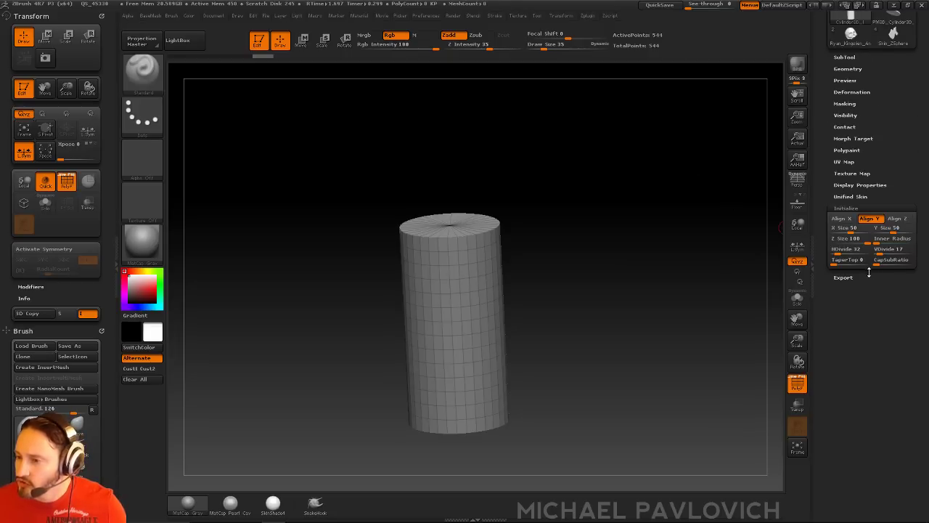
{"action": "left_click_drag", "start_coordinate": [840, 250], "coordinate": [877, 249]}
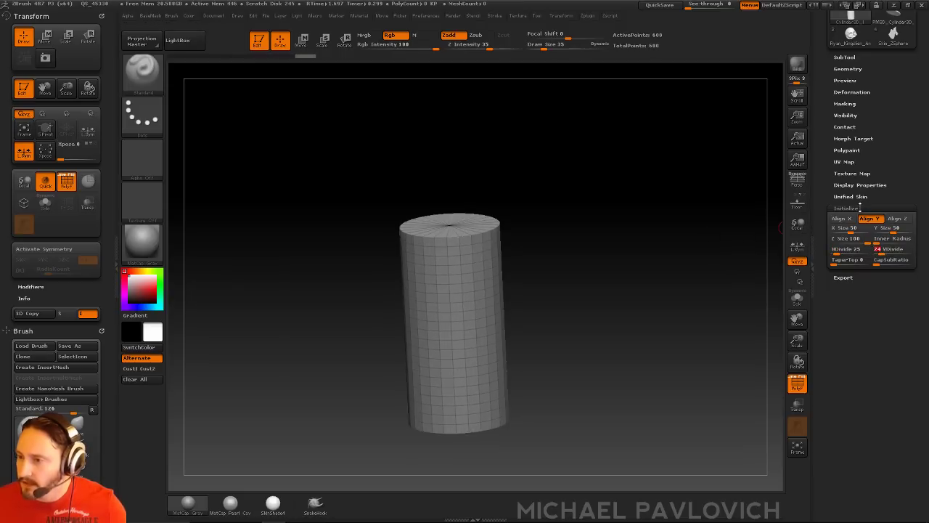
Step: Twist the cylinder around its Y axis with the Twist deformation so its faces spiral diagonally
{"action": "left_click", "coordinate": [852, 92]}
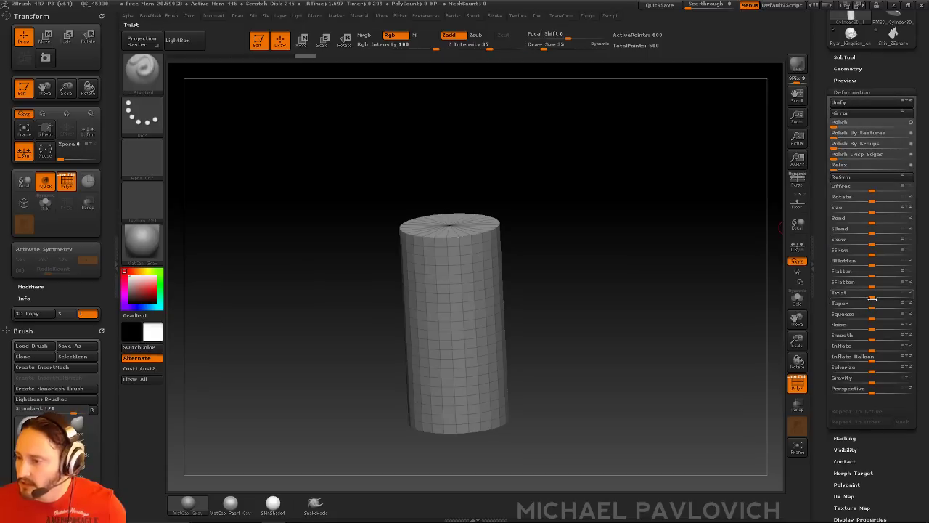
{"action": "left_click_drag", "start_coordinate": [872, 299], "coordinate": [921, 291]}
{"action": "key", "text": "ctrl+z"}
{"action": "left_click", "coordinate": [907, 294]}
{"action": "left_click", "coordinate": [911, 293]}
{"action": "left_click_drag", "start_coordinate": [655, 249], "coordinate": [517, 265]}
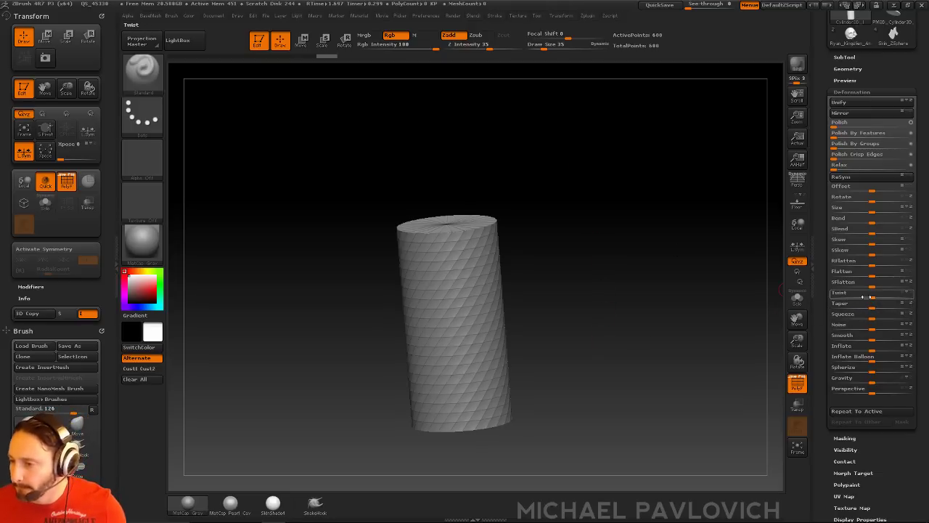
{"action": "left_click_drag", "start_coordinate": [872, 295], "coordinate": [895, 293]}
{"action": "left_click_drag", "start_coordinate": [626, 271], "coordinate": [681, 300]}
Step: Convert the twisted cylinder into a PolyMesh3D
{"action": "left_click_drag", "start_coordinate": [822, 291], "coordinate": [825, 514]}
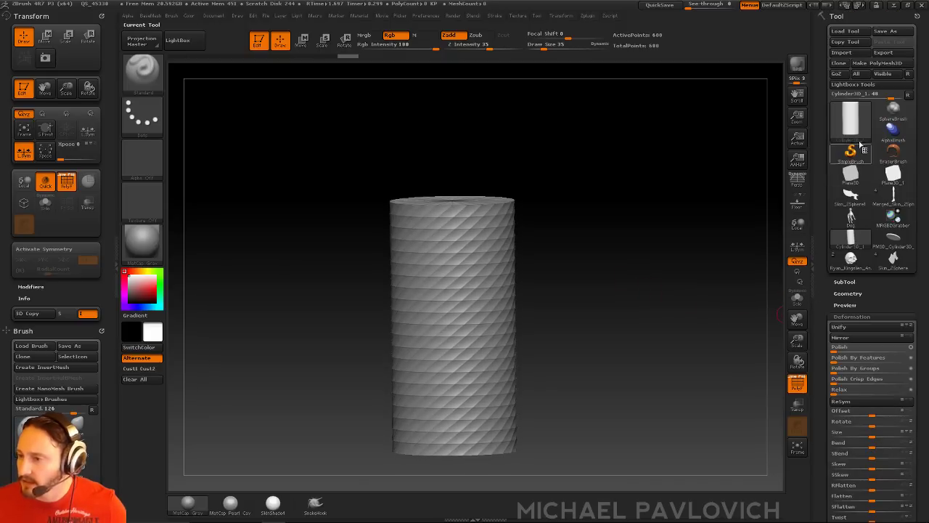
{"action": "left_click", "coordinate": [894, 64]}
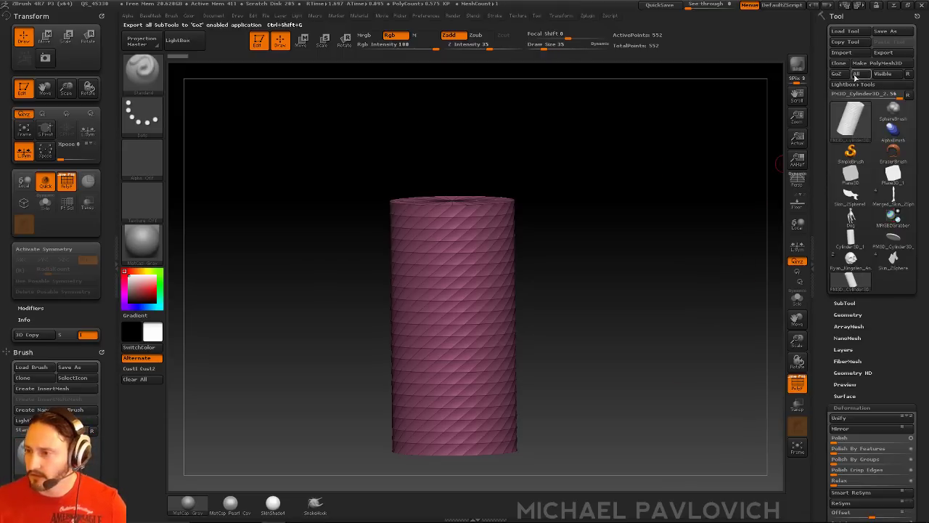
{"action": "left_click", "coordinate": [851, 66]}
Step: Hide the cylinder's top cap with the SelectRect brush and delete the hidden geometry
{"action": "left_click_drag", "start_coordinate": [634, 193], "coordinate": [644, 220]}
{"action": "key", "text": "ctrl+shift"}
{"action": "left_click", "coordinate": [142, 70]}
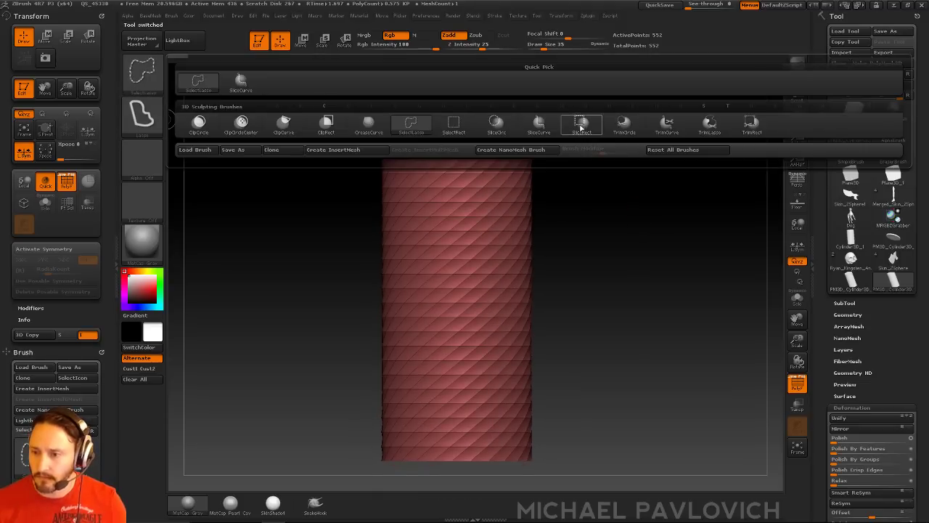
{"action": "left_click", "coordinate": [454, 123]}
{"action": "left_click_drag", "start_coordinate": [322, 121], "coordinate": [575, 169], "text": "ctrl+shift"}
{"action": "mouse_move", "coordinate": [684, 210]}
{"action": "left_mouse_down"}
{"action": "mouse_move", "coordinate": [668, 220]}
{"action": "mouse_move", "coordinate": [669, 210]}
{"action": "left_mouse_up"}
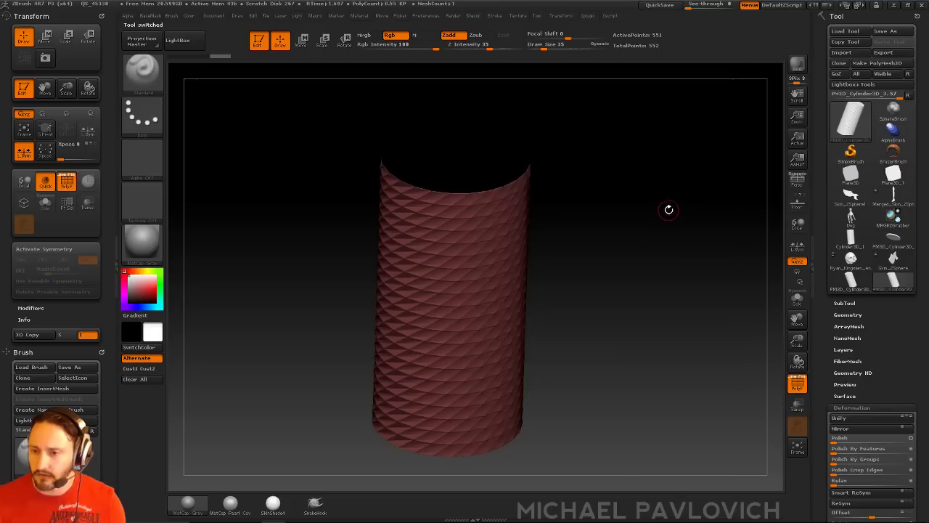
{"action": "key", "text": "2"}
{"action": "left_click", "coordinate": [650, 222]}
Step: Hide the cylinder's bottom cap with a rectangular selection and delete it to leave an open tube
{"action": "left_click_drag", "start_coordinate": [585, 255], "coordinate": [601, 319], "text": "shift"}
{"action": "mouse_move", "coordinate": [573, 441]}
{"action": "left_mouse_down", "text": "ctrl+shift"}
{"action": "mouse_move", "coordinate": [332, 404]}
{"action": "mouse_move", "coordinate": [332, 394]}
{"action": "left_mouse_up", "text": "ctrl+shift"}
{"action": "mouse_move", "coordinate": [582, 268]}
{"action": "left_mouse_down", "text": "ctrl+shift"}
{"action": "mouse_move", "coordinate": [644, 293]}
{"action": "mouse_move", "coordinate": [644, 257]}
{"action": "left_mouse_up", "text": "ctrl+shift"}
{"action": "key", "text": "2"}
{"action": "left_click", "coordinate": [631, 222]}
{"action": "left_click_drag", "start_coordinate": [533, 257], "coordinate": [614, 202], "text": "shift"}
Step: Switch the selection brush to SelectLasso and stretch the open tube vertically with a Move transpose line
{"action": "key", "text": "b"}
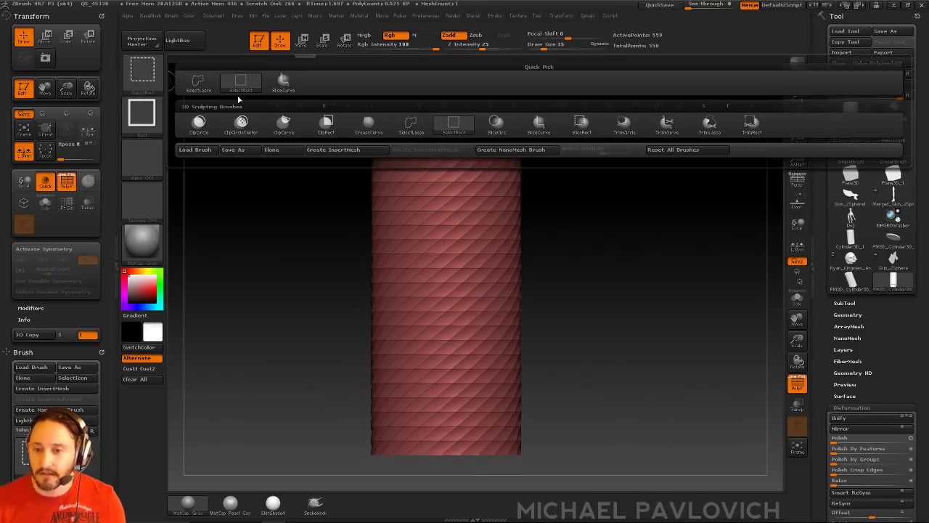
{"action": "left_click", "coordinate": [406, 132], "text": "ctrl+shift"}
{"action": "mouse_move", "coordinate": [631, 210]}
{"action": "left_mouse_down", "text": "alt"}
{"action": "mouse_move", "coordinate": [645, 239]}
{"action": "mouse_move", "coordinate": [569, 228]}
{"action": "left_mouse_up", "text": "alt"}
{"action": "key", "text": "w"}
{"action": "left_click_drag", "start_coordinate": [434, 127], "coordinate": [469, 90], "text": "shift"}
{"action": "left_click_drag", "start_coordinate": [556, 173], "coordinate": [489, 213], "text": "alt"}
{"action": "left_click_drag", "start_coordinate": [447, 257], "coordinate": [447, 158]}
{"action": "left_click_drag", "start_coordinate": [535, 257], "coordinate": [548, 205], "text": "alt"}
{"action": "mouse_move", "coordinate": [539, 142]}
{"action": "left_mouse_down", "text": "alt"}
{"action": "mouse_move", "coordinate": [537, 216]}
{"action": "mouse_move", "coordinate": [556, 251]}
{"action": "left_mouse_up", "text": "alt"}
{"action": "key", "text": "q"}
Step: Hide spiral face loops around the tube with SelectLasso so only evenly spaced diagonal bands stay visible
{"action": "mouse_move", "coordinate": [556, 251]}
{"action": "left_mouse_down"}
{"action": "mouse_move", "coordinate": [550, 240]}
{"action": "mouse_move", "coordinate": [571, 262]}
{"action": "left_mouse_up"}
{"action": "mouse_move", "coordinate": [445, 247]}
{"action": "left_mouse_down", "text": "ctrl+shift"}
{"action": "mouse_move", "coordinate": [440, 239]}
{"action": "mouse_move", "coordinate": [497, 231]}
{"action": "left_mouse_up", "text": "ctrl+shift"}
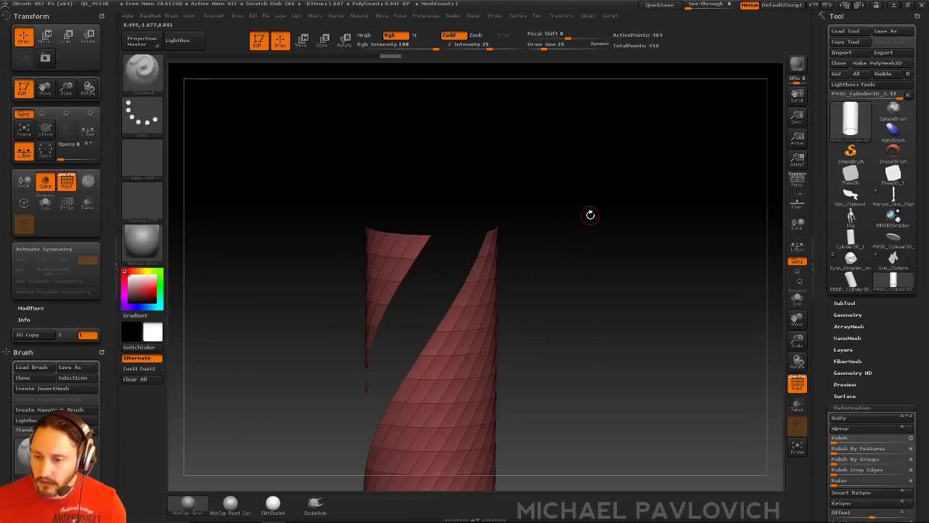
{"action": "left_click_drag", "start_coordinate": [601, 206], "coordinate": [374, 241]}
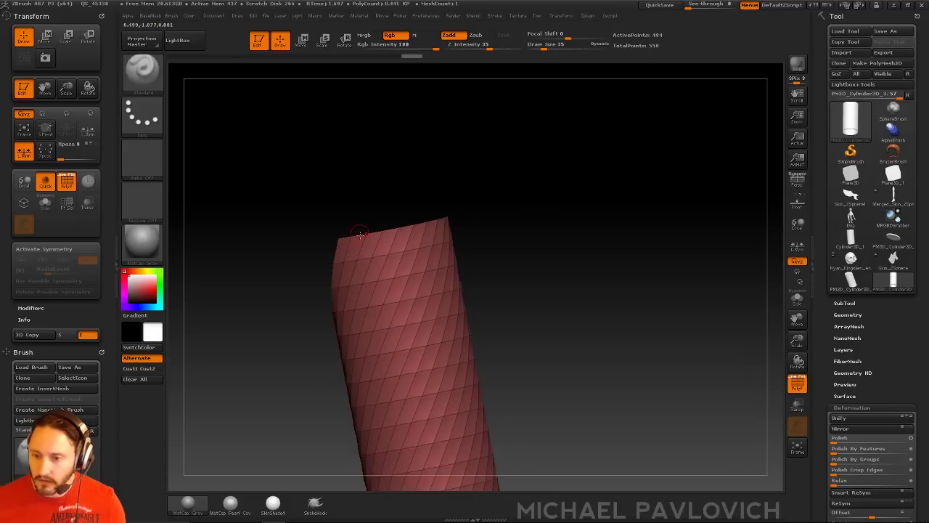
{"action": "left_click", "coordinate": [406, 232], "text": "ctrl+shift"}
{"action": "mouse_move", "coordinate": [477, 193]}
{"action": "left_mouse_down"}
{"action": "mouse_move", "coordinate": [432, 211]}
{"action": "mouse_move", "coordinate": [398, 242]}
{"action": "left_mouse_up"}
{"action": "left_click", "coordinate": [387, 246], "text": "ctrl+shift"}
{"action": "left_click", "coordinate": [401, 241], "text": "ctrl+shift"}
{"action": "left_click", "coordinate": [413, 238], "text": "ctrl+shift"}
{"action": "left_click", "coordinate": [387, 237], "text": "ctrl+shift"}
{"action": "left_click", "coordinate": [320, 284], "text": "ctrl+shift"}
{"action": "left_click", "coordinate": [322, 284], "text": "ctrl+shift"}
{"action": "mouse_move", "coordinate": [326, 276]}
{"action": "left_mouse_down"}
{"action": "mouse_move", "coordinate": [405, 210]}
{"action": "mouse_move", "coordinate": [400, 228]}
{"action": "mouse_move", "coordinate": [321, 287]}
{"action": "mouse_move", "coordinate": [378, 247]}
{"action": "mouse_move", "coordinate": [246, 320]}
{"action": "left_mouse_up"}
{"action": "left_click", "coordinate": [322, 287], "text": "ctrl+shift"}
{"action": "left_click_drag", "start_coordinate": [469, 248], "coordinate": [521, 158], "text": "alt"}
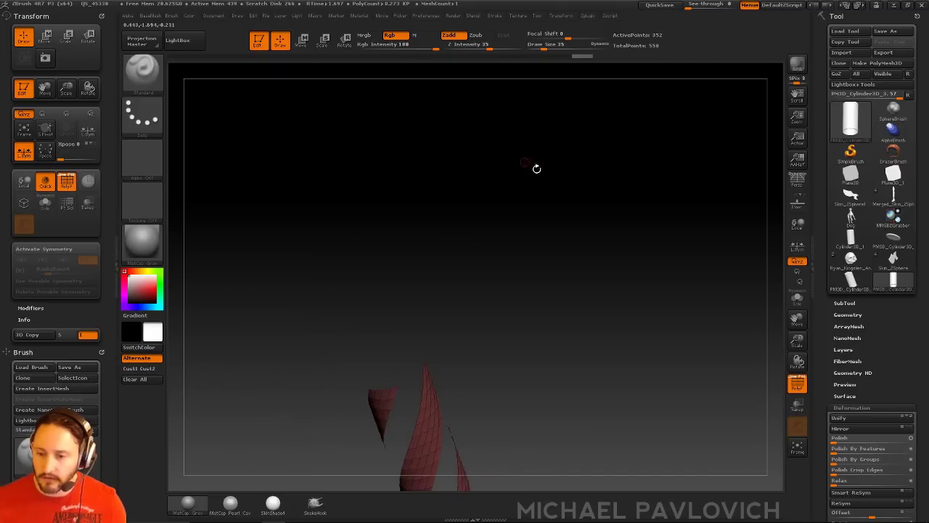
Step: Assign the visible spiral bands to a new polygroup and show the whole tube
{"action": "key", "text": "ctrl+w"}
{"action": "left_click", "coordinate": [564, 260], "text": "ctrl+shift"}
{"action": "left_click_drag", "start_coordinate": [564, 260], "coordinate": [639, 142], "text": "shift"}
{"action": "left_click_drag", "start_coordinate": [631, 212], "coordinate": [667, 217]}
{"action": "left_click_drag", "start_coordinate": [666, 217], "coordinate": [667, 232], "text": "alt"}
Step: Compress the striped tube vertically with a Move transpose line to about half its height
{"action": "key", "text": "w"}
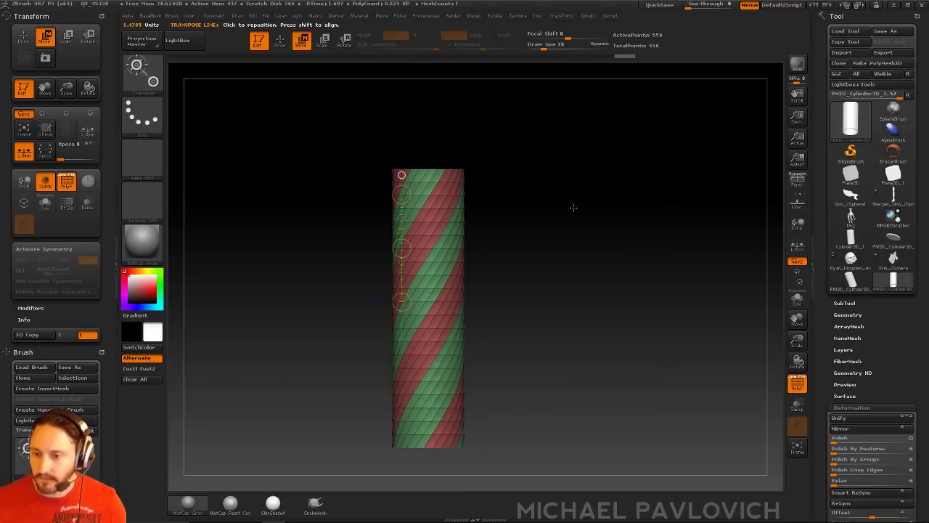
{"action": "left_click_drag", "start_coordinate": [441, 149], "coordinate": [441, 204]}
{"action": "key", "text": "q"}
{"action": "left_click_drag", "start_coordinate": [460, 133], "coordinate": [460, 176], "text": "alt"}
Step: Try stacking a duplicate of the striped tube directly above itself with the Move transpose line
{"action": "key", "text": "w"}
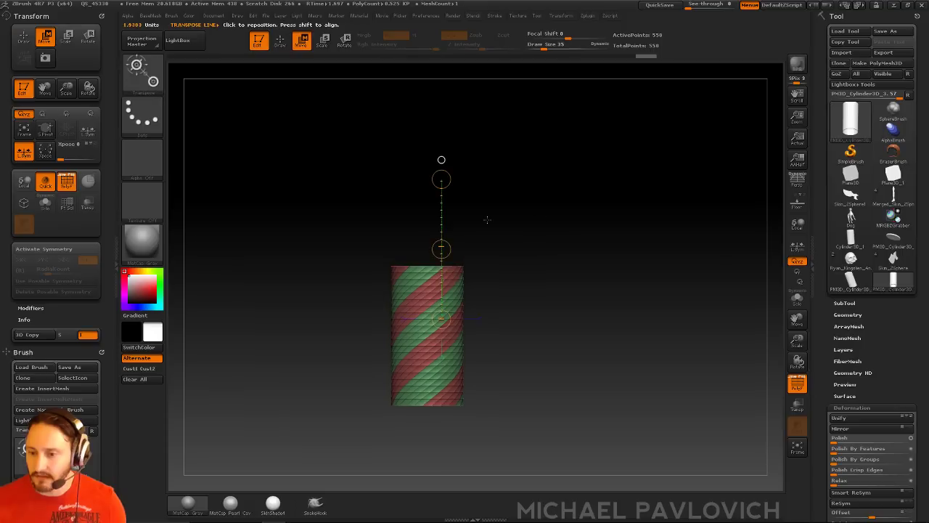
{"action": "left_click_drag", "start_coordinate": [442, 249], "coordinate": [461, 108], "text": "ctrl+shift"}
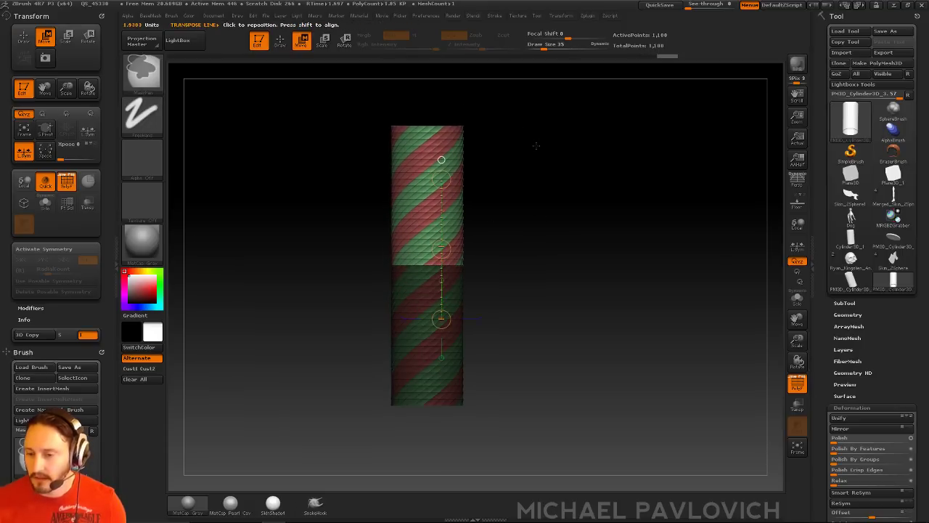
{"action": "key", "text": "ctrl+z"}
Step: Return to the Standard brush, frame the tube, and set the draw size to 56
{"action": "key", "text": "q"}
{"action": "left_click_drag", "start_coordinate": [600, 196], "coordinate": [597, 210], "text": "alt"}
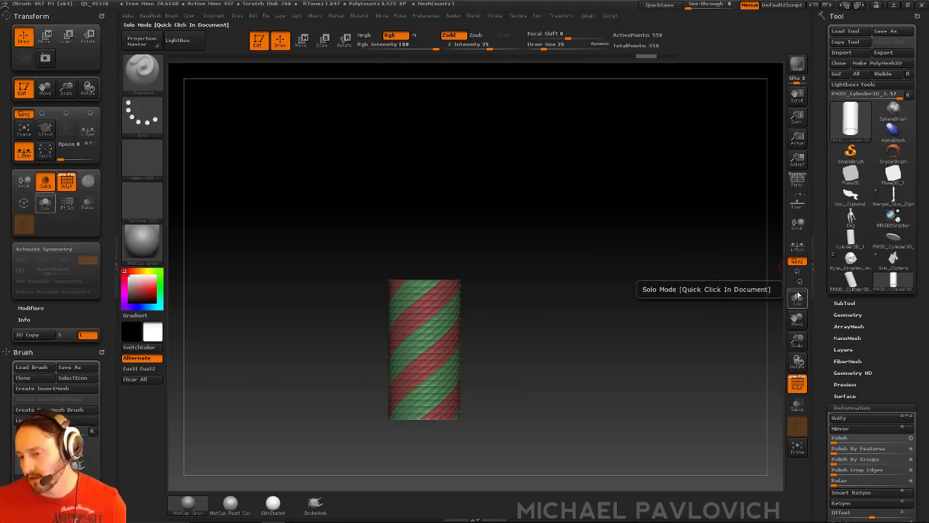
{"action": "key", "text": "f"}
{"action": "key", "text": "s"}
{"action": "left_click_drag", "start_coordinate": [607, 288], "coordinate": [598, 295]}
{"action": "key", "text": "s"}
{"action": "left_click_drag", "start_coordinate": [598, 293], "coordinate": [600, 298]}
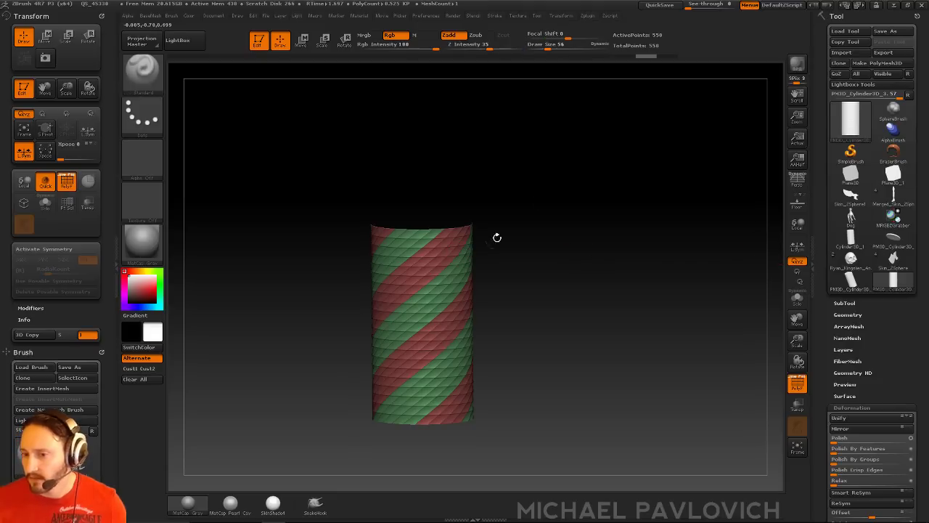
Step: Isolate the tube's red spiral polygroup and split the hidden green bands into a separate subtool
{"action": "left_click", "coordinate": [430, 264], "text": "ctrl+shift"}
{"action": "left_click_drag", "start_coordinate": [602, 238], "coordinate": [598, 245], "text": "alt"}
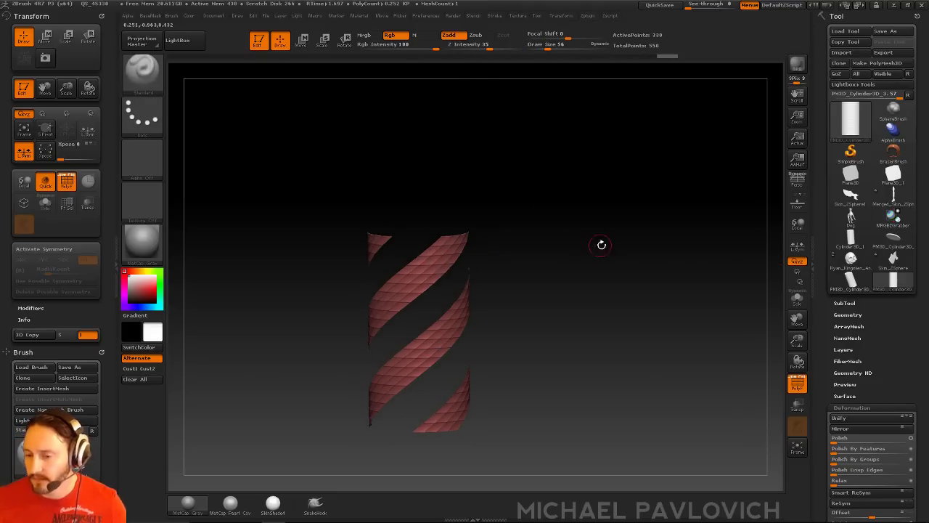
{"action": "key", "text": "2"}
{"action": "left_click", "coordinate": [626, 275]}
{"action": "left_click_drag", "start_coordinate": [548, 284], "coordinate": [542, 281], "text": "shift"}
Step: Move the red spiral bands straight up above the other bands with a Move transpose line
{"action": "key", "text": "w"}
{"action": "left_click_drag", "start_coordinate": [446, 258], "coordinate": [446, 144], "text": "shift"}
{"action": "left_click_drag", "start_coordinate": [446, 201], "coordinate": [446, 28]}
{"action": "key", "text": "q"}
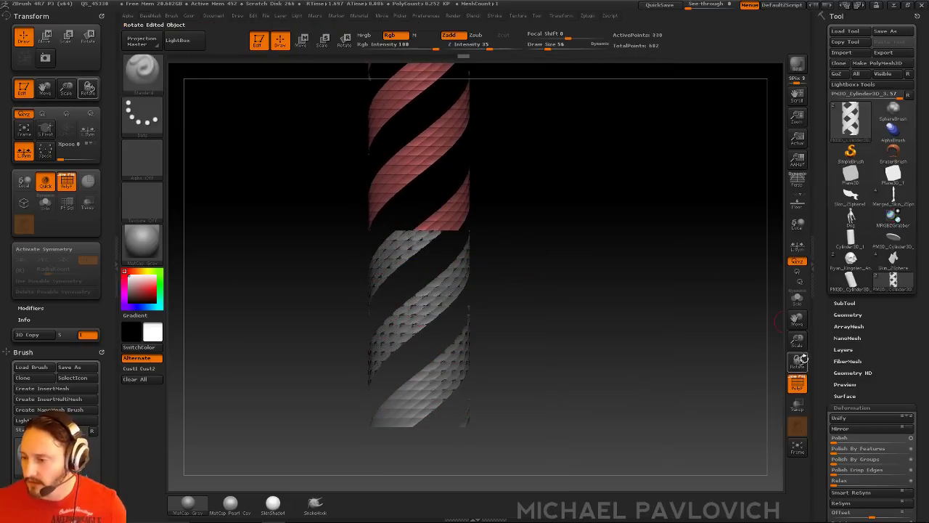
{"action": "scroll", "coordinate": [833, 350], "scroll_direction": "down", "scroll_amount": 10}
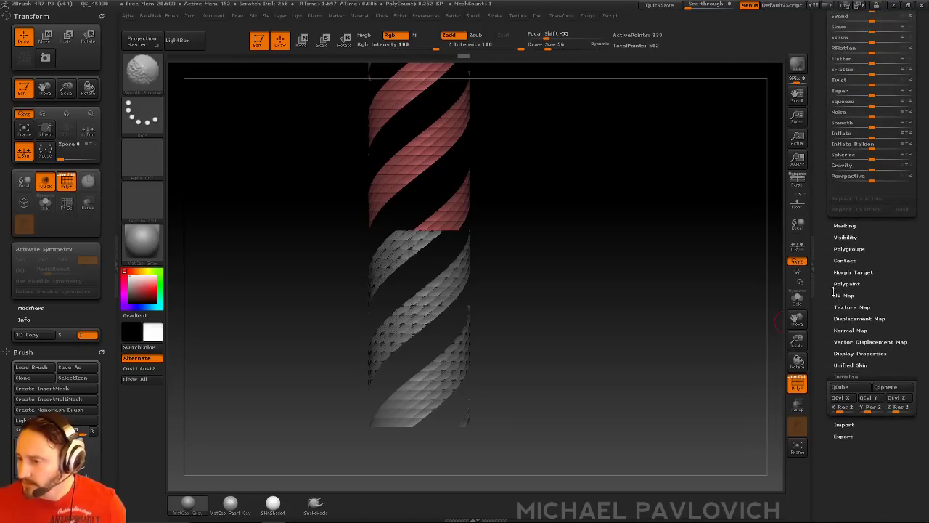
{"action": "scroll", "coordinate": [835, 291], "scroll_direction": "up", "scroll_amount": 8}
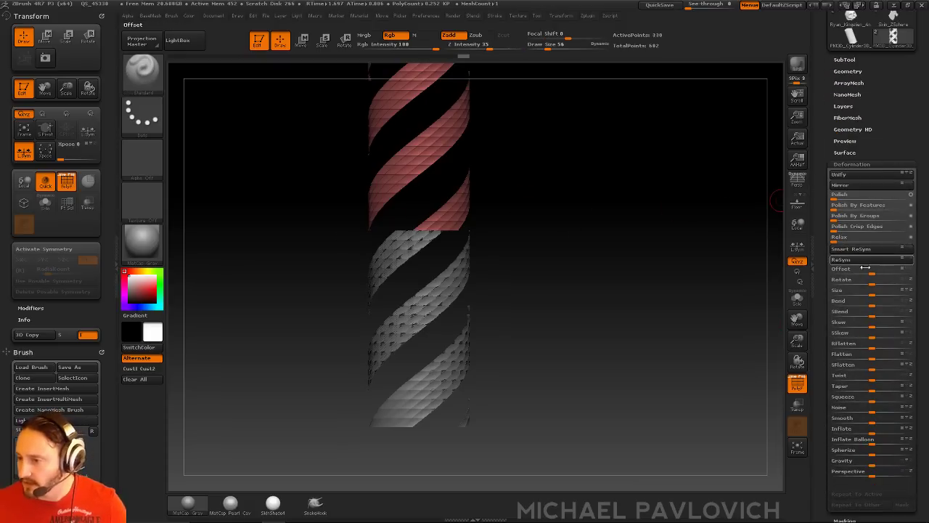
Step: Rotate the red upper bands around the vertical axis with the Rotate deformation until they line up with the lower bands
{"action": "left_click", "coordinate": [912, 281]}
{"action": "left_click_drag", "start_coordinate": [871, 280], "coordinate": [864, 282]}
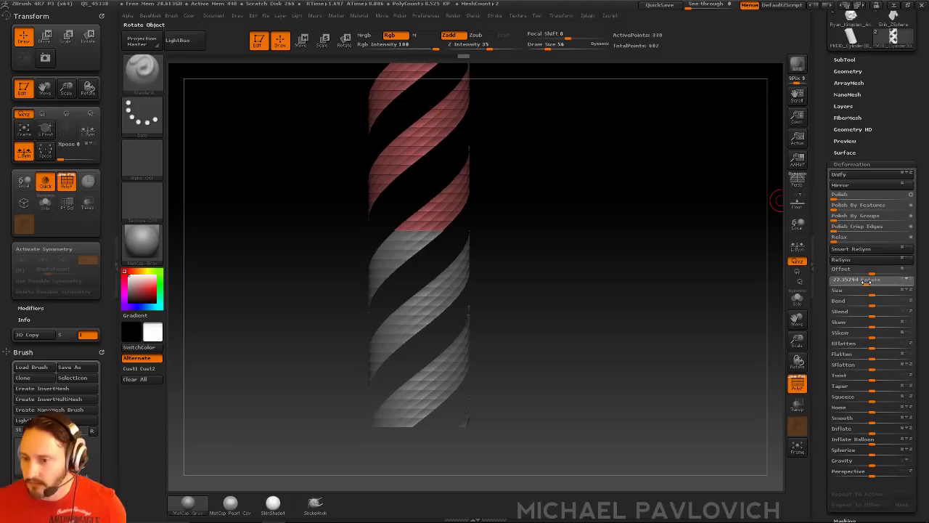
{"action": "left_click_drag", "start_coordinate": [864, 282], "coordinate": [871, 282]}
Step: Select the lower green bands' subtool, hide its extra top row of polygons and delete the hidden geometry
{"action": "left_click_drag", "start_coordinate": [825, 101], "coordinate": [822, 178]}
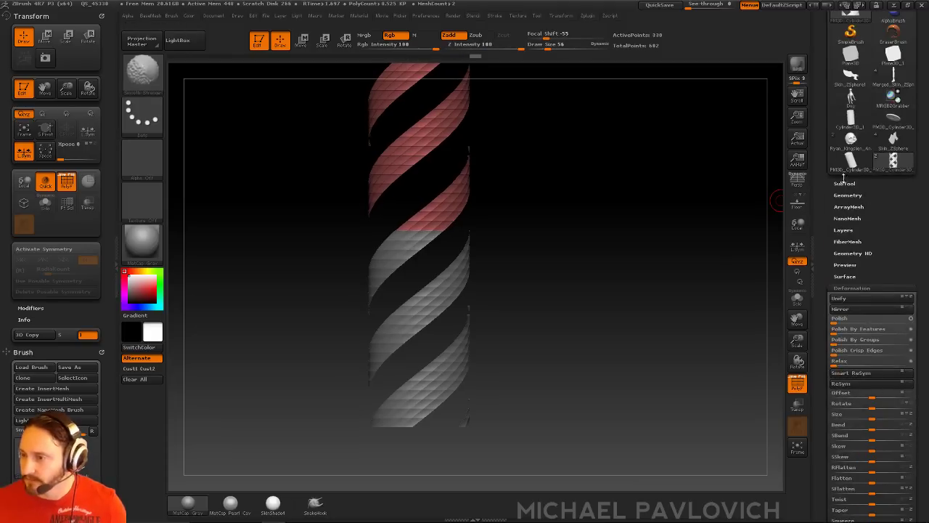
{"action": "left_click", "coordinate": [845, 182]}
{"action": "key", "text": "ctrl"}
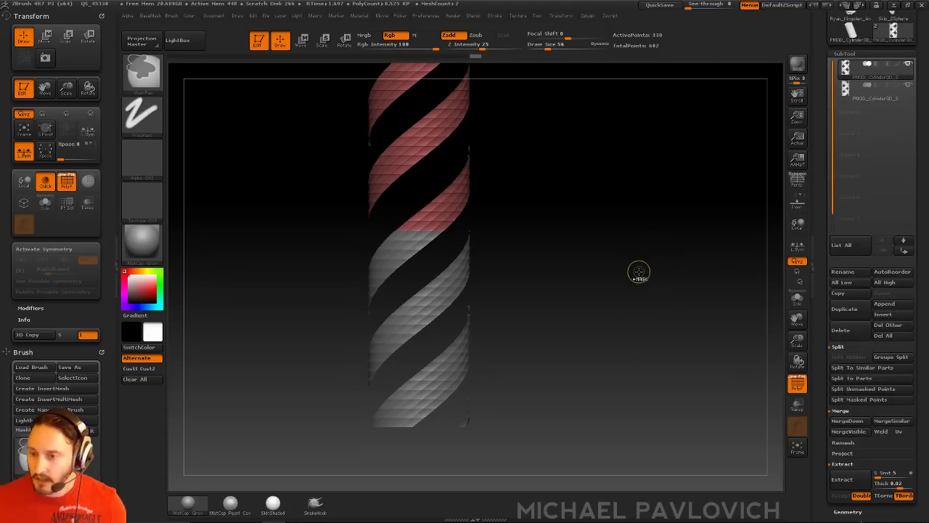
{"action": "left_click", "coordinate": [871, 94]}
{"action": "mouse_move", "coordinate": [712, 186]}
{"action": "left_mouse_down", "text": "alt"}
{"action": "mouse_move", "coordinate": [648, 226]}
{"action": "mouse_move", "coordinate": [688, 244]}
{"action": "mouse_move", "coordinate": [751, 237]}
{"action": "mouse_move", "coordinate": [696, 246]}
{"action": "mouse_move", "coordinate": [745, 251]}
{"action": "mouse_move", "coordinate": [712, 252]}
{"action": "mouse_move", "coordinate": [695, 276]}
{"action": "mouse_move", "coordinate": [718, 239]}
{"action": "left_mouse_up", "text": "alt"}
{"action": "left_click", "coordinate": [875, 79]}
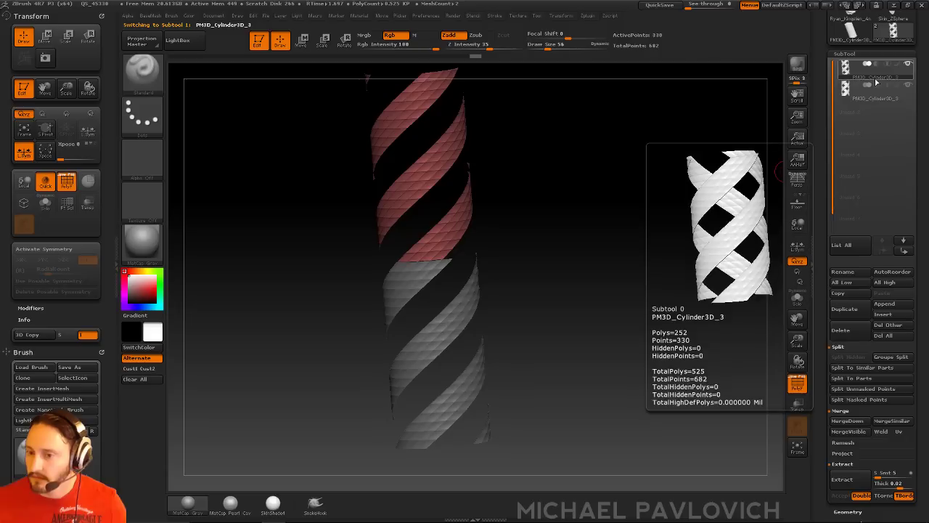
{"action": "left_click", "coordinate": [868, 98]}
{"action": "left_click_drag", "start_coordinate": [631, 229], "coordinate": [648, 247], "text": "alt"}
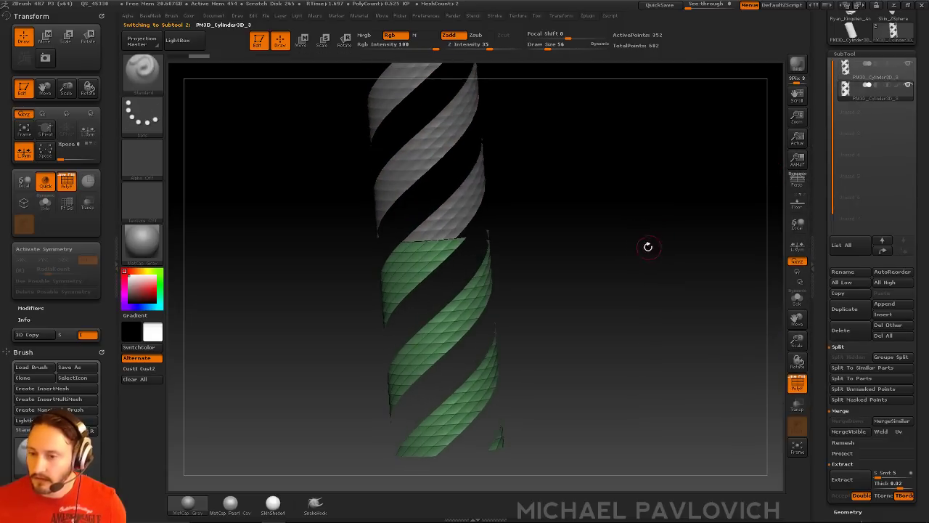
{"action": "left_click", "coordinate": [453, 247], "text": "ctrl+shift"}
{"action": "left_click_drag", "start_coordinate": [692, 201], "coordinate": [602, 222], "text": "alt"}
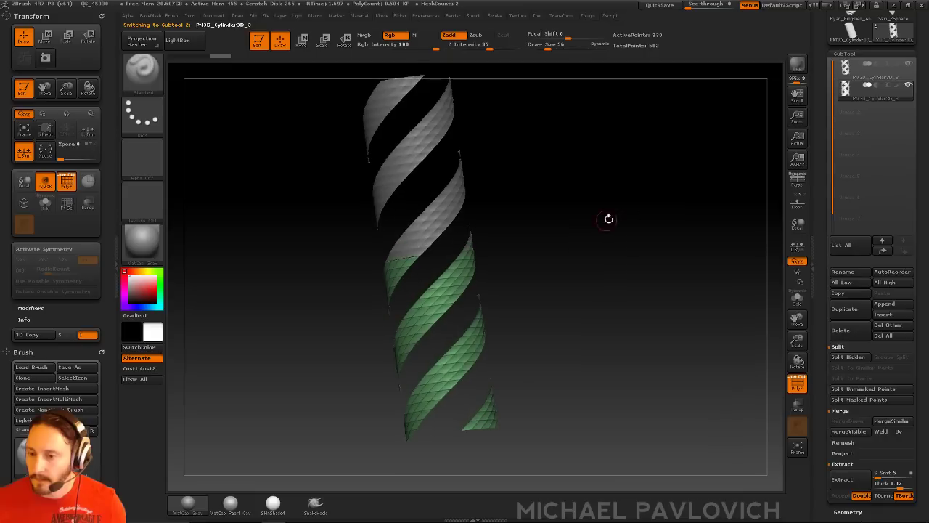
{"action": "key", "text": "2"}
{"action": "left_click", "coordinate": [629, 215]}
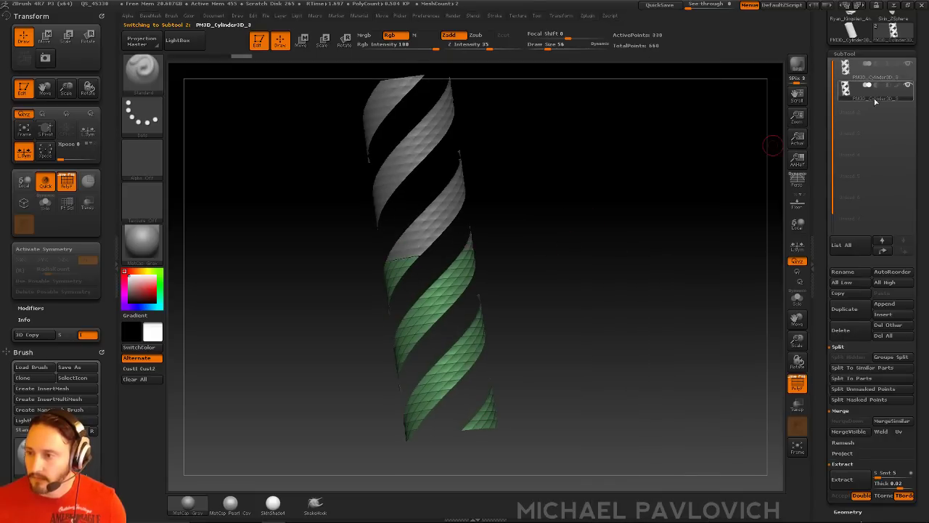
Step: Select the upper bands' subtool and merge it down into the lower bands' subtool
{"action": "left_click", "coordinate": [861, 77]}
{"action": "left_click_drag", "start_coordinate": [702, 220], "coordinate": [697, 222], "text": "shift"}
{"action": "key", "text": "ctrl"}
{"action": "key", "text": "ctrl+m"}
{"action": "left_click", "coordinate": [672, 243]}
Step: Try welding the points between the orange and green bands and test the seam with a Smooth stroke, then undo the stroke
{"action": "key", "text": "2"}
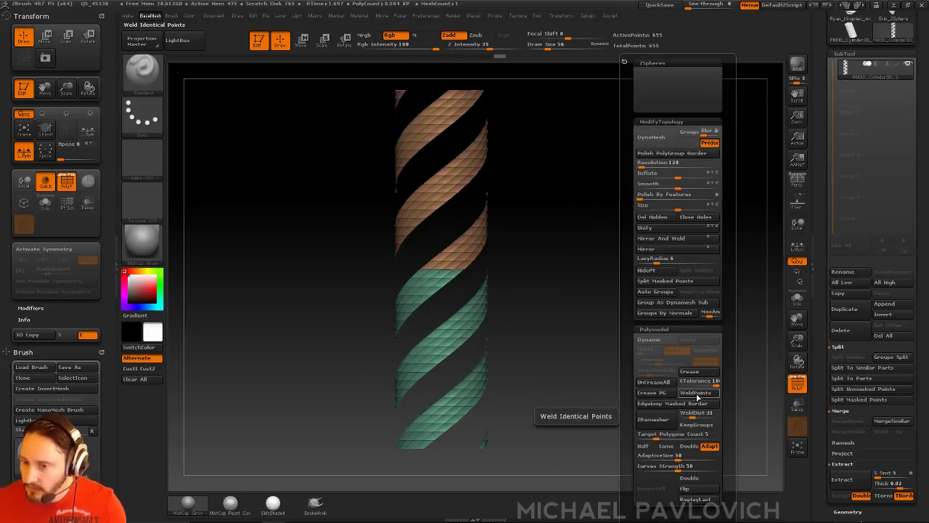
{"action": "left_click", "coordinate": [702, 414]}
{"action": "left_click_drag", "start_coordinate": [589, 278], "coordinate": [628, 278], "text": "alt"}
{"action": "left_click_drag", "start_coordinate": [450, 281], "coordinate": [449, 296], "text": "shift"}
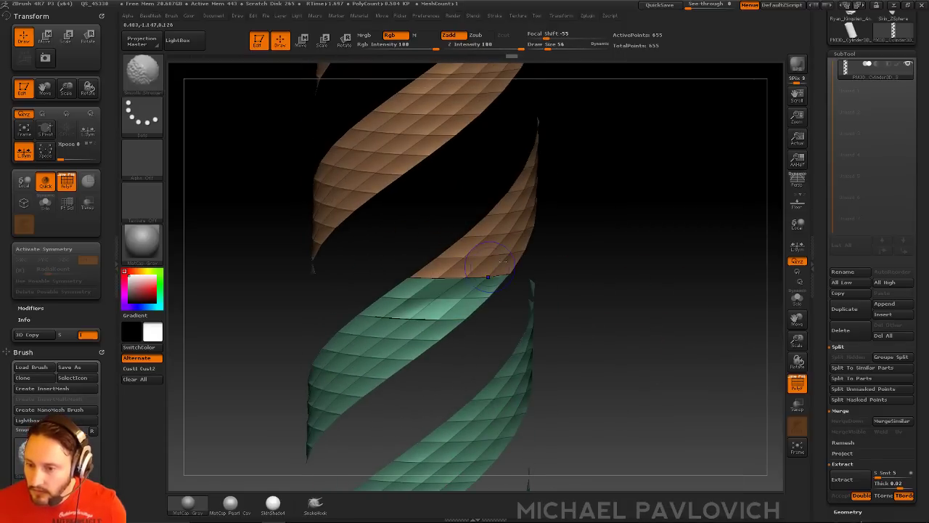
{"action": "key", "text": "ctrl+z"}
{"action": "right_click_drag", "start_coordinate": [670, 252], "coordinate": [714, 300], "text": "ctrl"}
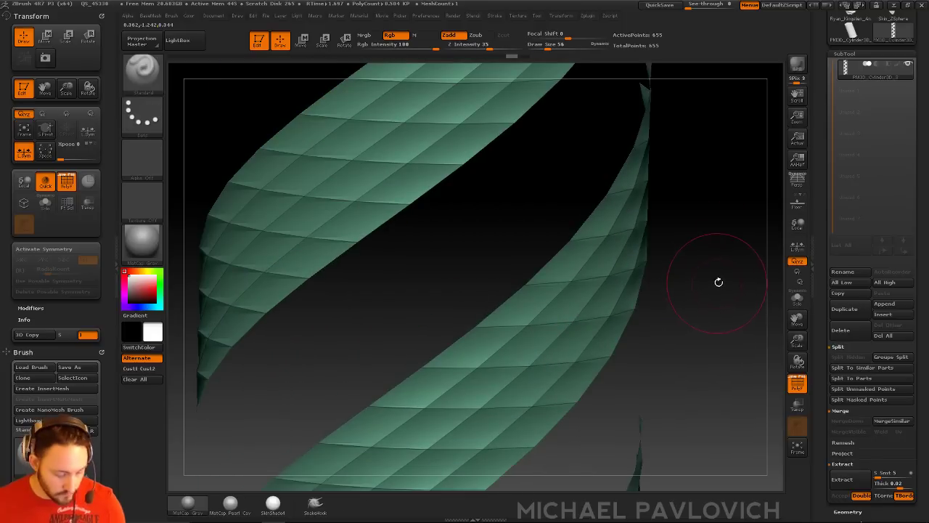
Step: Raise the weld distance to 100 and weld the points along the seam between the orange and green bands
{"action": "key", "text": "2"}
{"action": "left_click", "coordinate": [705, 218]}
{"action": "left_click_drag", "start_coordinate": [737, 273], "coordinate": [715, 241]}
{"action": "key", "text": "g"}
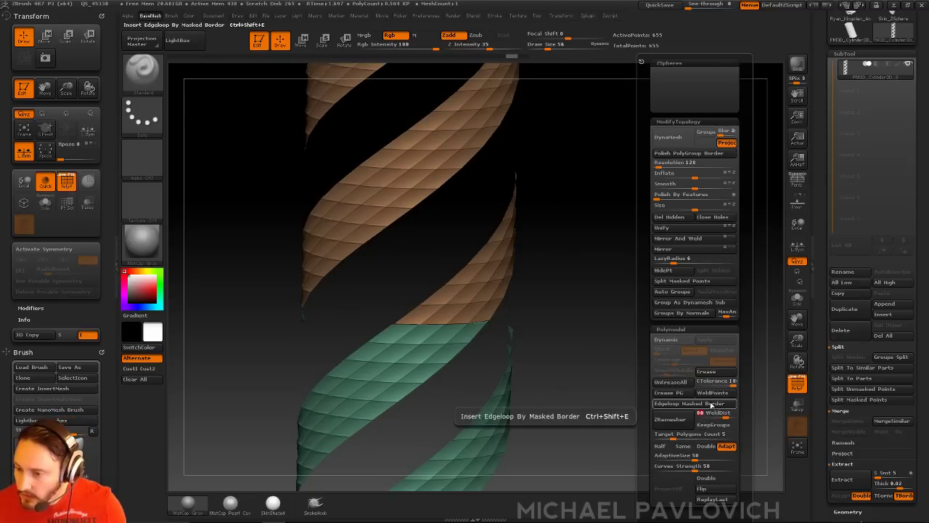
{"action": "left_click_drag", "start_coordinate": [722, 413], "coordinate": [735, 413]}
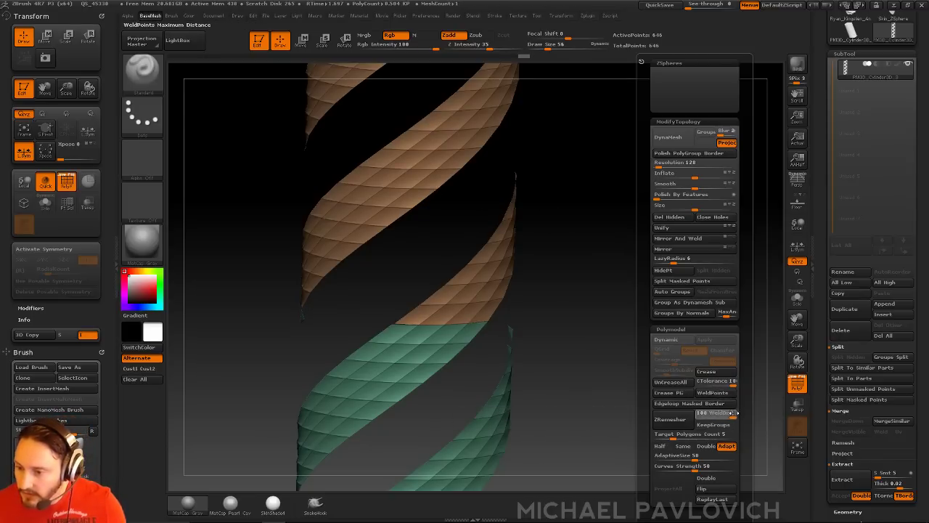
{"action": "left_click", "coordinate": [716, 395]}
{"action": "mouse_move", "coordinate": [626, 365]}
{"action": "left_mouse_down"}
{"action": "mouse_move", "coordinate": [613, 330]}
{"action": "mouse_move", "coordinate": [641, 305]}
{"action": "mouse_move", "coordinate": [548, 294]}
{"action": "left_mouse_up"}
Step: Stitch the remaining open seam point with ZModeler's two-point Stitch action, and assign all the bands to one polygroup
{"action": "key", "text": "b"}
{"action": "key", "text": "z"}
{"action": "key", "text": "m"}
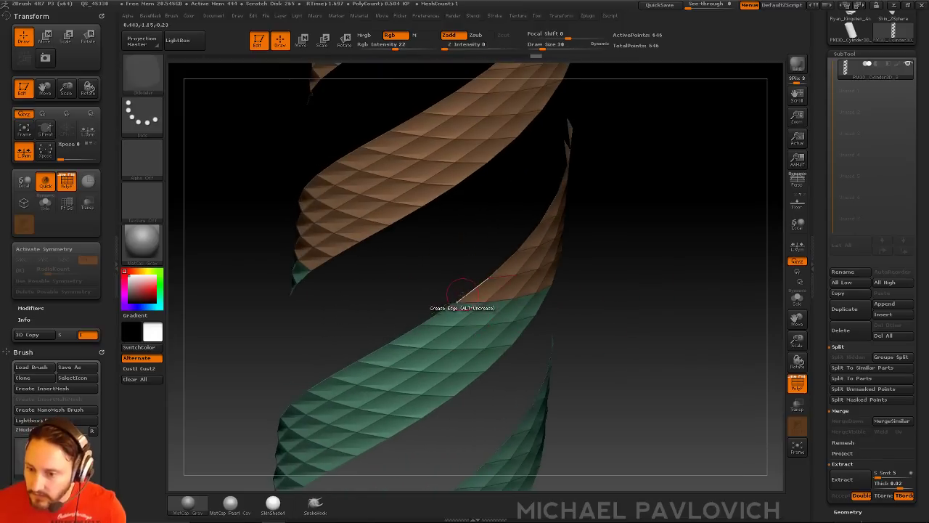
{"action": "key", "text": "space"}
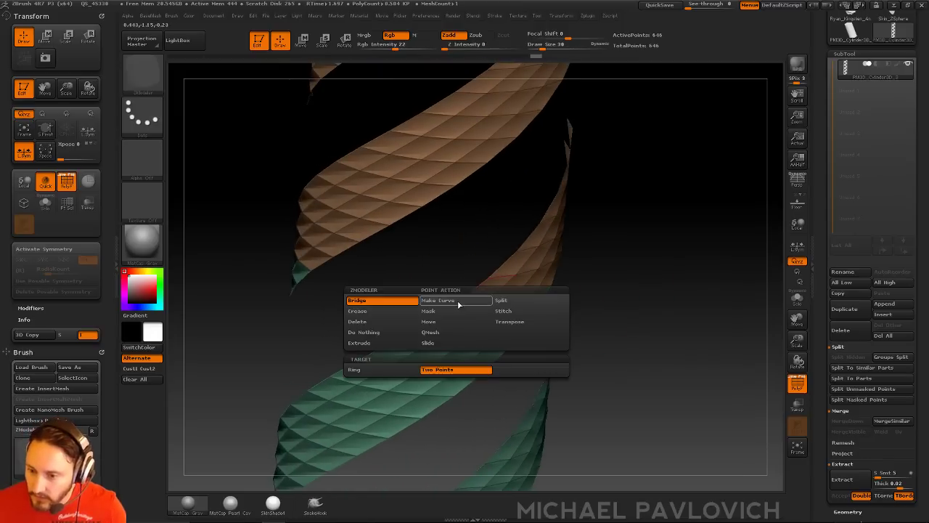
{"action": "left_click", "coordinate": [410, 370]}
{"action": "key", "text": "space"}
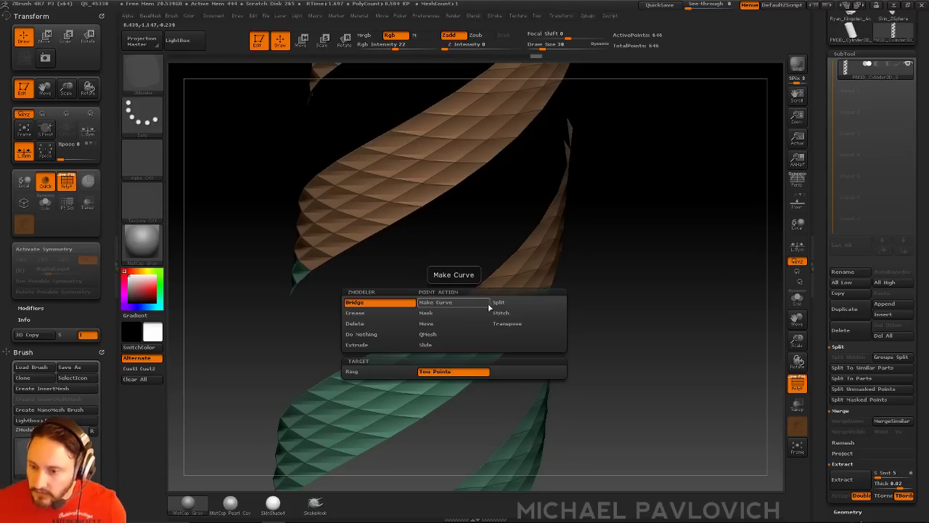
{"action": "left_click", "coordinate": [495, 304]}
{"action": "left_click", "coordinate": [494, 313]}
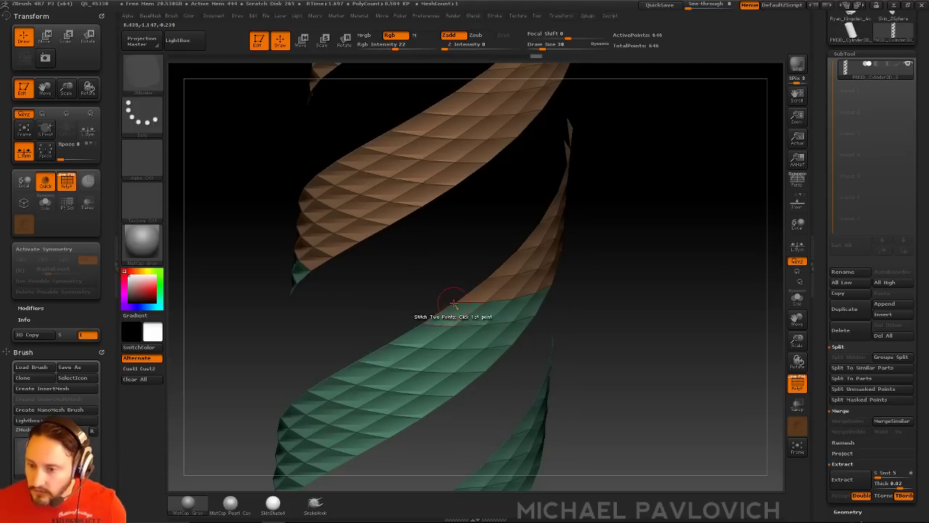
{"action": "left_click_drag", "start_coordinate": [682, 309], "coordinate": [745, 228]}
{"action": "key", "text": "ctrl+w"}
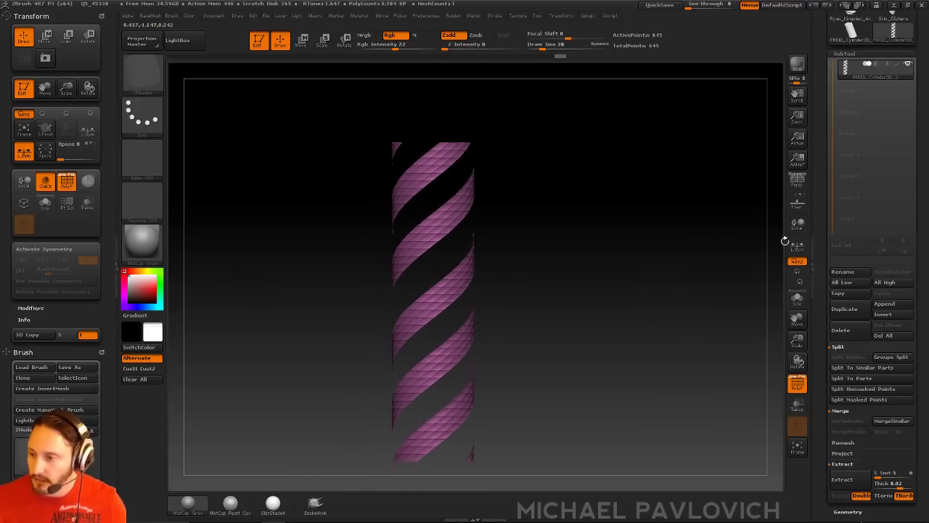
Step: Duplicate the spiral bands' subtool and rotate the bands with the Rotate deformation so the two sets fill each other's gaps
{"action": "left_click", "coordinate": [848, 314]}
{"action": "scroll", "coordinate": [849, 314], "scroll_direction": "down", "scroll_amount": 10}
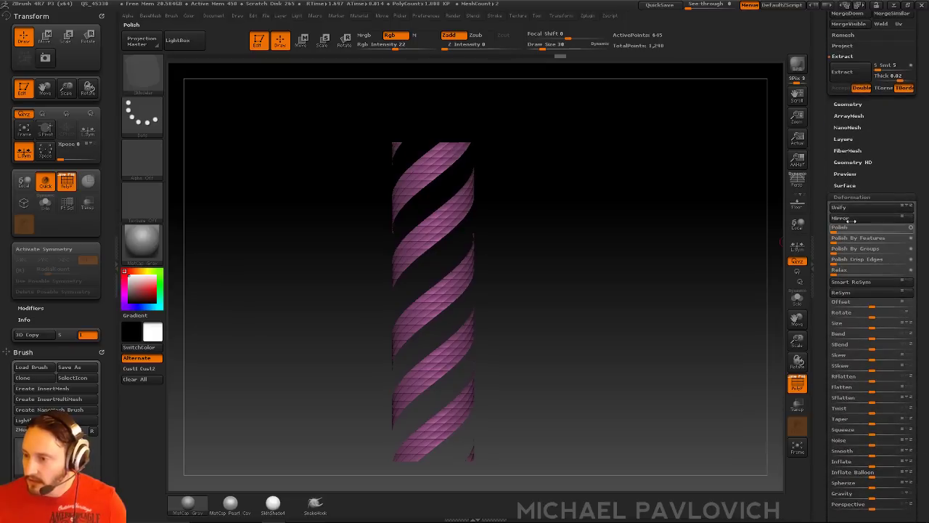
{"action": "left_click_drag", "start_coordinate": [864, 313], "coordinate": [887, 314]}
Step: Thicken both spiral band subtools outward with ZModeler's QMesh polygon action and the Polygroup All target
{"action": "right_click_drag", "start_coordinate": [677, 291], "coordinate": [659, 336], "text": "ctrl"}
{"action": "right_click_drag", "start_coordinate": [659, 335], "coordinate": [649, 318], "text": "alt"}
{"action": "key", "text": "space"}
{"action": "left_click", "coordinate": [559, 151]}
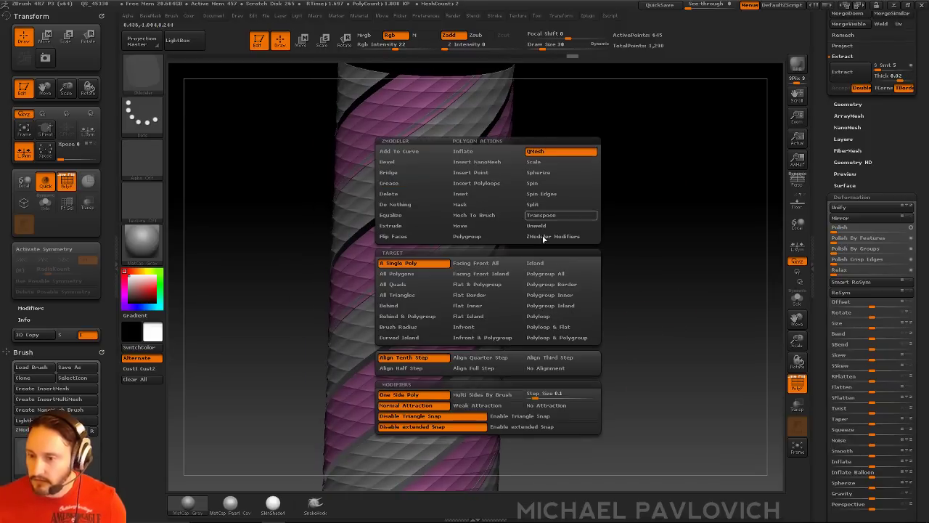
{"action": "left_click", "coordinate": [548, 275]}
{"action": "left_click_drag", "start_coordinate": [486, 274], "coordinate": [494, 275]}
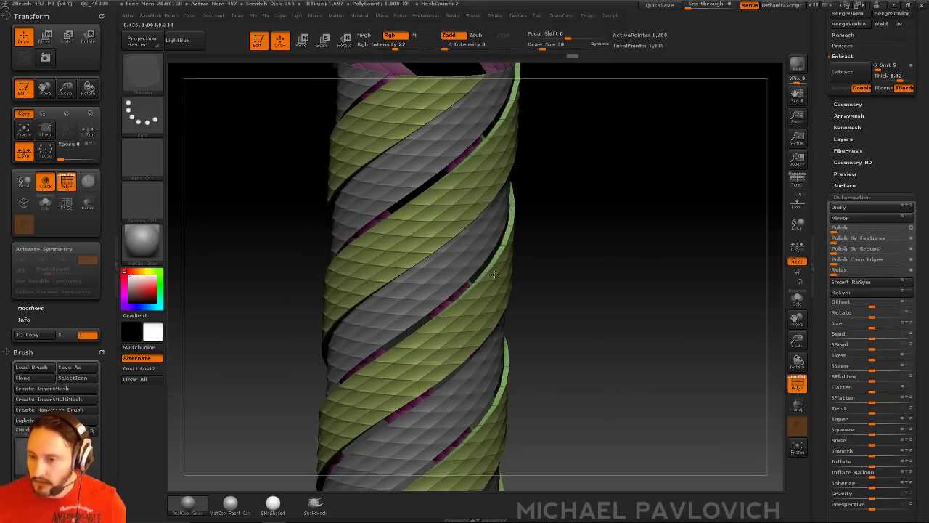
{"action": "left_click", "coordinate": [481, 242], "text": "alt"}
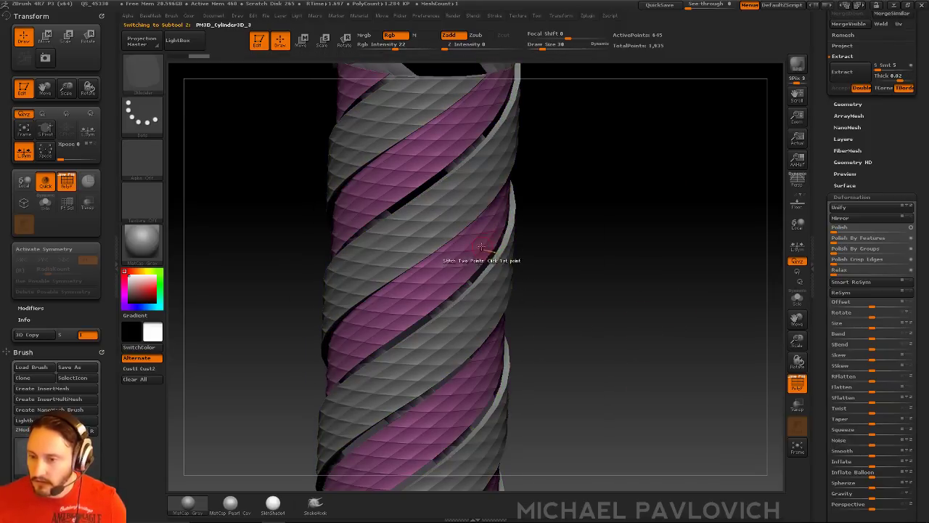
Step: Crease the edges of both thickened spiral band subtools and enable dynamic subdivision on each
{"action": "key", "text": "3"}
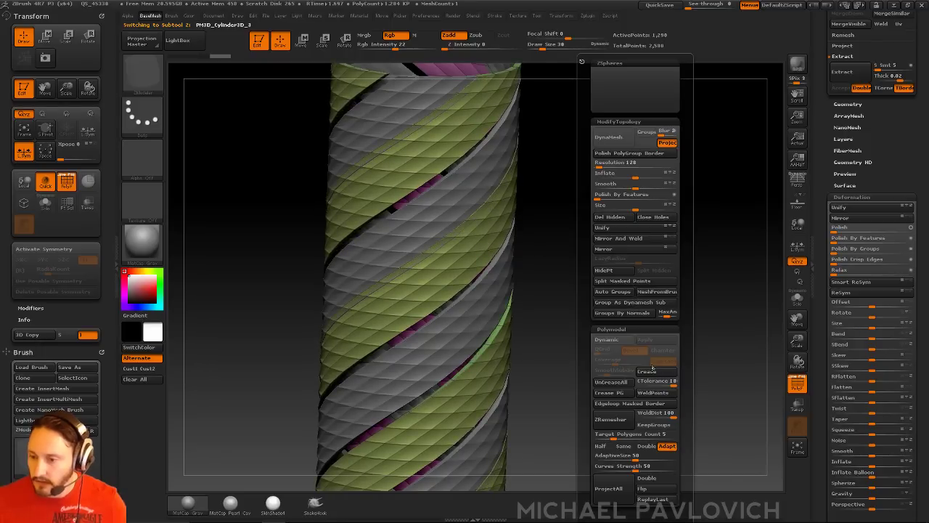
{"action": "left_click", "coordinate": [614, 340]}
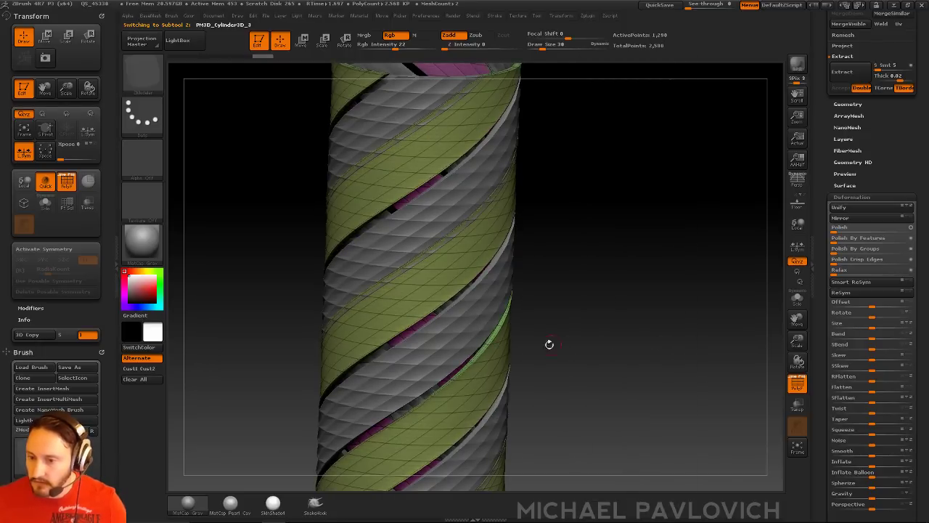
{"action": "left_click", "coordinate": [498, 303], "text": "alt"}
{"action": "key", "text": "3"}
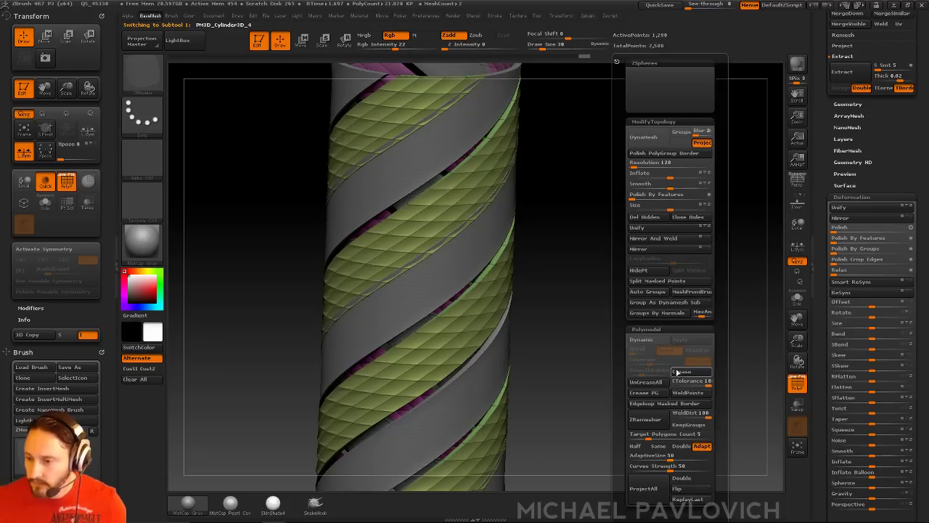
{"action": "left_click", "coordinate": [681, 373]}
{"action": "left_click", "coordinate": [647, 339]}
Step: Turn off the PolyFrame display on the twisted wrap and bring the subtool list back into view
{"action": "left_click_drag", "start_coordinate": [599, 323], "coordinate": [621, 308], "text": "shift"}
{"action": "left_click_drag", "start_coordinate": [634, 376], "coordinate": [646, 160], "text": "alt"}
{"action": "left_click", "coordinate": [812, 392]}
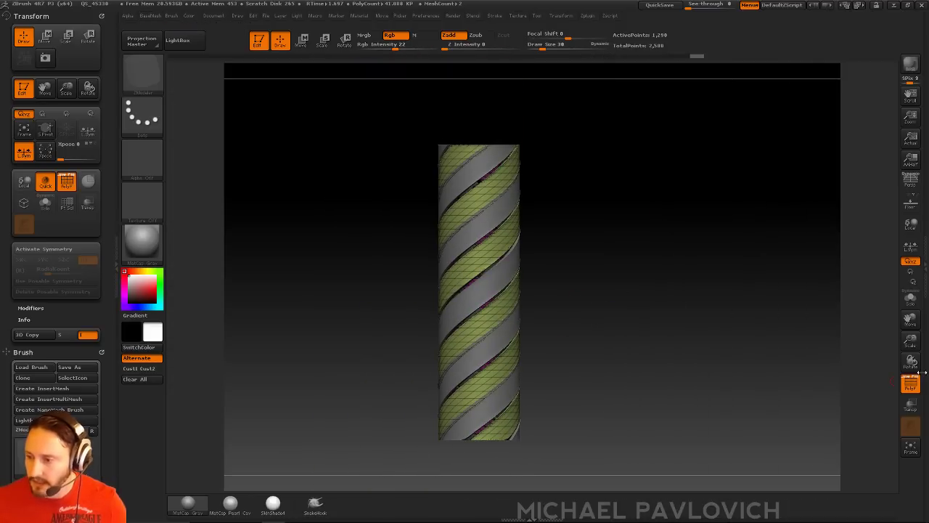
{"action": "left_click", "coordinate": [925, 372]}
{"action": "key", "text": "shift+f"}
{"action": "left_click_drag", "start_coordinate": [825, 177], "coordinate": [814, 338]}
{"action": "mouse_move", "coordinate": [666, 264]}
{"action": "left_mouse_down", "text": "alt"}
{"action": "mouse_move", "coordinate": [664, 287]}
{"action": "mouse_move", "coordinate": [675, 289]}
{"action": "left_mouse_up", "text": "alt"}
Step: Set the draw size to 75 and merge the two spiral band subtools into one
{"action": "key", "text": "s"}
{"action": "key", "text": "s"}
{"action": "left_click_drag", "start_coordinate": [706, 299], "coordinate": [696, 311], "text": "alt"}
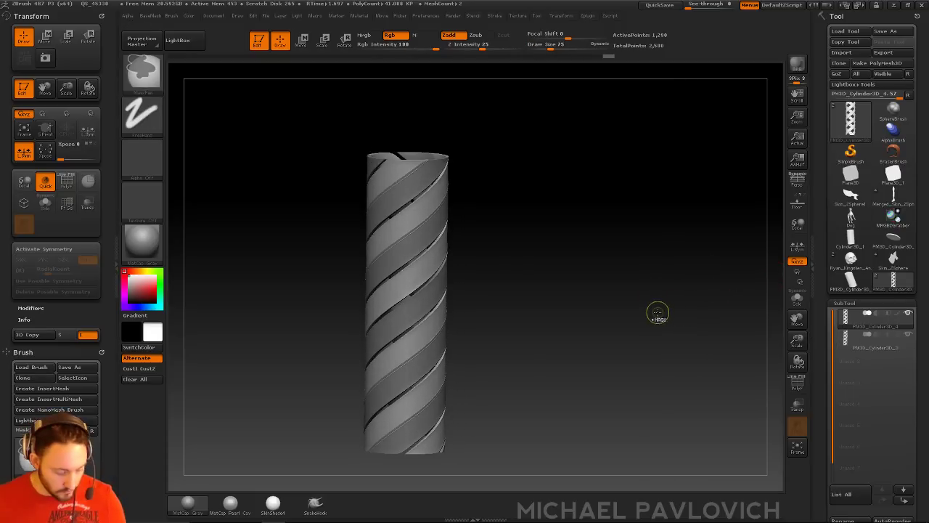
{"action": "key", "text": "ctrl+m"}
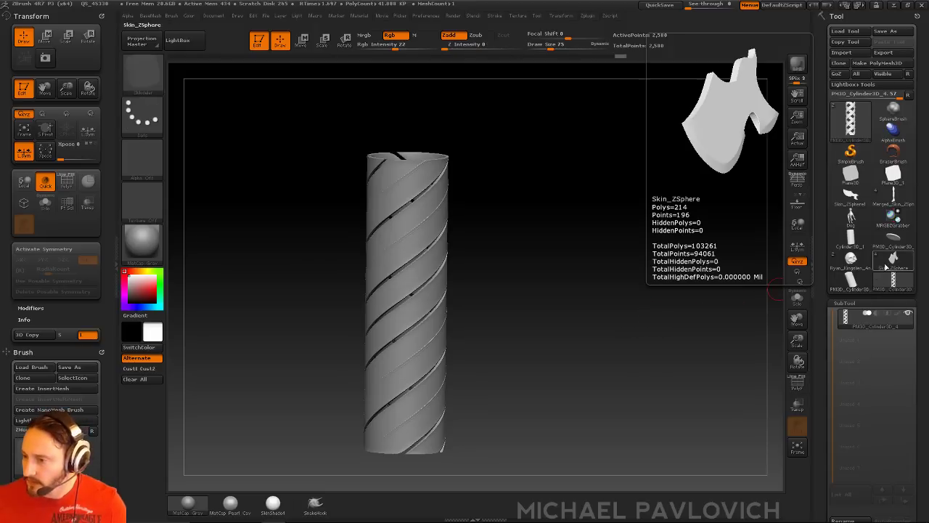
Step: Switch to the skeleton anatomy tool, select its body skeleton subtool and isolate it with Solo mode
{"action": "left_click", "coordinate": [851, 259]}
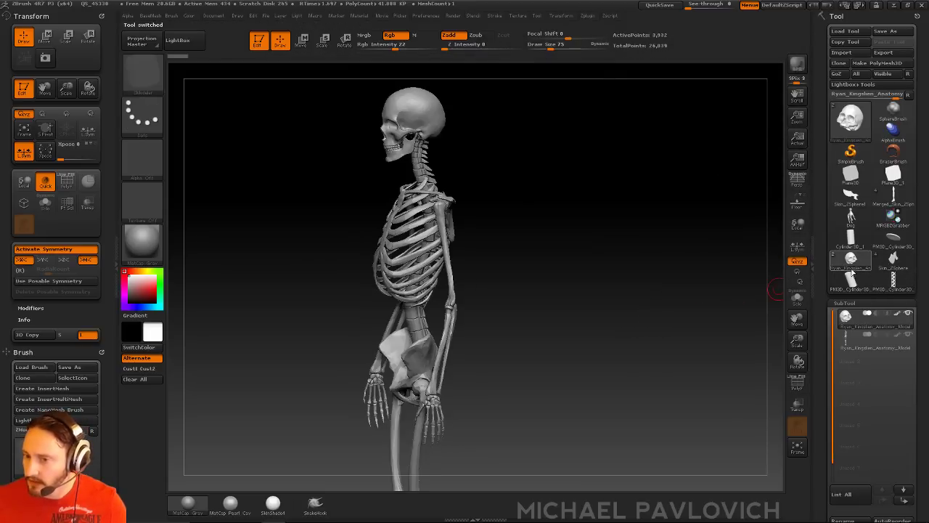
{"action": "left_click", "coordinate": [893, 268]}
{"action": "left_click", "coordinate": [852, 260]}
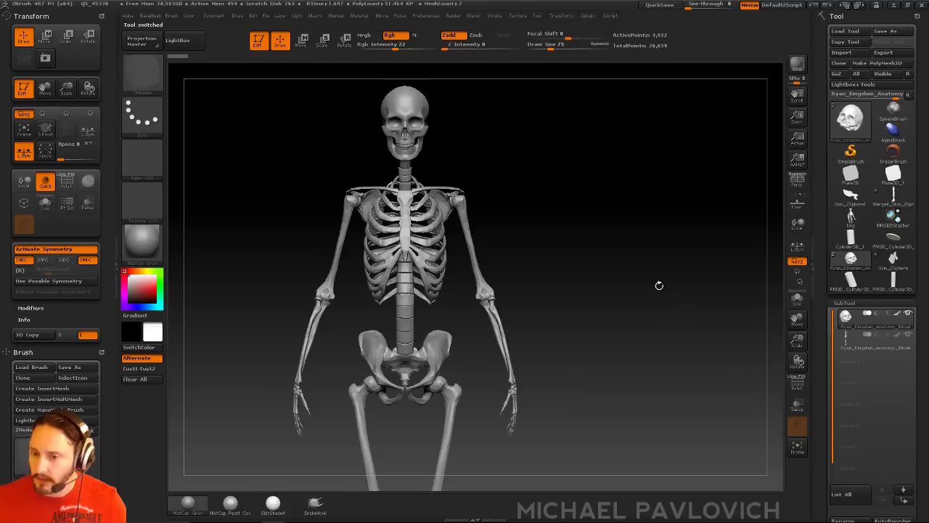
{"action": "left_click", "coordinate": [407, 235], "text": "alt"}
{"action": "left_click_drag", "start_coordinate": [644, 217], "coordinate": [652, 273], "text": "alt"}
{"action": "left_click", "coordinate": [797, 298]}
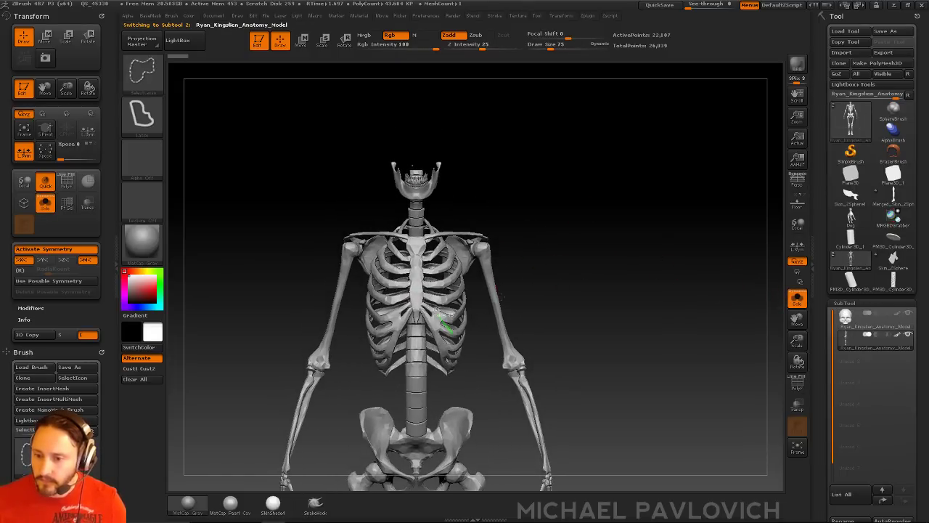
Step: Isolate the skeleton's ribcage with a lasso selection and grow the visible area to whole connected bones
{"action": "left_click_drag", "start_coordinate": [385, 280], "coordinate": [383, 294], "text": "ctrl+shift"}
{"action": "key", "text": "ctrl+shift+a"}
{"action": "left_click_drag", "start_coordinate": [647, 237], "coordinate": [611, 289]}
Step: Assign automatic polygroups to the visible bones and hide both shoulder blades so only the ribcage is left
{"action": "key", "text": "1"}
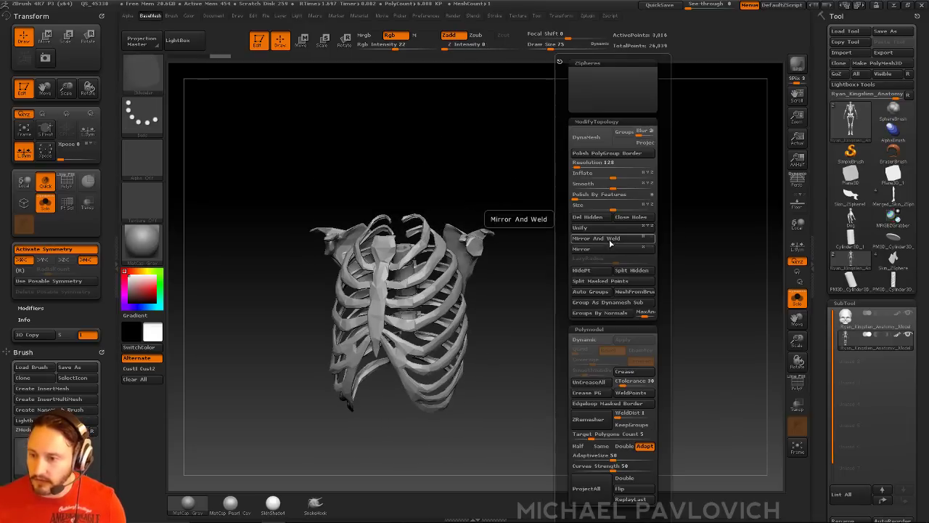
{"action": "left_click", "coordinate": [602, 292]}
{"action": "left_click", "coordinate": [481, 247], "text": "ctrl+shift"}
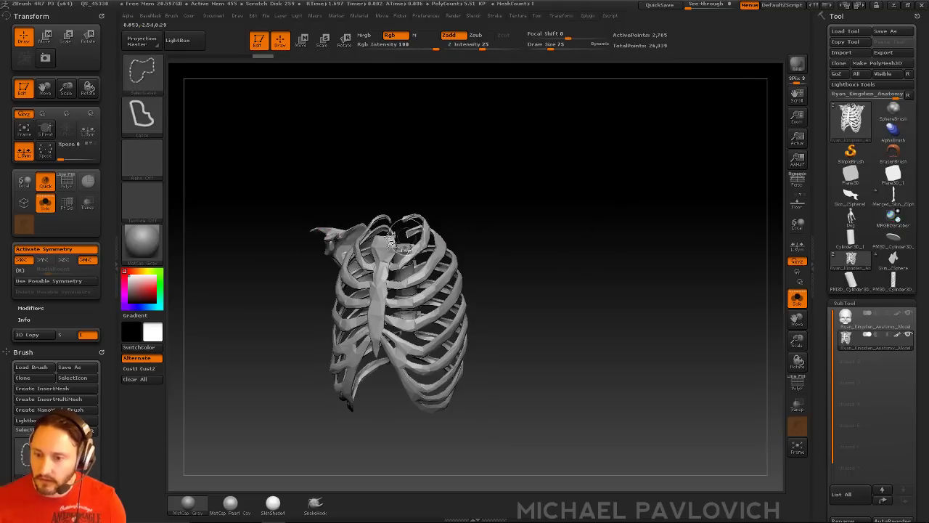
{"action": "left_click", "coordinate": [152, 89], "text": "ctrl+shift"}
{"action": "left_click", "coordinate": [242, 90], "text": "ctrl+shift"}
{"action": "left_click", "coordinate": [336, 227], "text": "ctrl+shift"}
{"action": "left_click_drag", "start_coordinate": [597, 245], "coordinate": [613, 273]}
Step: Create a new InsertMesh brush from the front view of the ribcage
{"action": "key", "text": "b"}
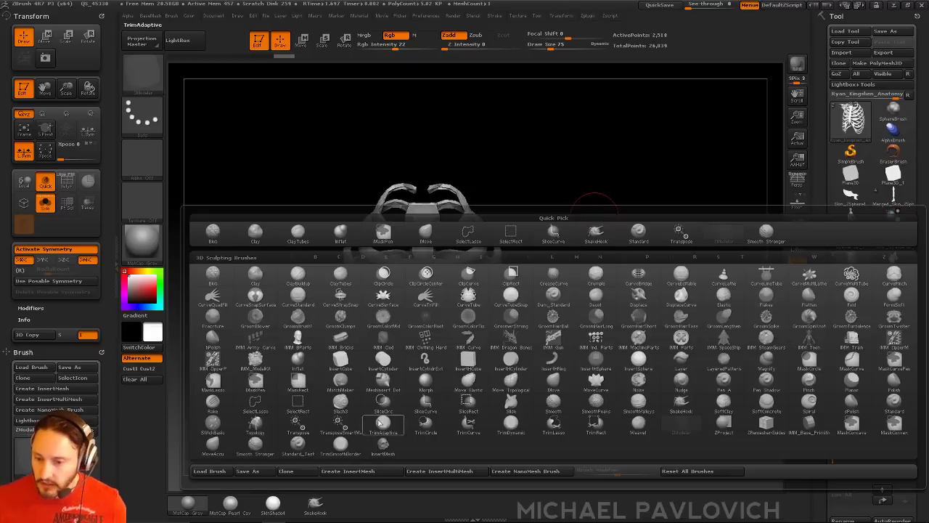
{"action": "left_click", "coordinate": [350, 471]}
{"action": "left_click", "coordinate": [408, 171]}
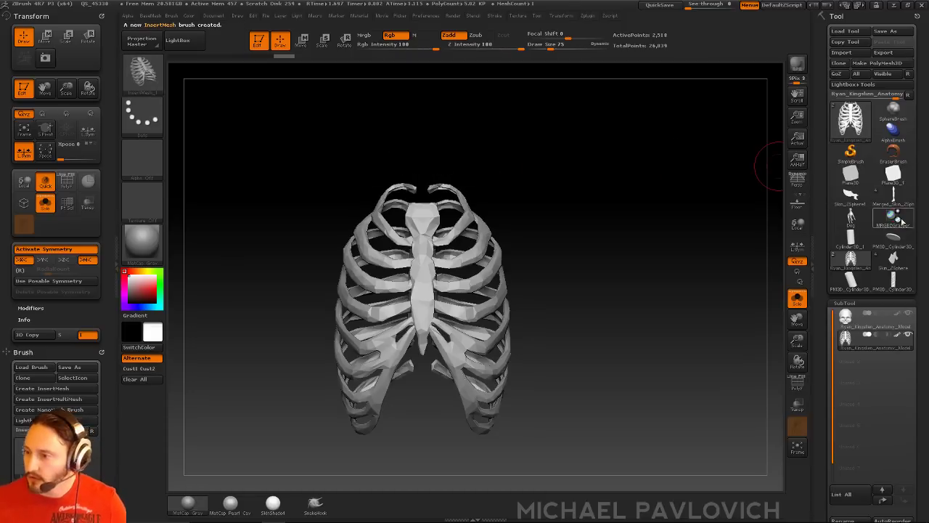
Step: Switch back to the sword tool, turn off Solo mode and frame the guard and handle from the front
{"action": "left_click", "coordinate": [894, 196]}
{"action": "key", "text": "f"}
{"action": "right_click_drag", "start_coordinate": [620, 311], "coordinate": [604, 274], "text": "ctrl"}
{"action": "left_click", "coordinate": [797, 298]}
{"action": "right_click_drag", "start_coordinate": [671, 276], "coordinate": [671, 263], "text": "ctrl"}
{"action": "left_click_drag", "start_coordinate": [670, 263], "coordinate": [633, 215]}
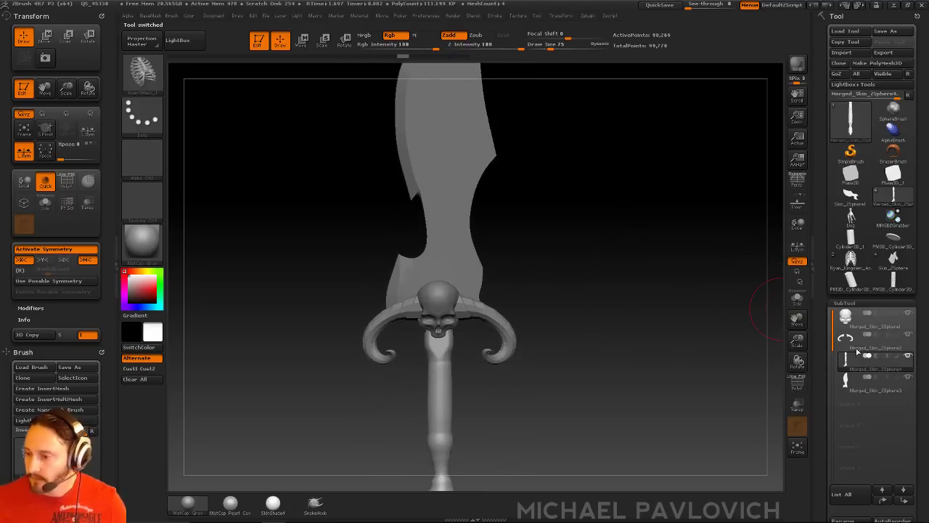
Step: Make the blade the active subtool and draw the ribcage onto it with the ribcage InsertMesh brush
{"action": "left_click_drag", "start_coordinate": [583, 246], "coordinate": [600, 356], "text": "alt"}
{"action": "key", "text": "s"}
{"action": "left_click_drag", "start_coordinate": [463, 248], "coordinate": [459, 248]}
{"action": "left_click", "coordinate": [489, 228], "text": "alt"}
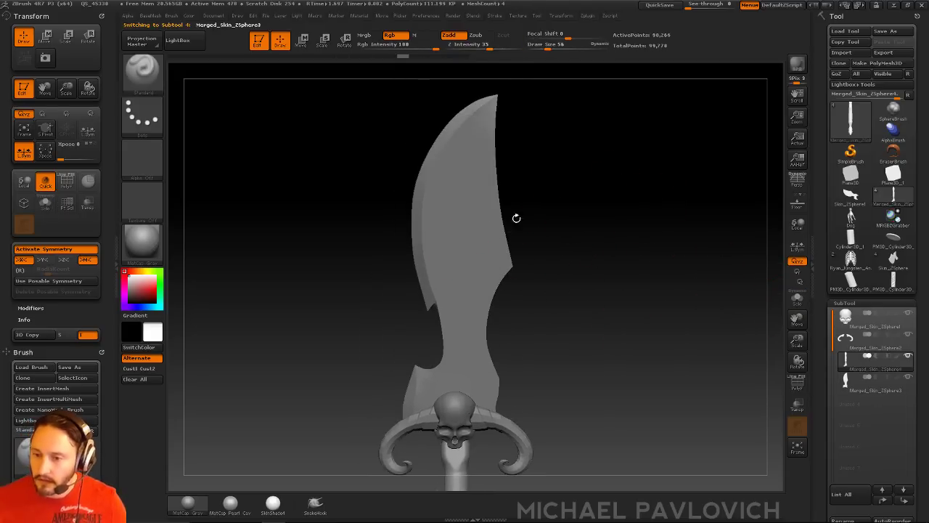
{"action": "key", "text": "b"}
{"action": "left_click", "coordinate": [425, 474]}
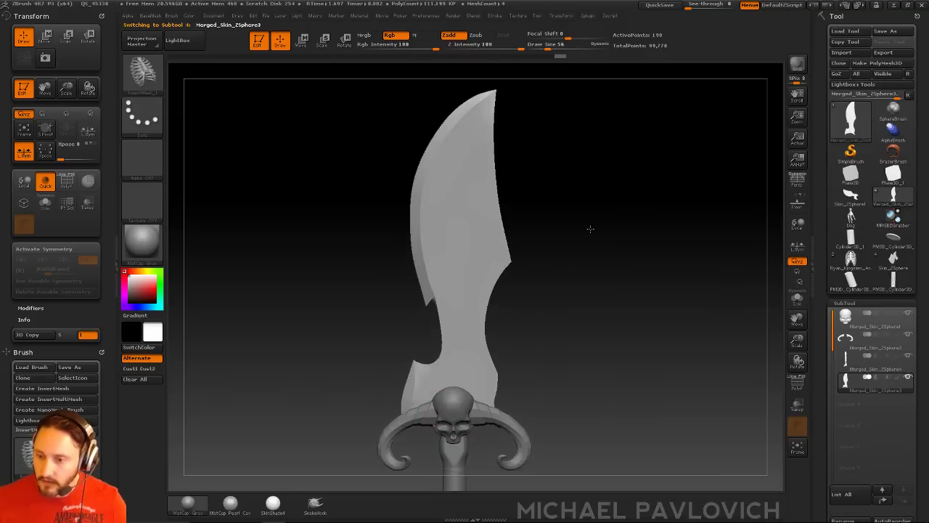
{"action": "left_click_drag", "start_coordinate": [440, 208], "coordinate": [451, 257]}
Step: Move the inserted ribcage down the blade so it sits just above the skull guard
{"action": "left_click_drag", "start_coordinate": [575, 239], "coordinate": [635, 240], "text": "shift"}
{"action": "key", "text": "w"}
{"action": "left_click_drag", "start_coordinate": [506, 212], "coordinate": [624, 213], "text": "shift"}
{"action": "left_click_drag", "start_coordinate": [565, 213], "coordinate": [523, 213]}
{"action": "mouse_move", "coordinate": [458, 188]}
{"action": "left_mouse_down", "text": "shift"}
{"action": "mouse_move", "coordinate": [579, 188]}
{"action": "mouse_move", "coordinate": [490, 187]}
{"action": "mouse_move", "coordinate": [571, 181]}
{"action": "mouse_move", "coordinate": [573, 171]}
{"action": "left_mouse_up", "text": "shift"}
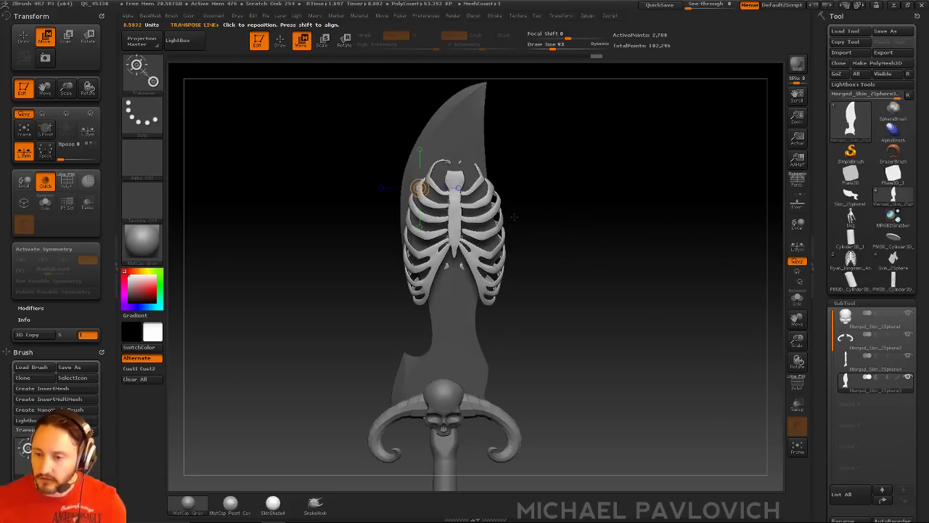
{"action": "left_click_drag", "start_coordinate": [541, 207], "coordinate": [553, 231]}
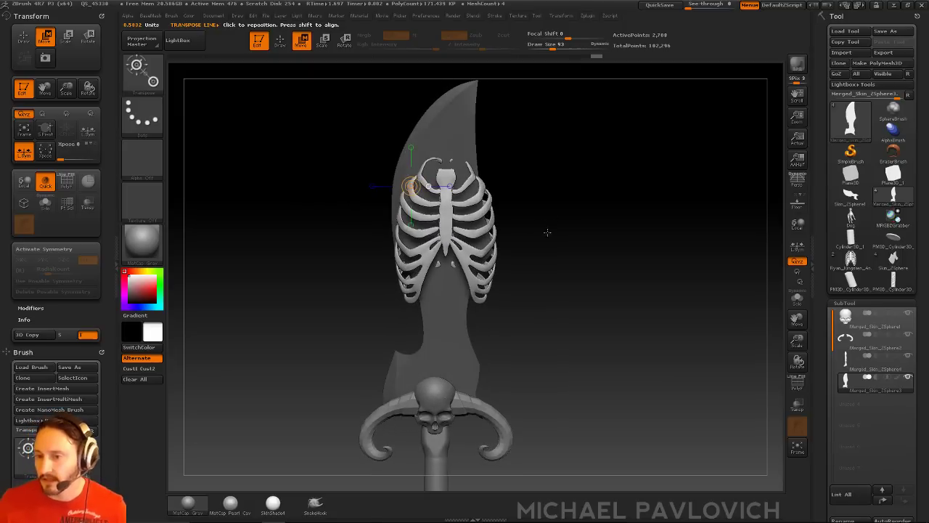
{"action": "left_click_drag", "start_coordinate": [450, 213], "coordinate": [451, 324], "text": "shift"}
{"action": "left_click_drag", "start_coordinate": [450, 253], "coordinate": [453, 393]}
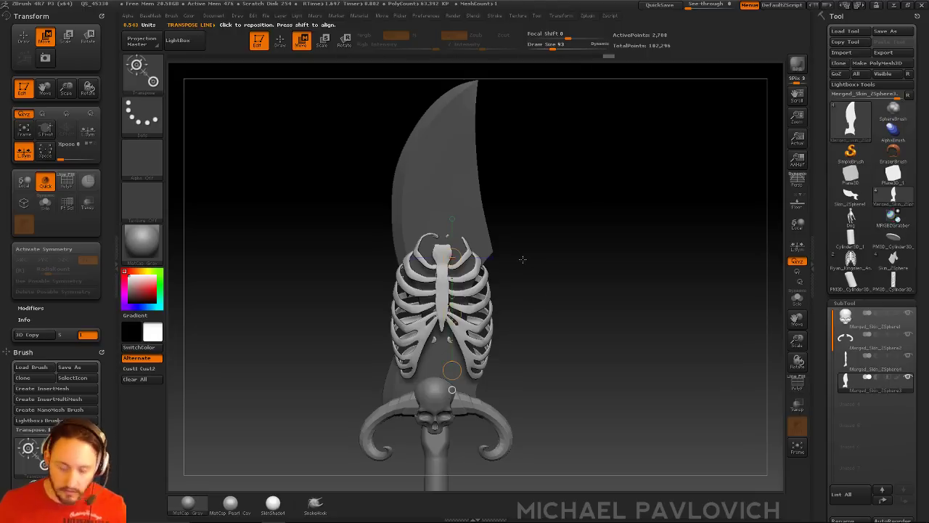
Step: Rotate the ribcage upside down and reposition it over the lower blade
{"action": "key", "text": "r"}
{"action": "mouse_move", "coordinate": [441, 303]}
{"action": "left_mouse_down", "text": "shift"}
{"action": "mouse_move", "coordinate": [596, 303]}
{"action": "mouse_move", "coordinate": [305, 249]}
{"action": "mouse_move", "coordinate": [282, 305]}
{"action": "left_mouse_up", "text": "shift"}
{"action": "key", "text": "w"}
{"action": "left_click_drag", "start_coordinate": [432, 331], "coordinate": [531, 339]}
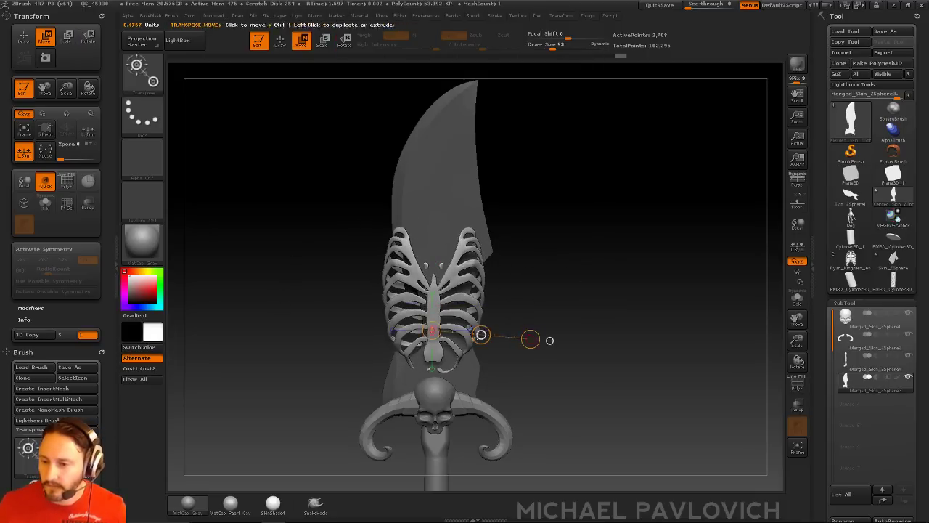
Step: From the side view, shift the ribcage in depth so it wraps around the blade
{"action": "key", "text": "q"}
{"action": "left_click_drag", "start_coordinate": [581, 264], "coordinate": [622, 278]}
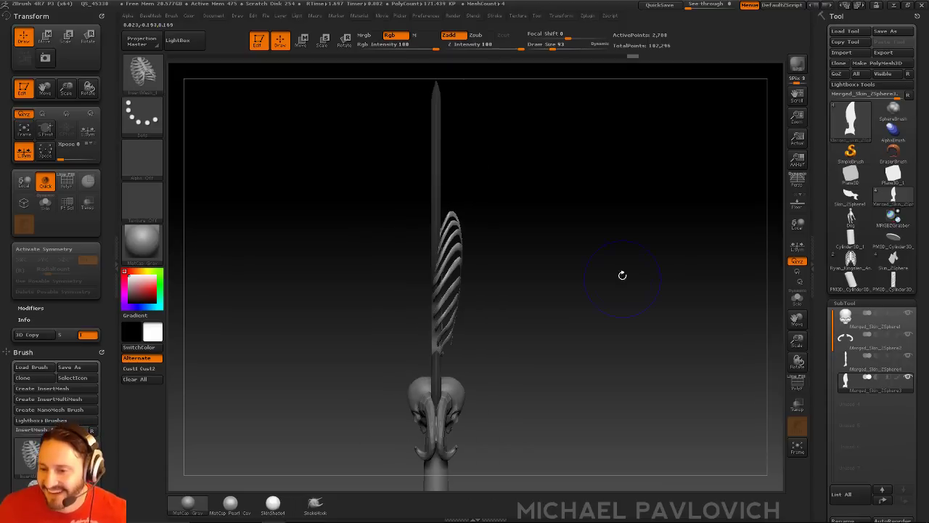
{"action": "key", "text": "w"}
{"action": "left_click_drag", "start_coordinate": [501, 263], "coordinate": [482, 262]}
{"action": "left_click_drag", "start_coordinate": [442, 228], "coordinate": [610, 236], "text": "shift"}
{"action": "key", "text": "q"}
{"action": "left_click_drag", "start_coordinate": [646, 271], "coordinate": [602, 257], "text": "shift"}
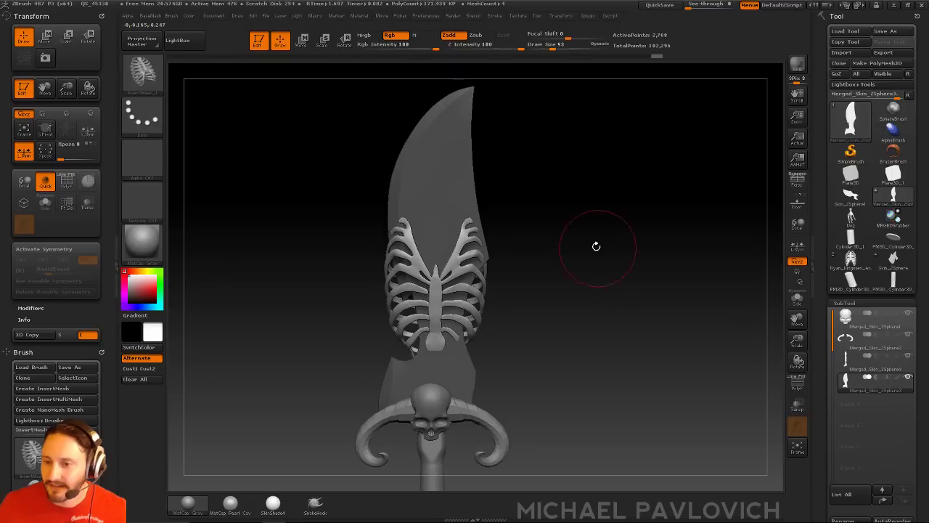
Step: Pull the upper rib ends outward along both blade edges with the Move brush
{"action": "left_click_drag", "start_coordinate": [473, 218], "coordinate": [488, 225]}
{"action": "mouse_move", "coordinate": [405, 221]}
{"action": "left_mouse_down"}
{"action": "mouse_move", "coordinate": [374, 223]}
{"action": "mouse_move", "coordinate": [385, 218]}
{"action": "left_mouse_up"}
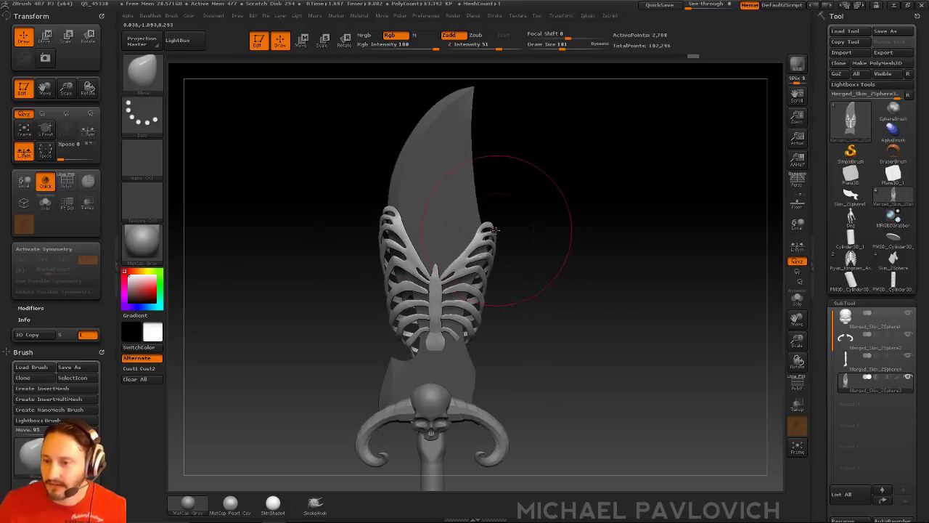
{"action": "left_click_drag", "start_coordinate": [496, 229], "coordinate": [490, 216]}
{"action": "left_click_drag", "start_coordinate": [409, 320], "coordinate": [462, 318]}
Step: Split the ribcage and blade into separate subtools by masked points and delete the ribcage subtool
{"action": "mouse_move", "coordinate": [608, 298]}
{"action": "left_mouse_down"}
{"action": "mouse_move", "coordinate": [538, 305]}
{"action": "mouse_move", "coordinate": [609, 291]}
{"action": "left_mouse_up"}
{"action": "key", "text": "s"}
{"action": "left_click_drag", "start_coordinate": [614, 290], "coordinate": [604, 289]}
{"action": "key", "text": "2"}
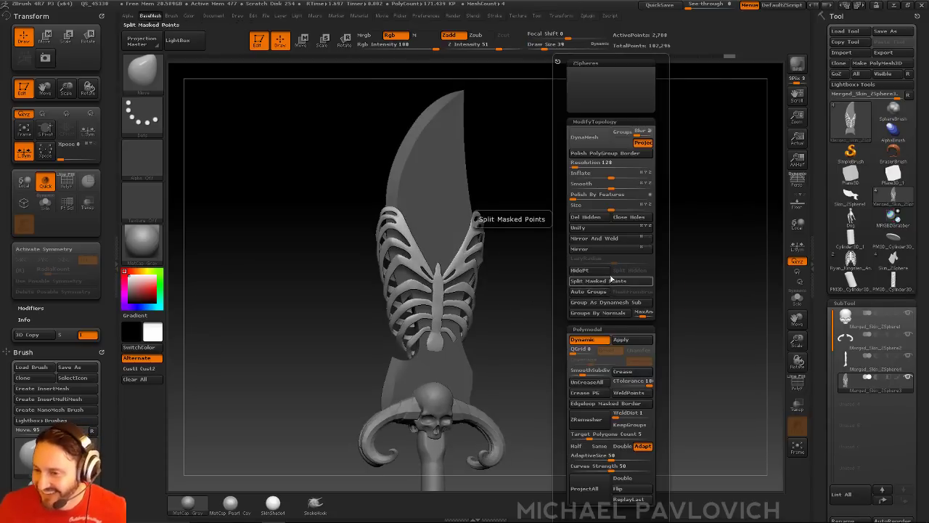
{"action": "left_click", "coordinate": [601, 282]}
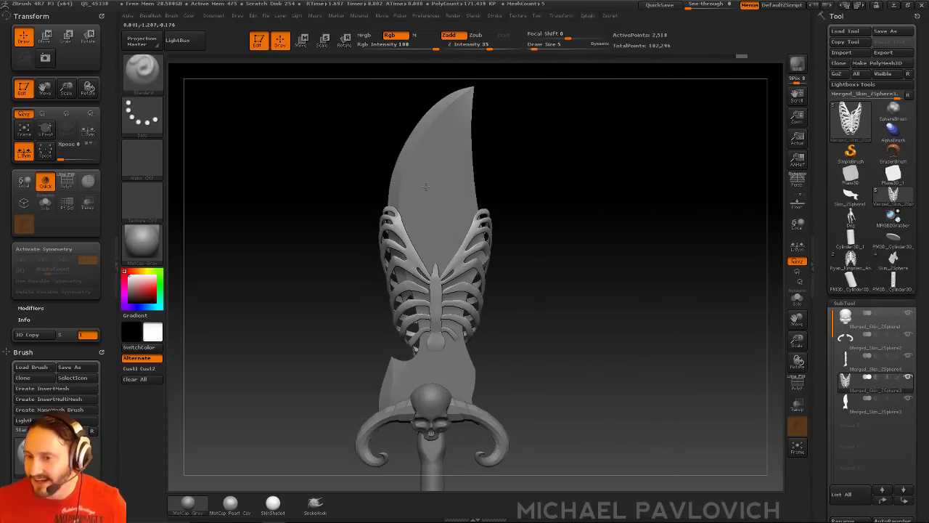
{"action": "left_click_drag", "start_coordinate": [840, 511], "coordinate": [838, 450]}
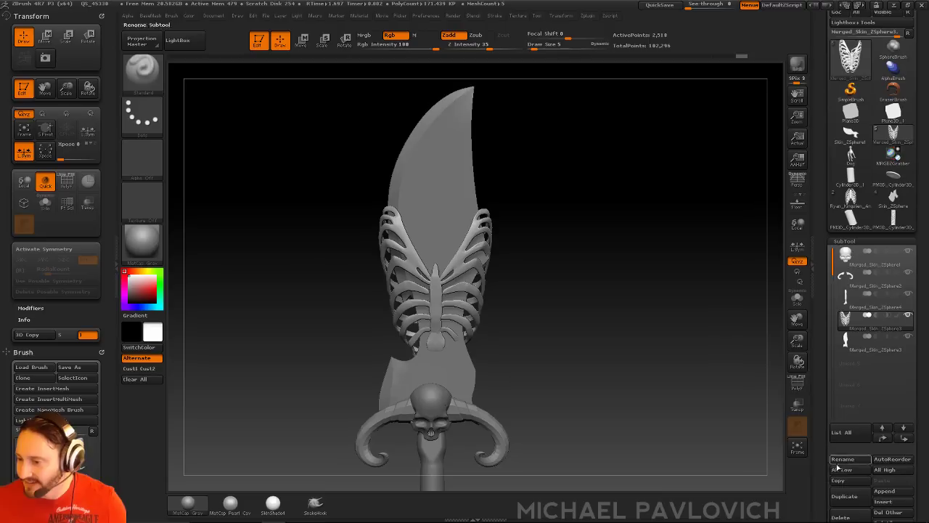
{"action": "left_click", "coordinate": [841, 517]}
{"action": "key", "text": "s"}
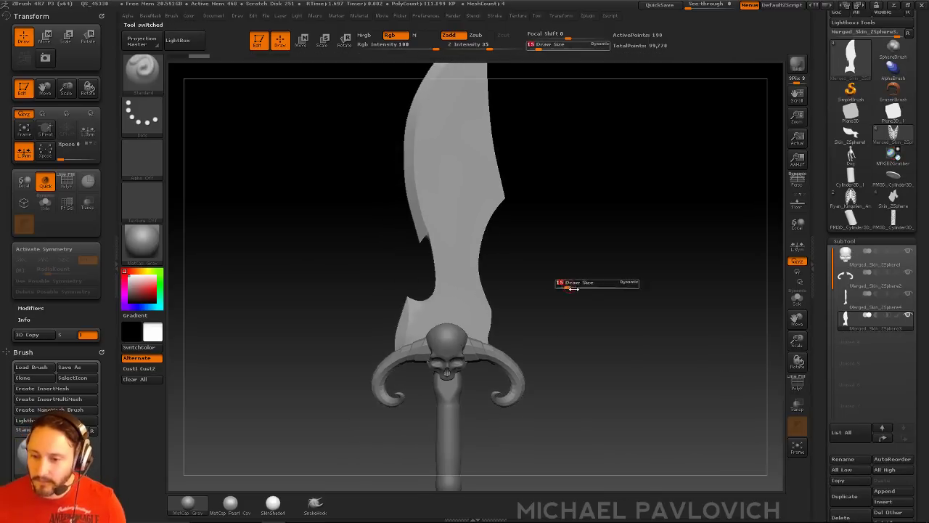
{"action": "left_click_drag", "start_coordinate": [581, 290], "coordinate": [586, 290]}
{"action": "left_click_drag", "start_coordinate": [584, 297], "coordinate": [581, 247], "text": "alt"}
{"action": "key", "text": "super"}
{"action": "key", "text": "super"}
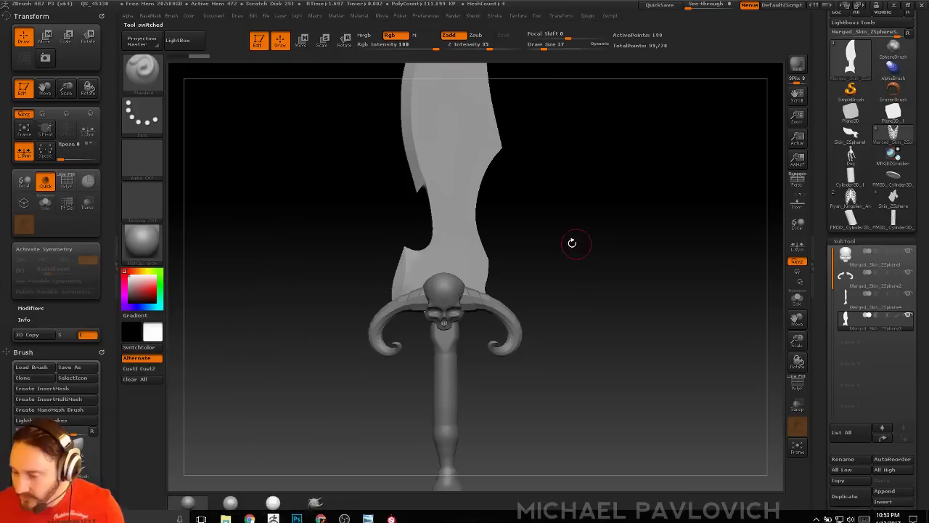
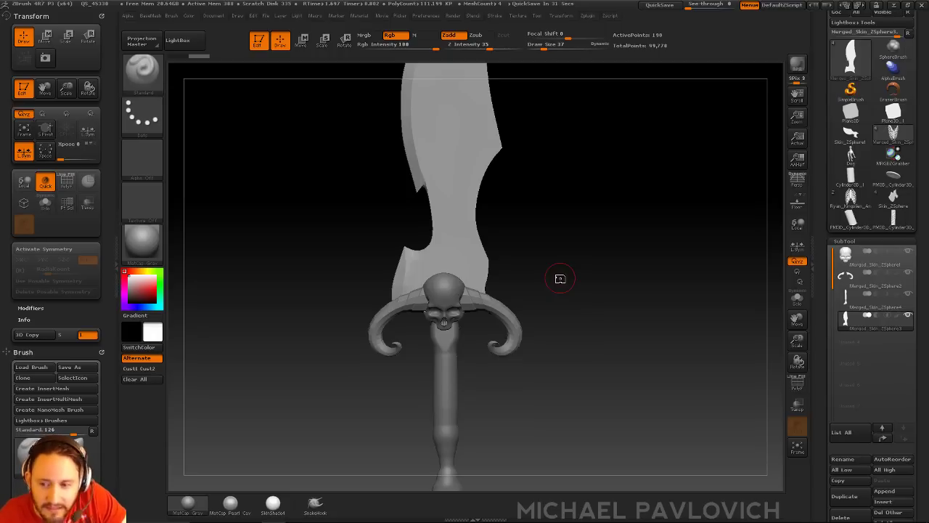
Step: Append the twisted spiral cylinder to the sword as a subtool and make it active
{"action": "left_click_drag", "start_coordinate": [661, 262], "coordinate": [733, 274]}
{"action": "left_click_drag", "start_coordinate": [826, 313], "coordinate": [825, 128]}
{"action": "left_click", "coordinate": [885, 306]}
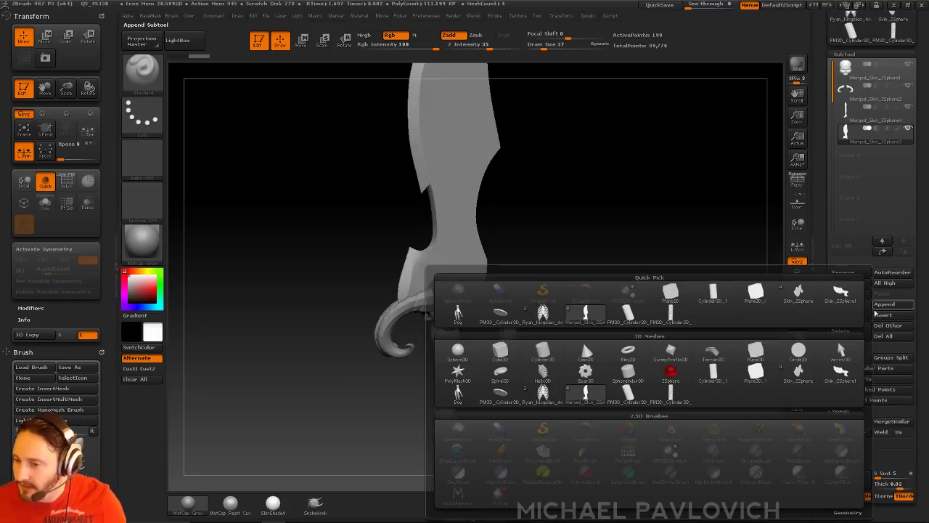
{"action": "left_click", "coordinate": [677, 314]}
{"action": "key", "text": "f"}
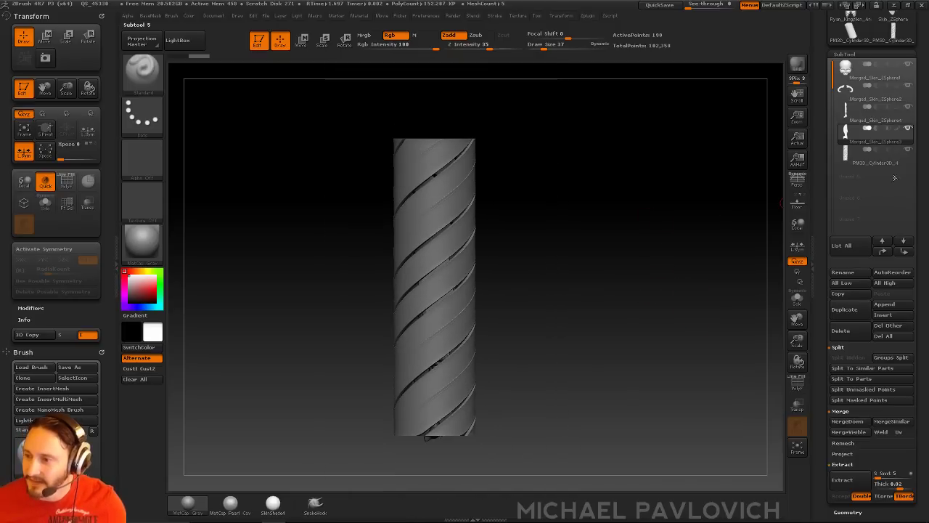
{"action": "left_click_drag", "start_coordinate": [699, 198], "coordinate": [674, 215]}
Step: Shrink the spiral cylinder with the Size deformation until it is close to the handle's thickness
{"action": "key", "text": "2"}
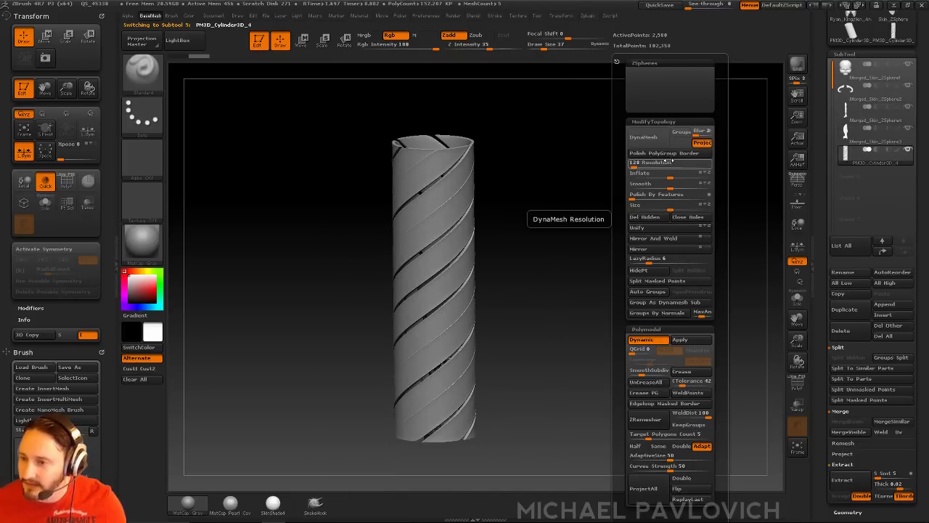
{"action": "mouse_move", "coordinate": [668, 210]}
{"action": "left_mouse_down"}
{"action": "mouse_move", "coordinate": [635, 209]}
{"action": "mouse_move", "coordinate": [651, 209]}
{"action": "left_mouse_up"}
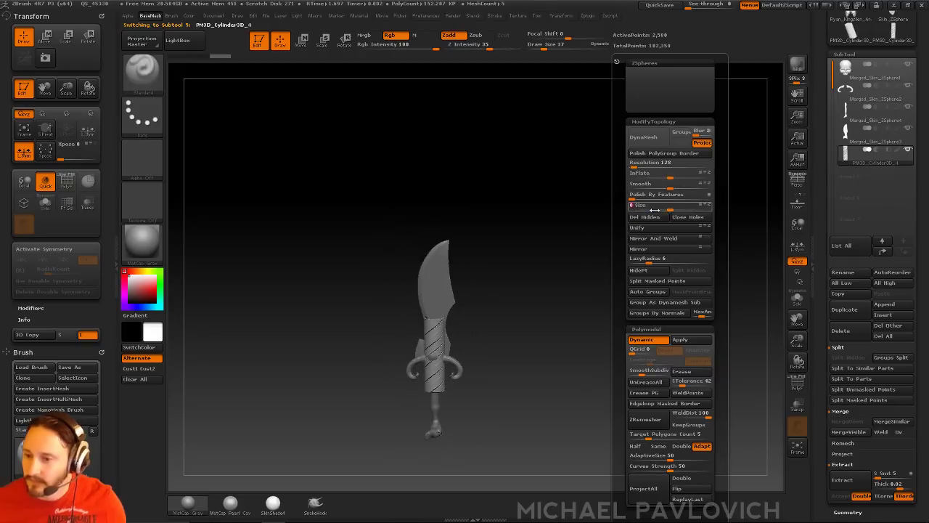
{"action": "key", "text": "f"}
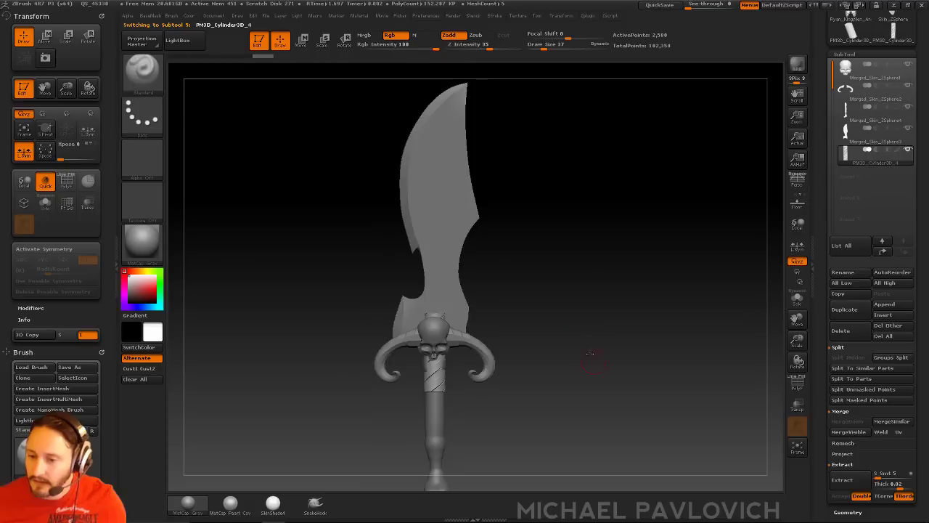
Step: Move the spiral wrap straight down from the guard onto the handle
{"action": "left_click_drag", "start_coordinate": [594, 361], "coordinate": [594, 249], "text": "alt"}
{"action": "key", "text": "w"}
{"action": "left_click_drag", "start_coordinate": [442, 253], "coordinate": [443, 355], "text": "shift"}
{"action": "left_click_drag", "start_coordinate": [443, 305], "coordinate": [444, 334], "text": "shift"}
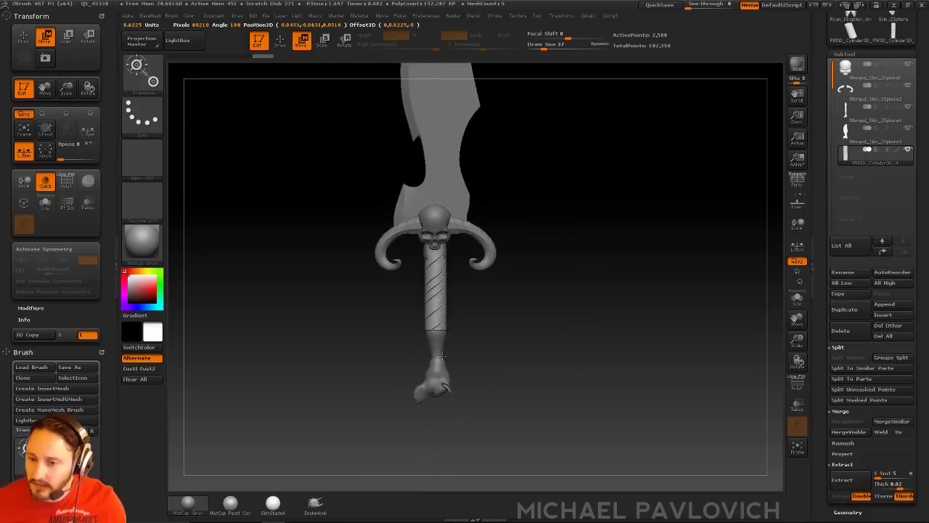
{"action": "right_click_drag", "start_coordinate": [441, 363], "coordinate": [440, 312], "text": "ctrl"}
{"action": "mouse_move", "coordinate": [433, 296]}
{"action": "left_mouse_down", "text": "shift"}
{"action": "mouse_move", "coordinate": [432, 467]}
{"action": "mouse_move", "coordinate": [429, 434]}
{"action": "left_mouse_up", "text": "shift"}
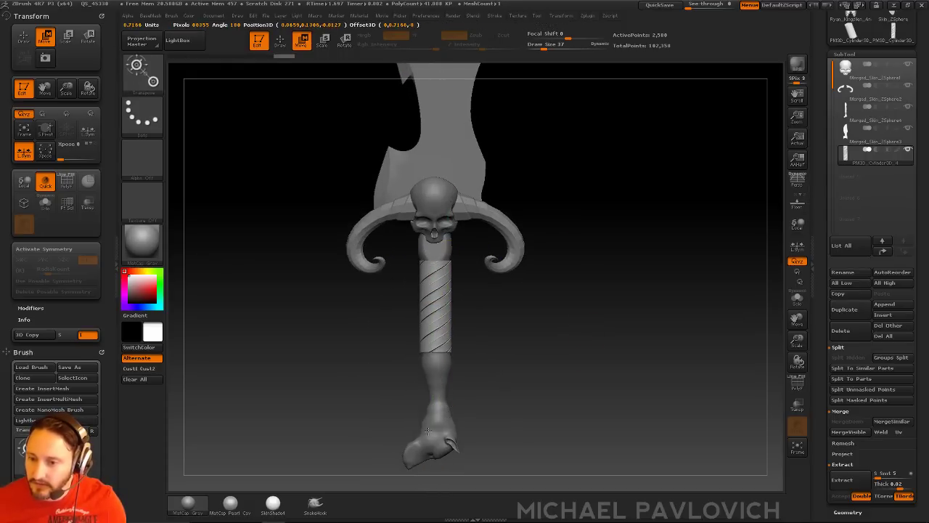
Step: Scale the spiral wrap to fit around the handle's grip
{"action": "key", "text": "q"}
{"action": "mouse_move", "coordinate": [433, 487]}
{"action": "right_mouse_down"}
{"action": "mouse_move", "coordinate": [496, 353]}
{"action": "mouse_move", "coordinate": [548, 344]}
{"action": "mouse_move", "coordinate": [577, 374]}
{"action": "right_mouse_up"}
{"action": "left_click_drag", "start_coordinate": [576, 373], "coordinate": [574, 361]}
{"action": "key", "text": "e"}
{"action": "mouse_move", "coordinate": [429, 298]}
{"action": "left_mouse_down"}
{"action": "mouse_move", "coordinate": [547, 299]}
{"action": "mouse_move", "coordinate": [547, 287]}
{"action": "mouse_move", "coordinate": [506, 303]}
{"action": "mouse_move", "coordinate": [547, 290]}
{"action": "mouse_move", "coordinate": [538, 295]}
{"action": "left_mouse_up"}
{"action": "key", "text": "q"}
{"action": "key", "text": "r"}
{"action": "key", "text": "e"}
Step: Slide the spiral wrap further down the handle and align it with the grip from the front and side
{"action": "key", "text": "w"}
{"action": "left_click_drag", "start_coordinate": [435, 316], "coordinate": [436, 407], "text": "shift"}
{"action": "left_click_drag", "start_coordinate": [436, 361], "coordinate": [436, 379]}
{"action": "left_click_drag", "start_coordinate": [533, 339], "coordinate": [489, 320]}
{"action": "mouse_move", "coordinate": [424, 330]}
{"action": "left_mouse_down", "text": "shift"}
{"action": "mouse_move", "coordinate": [522, 330]}
{"action": "mouse_move", "coordinate": [473, 329]}
{"action": "mouse_move", "coordinate": [440, 418]}
{"action": "left_mouse_up", "text": "shift"}
{"action": "left_click_drag", "start_coordinate": [437, 362], "coordinate": [480, 339]}
{"action": "key", "text": "q"}
Step: Fine-tune the spiral wrap's fit to the handle's contour from several angles
{"action": "mouse_move", "coordinate": [426, 321]}
{"action": "left_mouse_down"}
{"action": "mouse_move", "coordinate": [401, 320]}
{"action": "mouse_move", "coordinate": [425, 266]}
{"action": "mouse_move", "coordinate": [438, 334]}
{"action": "left_mouse_up"}
{"action": "right_click_drag", "start_coordinate": [438, 334], "coordinate": [474, 326]}
{"action": "left_click_drag", "start_coordinate": [440, 314], "coordinate": [430, 356]}
{"action": "left_click_drag", "start_coordinate": [515, 326], "coordinate": [464, 336]}
{"action": "mouse_move", "coordinate": [440, 312]}
{"action": "left_mouse_down"}
{"action": "mouse_move", "coordinate": [445, 345]}
{"action": "mouse_move", "coordinate": [460, 327]}
{"action": "left_mouse_up"}
{"action": "left_click_drag", "start_coordinate": [511, 340], "coordinate": [446, 312]}
{"action": "left_click_drag", "start_coordinate": [408, 284], "coordinate": [529, 311]}
{"action": "left_click_drag", "start_coordinate": [569, 343], "coordinate": [498, 308]}
Step: Remove all creases from the spiral wrap and preview its softened edges with dynamic subdivision
{"action": "key", "text": "s"}
{"action": "left_click", "coordinate": [493, 308]}
{"action": "mouse_move", "coordinate": [560, 269]}
{"action": "left_mouse_down"}
{"action": "mouse_move", "coordinate": [582, 341]}
{"action": "mouse_move", "coordinate": [639, 344]}
{"action": "mouse_move", "coordinate": [707, 308]}
{"action": "left_mouse_up"}
{"action": "key", "text": "2"}
{"action": "left_click", "coordinate": [797, 383]}
{"action": "left_click", "coordinate": [796, 383]}
{"action": "left_click_drag", "start_coordinate": [745, 341], "coordinate": [668, 323]}
{"action": "key", "text": "shift+d"}
{"action": "key", "text": "3"}
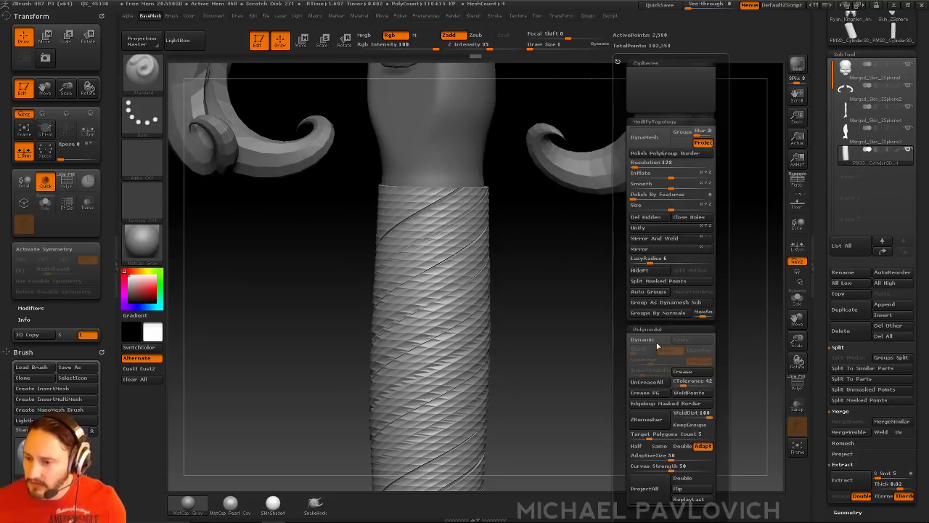
{"action": "left_click", "coordinate": [654, 385]}
{"action": "left_click_drag", "start_coordinate": [587, 360], "coordinate": [606, 353]}
{"action": "key", "text": "d"}
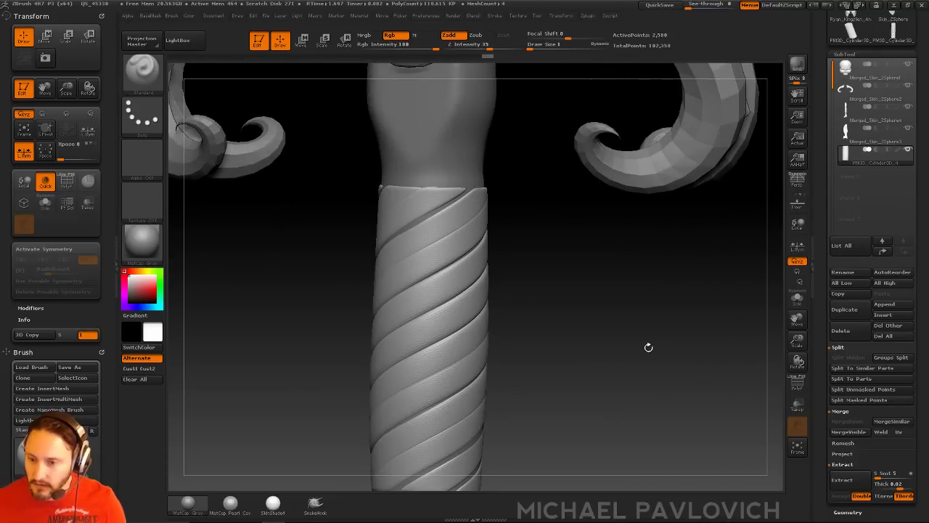
Step: Try to thicken the spiral wrap with the ZModeler QMesh polygon action targeting Polygroup All
{"action": "left_click", "coordinate": [797, 385]}
{"action": "left_click_drag", "start_coordinate": [691, 348], "coordinate": [683, 307], "text": "alt"}
{"action": "left_click", "coordinate": [798, 384]}
{"action": "left_click_drag", "start_coordinate": [632, 274], "coordinate": [632, 318], "text": "alt"}
{"action": "key", "text": "s"}
{"action": "mouse_move", "coordinate": [520, 275]}
{"action": "left_mouse_down"}
{"action": "mouse_move", "coordinate": [540, 271]}
{"action": "mouse_move", "coordinate": [523, 266]}
{"action": "left_mouse_up"}
{"action": "key", "text": "s"}
{"action": "mouse_move", "coordinate": [522, 277]}
{"action": "left_mouse_down"}
{"action": "mouse_move", "coordinate": [544, 307]}
{"action": "mouse_move", "coordinate": [505, 287]}
{"action": "left_mouse_up"}
{"action": "key", "text": "b"}
{"action": "key", "text": "z"}
{"action": "key", "text": "m"}
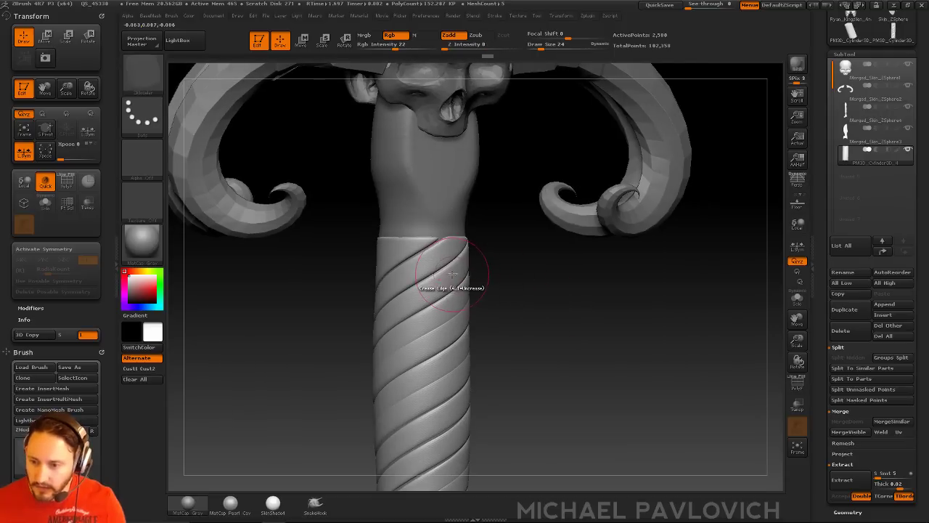
{"action": "key", "text": "space"}
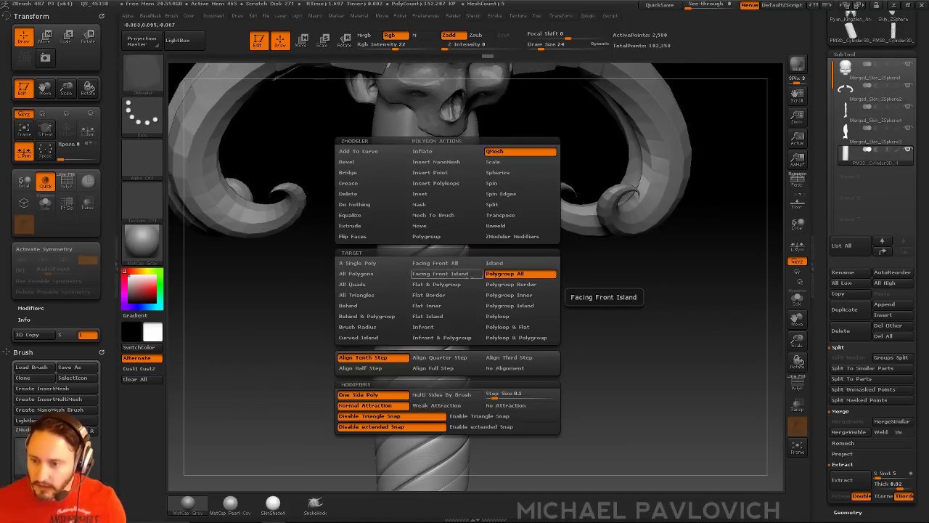
{"action": "left_click_drag", "start_coordinate": [447, 277], "coordinate": [461, 280]}
{"action": "key", "text": "shift+d"}
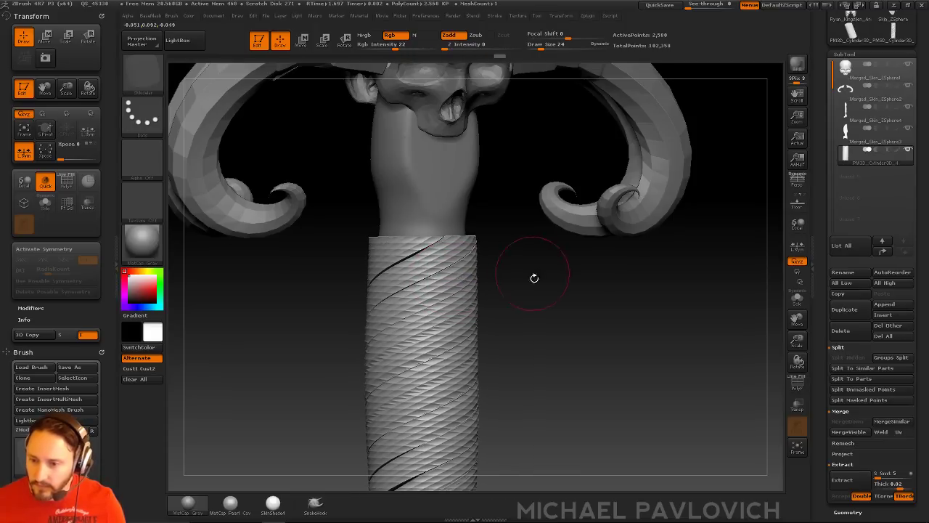
Step: Examine the wrap's polygons and polygroups in wireframe and restore its smooth preview
{"action": "left_click_drag", "start_coordinate": [533, 273], "coordinate": [778, 356]}
{"action": "left_click", "coordinate": [797, 383]}
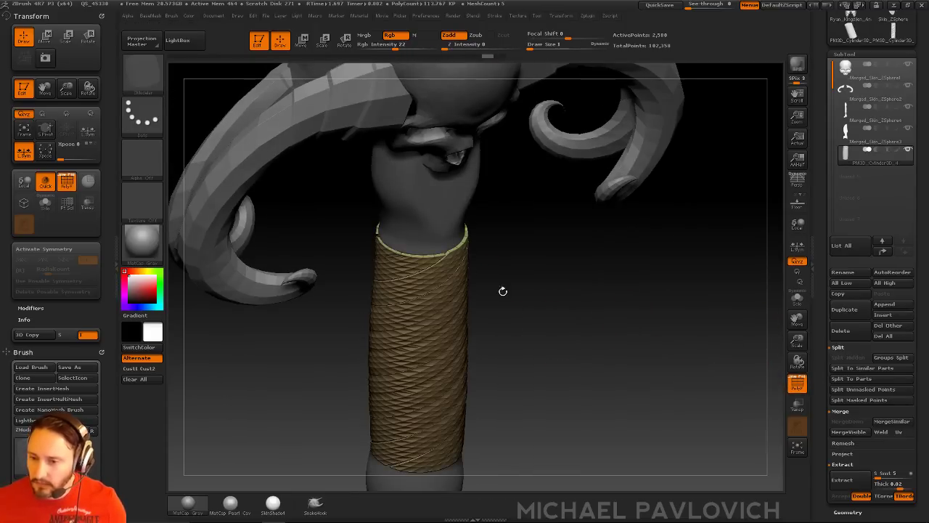
{"action": "left_click_drag", "start_coordinate": [530, 291], "coordinate": [595, 297]}
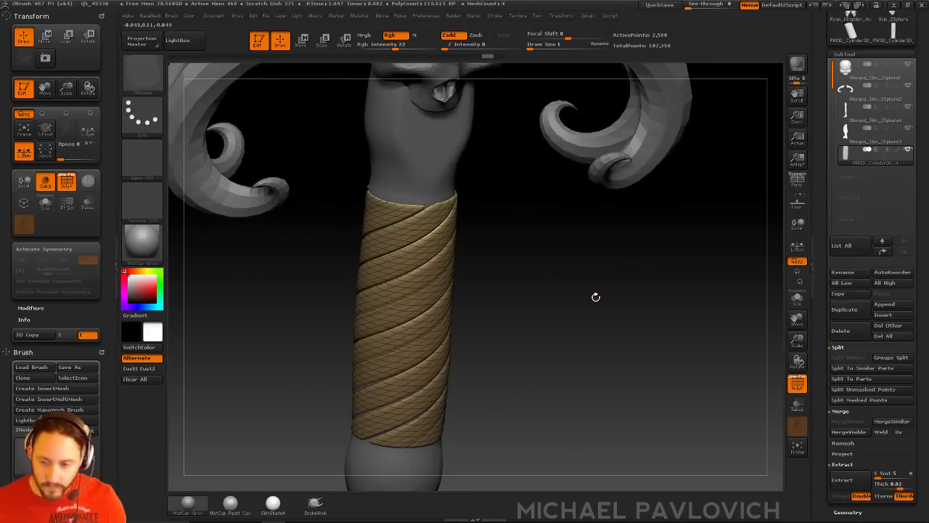
{"action": "key", "text": "d"}
{"action": "left_click", "coordinate": [797, 383]}
{"action": "left_click_drag", "start_coordinate": [735, 372], "coordinate": [677, 320], "text": "shift"}
Step: Inflate the spiral wrap's strands around the handle with the Inflat brush at draw size 72
{"action": "key", "text": "s"}
{"action": "left_click_drag", "start_coordinate": [517, 294], "coordinate": [551, 295]}
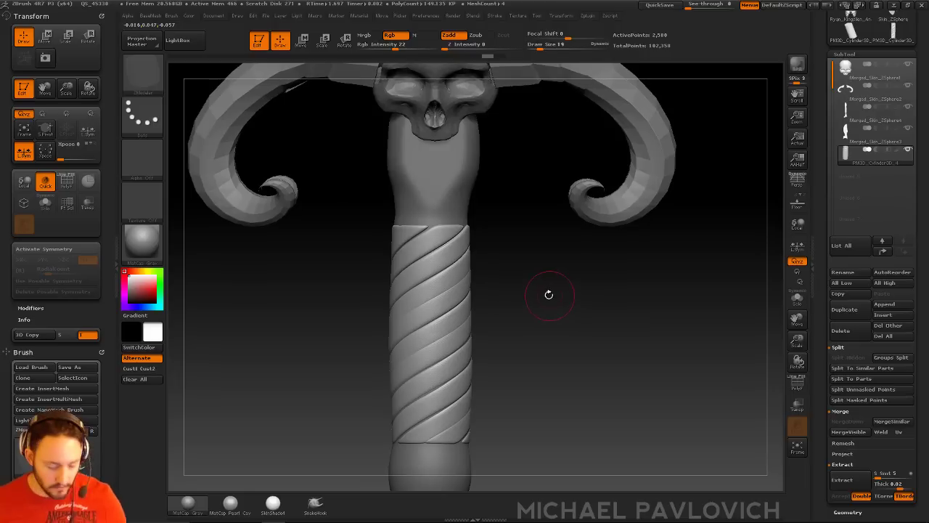
{"action": "key", "text": "b"}
{"action": "key", "text": "i"}
{"action": "key", "text": "n"}
{"action": "key", "text": "s"}
{"action": "left_click_drag", "start_coordinate": [401, 276], "coordinate": [426, 273]}
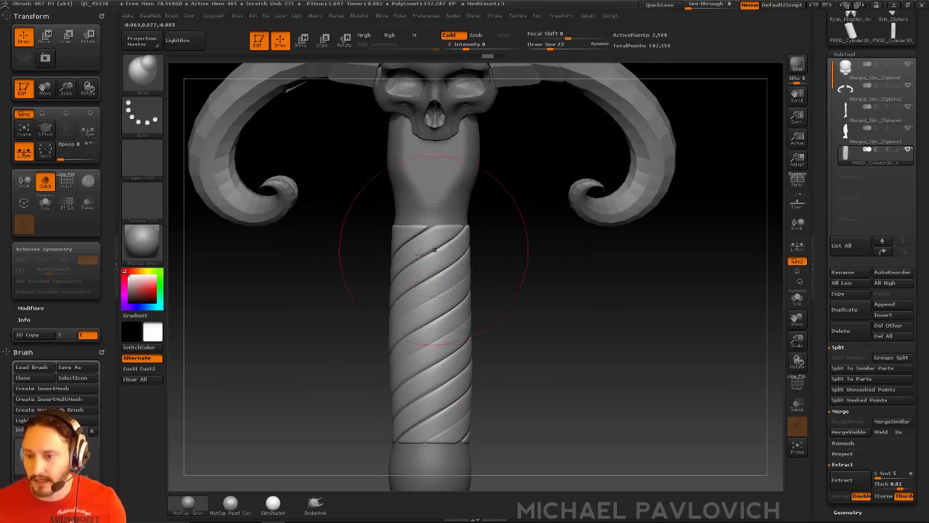
{"action": "left_click_drag", "start_coordinate": [473, 371], "coordinate": [430, 282]}
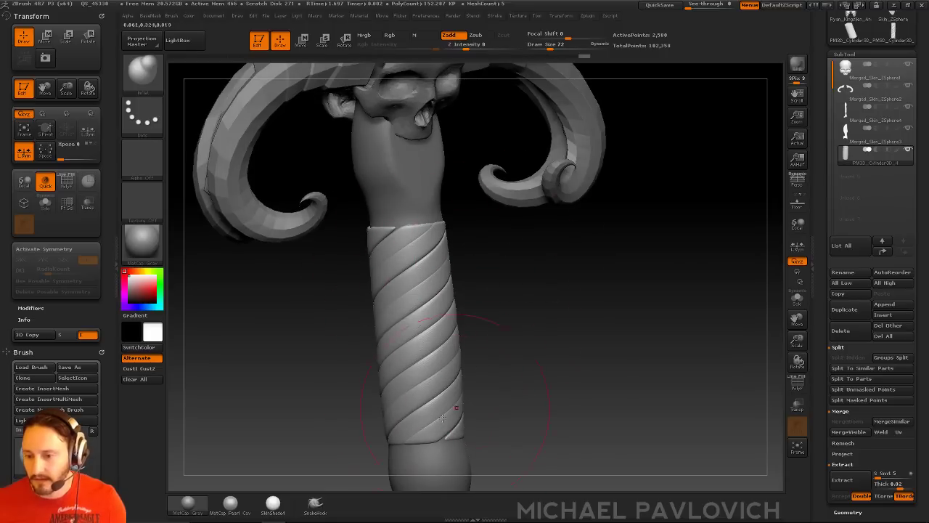
{"action": "mouse_move", "coordinate": [539, 309]}
{"action": "left_mouse_down"}
{"action": "mouse_move", "coordinate": [511, 324]}
{"action": "mouse_move", "coordinate": [479, 316]}
{"action": "left_mouse_up"}
Step: Try to smooth the wrap's strands with the Smooth brush at full intensity
{"action": "left_click_drag", "start_coordinate": [421, 305], "coordinate": [418, 334], "text": "shift"}
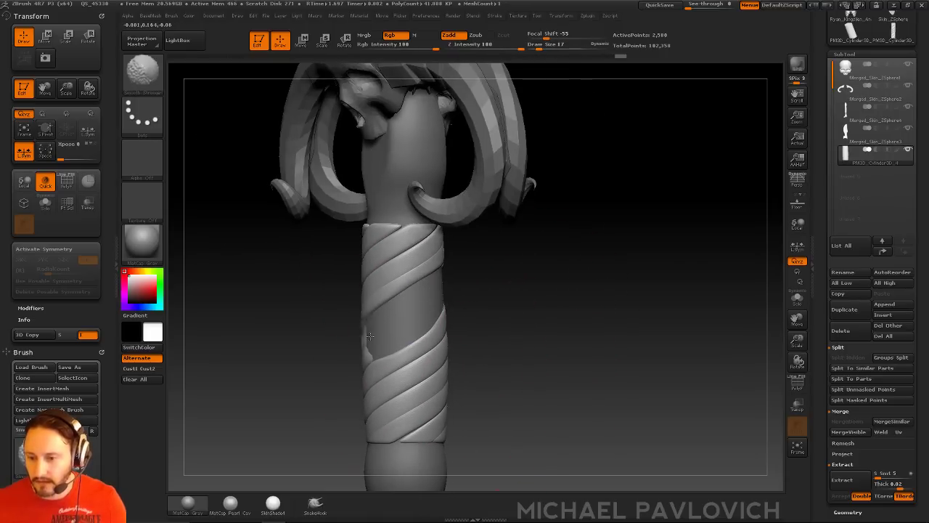
{"action": "key", "text": "ctrl+z"}
{"action": "left_click_drag", "start_coordinate": [471, 292], "coordinate": [482, 298]}
{"action": "key", "text": "bracketright"}
{"action": "left_click_drag", "start_coordinate": [400, 330], "coordinate": [406, 327], "text": "shift"}
{"action": "key", "text": "ctrl+z"}
Step: Lower the Smooth brush's Z Intensity to 9 and lightly smooth the spiral wrap around the handle
{"action": "key", "text": "shift"}
{"action": "left_click_drag", "start_coordinate": [451, 45], "coordinate": [467, 45], "text": "shift"}
{"action": "left_click_drag", "start_coordinate": [508, 291], "coordinate": [467, 301], "text": "shift"}
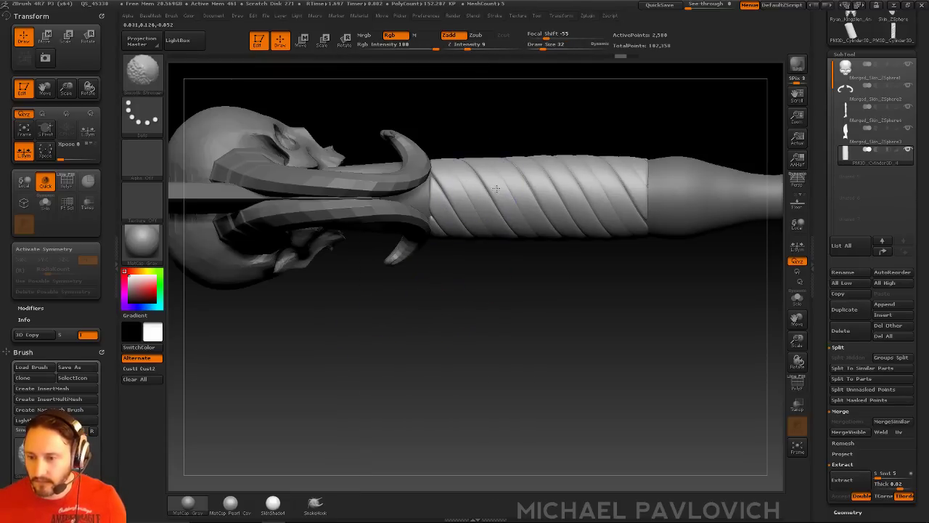
{"action": "mouse_move", "coordinate": [509, 164]}
{"action": "left_mouse_down"}
{"action": "mouse_move", "coordinate": [530, 155]}
{"action": "mouse_move", "coordinate": [586, 297]}
{"action": "mouse_move", "coordinate": [546, 152]}
{"action": "mouse_move", "coordinate": [535, 222]}
{"action": "mouse_move", "coordinate": [538, 214]}
{"action": "left_mouse_up"}
{"action": "left_click_drag", "start_coordinate": [457, 221], "coordinate": [468, 273], "text": "alt"}
{"action": "left_click_drag", "start_coordinate": [365, 297], "coordinate": [360, 301], "text": "shift"}
{"action": "mouse_move", "coordinate": [481, 247]}
{"action": "left_mouse_down", "text": "shift"}
{"action": "mouse_move", "coordinate": [496, 252]}
{"action": "mouse_move", "coordinate": [469, 260]}
{"action": "left_mouse_up", "text": "shift"}
{"action": "left_click_drag", "start_coordinate": [382, 271], "coordinate": [409, 240]}
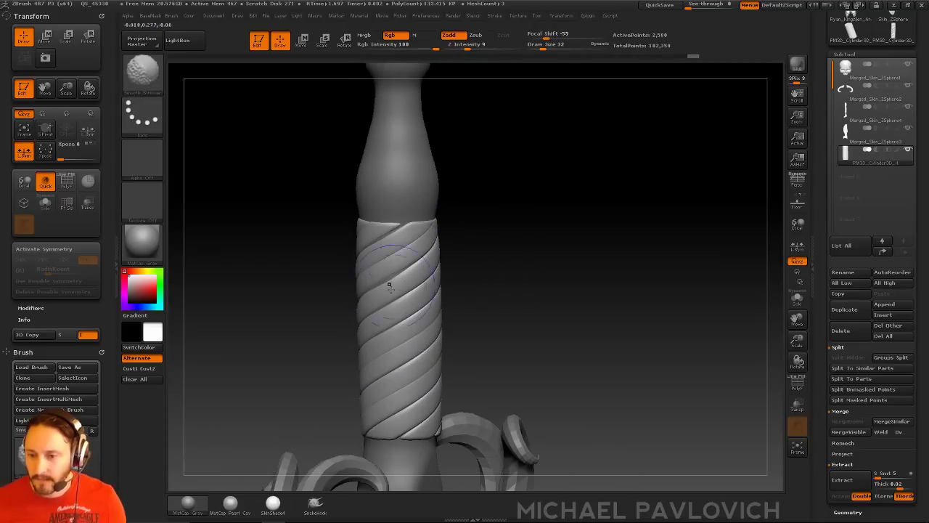
Step: Lightly smooth the lower strands of the handle's spiral wrap and reduce the draw size to 19
{"action": "left_click_drag", "start_coordinate": [428, 367], "coordinate": [429, 363], "text": "shift"}
{"action": "mouse_move", "coordinate": [469, 331]}
{"action": "left_mouse_down"}
{"action": "mouse_move", "coordinate": [436, 316]}
{"action": "mouse_move", "coordinate": [486, 299]}
{"action": "left_mouse_up"}
{"action": "key", "text": "s"}
{"action": "key", "text": "s"}
{"action": "left_click_drag", "start_coordinate": [485, 299], "coordinate": [450, 266]}
{"action": "mouse_move", "coordinate": [381, 269]}
{"action": "left_mouse_down"}
{"action": "mouse_move", "coordinate": [399, 278]}
{"action": "mouse_move", "coordinate": [535, 272]}
{"action": "mouse_move", "coordinate": [419, 240]}
{"action": "mouse_move", "coordinate": [546, 235]}
{"action": "mouse_move", "coordinate": [450, 310]}
{"action": "mouse_move", "coordinate": [544, 226]}
{"action": "mouse_move", "coordinate": [556, 334]}
{"action": "mouse_move", "coordinate": [554, 236]}
{"action": "left_mouse_up"}
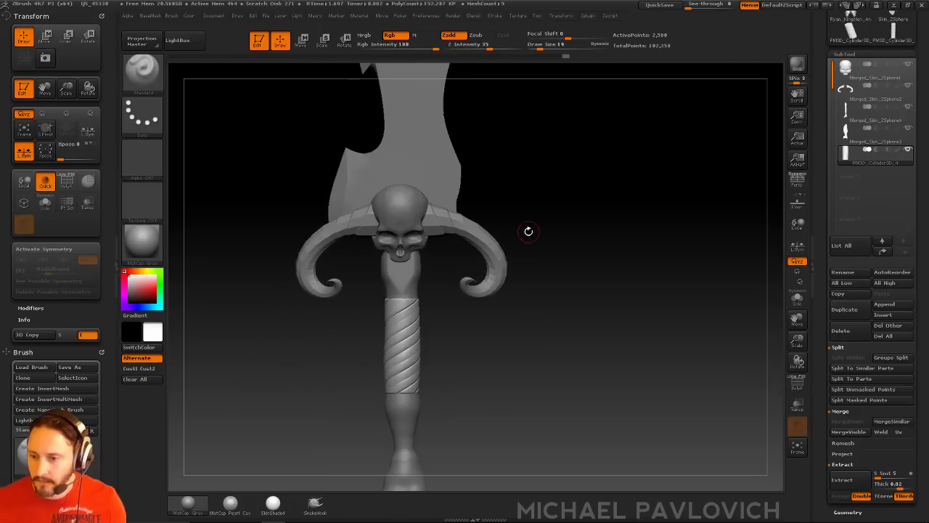
Step: Select the skull as the topmost subtool and merge it down with the horned guard
{"action": "left_click", "coordinate": [499, 254], "text": "alt"}
{"action": "left_click_drag", "start_coordinate": [562, 182], "coordinate": [567, 275], "text": "alt"}
{"action": "left_click", "coordinate": [883, 251]}
{"action": "left_click", "coordinate": [883, 251]}
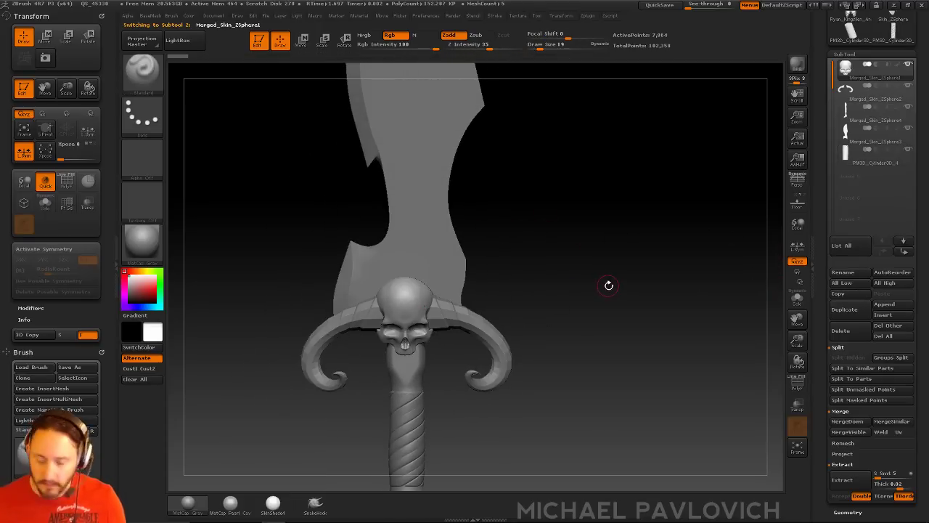
{"action": "key", "text": "ctrl+m"}
Step: DynaMesh the merged skull guard at resolution 400 with blur at 0
{"action": "key", "text": "2"}
{"action": "left_click", "coordinate": [651, 143]}
{"action": "left_click_drag", "start_coordinate": [650, 134], "coordinate": [639, 133]}
{"action": "left_click", "coordinate": [596, 163]}
{"action": "type", "text": "400"}
{"action": "left_click", "coordinate": [592, 144]}
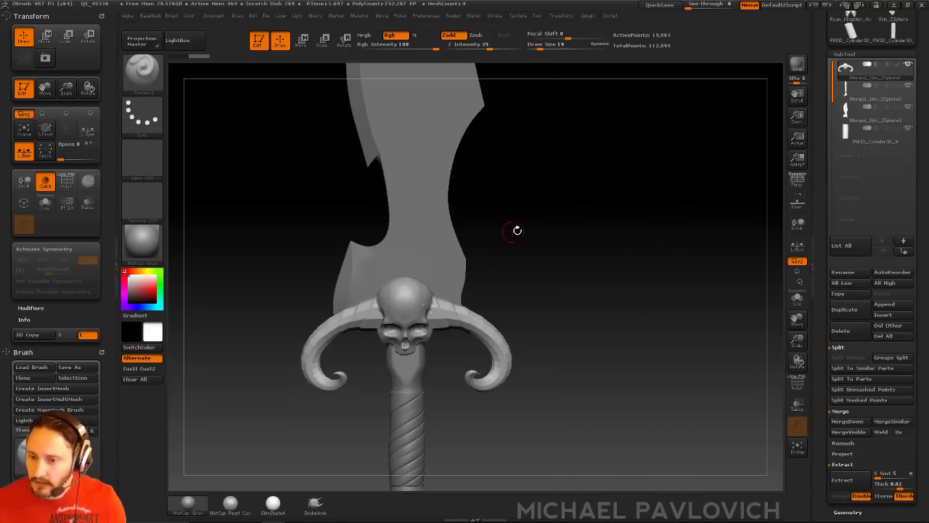
Step: Raise the skull guard's DynaMesh resolution to 800 and remesh it
{"action": "right_click_drag", "start_coordinate": [510, 232], "coordinate": [573, 234], "text": "ctrl"}
{"action": "key", "text": "2"}
{"action": "left_click", "coordinate": [570, 164]}
{"action": "type", "text": "400"}
{"action": "left_click_drag", "start_coordinate": [626, 133], "coordinate": [616, 133]}
{"action": "left_click", "coordinate": [567, 138]}
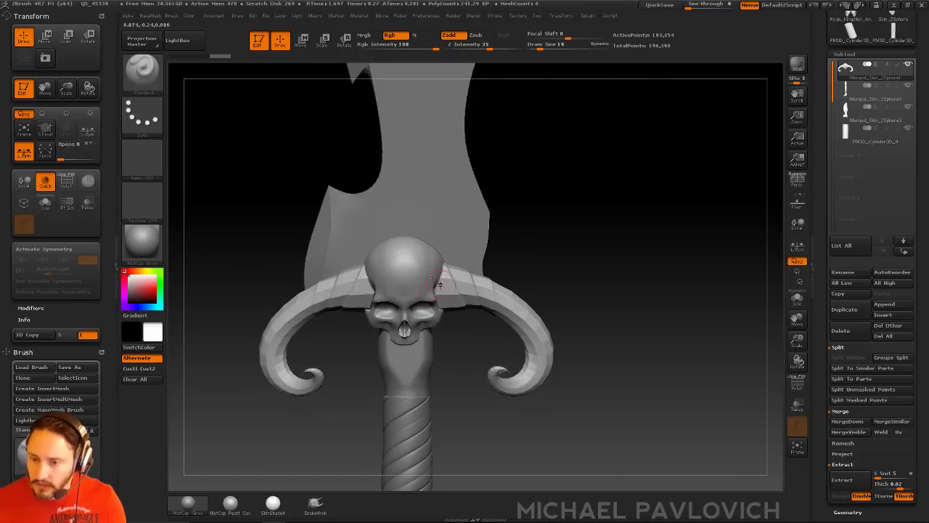
Step: Activate symmetry across X and Z, swell the horns' joints at the skull with the Inflat brush, and refresh the DynaMesh
{"action": "key", "text": "x"}
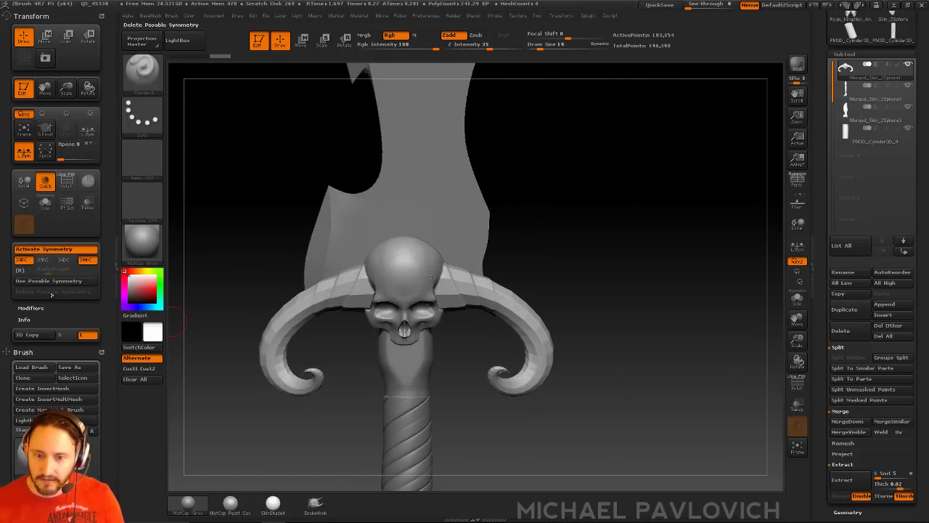
{"action": "mouse_move", "coordinate": [543, 192]}
{"action": "left_mouse_down"}
{"action": "mouse_move", "coordinate": [564, 205]}
{"action": "mouse_move", "coordinate": [504, 232]}
{"action": "mouse_move", "coordinate": [558, 262]}
{"action": "mouse_move", "coordinate": [566, 304]}
{"action": "left_mouse_up"}
{"action": "key", "text": "b"}
{"action": "key", "text": "i"}
{"action": "key", "text": "n"}
{"action": "left_click_drag", "start_coordinate": [356, 258], "coordinate": [364, 287]}
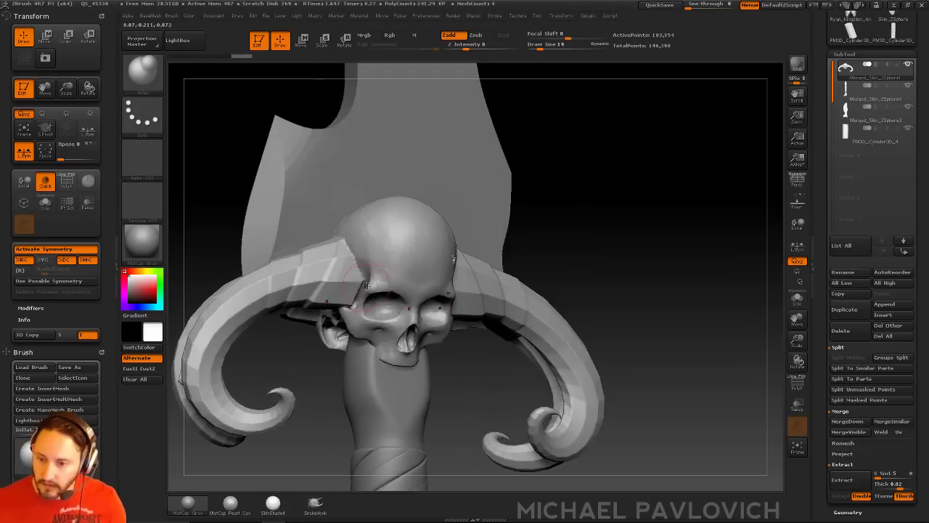
{"action": "left_click_drag", "start_coordinate": [573, 222], "coordinate": [566, 218]}
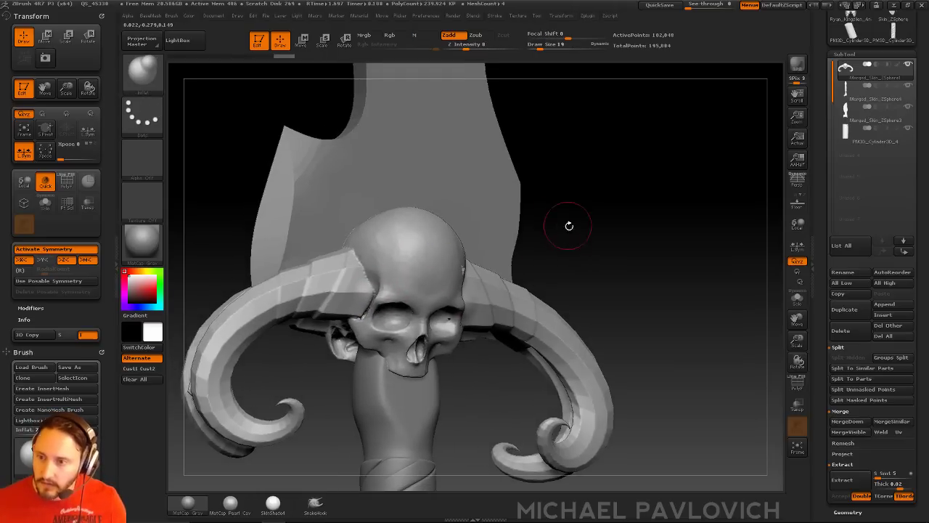
{"action": "key", "text": "ctrl"}
Step: Blend the skull joints and soften the faceted horns using the Smooth brush at Z Intensity 67
{"action": "mouse_move", "coordinate": [373, 303]}
{"action": "left_mouse_down", "text": "shift"}
{"action": "mouse_move", "coordinate": [372, 311]}
{"action": "mouse_move", "coordinate": [376, 294]}
{"action": "mouse_move", "coordinate": [339, 286]}
{"action": "mouse_move", "coordinate": [367, 280]}
{"action": "left_mouse_up", "text": "shift"}
{"action": "left_click", "coordinate": [506, 45], "text": "shift"}
{"action": "left_click_drag", "start_coordinate": [614, 209], "coordinate": [456, 301]}
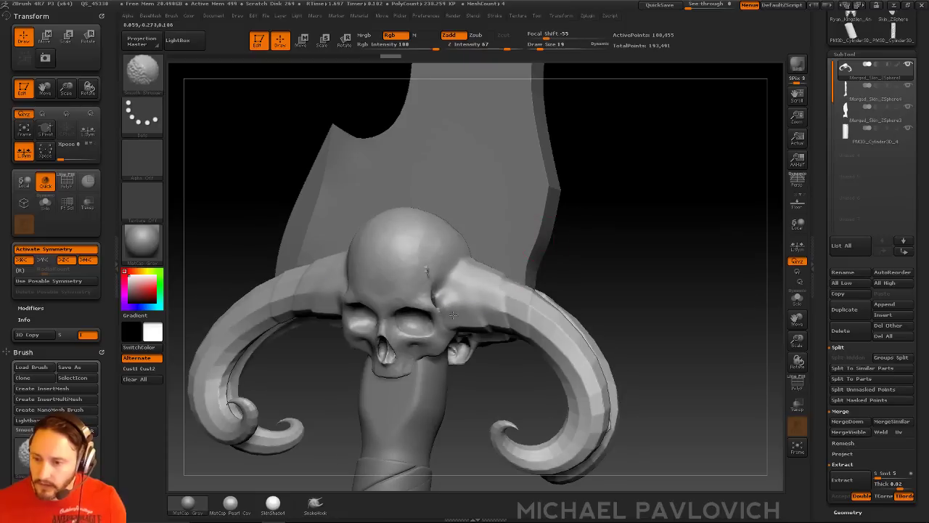
{"action": "left_click_drag", "start_coordinate": [631, 298], "coordinate": [609, 306]}
{"action": "left_click_drag", "start_coordinate": [482, 302], "coordinate": [581, 374], "text": "shift"}
{"action": "mouse_move", "coordinate": [636, 406]}
{"action": "left_mouse_down", "text": "alt"}
{"action": "mouse_move", "coordinate": [624, 321]}
{"action": "mouse_move", "coordinate": [591, 272]}
{"action": "left_mouse_up", "text": "alt"}
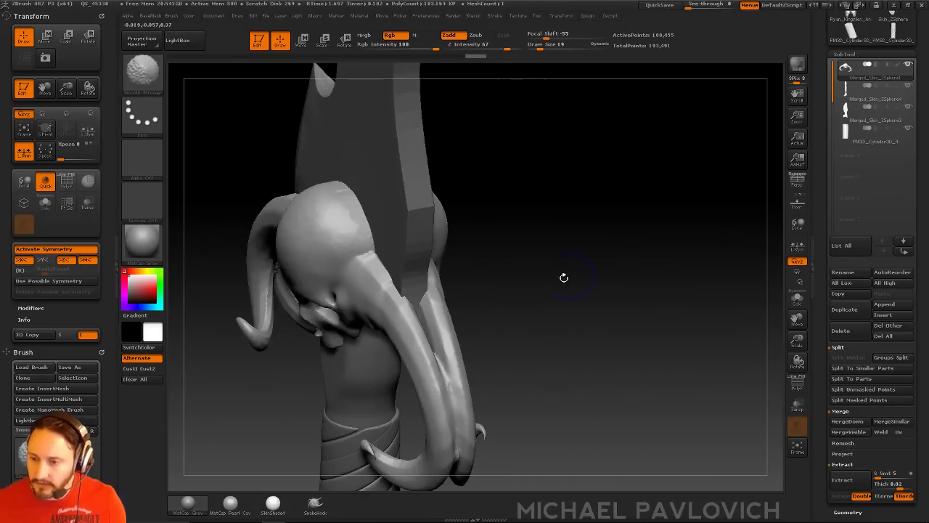
{"action": "mouse_move", "coordinate": [514, 358]}
{"action": "left_mouse_down"}
{"action": "mouse_move", "coordinate": [670, 257]}
{"action": "mouse_move", "coordinate": [742, 239]}
{"action": "left_mouse_up"}
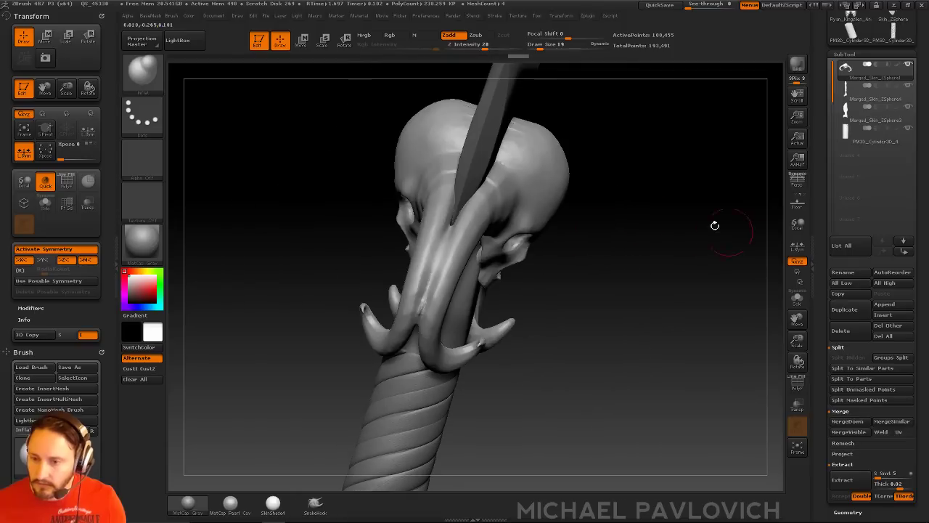
Step: Build up the seam between skull and horns with the Clay brush at draw size 11, then mirror and weld the guard
{"action": "mouse_move", "coordinate": [532, 333]}
{"action": "left_mouse_down"}
{"action": "mouse_move", "coordinate": [632, 206]}
{"action": "mouse_move", "coordinate": [618, 182]}
{"action": "mouse_move", "coordinate": [654, 190]}
{"action": "left_mouse_up"}
{"action": "key", "text": "bracketleft"}
{"action": "left_click_drag", "start_coordinate": [360, 224], "coordinate": [367, 282]}
{"action": "mouse_move", "coordinate": [597, 184]}
{"action": "left_mouse_down"}
{"action": "mouse_move", "coordinate": [570, 184]}
{"action": "mouse_move", "coordinate": [541, 207]}
{"action": "mouse_move", "coordinate": [613, 214]}
{"action": "left_mouse_up"}
{"action": "key", "text": "1"}
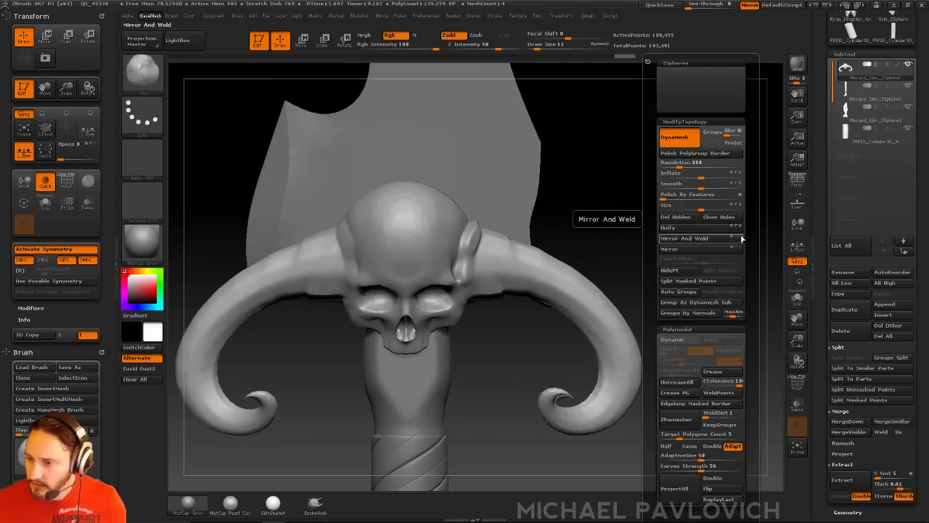
{"action": "left_click", "coordinate": [710, 239]}
{"action": "mouse_move", "coordinate": [638, 222]}
{"action": "left_mouse_down", "text": "alt"}
{"action": "mouse_move", "coordinate": [666, 223]}
{"action": "mouse_move", "coordinate": [621, 238]}
{"action": "left_mouse_up", "text": "alt"}
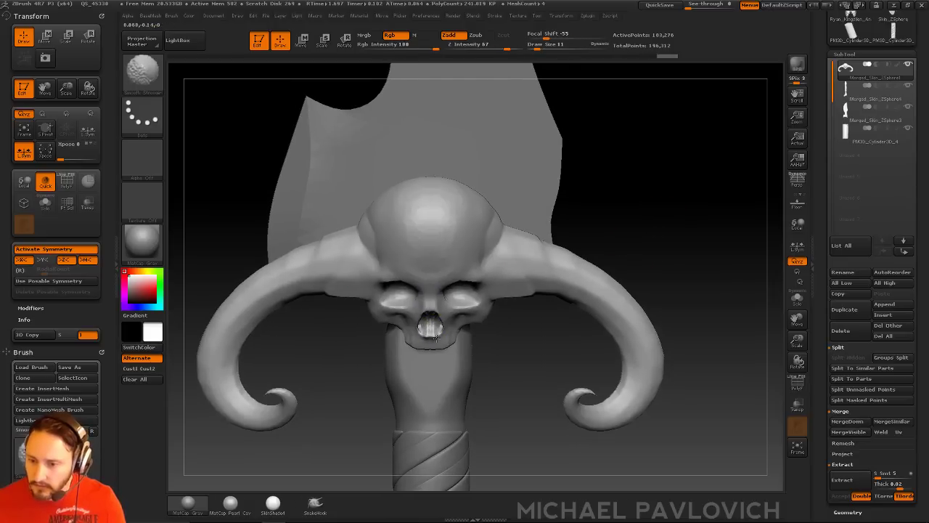
Step: Shape the inside of the skull's nasal opening with fine Standard brush strokes at draw size 2
{"action": "key", "text": "b"}
{"action": "key", "text": "s"}
{"action": "key", "text": "t"}
{"action": "left_click_drag", "start_coordinate": [430, 324], "coordinate": [430, 337]}
{"action": "key", "text": "b"}
{"action": "key", "text": "p"}
{"action": "key", "text": "i"}
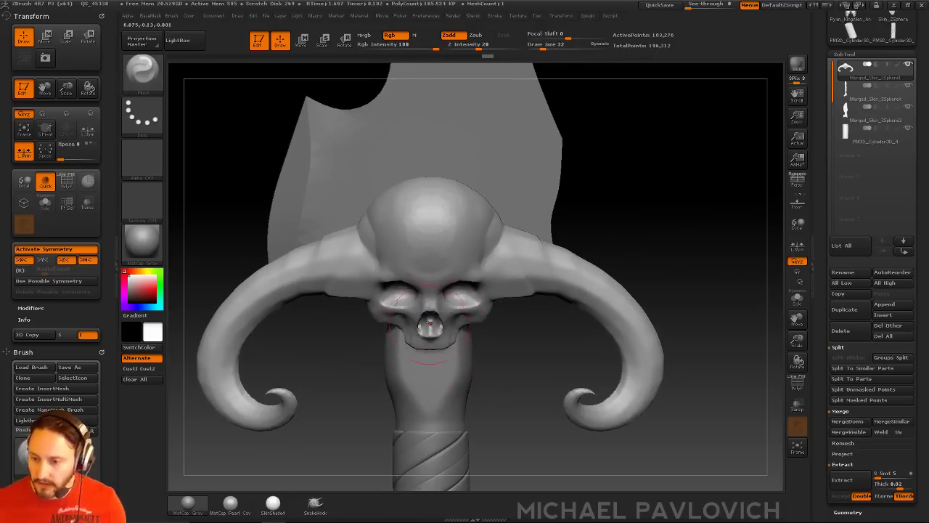
{"action": "key", "text": "b"}
{"action": "key", "text": "s"}
{"action": "key", "text": "t"}
{"action": "key", "text": "s"}
{"action": "left_click_drag", "start_coordinate": [439, 334], "coordinate": [429, 334]}
{"action": "right_click_drag", "start_coordinate": [420, 237], "coordinate": [408, 276], "text": "alt"}
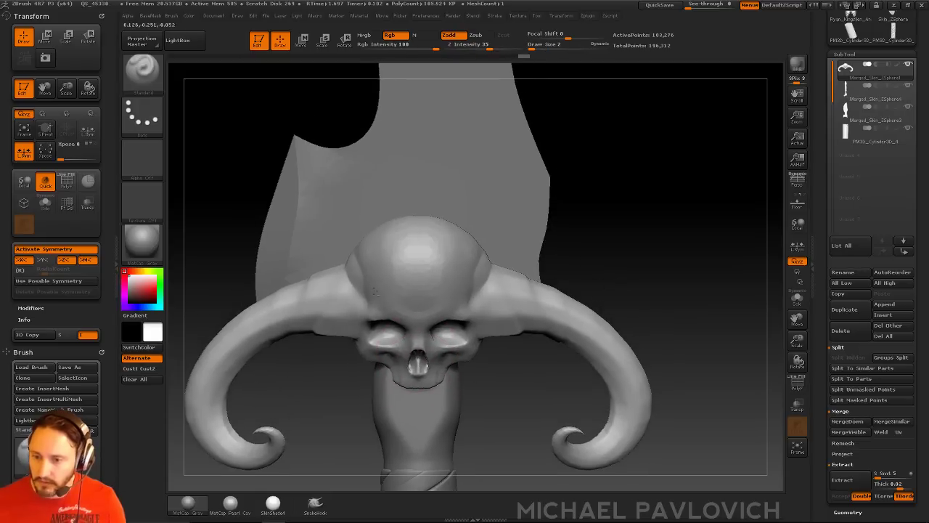
Step: Sculpt strokes along the skull's temples using the Standard brush at draw size 10
{"action": "left_click_drag", "start_coordinate": [588, 230], "coordinate": [579, 210]}
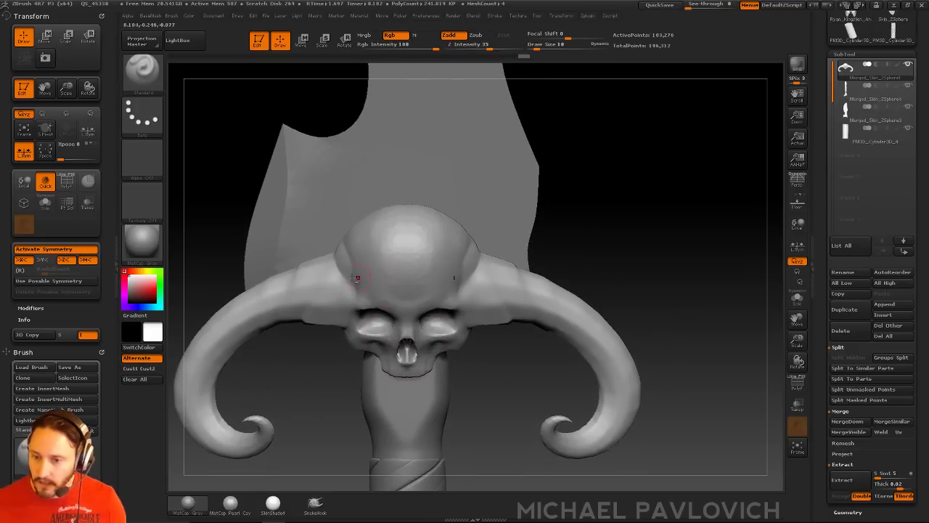
{"action": "right_click_drag", "start_coordinate": [368, 243], "coordinate": [409, 232]}
{"action": "left_click_drag", "start_coordinate": [359, 258], "coordinate": [377, 308]}
{"action": "right_click_drag", "start_coordinate": [444, 289], "coordinate": [406, 282]}
{"action": "mouse_move", "coordinate": [422, 293]}
{"action": "left_mouse_down"}
{"action": "mouse_move", "coordinate": [434, 254]}
{"action": "mouse_move", "coordinate": [423, 293]}
{"action": "left_mouse_up"}
{"action": "left_click_drag", "start_coordinate": [441, 245], "coordinate": [424, 296]}
Step: Select the blade and apply its dynamic subdivision as real geometry
{"action": "left_click", "coordinate": [465, 207], "text": "alt"}
{"action": "left_click_drag", "start_coordinate": [639, 240], "coordinate": [675, 218], "text": "alt"}
{"action": "key", "text": "2"}
{"action": "left_click", "coordinate": [656, 162]}
{"action": "left_click", "coordinate": [657, 141]}
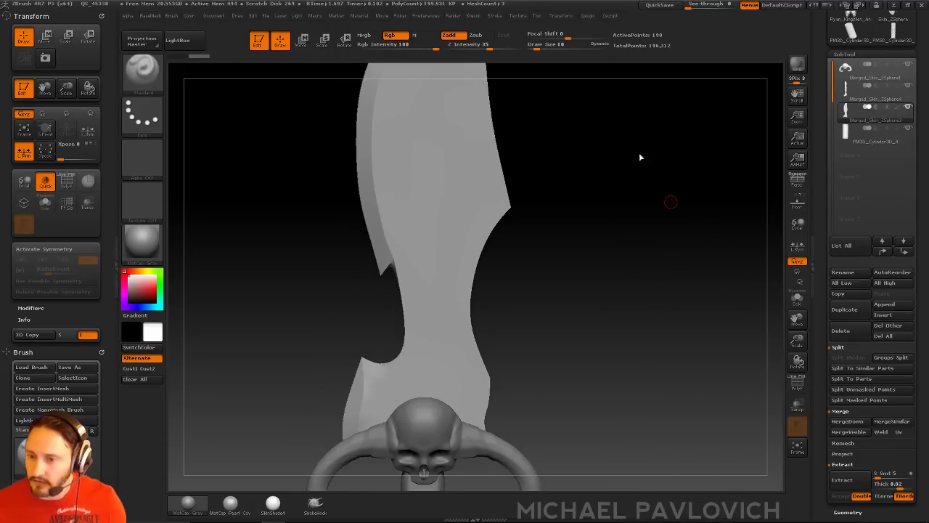
{"action": "left_click_drag", "start_coordinate": [621, 178], "coordinate": [633, 172], "text": "alt"}
{"action": "key", "text": "2"}
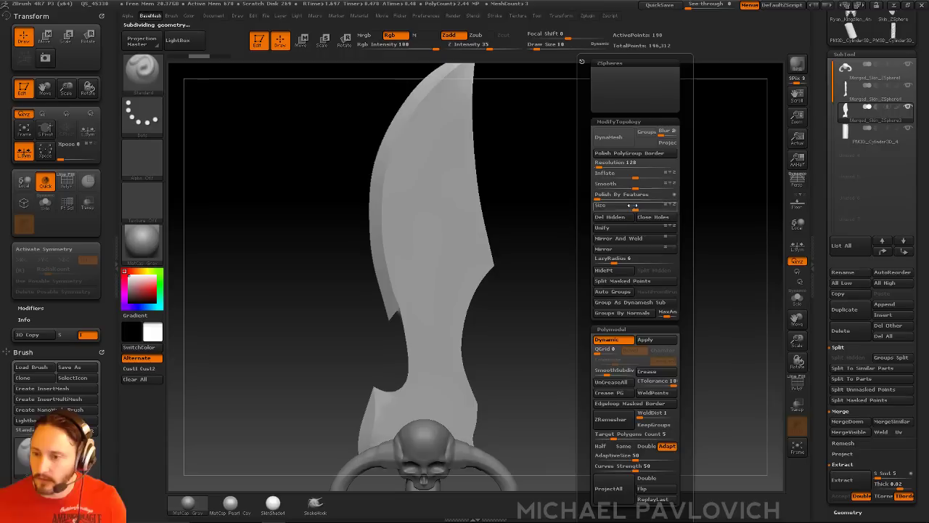
{"action": "left_click", "coordinate": [646, 340]}
Step: DynaMesh the blade at resolution 1400
{"action": "key", "text": "2"}
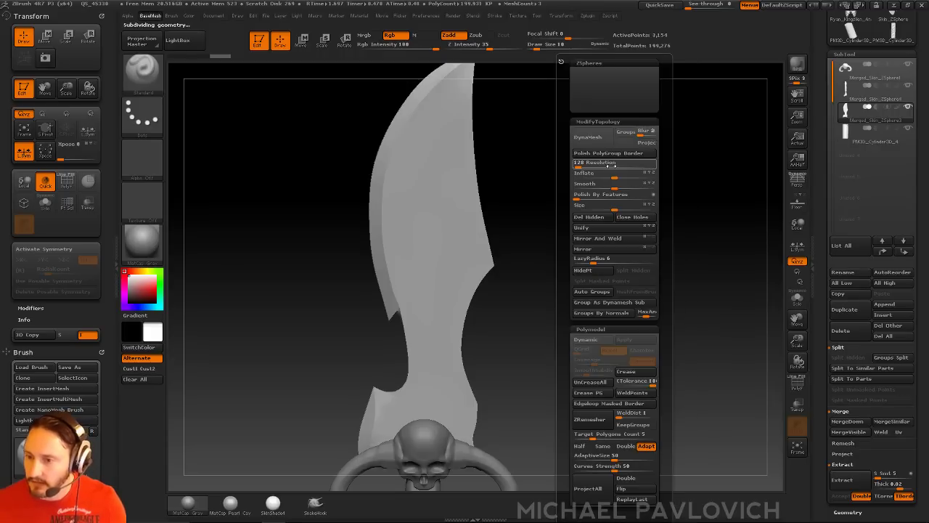
{"action": "left_click", "coordinate": [603, 163]}
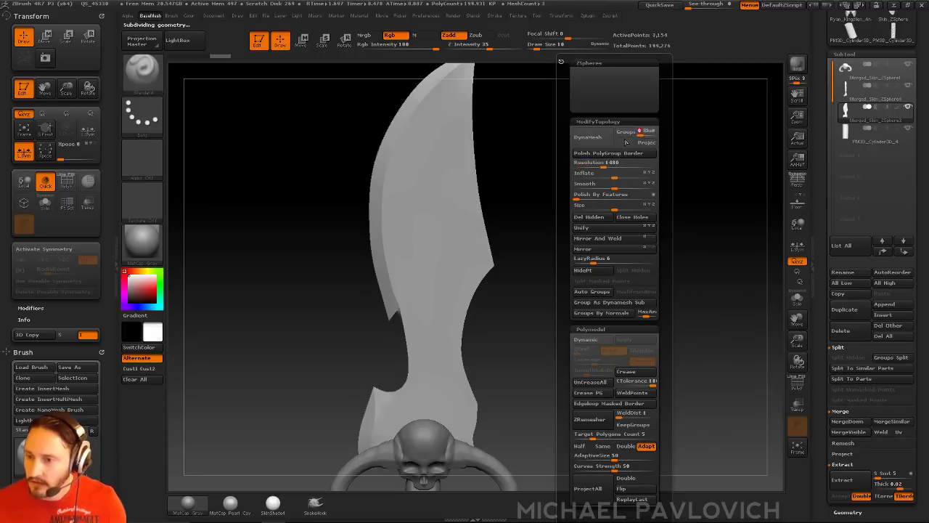
{"action": "left_click", "coordinate": [590, 136]}
{"action": "left_click", "coordinate": [536, 162]}
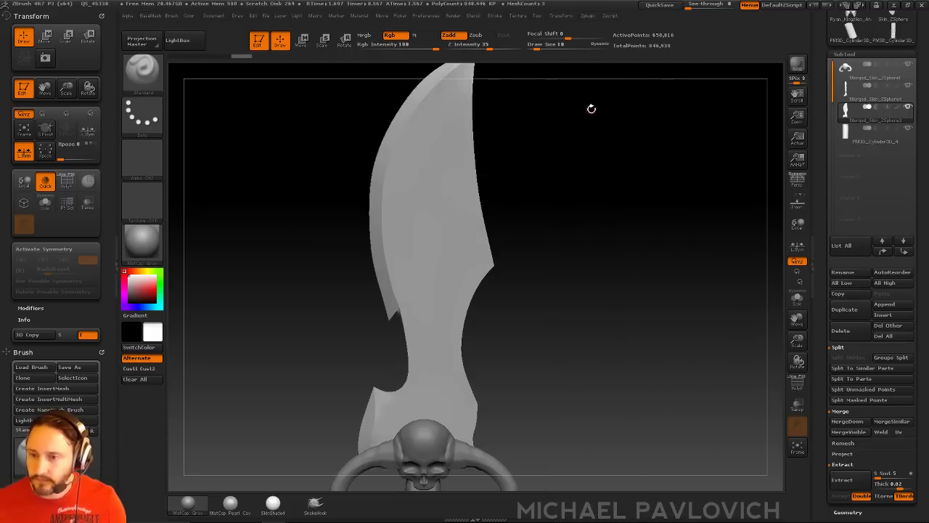
Step: Activate X symmetry and smooth the blade's bevels and edges at draw size 109, then reduce the draw size to 53
{"action": "mouse_move", "coordinate": [593, 144]}
{"action": "left_mouse_down"}
{"action": "mouse_move", "coordinate": [600, 200]}
{"action": "mouse_move", "coordinate": [594, 180]}
{"action": "left_mouse_up"}
{"action": "key", "text": "s"}
{"action": "left_click_drag", "start_coordinate": [458, 225], "coordinate": [546, 223]}
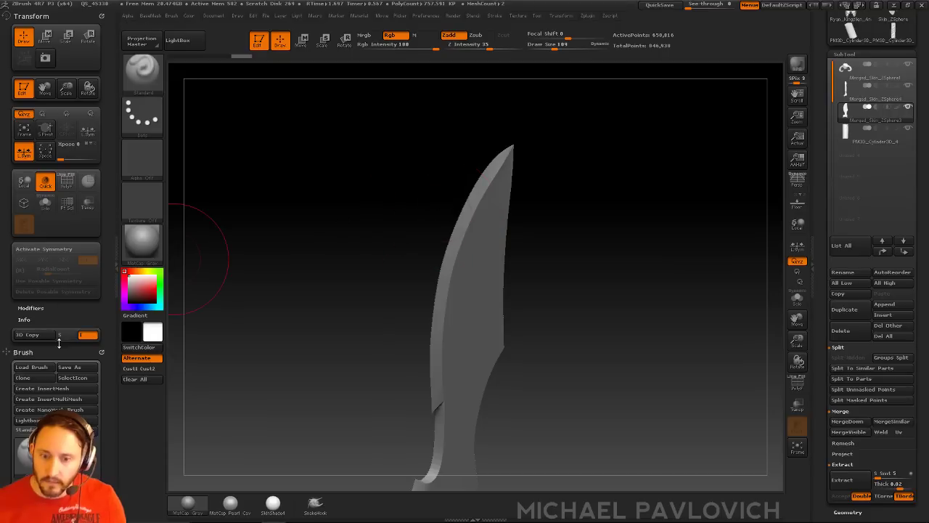
{"action": "key", "text": "x"}
{"action": "key", "text": "shift"}
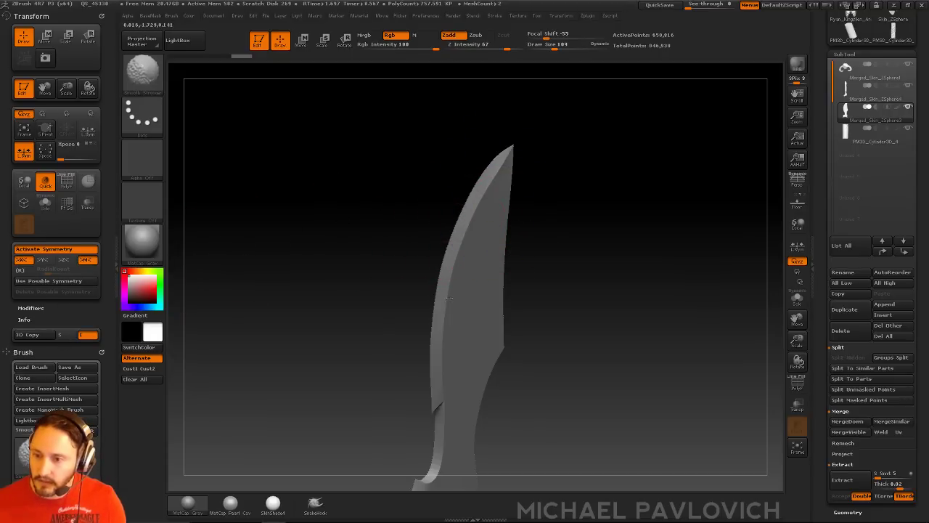
{"action": "mouse_move", "coordinate": [464, 331]}
{"action": "left_mouse_down", "text": "shift"}
{"action": "mouse_move", "coordinate": [549, 270]}
{"action": "mouse_move", "coordinate": [627, 185]}
{"action": "mouse_move", "coordinate": [571, 224]}
{"action": "left_mouse_up", "text": "shift"}
{"action": "key", "text": "s"}
Step: Browse the Stencils alphas in LightBox, load SaxonRunesBold.psd as the brush alpha, and close LightBox
{"action": "key", "text": "comma"}
{"action": "left_click", "coordinate": [295, 67]}
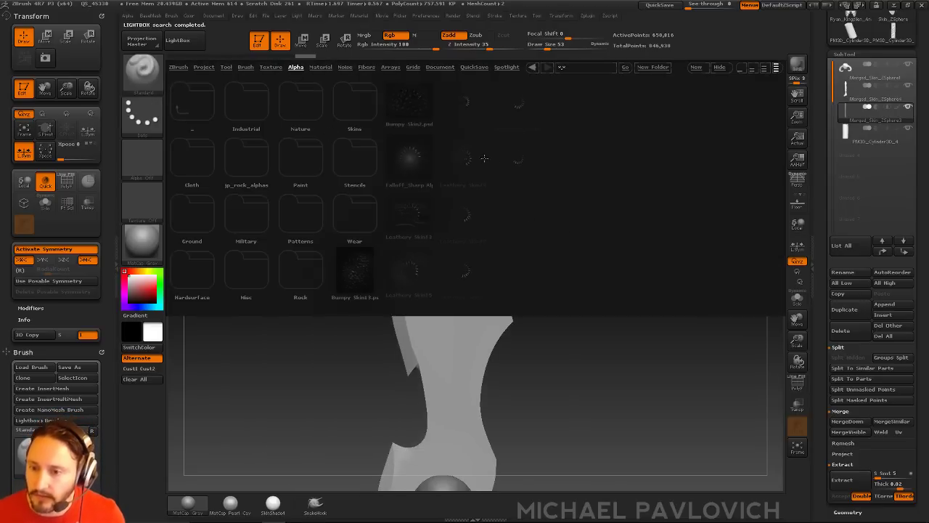
{"action": "left_click", "coordinate": [320, 231]}
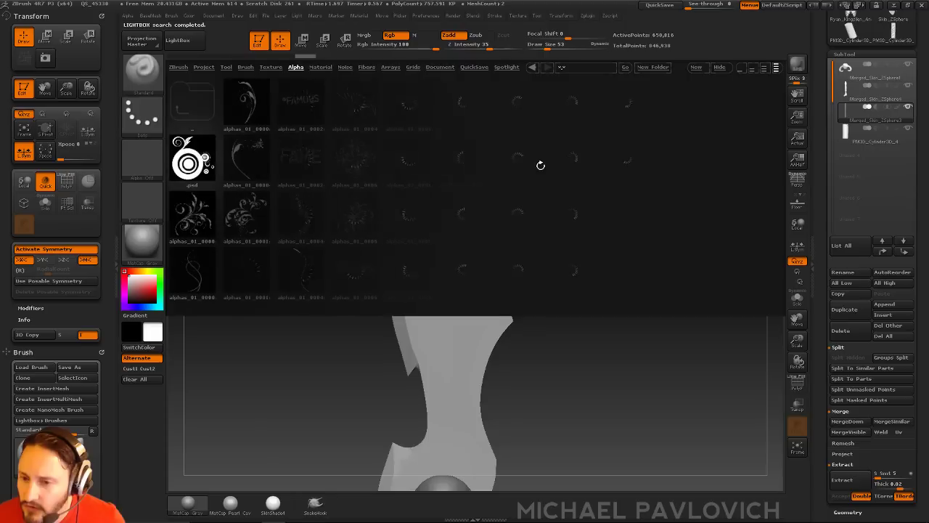
{"action": "left_click_drag", "start_coordinate": [500, 173], "coordinate": [392, 172]}
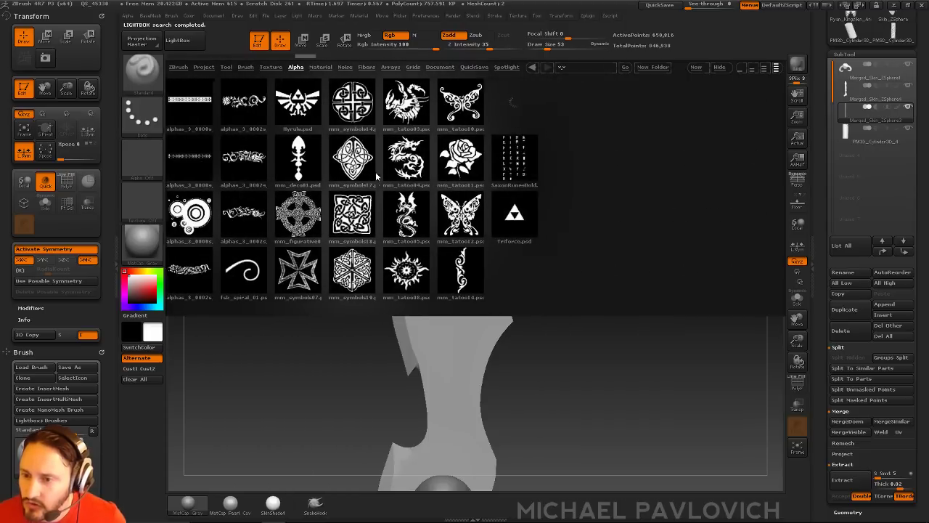
{"action": "left_click_drag", "start_coordinate": [426, 164], "coordinate": [469, 160]}
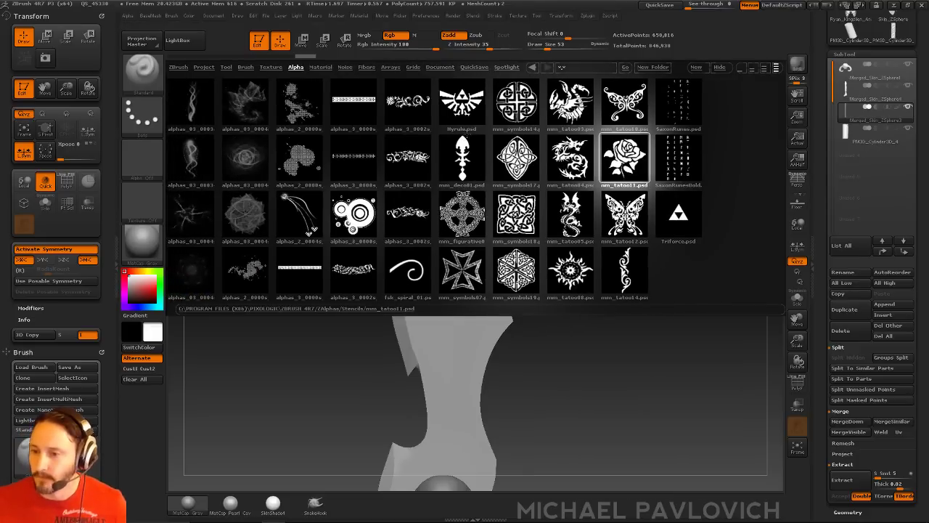
{"action": "left_click_drag", "start_coordinate": [467, 143], "coordinate": [403, 140]}
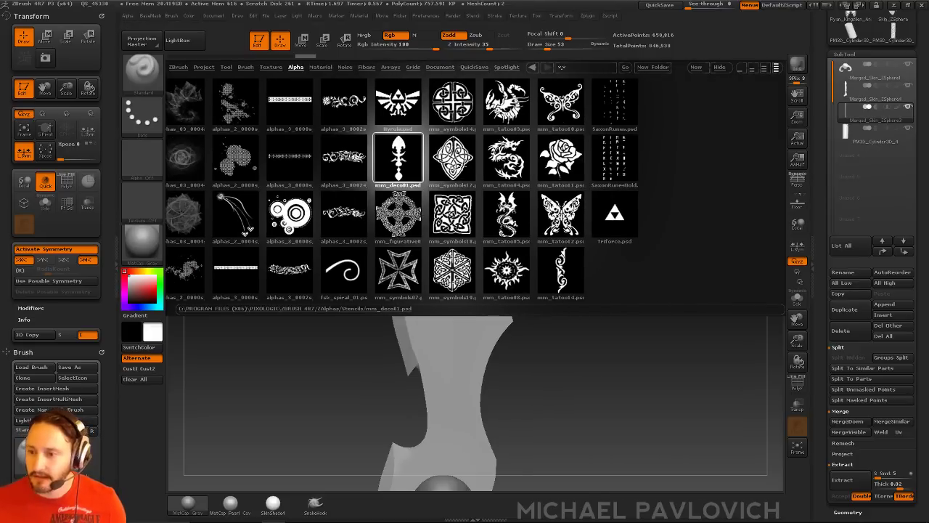
{"action": "left_click_drag", "start_coordinate": [606, 155], "coordinate": [656, 168]}
{"action": "double_click", "coordinate": [657, 165]}
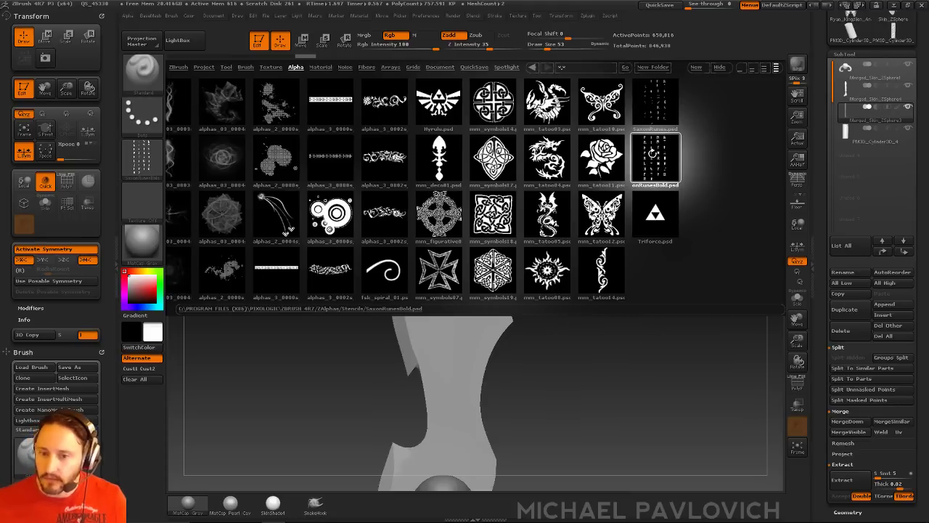
{"action": "left_click", "coordinate": [722, 67]}
Step: Frame the whole blade and drop it to the canvas in Projection Master with Deformation enabled and Colors disabled
{"action": "key", "text": "s"}
{"action": "mouse_move", "coordinate": [575, 275]}
{"action": "left_mouse_down"}
{"action": "mouse_move", "coordinate": [591, 238]}
{"action": "mouse_move", "coordinate": [602, 284]}
{"action": "mouse_move", "coordinate": [600, 220]}
{"action": "left_mouse_up"}
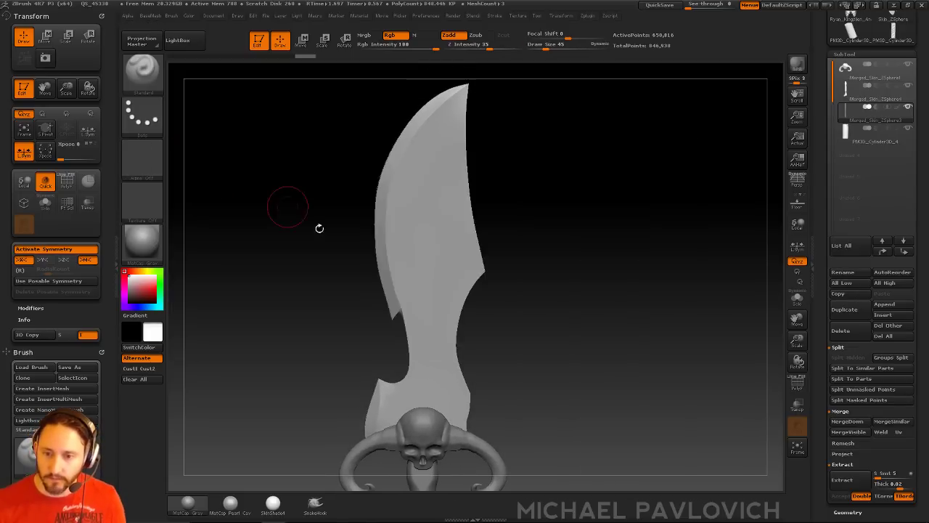
{"action": "key", "text": "b"}
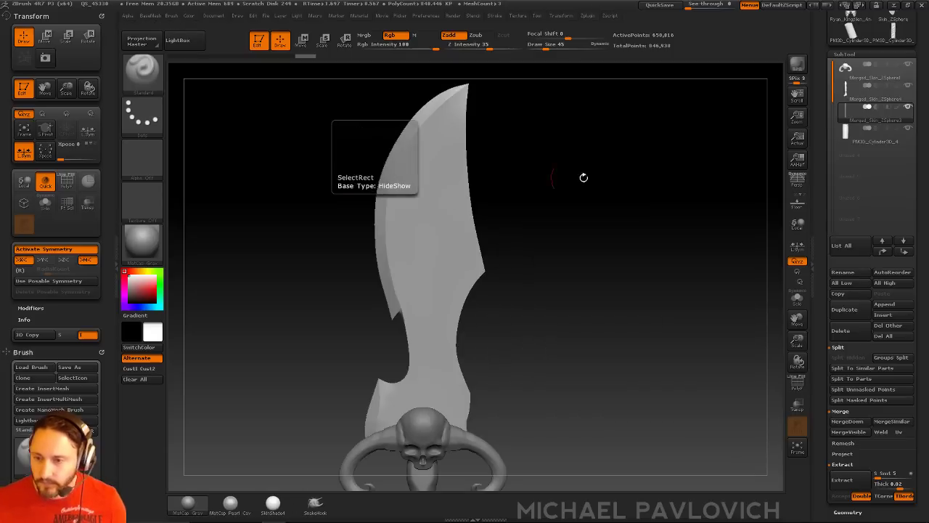
{"action": "left_click_drag", "start_coordinate": [584, 178], "coordinate": [602, 214]}
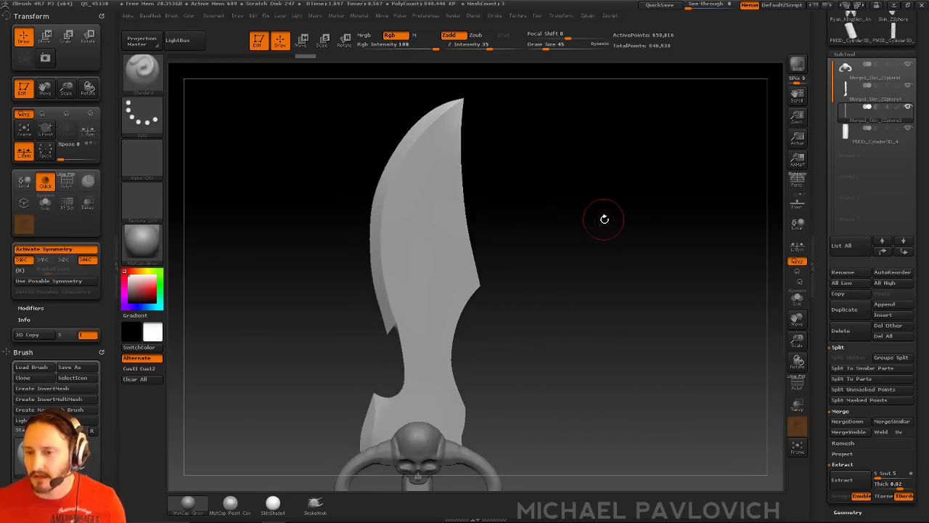
{"action": "left_click", "coordinate": [143, 44]}
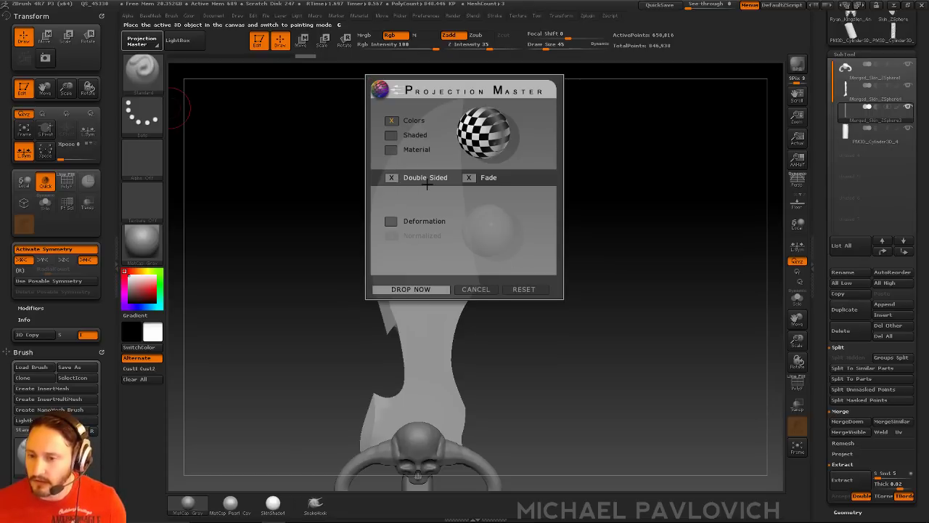
{"action": "left_click", "coordinate": [388, 220]}
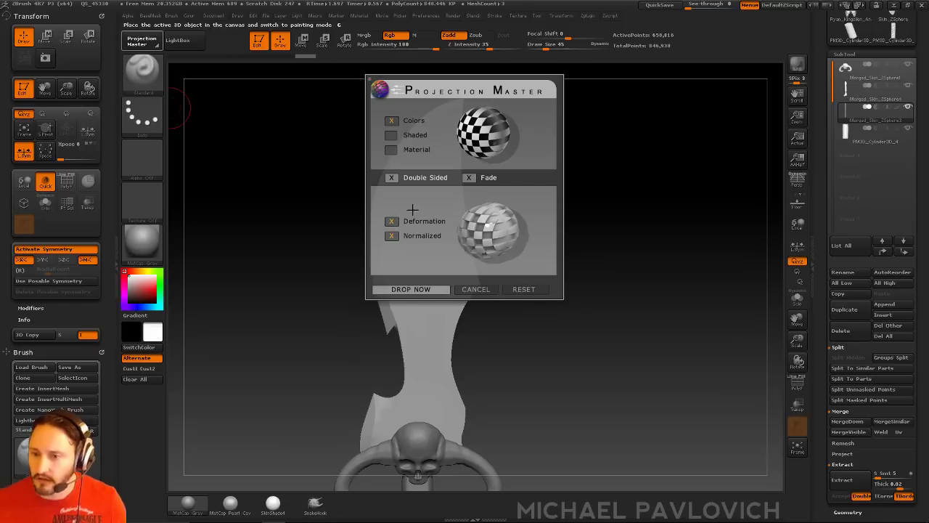
{"action": "left_click", "coordinate": [392, 120]}
{"action": "left_click", "coordinate": [414, 289]}
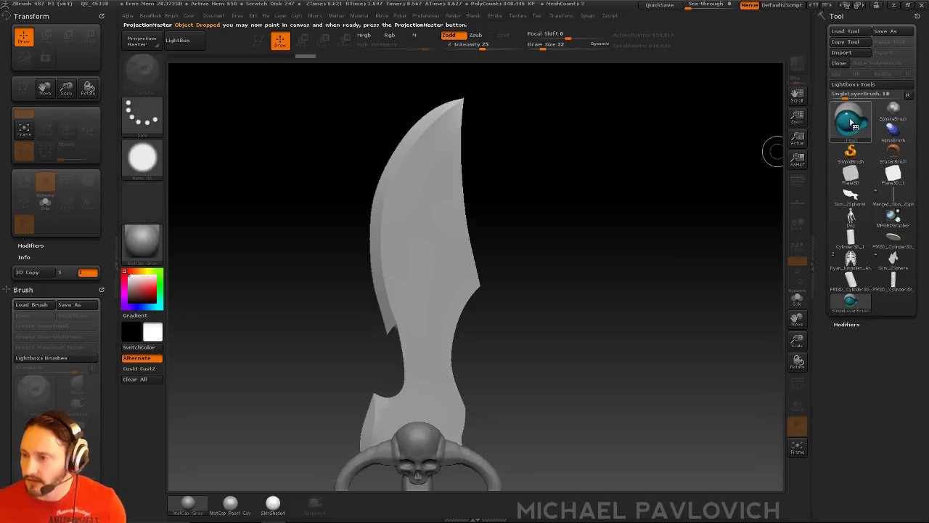
{"action": "mouse_move", "coordinate": [850, 124]}
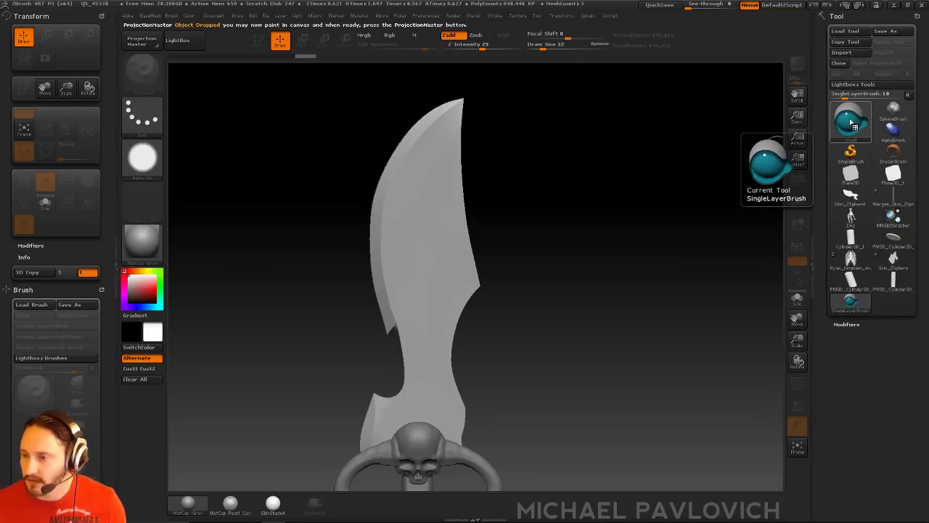
Step: Set the brush stroke type to Line for working on the dropped blade
{"action": "left_click", "coordinate": [148, 123]}
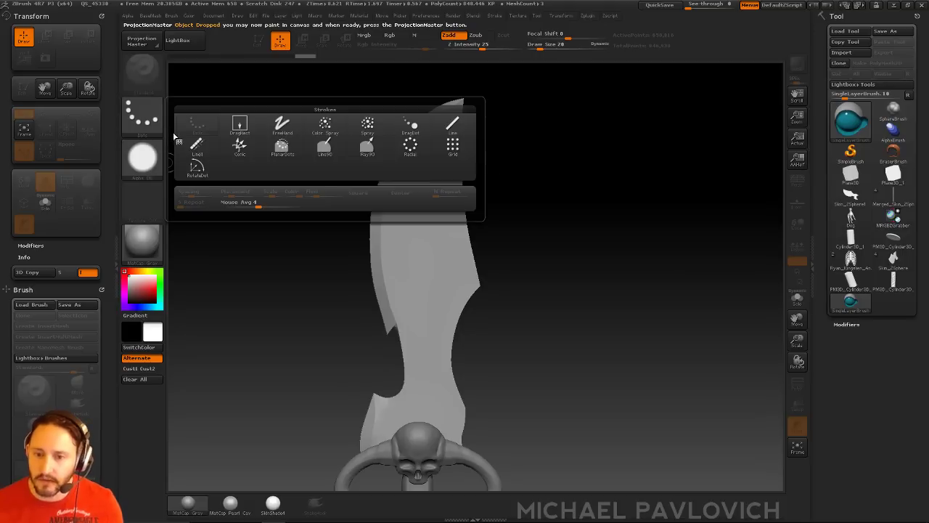
{"action": "left_click", "coordinate": [452, 125]}
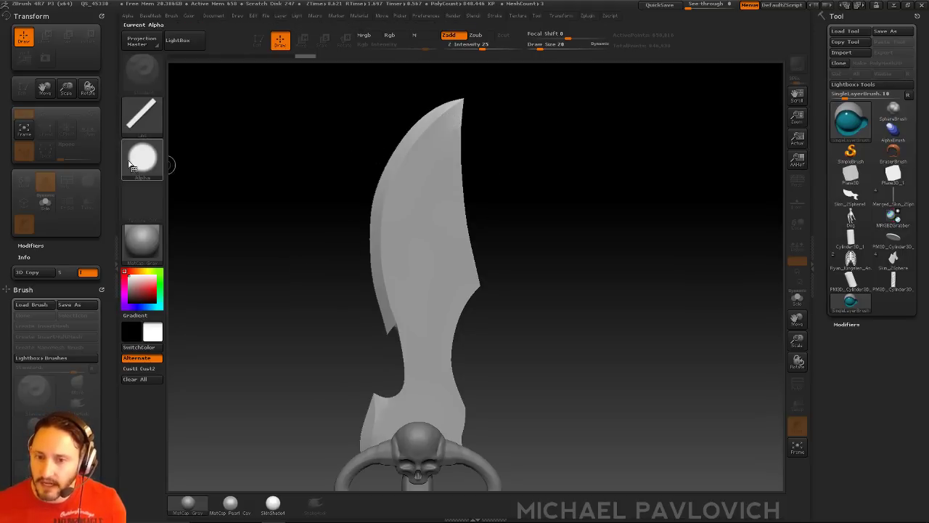
{"action": "left_click_drag", "start_coordinate": [417, 158], "coordinate": [426, 325]}
{"action": "left_click_drag", "start_coordinate": [425, 396], "coordinate": [425, 396]}
{"action": "key", "text": "ctrl+z"}
{"action": "key", "text": "s"}
{"action": "left_click_drag", "start_coordinate": [496, 183], "coordinate": [502, 183]}
{"action": "left_click_drag", "start_coordinate": [430, 161], "coordinate": [428, 311]}
{"action": "key", "text": "ctrl+z"}
Step: Switch to Zsub, set the draw size to 26, and carve a long straight vertical groove down the middle of the blade
{"action": "left_click", "coordinate": [477, 35]}
{"action": "key", "text": "s"}
{"action": "left_click_drag", "start_coordinate": [489, 171], "coordinate": [484, 172]}
{"action": "left_click_drag", "start_coordinate": [428, 162], "coordinate": [429, 402]}
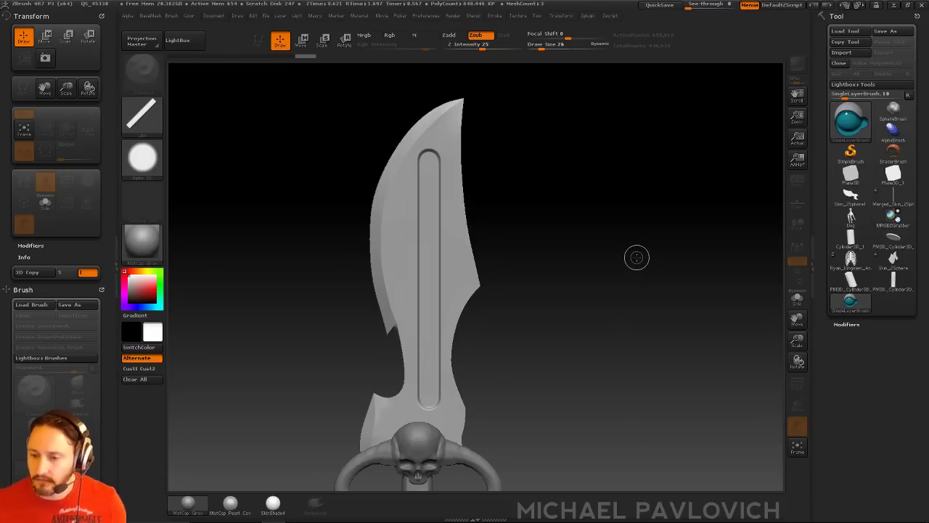
Step: Shift the groove slightly toward the blade's curved edge, scale it wider across the blade, and return to Draw mode
{"action": "key", "text": "w"}
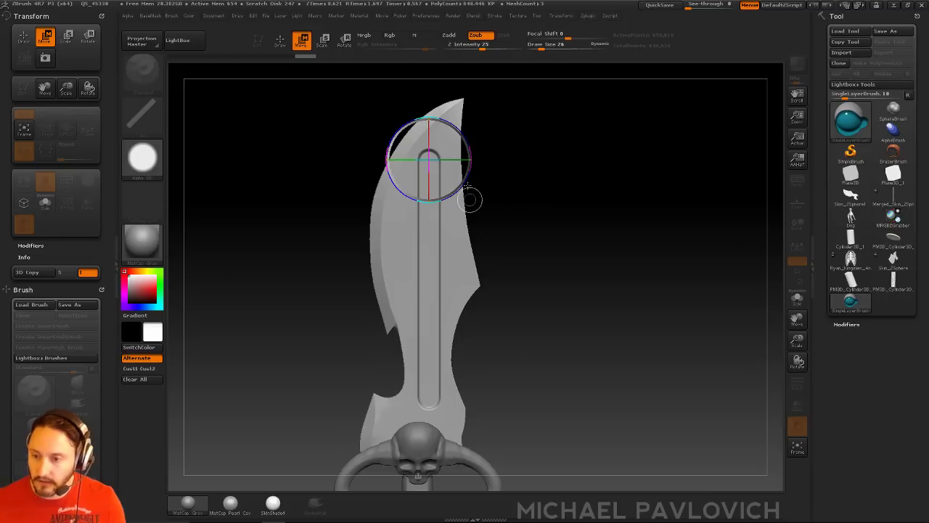
{"action": "left_click_drag", "start_coordinate": [469, 154], "coordinate": [470, 155]}
{"action": "key", "text": "e"}
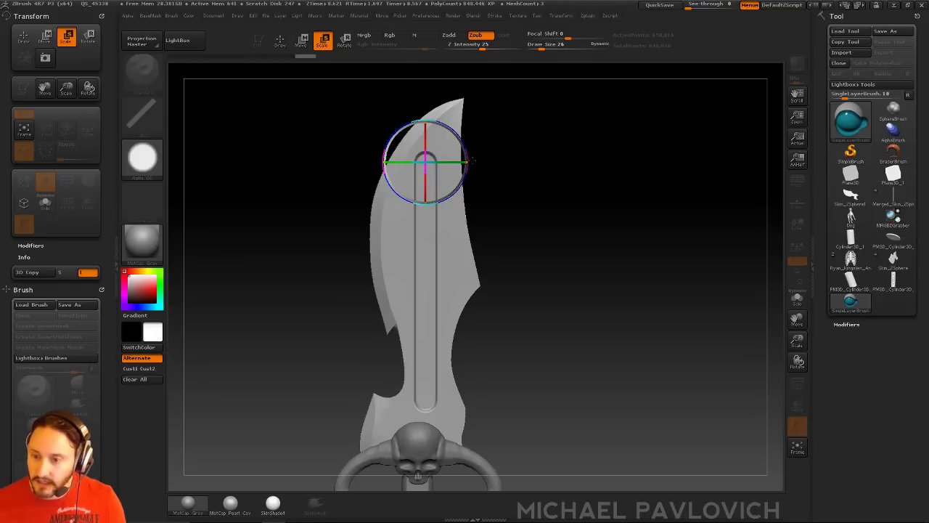
{"action": "left_click_drag", "start_coordinate": [469, 157], "coordinate": [471, 153]}
{"action": "left_click_drag", "start_coordinate": [431, 127], "coordinate": [432, 113]}
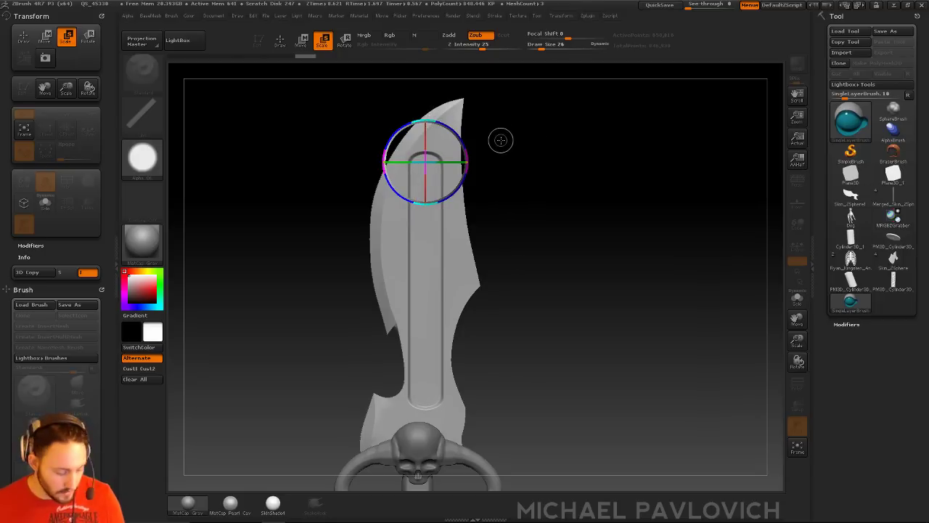
{"action": "key", "text": "w"}
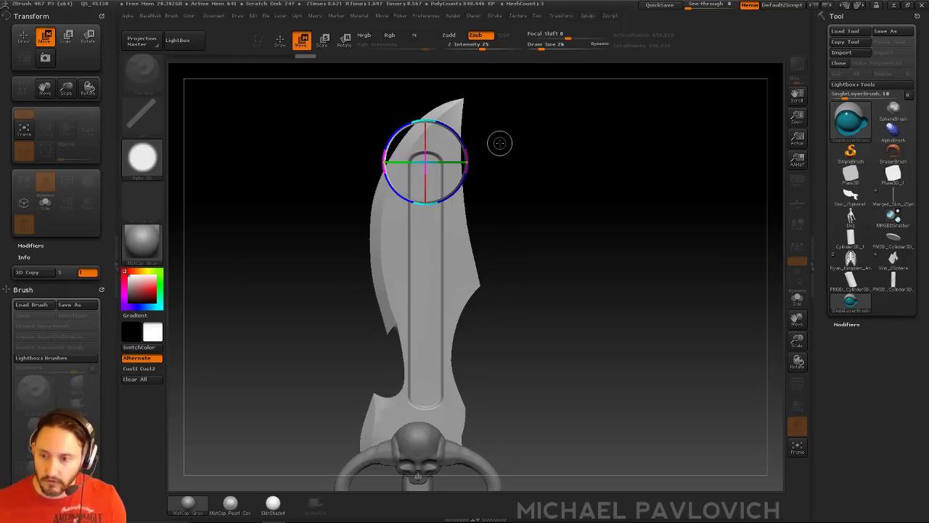
{"action": "key", "text": "q"}
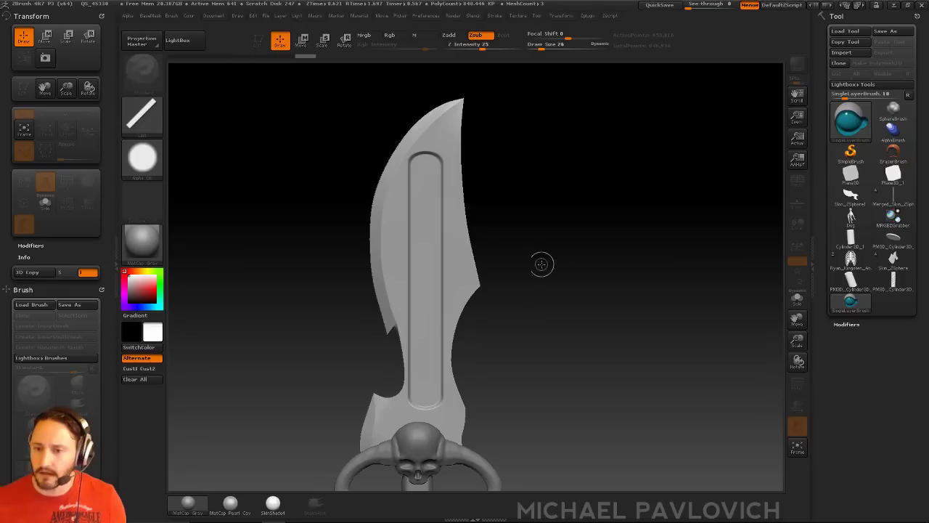
Step: Pick up the grooved sword from the canvas in Projection Master with Deformation and Normalized enabled
{"action": "left_click", "coordinate": [142, 41]}
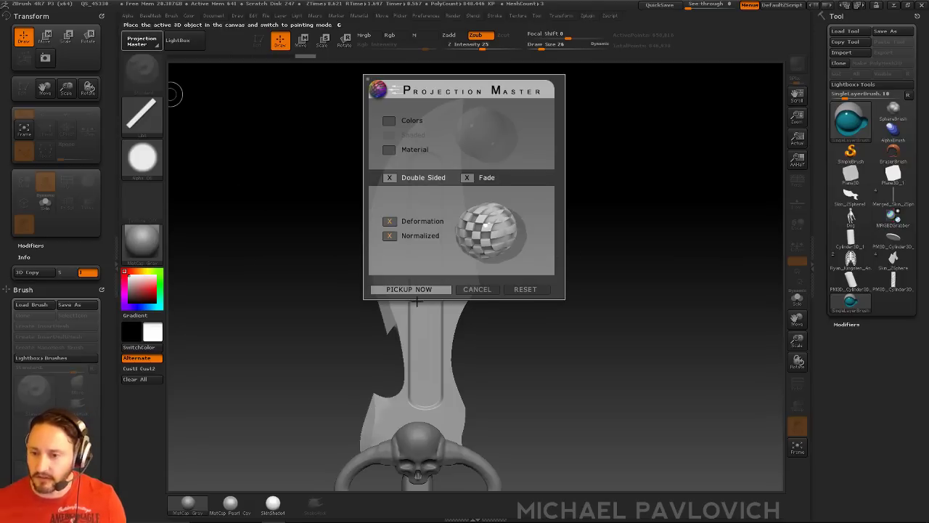
{"action": "left_click", "coordinate": [443, 289]}
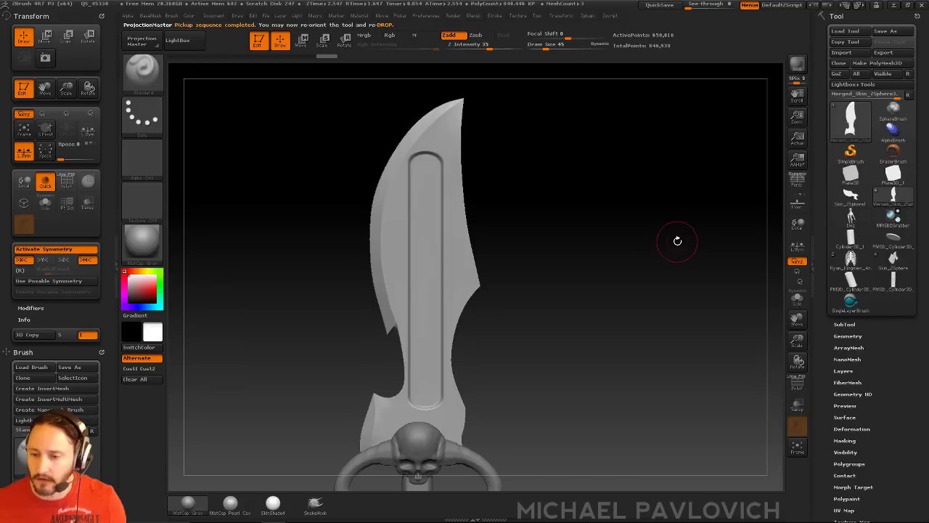
{"action": "left_click_drag", "start_coordinate": [596, 213], "coordinate": [643, 247]}
Step: Mirror the sword and apply Mirror And Weld to carry the groove to both sides, and reduce the draw size to 24
{"action": "key", "text": "1"}
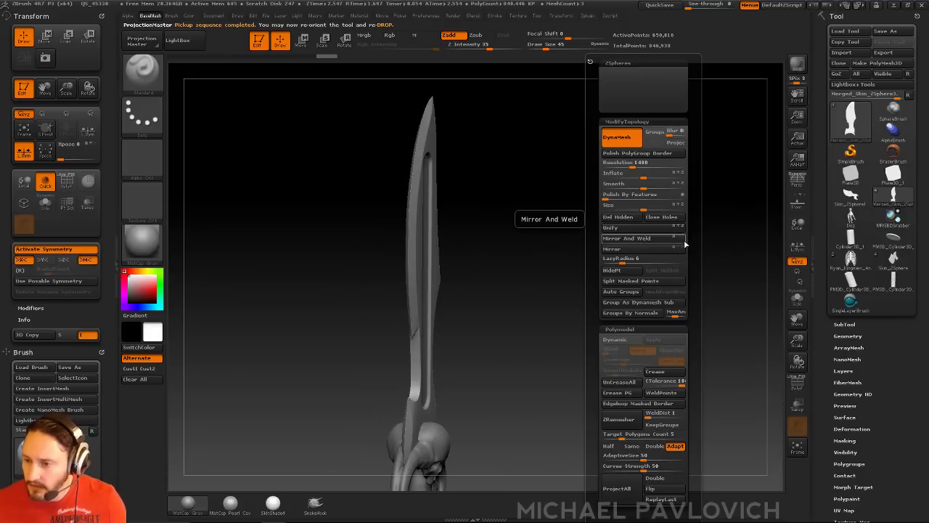
{"action": "left_click", "coordinate": [660, 239]}
{"action": "left_click_drag", "start_coordinate": [494, 270], "coordinate": [625, 246]}
{"action": "left_click", "coordinate": [612, 250]}
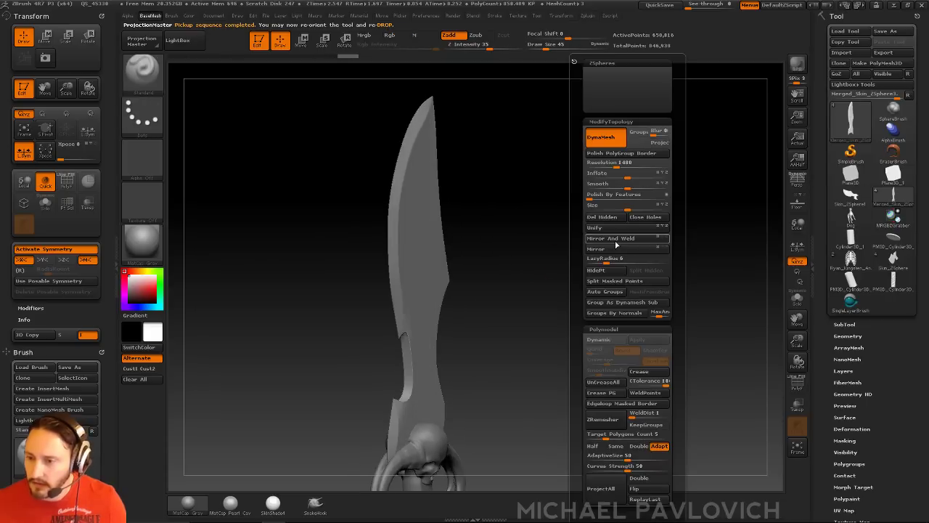
{"action": "left_click", "coordinate": [617, 239]}
{"action": "mouse_move", "coordinate": [568, 244]}
{"action": "left_mouse_down"}
{"action": "mouse_move", "coordinate": [596, 257]}
{"action": "mouse_move", "coordinate": [554, 247]}
{"action": "mouse_move", "coordinate": [583, 258]}
{"action": "mouse_move", "coordinate": [548, 232]}
{"action": "left_mouse_up"}
{"action": "key", "text": "s"}
{"action": "key", "text": "s"}
{"action": "left_click", "coordinate": [537, 236]}
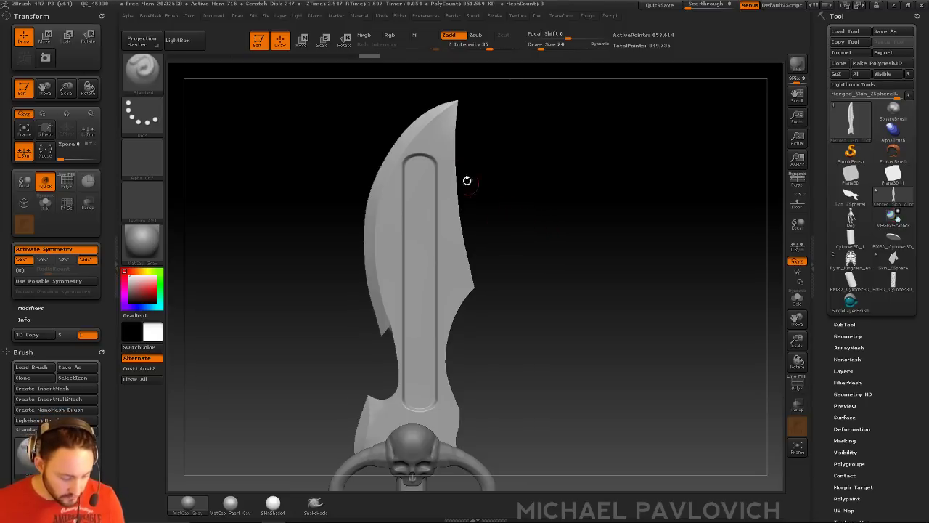
Step: Mask runes along the blade using the TransposeSmartMask brush with the SaxonRunesBold alpha, then invert the mask
{"action": "key", "text": "b"}
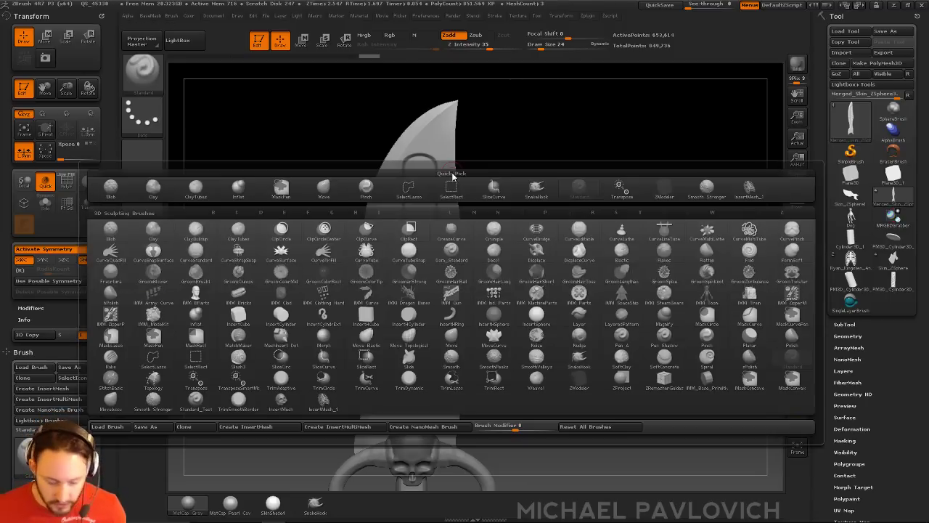
{"action": "key", "text": "s"}
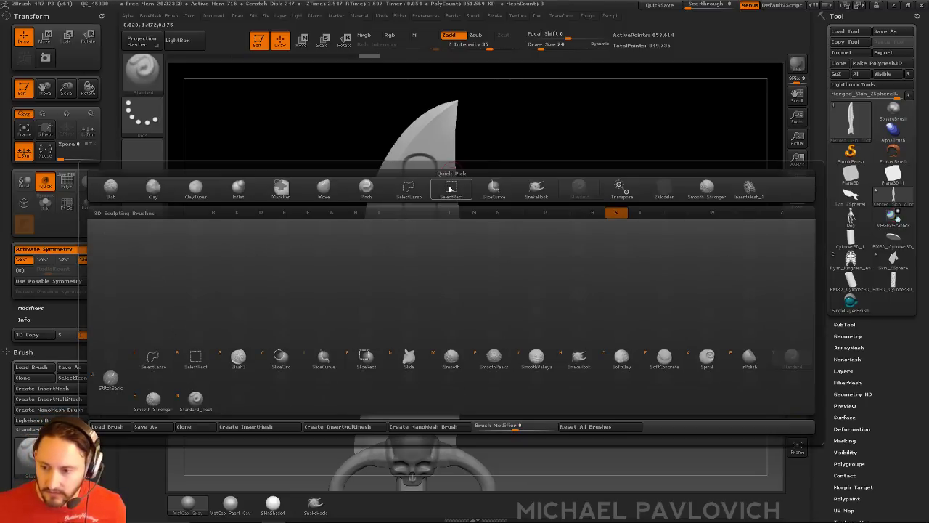
{"action": "key", "text": "b"}
{"action": "key", "text": "t"}
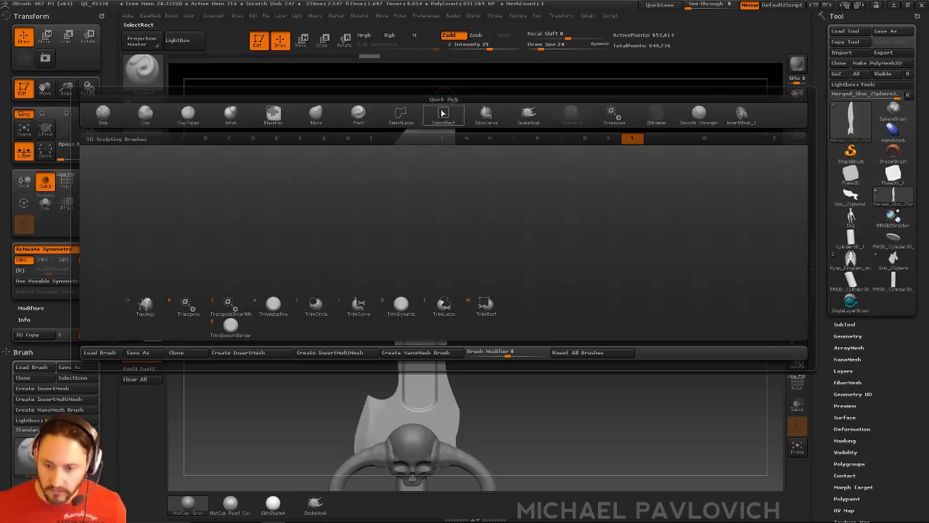
{"action": "left_click", "coordinate": [231, 304]}
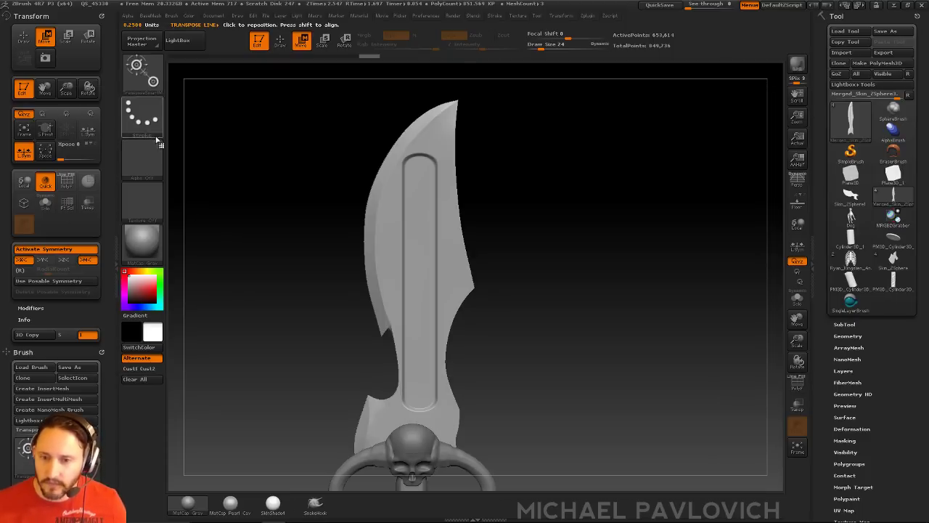
{"action": "left_click", "coordinate": [149, 156]}
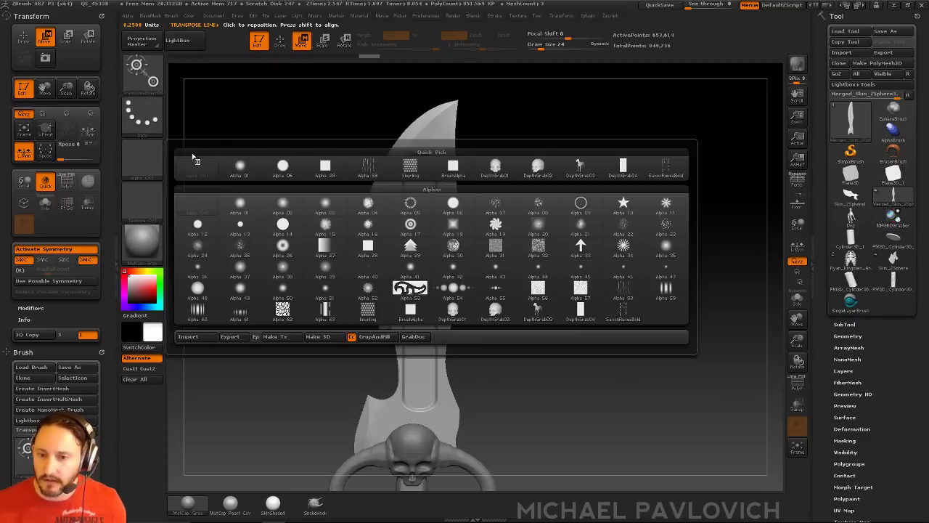
{"action": "left_click", "coordinate": [666, 169]}
{"action": "mouse_move", "coordinate": [409, 292]}
{"action": "left_mouse_down"}
{"action": "mouse_move", "coordinate": [411, 402]}
{"action": "mouse_move", "coordinate": [385, 343]}
{"action": "mouse_move", "coordinate": [390, 411]}
{"action": "mouse_move", "coordinate": [391, 391]}
{"action": "left_mouse_up"}
{"action": "left_click", "coordinate": [615, 299], "text": "ctrl"}
{"action": "left_click_drag", "start_coordinate": [610, 239], "coordinate": [593, 269], "text": "alt"}
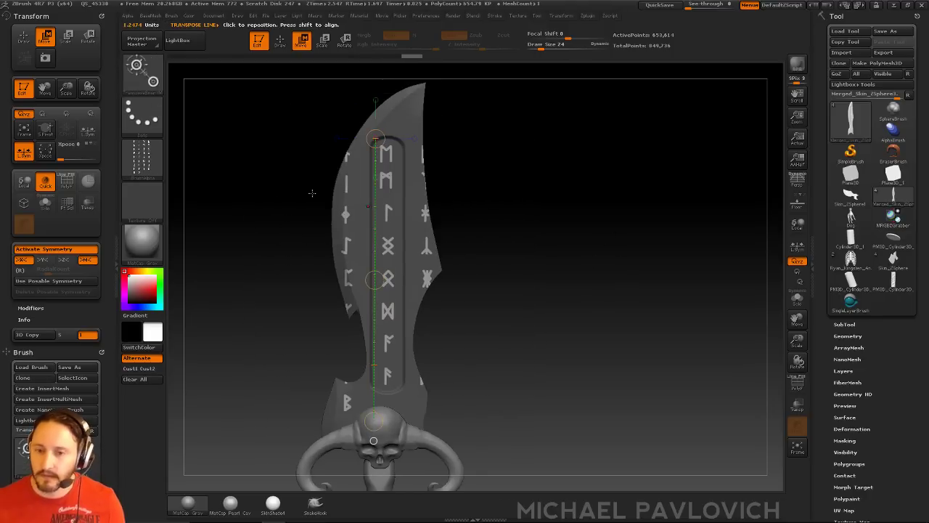
Step: Change the masking brush, return to Draw mode, and mask the outer rune columns, leaving only the runes in the groove unmasked
{"action": "left_click", "coordinate": [142, 74], "text": "ctrl"}
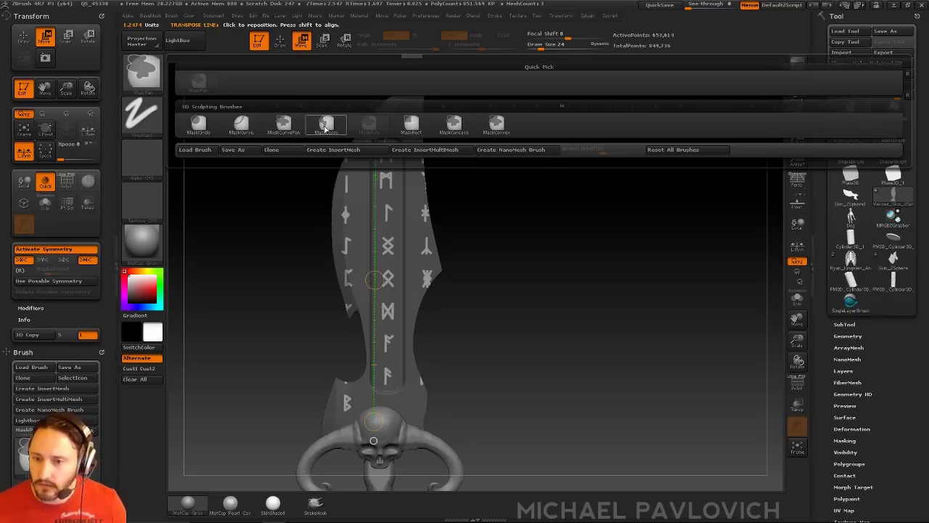
{"action": "mouse_move", "coordinate": [454, 125]}
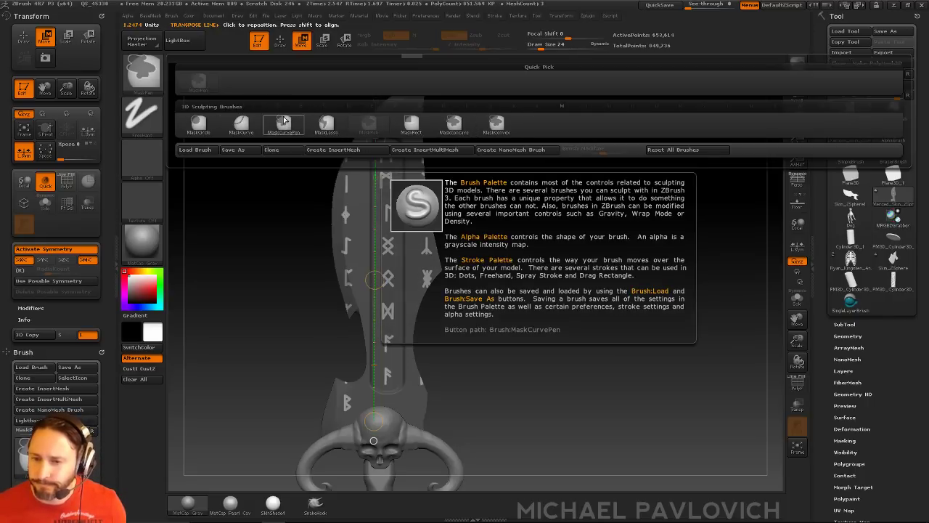
{"action": "left_click", "coordinate": [198, 123]}
{"action": "key", "text": "q"}
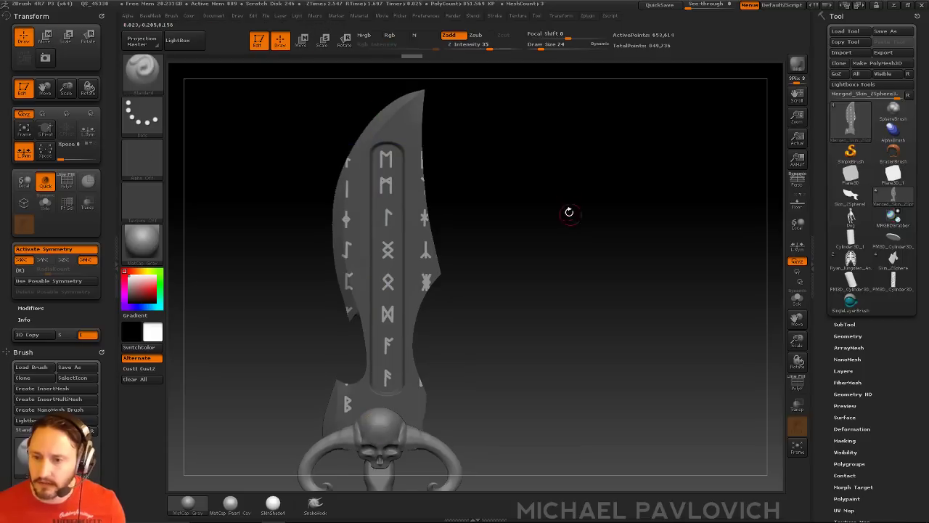
{"action": "left_click_drag", "start_coordinate": [571, 212], "coordinate": [562, 194], "text": "alt"}
{"action": "mouse_move", "coordinate": [510, 87]}
{"action": "left_mouse_down", "text": "ctrl"}
{"action": "mouse_move", "coordinate": [426, 423]}
{"action": "mouse_move", "coordinate": [393, 427]}
{"action": "left_mouse_up", "text": "ctrl"}
{"action": "left_click_drag", "start_coordinate": [268, 103], "coordinate": [364, 480], "text": "ctrl"}
{"action": "left_click_drag", "start_coordinate": [525, 235], "coordinate": [592, 207]}
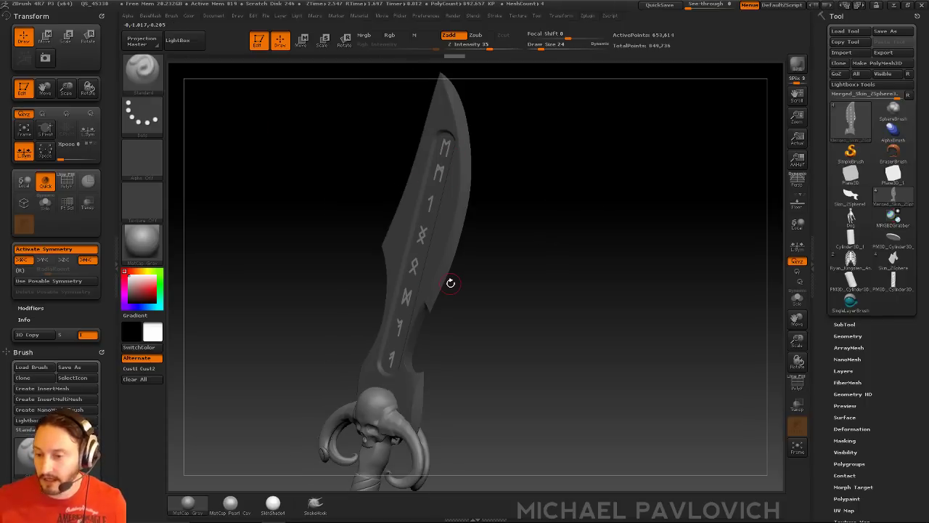
Step: Move the unmasked runes relative to the groove surface with the transpose line to give them relief, then clear the mask
{"action": "mouse_move", "coordinate": [603, 199]}
{"action": "left_mouse_down"}
{"action": "mouse_move", "coordinate": [583, 211]}
{"action": "mouse_move", "coordinate": [513, 210]}
{"action": "mouse_move", "coordinate": [545, 211]}
{"action": "mouse_move", "coordinate": [559, 232]}
{"action": "mouse_move", "coordinate": [453, 199]}
{"action": "left_mouse_up"}
{"action": "key", "text": "w"}
{"action": "left_click_drag", "start_coordinate": [375, 215], "coordinate": [435, 216]}
{"action": "mouse_move", "coordinate": [462, 177]}
{"action": "left_mouse_down"}
{"action": "mouse_move", "coordinate": [509, 168]}
{"action": "mouse_move", "coordinate": [516, 197]}
{"action": "left_mouse_up"}
{"action": "left_click_drag", "start_coordinate": [390, 207], "coordinate": [387, 207]}
{"action": "key", "text": "q"}
{"action": "mouse_move", "coordinate": [517, 215]}
{"action": "left_mouse_down", "text": "alt"}
{"action": "mouse_move", "coordinate": [535, 230]}
{"action": "mouse_move", "coordinate": [518, 206]}
{"action": "mouse_move", "coordinate": [558, 239]}
{"action": "mouse_move", "coordinate": [544, 259]}
{"action": "mouse_move", "coordinate": [544, 214]}
{"action": "left_mouse_up", "text": "alt"}
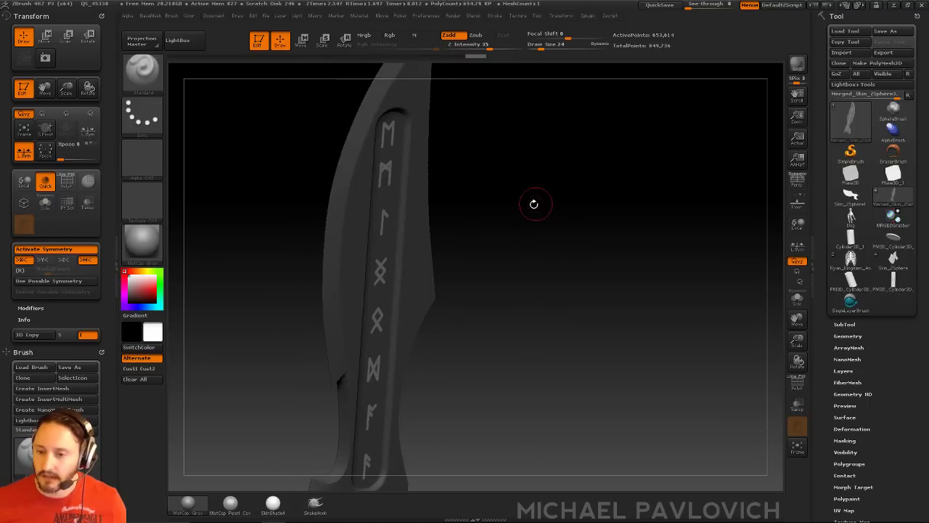
{"action": "key", "text": "w"}
{"action": "left_click_drag", "start_coordinate": [430, 252], "coordinate": [431, 255]}
{"action": "left_click_drag", "start_coordinate": [530, 222], "coordinate": [506, 218]}
{"action": "mouse_move", "coordinate": [545, 183]}
{"action": "left_mouse_down", "text": "ctrl"}
{"action": "mouse_move", "coordinate": [592, 241]}
{"action": "mouse_move", "coordinate": [602, 166]}
{"action": "left_mouse_up", "text": "ctrl"}
{"action": "key", "text": "q"}
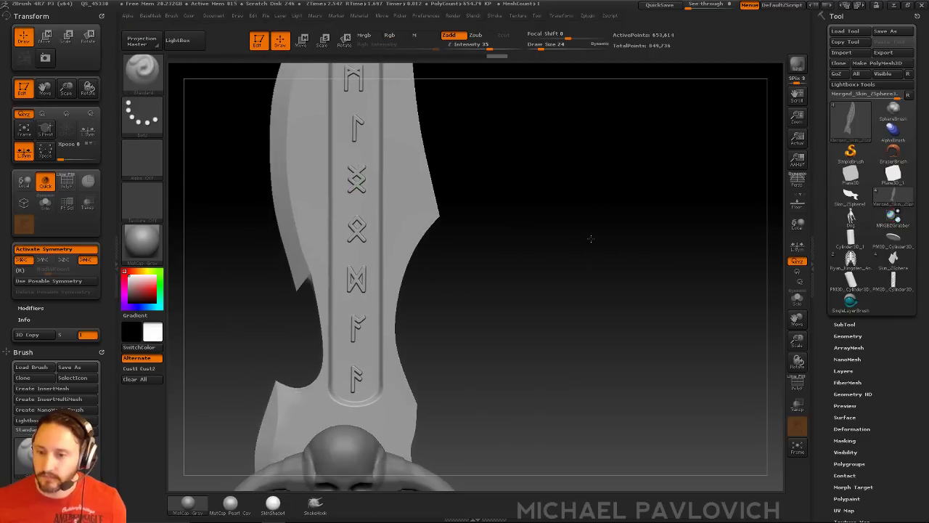
{"action": "left_click_drag", "start_coordinate": [593, 239], "coordinate": [573, 203], "text": "alt"}
Step: Adjust the brush's draw size and smooth the rune column along the length of the groove
{"action": "key", "text": "s"}
{"action": "left_click_drag", "start_coordinate": [382, 251], "coordinate": [361, 251]}
{"action": "left_click_drag", "start_coordinate": [501, 284], "coordinate": [505, 229], "text": "alt"}
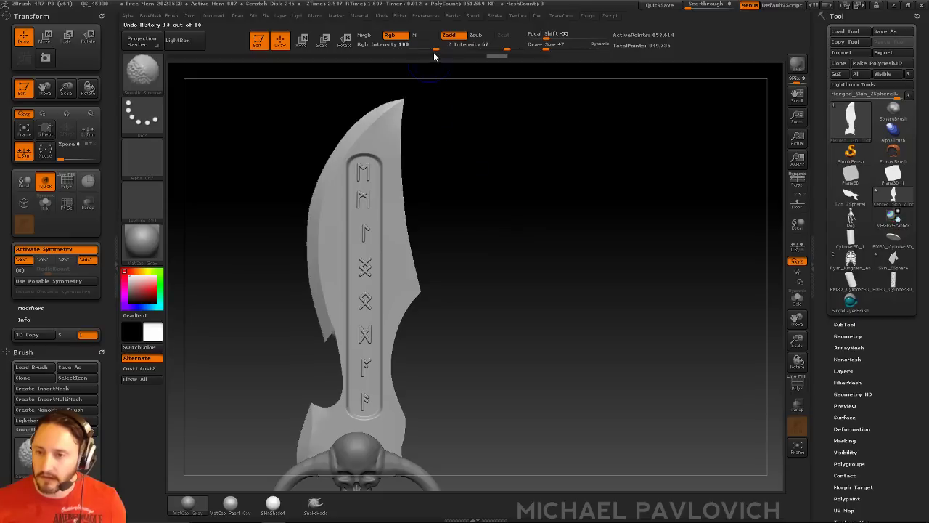
{"action": "key", "text": "s"}
{"action": "left_click_drag", "start_coordinate": [432, 210], "coordinate": [435, 210]}
{"action": "left_click_drag", "start_coordinate": [362, 210], "coordinate": [371, 407], "text": "shift"}
Step: Carve a jagged crack from the blade's upper curved edge into the groove at Z Intensity 27, reducing the draw size to 4
{"action": "mouse_move", "coordinate": [507, 270]}
{"action": "left_mouse_down"}
{"action": "mouse_move", "coordinate": [593, 255]}
{"action": "mouse_move", "coordinate": [542, 240]}
{"action": "mouse_move", "coordinate": [564, 274]}
{"action": "mouse_move", "coordinate": [532, 211]}
{"action": "mouse_move", "coordinate": [639, 228]}
{"action": "mouse_move", "coordinate": [533, 212]}
{"action": "mouse_move", "coordinate": [588, 358]}
{"action": "mouse_move", "coordinate": [626, 509]}
{"action": "left_mouse_up"}
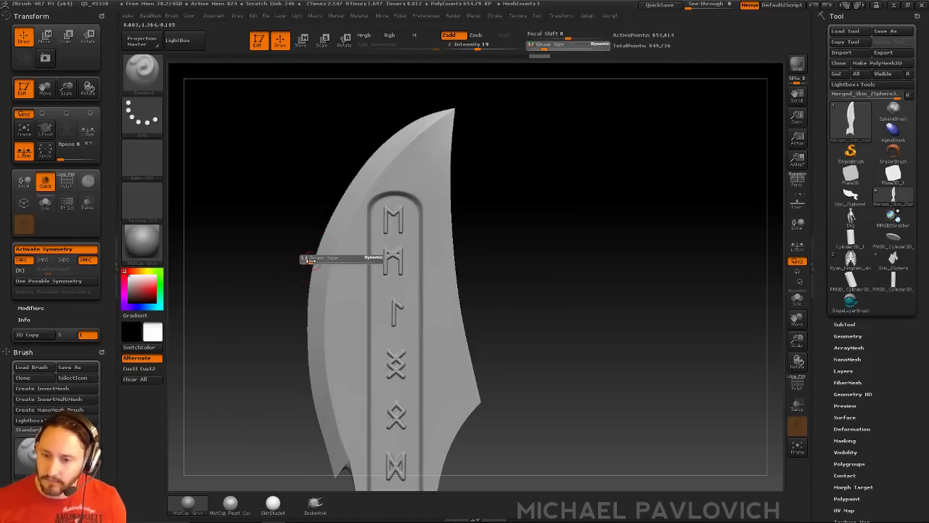
{"action": "left_click_drag", "start_coordinate": [338, 221], "coordinate": [326, 263], "text": "alt"}
{"action": "key", "text": "s"}
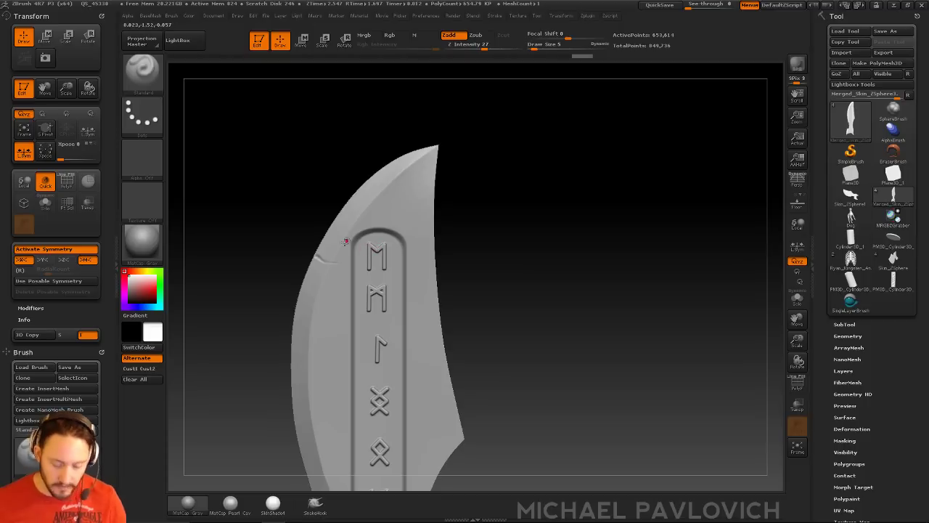
{"action": "key", "text": "s"}
{"action": "left_click_drag", "start_coordinate": [324, 263], "coordinate": [320, 260]}
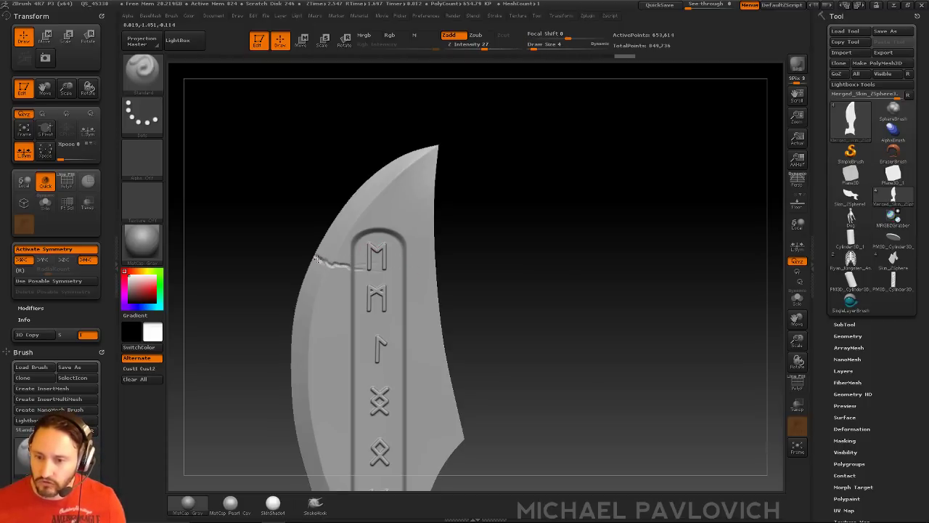
Step: Chip the upper curved edge and carve a second, branching crack below the first, running into the groove
{"action": "left_click_drag", "start_coordinate": [527, 220], "coordinate": [529, 128], "text": "alt"}
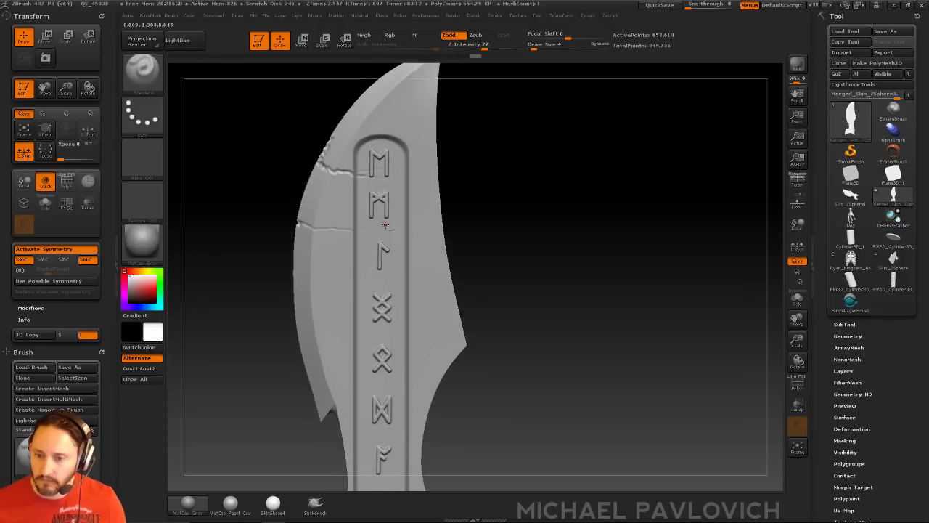
{"action": "left_click_drag", "start_coordinate": [509, 202], "coordinate": [514, 136], "text": "alt"}
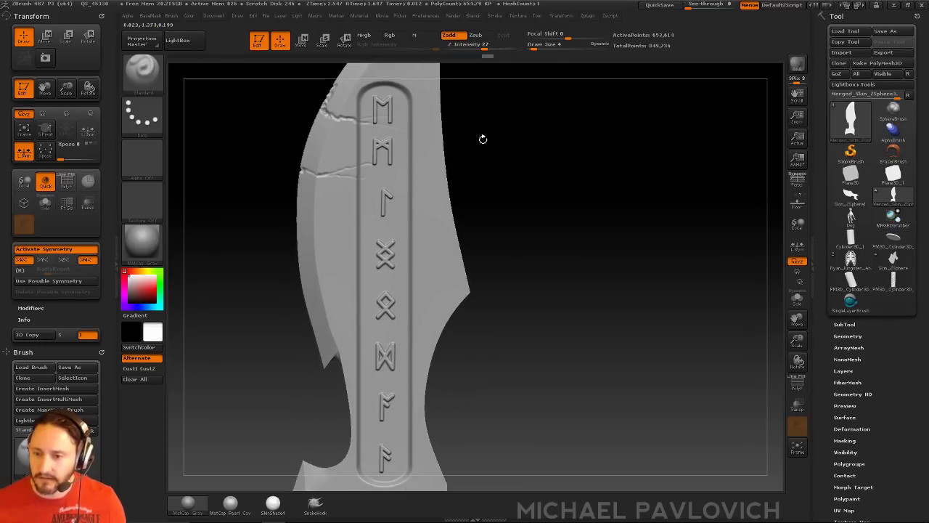
{"action": "left_click_drag", "start_coordinate": [366, 181], "coordinate": [372, 185]}
Step: Add small nicks along the curved edge, a third branching crack lower on the blade, and a short crack near the hooked spike
{"action": "left_click_drag", "start_coordinate": [523, 214], "coordinate": [529, 180], "text": "alt"}
{"action": "left_click_drag", "start_coordinate": [307, 136], "coordinate": [308, 148]}
{"action": "left_click_drag", "start_coordinate": [308, 242], "coordinate": [310, 247]}
{"action": "left_click_drag", "start_coordinate": [302, 273], "coordinate": [330, 282]}
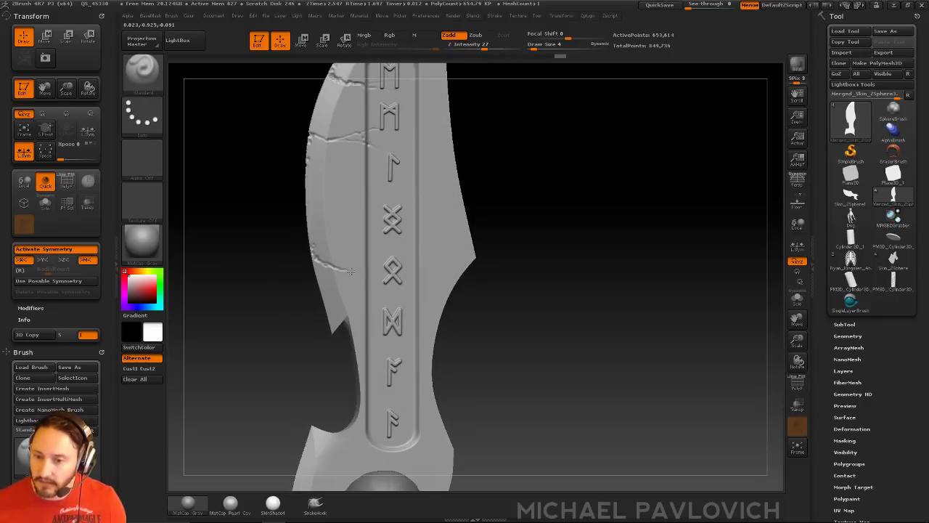
{"action": "mouse_move", "coordinate": [465, 269]}
{"action": "left_mouse_down"}
{"action": "mouse_move", "coordinate": [334, 285]}
{"action": "mouse_move", "coordinate": [335, 263]}
{"action": "mouse_move", "coordinate": [377, 260]}
{"action": "left_mouse_up"}
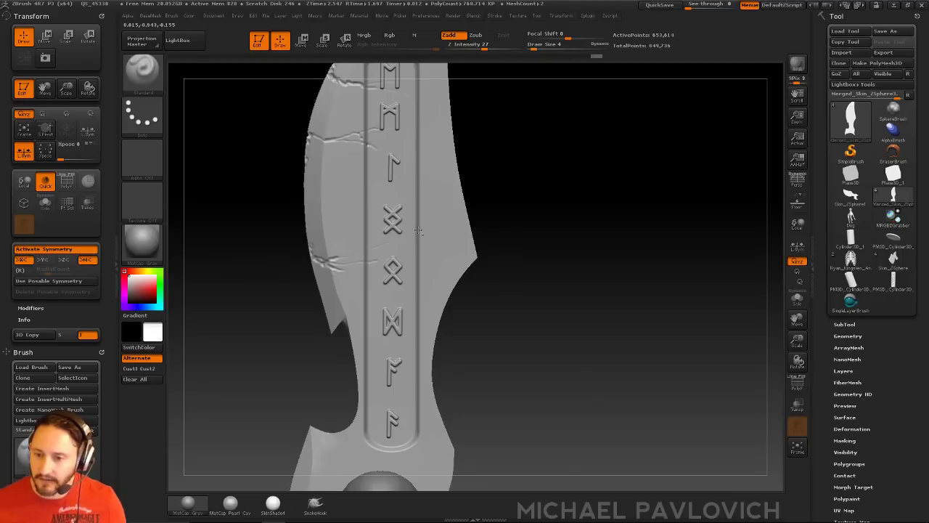
{"action": "left_click_drag", "start_coordinate": [408, 233], "coordinate": [336, 256]}
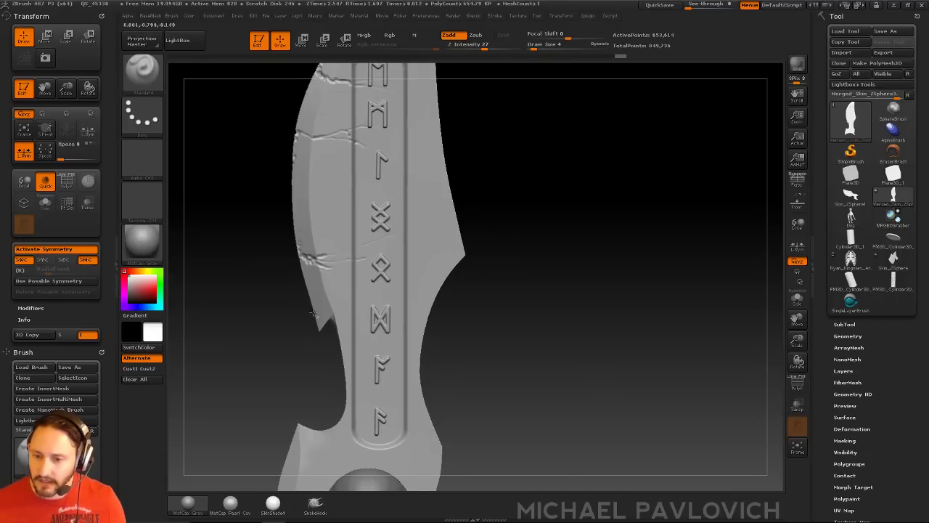
{"action": "mouse_move", "coordinate": [492, 293]}
{"action": "left_mouse_down", "text": "alt"}
{"action": "mouse_move", "coordinate": [486, 262]}
{"action": "mouse_move", "coordinate": [504, 305]}
{"action": "mouse_move", "coordinate": [515, 247]}
{"action": "mouse_move", "coordinate": [529, 246]}
{"action": "left_mouse_up", "text": "alt"}
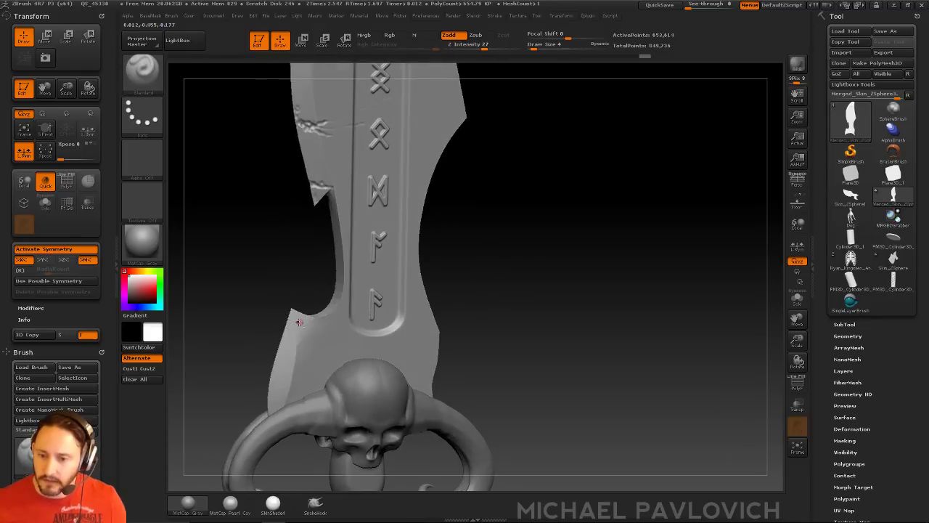
Step: Carve a crack inward from the tip of the blade's lower spur near the guard, nick the adjacent recess, and smooth the damage
{"action": "left_click_drag", "start_coordinate": [491, 314], "coordinate": [319, 312]}
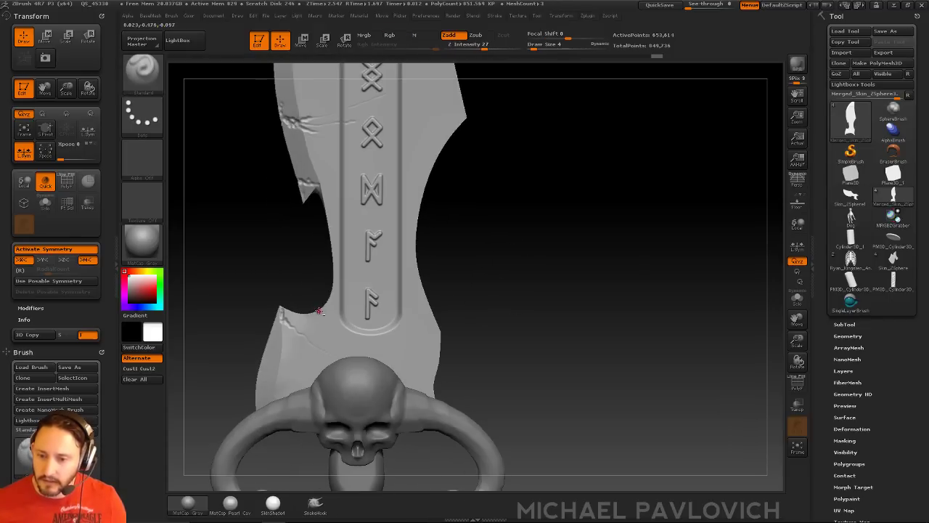
{"action": "left_click_drag", "start_coordinate": [308, 265], "coordinate": [343, 327], "text": "alt"}
{"action": "key", "text": "s"}
{"action": "left_click_drag", "start_coordinate": [563, 263], "coordinate": [528, 276]}
{"action": "key", "text": "s"}
{"action": "left_click_drag", "start_coordinate": [352, 234], "coordinate": [345, 358], "text": "shift"}
Step: Flatten the bevel along the concave recess between the two spurs with the TrimDynamic brush and smooth the blade's surface
{"action": "mouse_move", "coordinate": [533, 238]}
{"action": "left_mouse_down"}
{"action": "mouse_move", "coordinate": [560, 241]}
{"action": "mouse_move", "coordinate": [554, 246]}
{"action": "left_mouse_up"}
{"action": "key", "text": "b"}
{"action": "key", "text": "t"}
{"action": "key", "text": "d"}
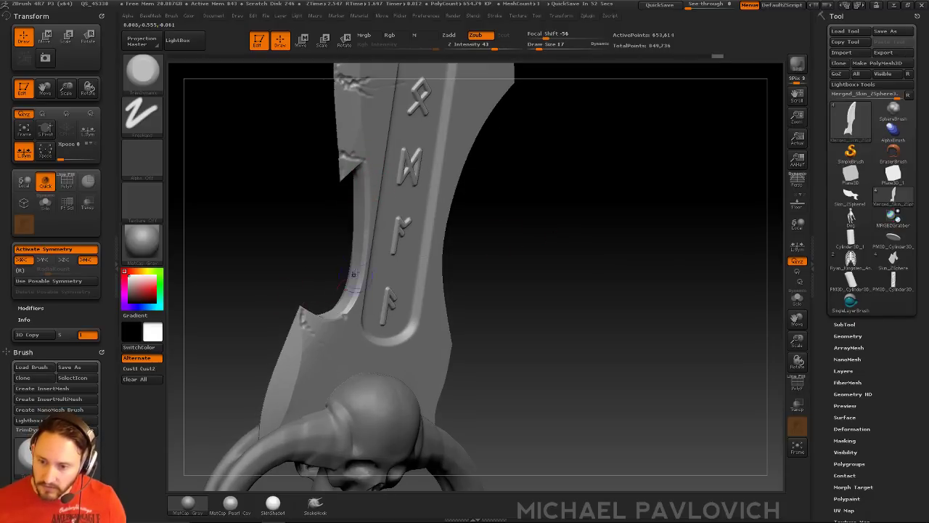
{"action": "mouse_move", "coordinate": [480, 218]}
{"action": "left_mouse_down"}
{"action": "mouse_move", "coordinate": [592, 210]}
{"action": "mouse_move", "coordinate": [536, 192]}
{"action": "mouse_move", "coordinate": [489, 211]}
{"action": "mouse_move", "coordinate": [519, 284]}
{"action": "mouse_move", "coordinate": [363, 128]}
{"action": "mouse_move", "coordinate": [423, 376]}
{"action": "mouse_move", "coordinate": [469, 188]}
{"action": "mouse_move", "coordinate": [436, 327]}
{"action": "left_mouse_up"}
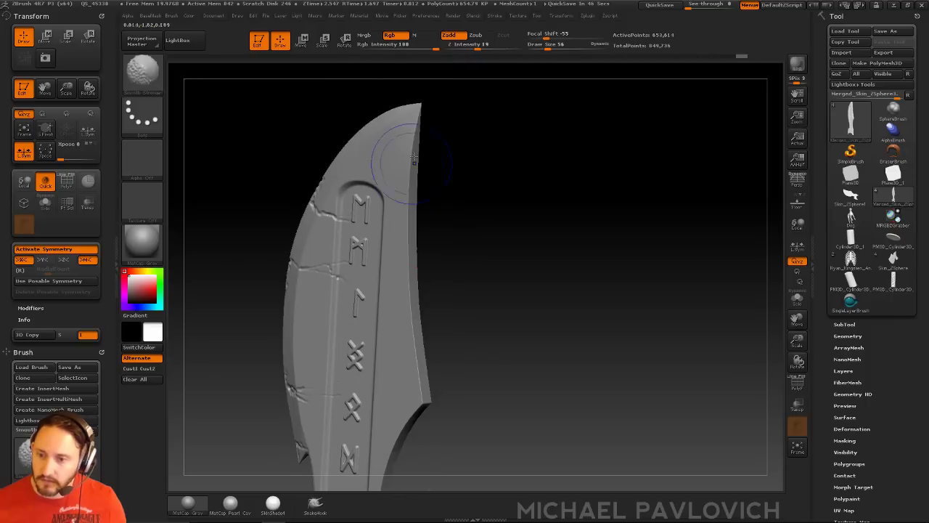
{"action": "left_click_drag", "start_coordinate": [464, 356], "coordinate": [453, 170], "text": "alt"}
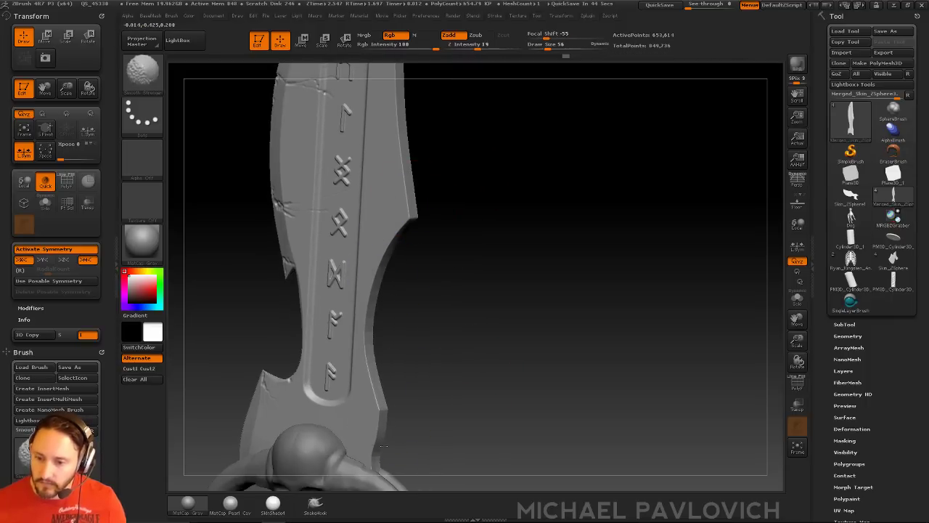
{"action": "left_click_drag", "start_coordinate": [509, 152], "coordinate": [417, 276], "text": "shift"}
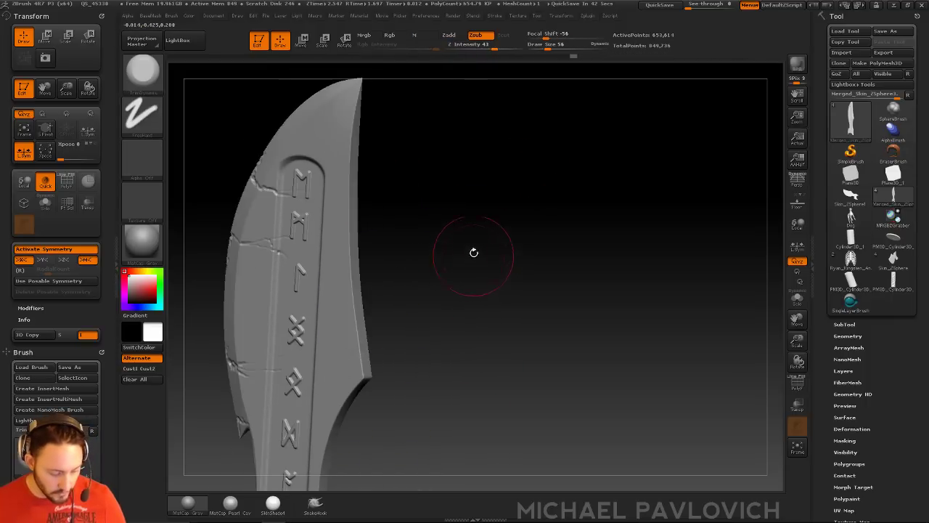
{"action": "left_click_drag", "start_coordinate": [486, 200], "coordinate": [485, 240], "text": "alt"}
Step: Bevel the blade's back edge from tip to guard with TrimDynamic at draw size 17, and re-DynaMesh the blade
{"action": "key", "text": "a"}
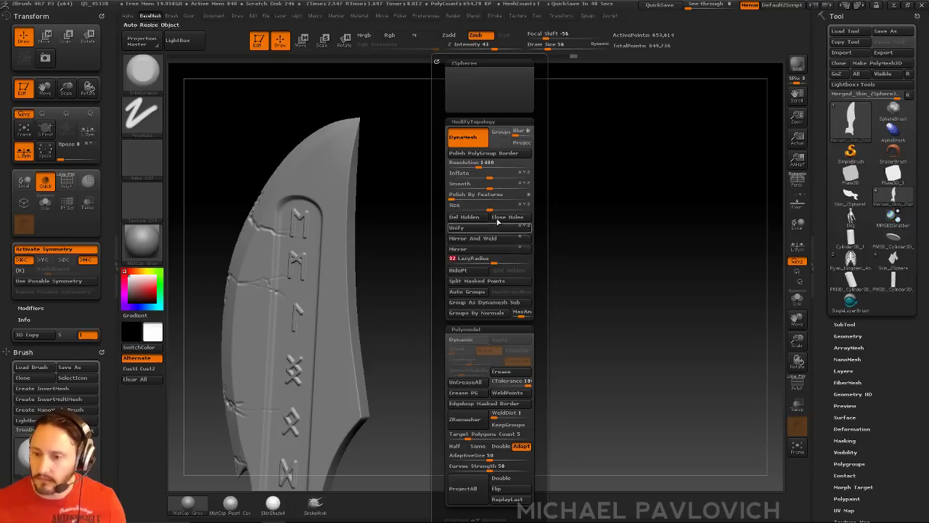
{"action": "key", "text": "s"}
{"action": "left_click_drag", "start_coordinate": [356, 126], "coordinate": [347, 126]}
{"action": "left_click_drag", "start_coordinate": [387, 141], "coordinate": [353, 139]}
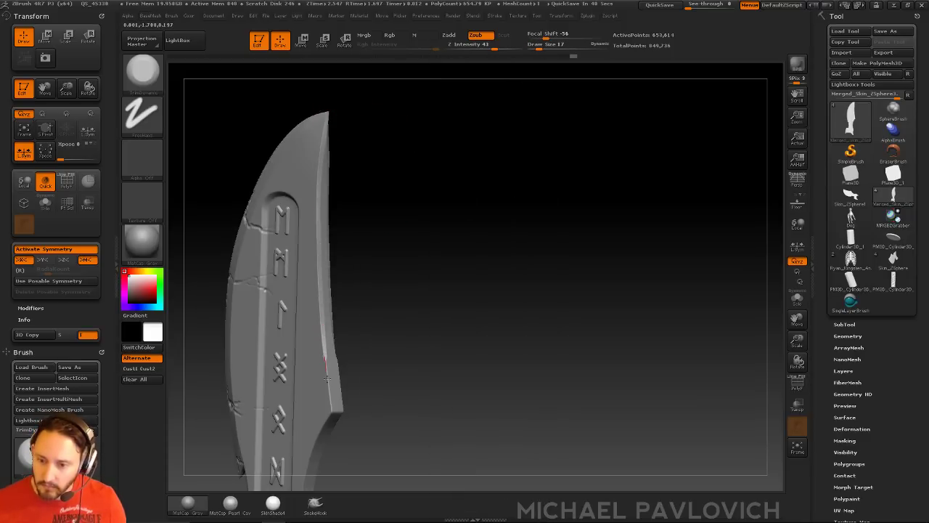
{"action": "left_click_drag", "start_coordinate": [326, 398], "coordinate": [346, 216], "text": "alt"}
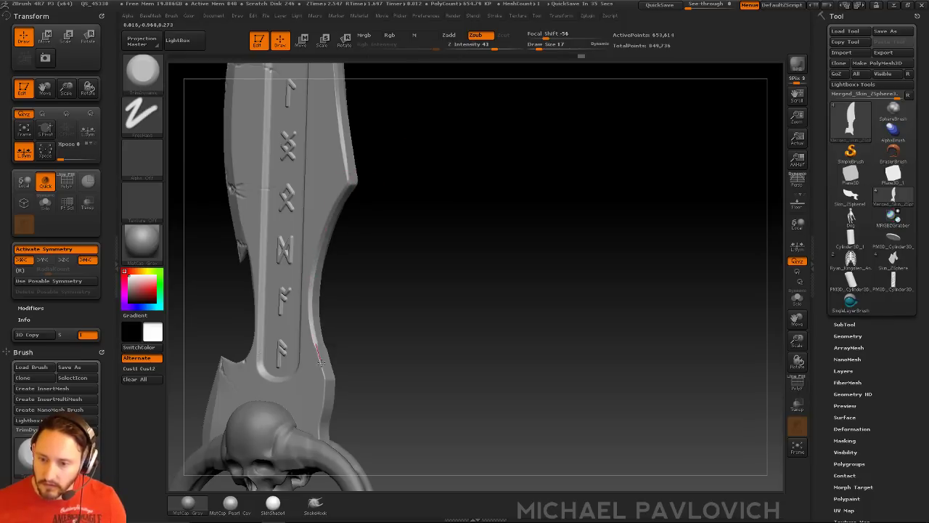
{"action": "left_click_drag", "start_coordinate": [372, 373], "coordinate": [310, 320], "text": "alt"}
{"action": "mouse_move", "coordinate": [403, 95]}
{"action": "left_mouse_down", "text": "alt"}
{"action": "mouse_move", "coordinate": [413, 338]}
{"action": "mouse_move", "coordinate": [440, 327]}
{"action": "left_mouse_up", "text": "alt"}
{"action": "left_click_drag", "start_coordinate": [486, 245], "coordinate": [520, 300], "text": "ctrl"}
Step: Chip the curved edge between the two upper cracks with the Standard brush at draw size 7
{"action": "key", "text": "b"}
{"action": "key", "text": "s"}
{"action": "key", "text": "t"}
{"action": "mouse_move", "coordinate": [476, 280]}
{"action": "left_mouse_down", "text": "alt"}
{"action": "mouse_move", "coordinate": [513, 336]}
{"action": "mouse_move", "coordinate": [500, 289]}
{"action": "mouse_move", "coordinate": [523, 300]}
{"action": "left_mouse_up", "text": "alt"}
{"action": "key", "text": "s"}
{"action": "left_click_drag", "start_coordinate": [295, 266], "coordinate": [289, 265]}
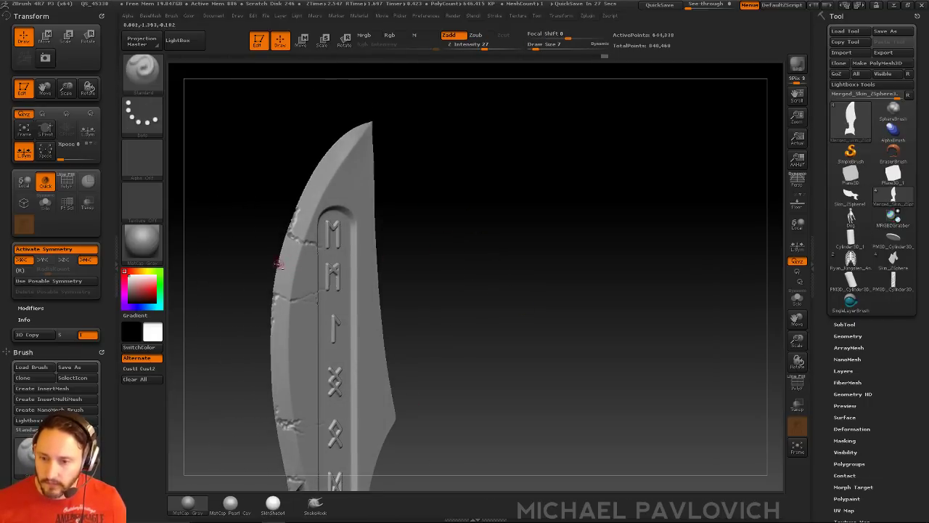
{"action": "left_click_drag", "start_coordinate": [443, 232], "coordinate": [255, 262]}
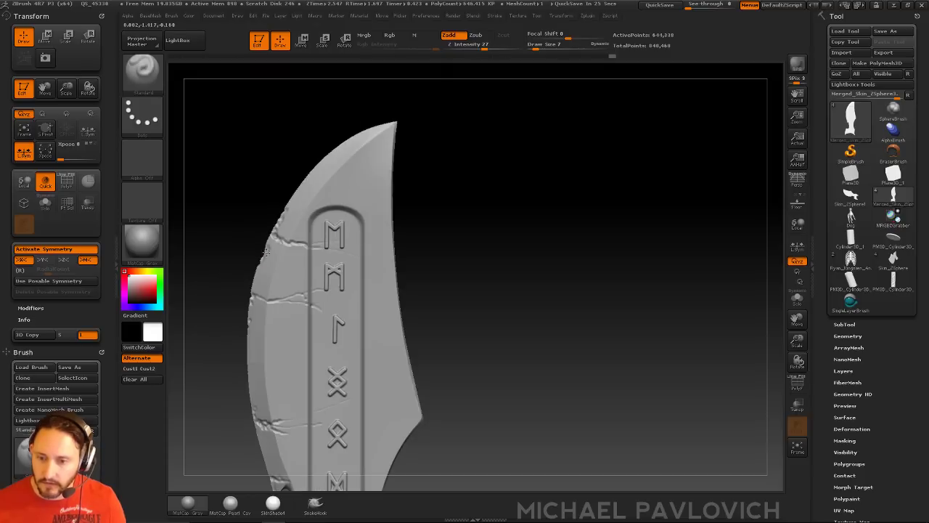
Step: Cut small round notches into the blade's curved edge with the ClipCircle brush and re-DynaMesh the blade
{"action": "left_click", "coordinate": [142, 69], "text": "ctrl+shift"}
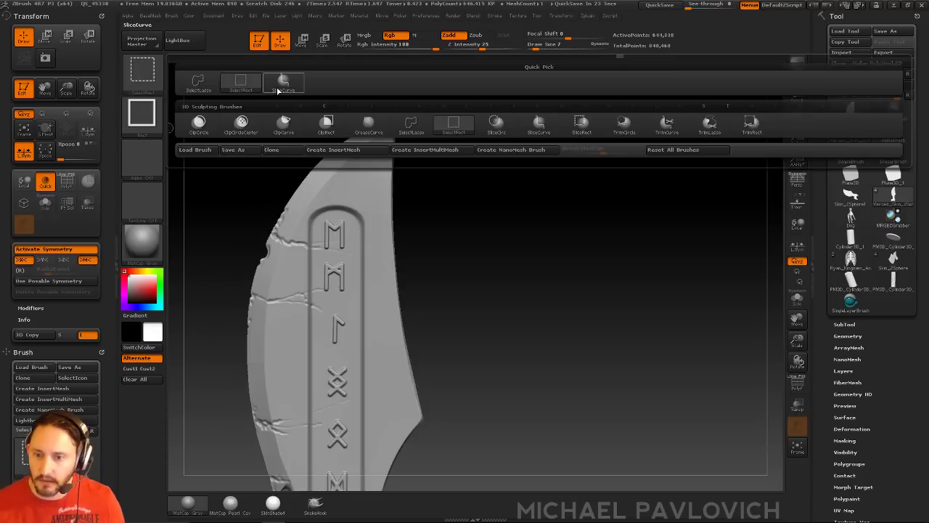
{"action": "left_click", "coordinate": [283, 122]}
{"action": "left_click", "coordinate": [146, 73], "text": "ctrl+shift"}
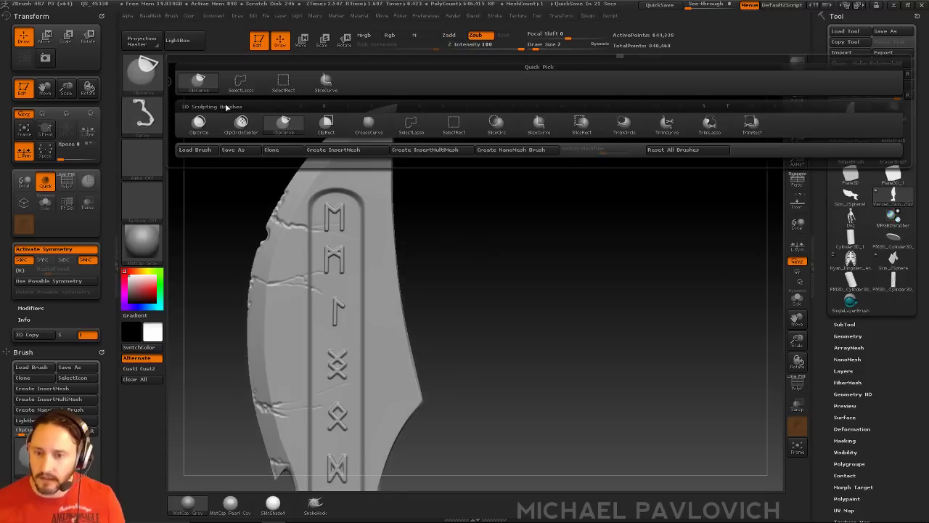
{"action": "left_click", "coordinate": [198, 122]}
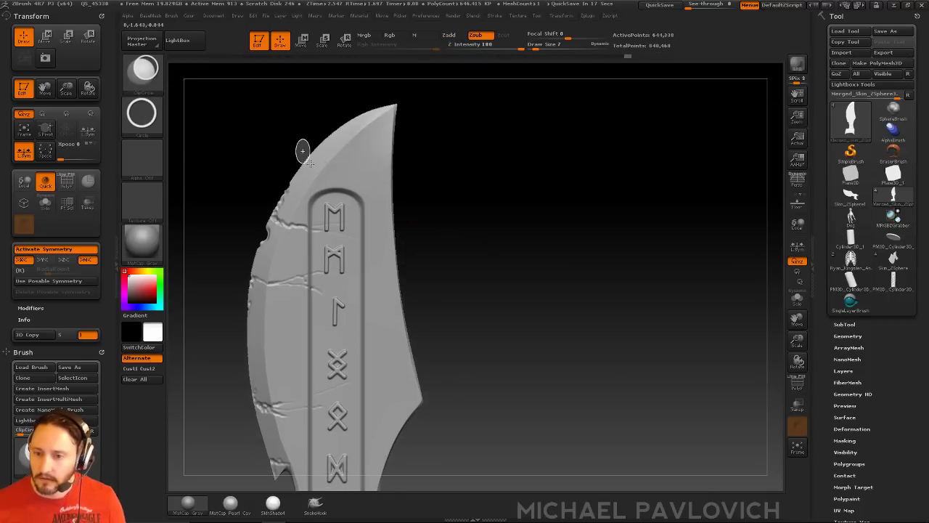
{"action": "left_click_drag", "start_coordinate": [483, 234], "coordinate": [483, 104], "text": "alt"}
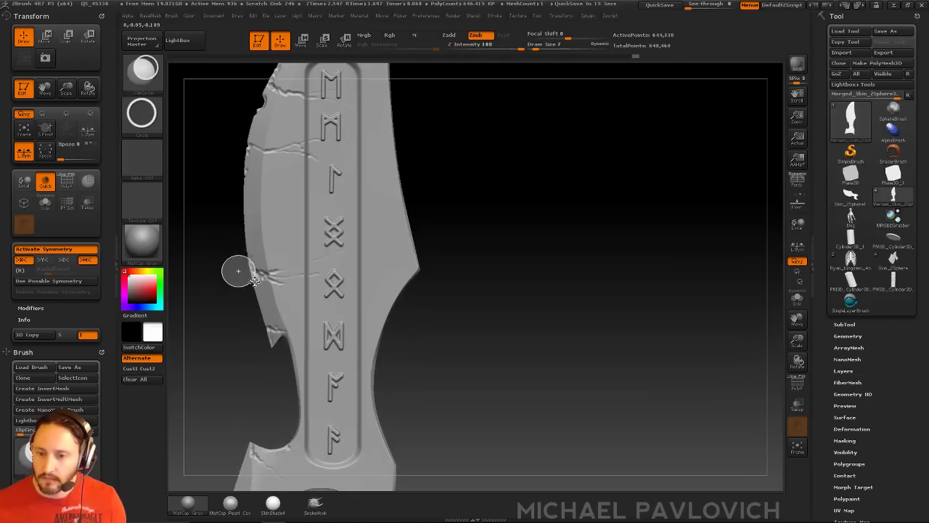
{"action": "left_click_drag", "start_coordinate": [248, 239], "coordinate": [249, 240], "text": "ctrl+shift"}
{"action": "left_click_drag", "start_coordinate": [524, 166], "coordinate": [371, 266], "text": "ctrl"}
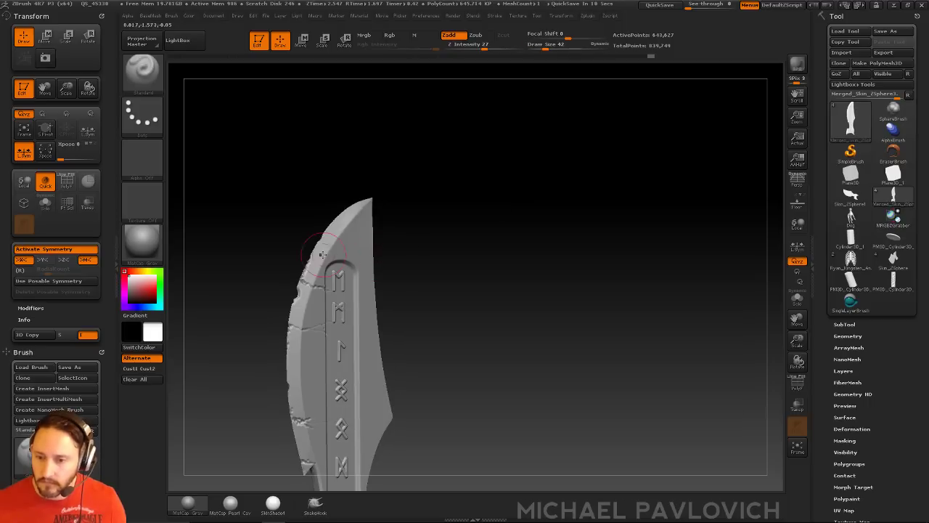
Step: Roughen the clipped notches along the curved edge with the Standard brush at draw size 2
{"action": "left_click_drag", "start_coordinate": [453, 314], "coordinate": [462, 239], "text": "alt"}
{"action": "mouse_move", "coordinate": [463, 239]}
{"action": "left_mouse_down", "text": "shift"}
{"action": "mouse_move", "coordinate": [475, 203]}
{"action": "mouse_move", "coordinate": [408, 248]}
{"action": "left_mouse_up", "text": "shift"}
{"action": "left_click_drag", "start_coordinate": [222, 240], "coordinate": [230, 335], "text": "alt"}
{"action": "key", "text": "s"}
{"action": "left_click", "coordinate": [253, 263]}
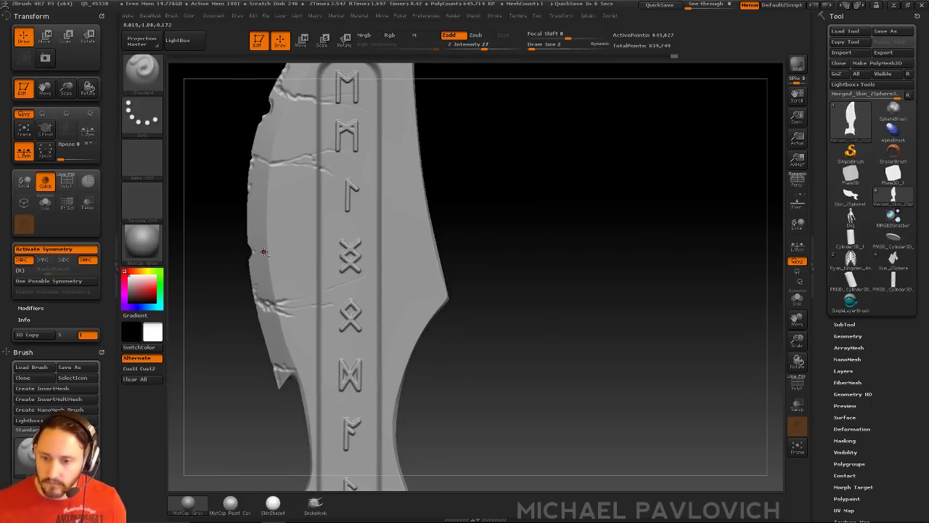
Step: Carve another crack from the curved edge just below the second one, at Z Intensity 36 and draw size 3
{"action": "left_click", "coordinate": [490, 45]}
{"action": "left_click_drag", "start_coordinate": [509, 153], "coordinate": [540, 226], "text": "alt"}
{"action": "key", "text": "s"}
{"action": "left_click", "coordinate": [295, 289]}
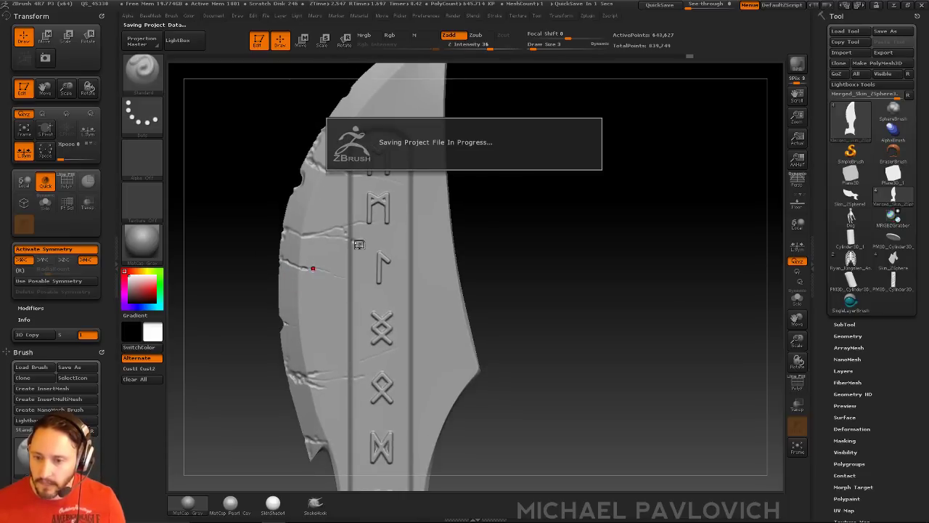
Step: Examine the whole sword and its hilt from several angles and distances
{"action": "left_click_drag", "start_coordinate": [561, 268], "coordinate": [625, 243]}
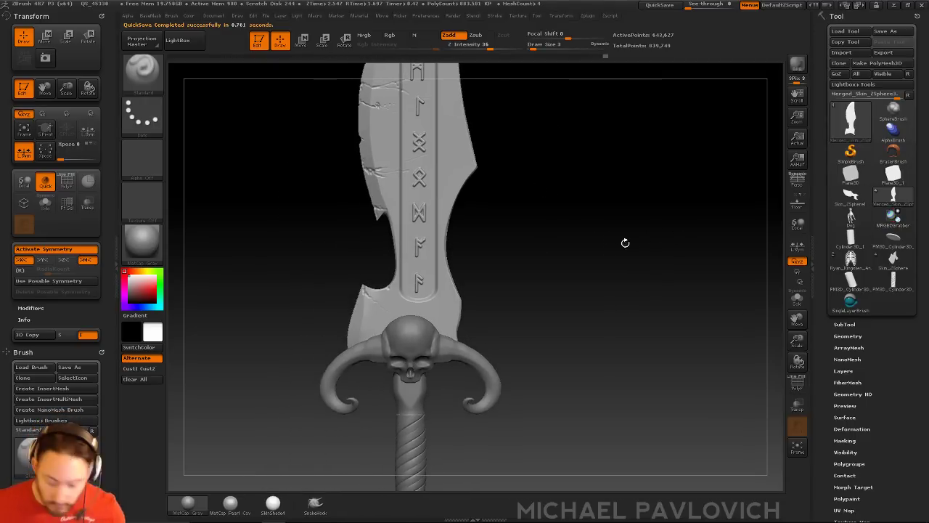
{"action": "key", "text": "super"}
{"action": "key", "text": "super"}
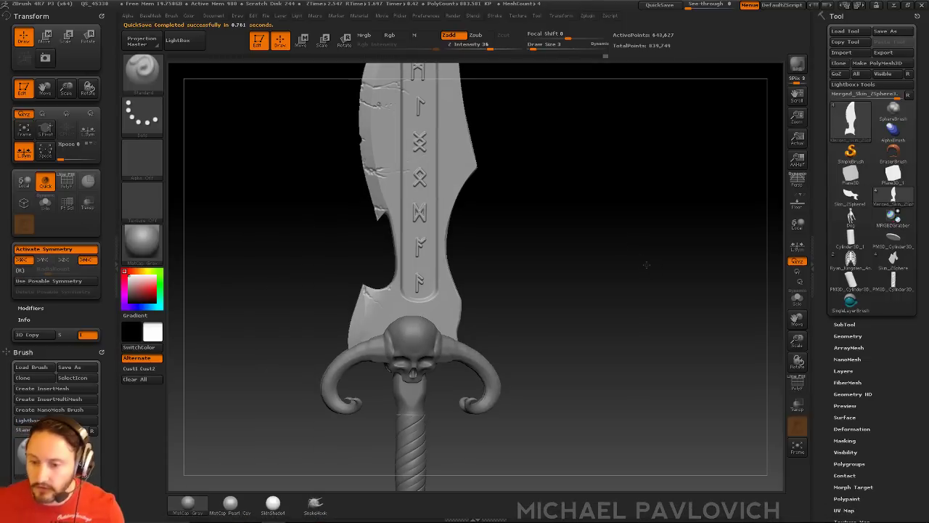
{"action": "key", "text": "f"}
{"action": "left_click_drag", "start_coordinate": [614, 251], "coordinate": [637, 226]}
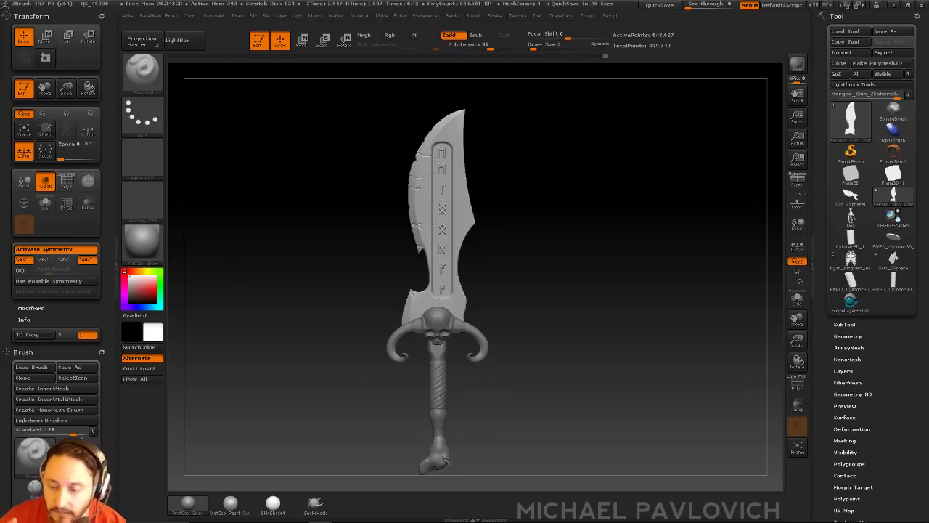
{"action": "right_click_drag", "start_coordinate": [528, 323], "coordinate": [616, 320]}
{"action": "right_click_drag", "start_coordinate": [616, 320], "coordinate": [579, 385], "text": "ctrl"}
{"action": "left_click_drag", "start_coordinate": [579, 385], "coordinate": [596, 257]}
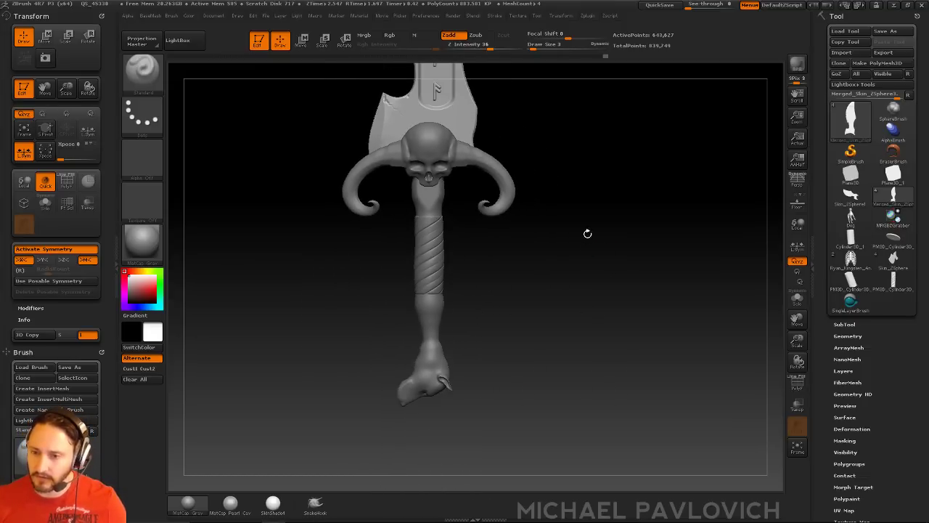
Step: Make the skull guard the active subtool and choose the cylinder from the IMM Primitives brush
{"action": "right_click_drag", "start_coordinate": [588, 183], "coordinate": [591, 246], "text": "alt"}
{"action": "left_click", "coordinate": [434, 210], "text": "alt"}
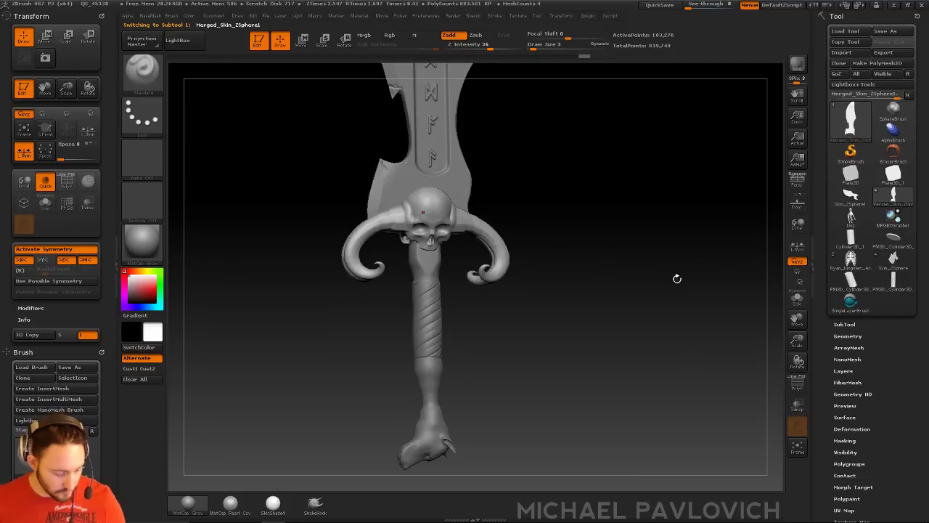
{"action": "key", "text": "i"}
{"action": "key", "text": "m"}
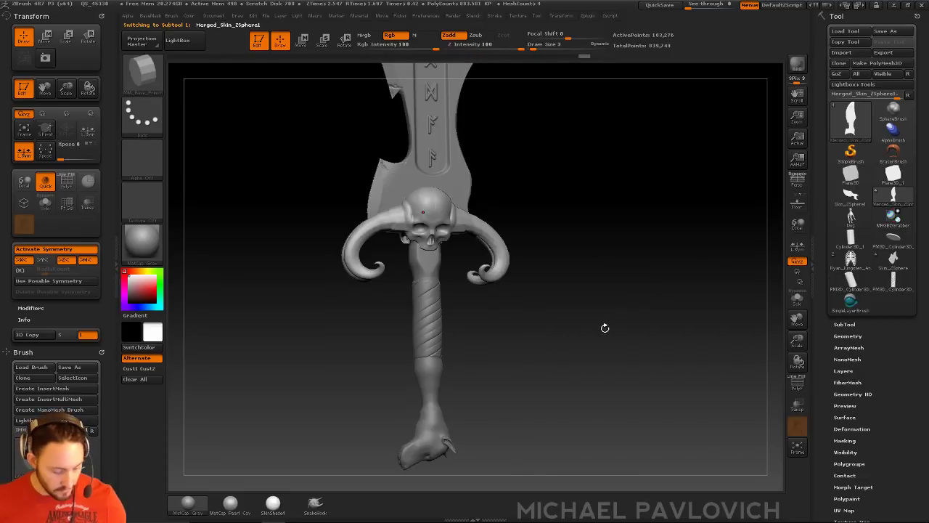
{"action": "key", "text": "m"}
{"action": "left_click", "coordinate": [497, 359]}
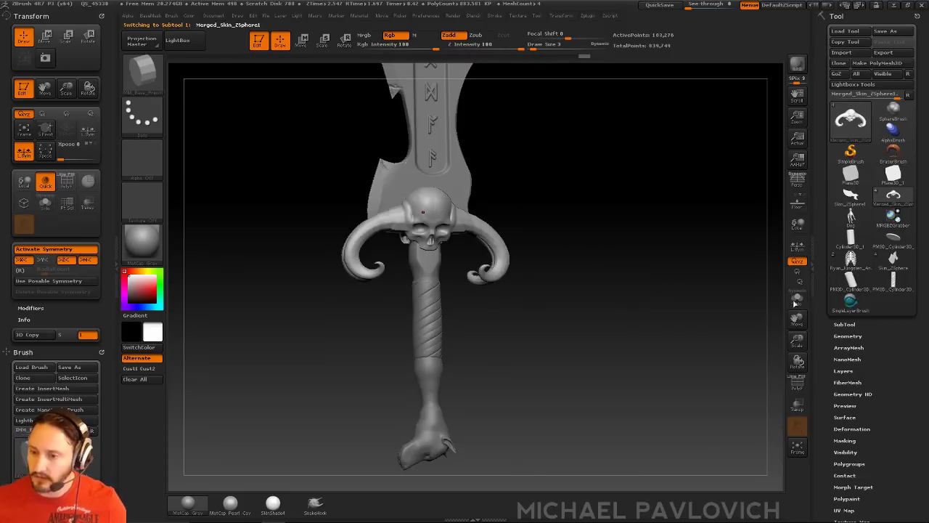
Step: With Z symmetry off, insert a cylinder beneath the skull on the isolated guard and split it off as a separate subtool
{"action": "left_click", "coordinate": [797, 298]}
{"action": "right_click_drag", "start_coordinate": [664, 254], "coordinate": [682, 254]}
{"action": "left_click_drag", "start_coordinate": [438, 299], "coordinate": [445, 308]}
{"action": "left_click", "coordinate": [63, 259]}
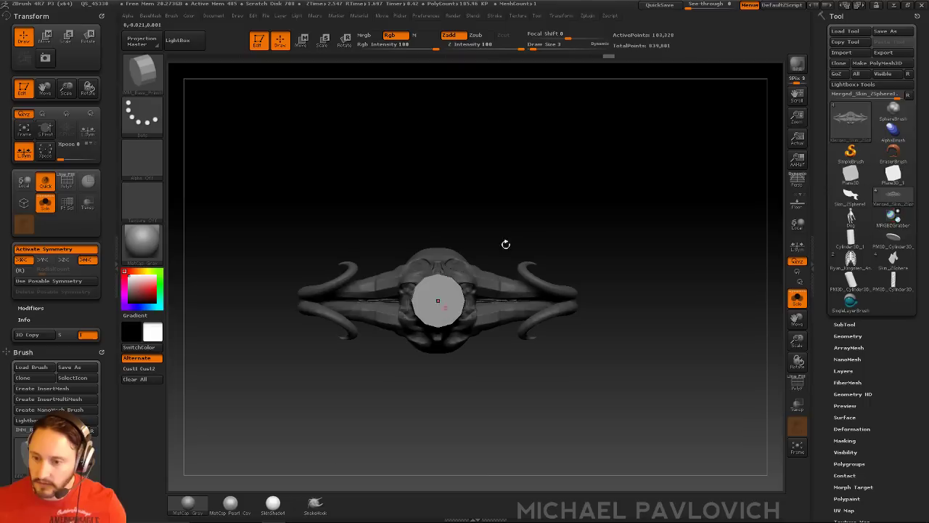
{"action": "right_click_drag", "start_coordinate": [633, 252], "coordinate": [635, 278], "text": "shift"}
{"action": "key", "text": "2"}
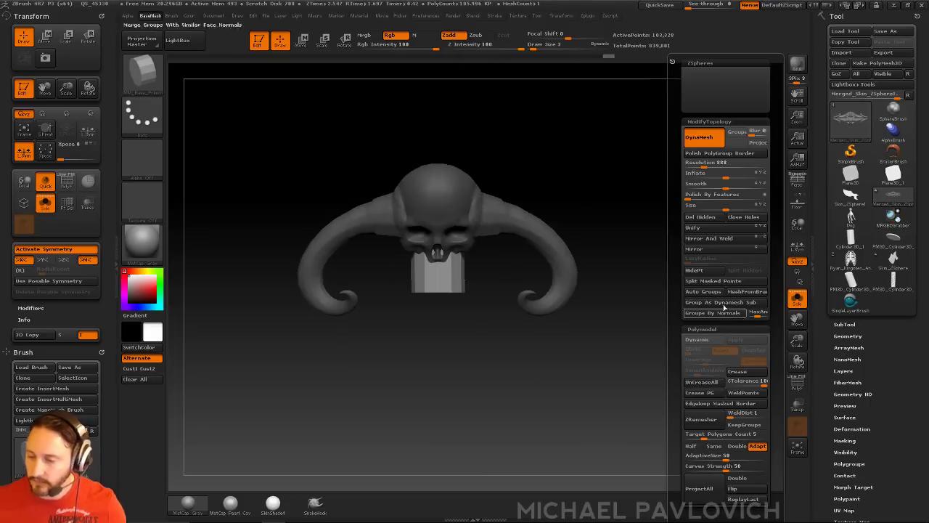
{"action": "left_click", "coordinate": [719, 281]}
{"action": "left_click", "coordinate": [798, 298]}
Step: Flatten the cylinder into a thin collar and position it at the upper end of the wrapped grip
{"action": "right_click_drag", "start_coordinate": [454, 247], "coordinate": [454, 275], "text": "alt"}
{"action": "key", "text": "w"}
{"action": "left_click_drag", "start_coordinate": [446, 280], "coordinate": [454, 372], "text": "shift"}
{"action": "left_click_drag", "start_coordinate": [465, 329], "coordinate": [465, 403], "text": "shift"}
{"action": "left_click_drag", "start_coordinate": [465, 402], "coordinate": [464, 374]}
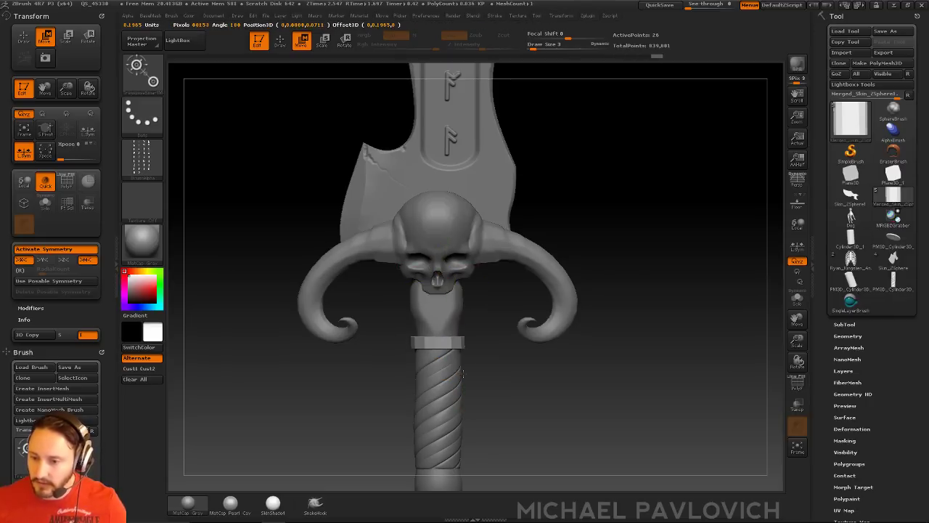
Step: Duplicate the collar to the lower end of the wrapped grip and clear the mask
{"action": "key", "text": "q"}
{"action": "left_click_drag", "start_coordinate": [593, 399], "coordinate": [586, 295], "text": "alt"}
{"action": "key", "text": "w"}
{"action": "left_click_drag", "start_coordinate": [456, 298], "coordinate": [456, 375], "text": "ctrl"}
{"action": "key", "text": "ctrl+shift+a"}
{"action": "key", "text": "q"}
{"action": "left_click_drag", "start_coordinate": [618, 351], "coordinate": [637, 347]}
{"action": "key", "text": "1"}
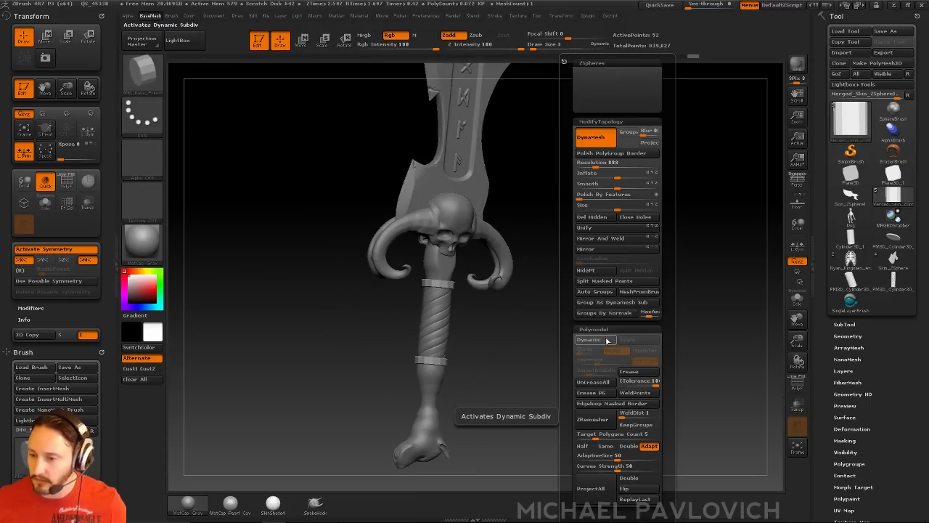
{"action": "left_click_drag", "start_coordinate": [558, 339], "coordinate": [530, 336]}
Step: Make the blade the active subtool and switch to the Standard brush with a draw size of 14
{"action": "key", "text": "b"}
{"action": "key", "text": "s"}
{"action": "key", "text": "t"}
{"action": "left_click", "coordinate": [479, 190], "text": "alt"}
{"action": "key", "text": "g"}
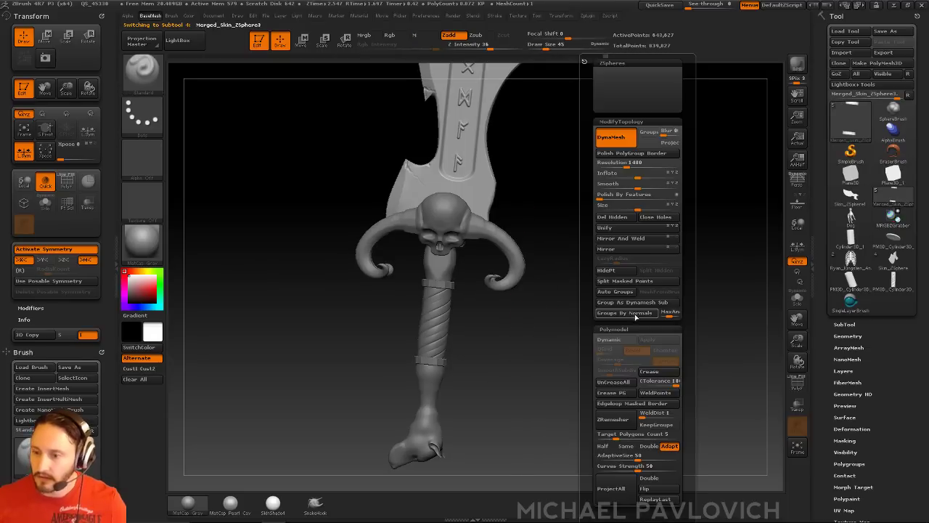
{"action": "left_click_drag", "start_coordinate": [529, 373], "coordinate": [553, 359], "text": "shift"}
{"action": "key", "text": "s"}
{"action": "left_click", "coordinate": [558, 355]}
{"action": "left_click_drag", "start_coordinate": [561, 328], "coordinate": [580, 352], "text": "alt"}
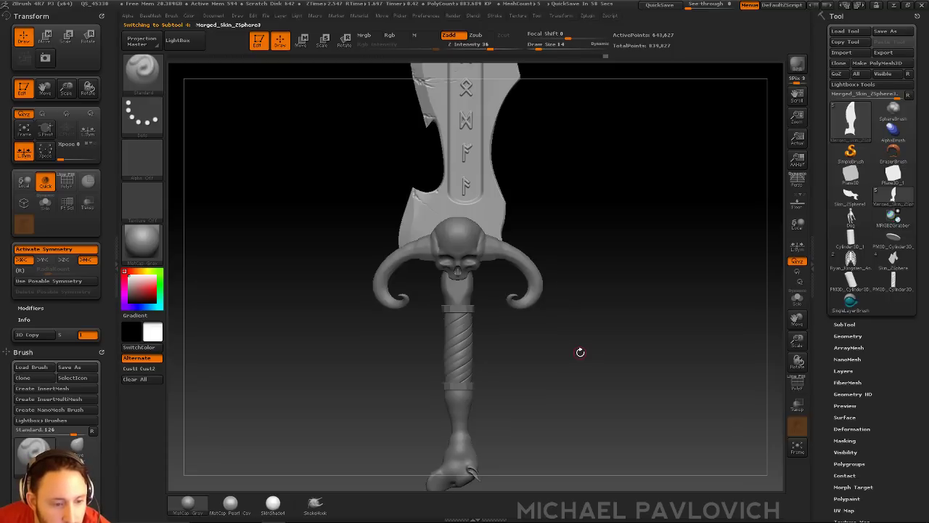
Step: Preview the sword with the Chrome BlueTint MatCap material
{"action": "left_click_drag", "start_coordinate": [643, 290], "coordinate": [571, 328]}
{"action": "left_click_drag", "start_coordinate": [509, 342], "coordinate": [560, 305]}
{"action": "left_click_drag", "start_coordinate": [675, 290], "coordinate": [564, 201]}
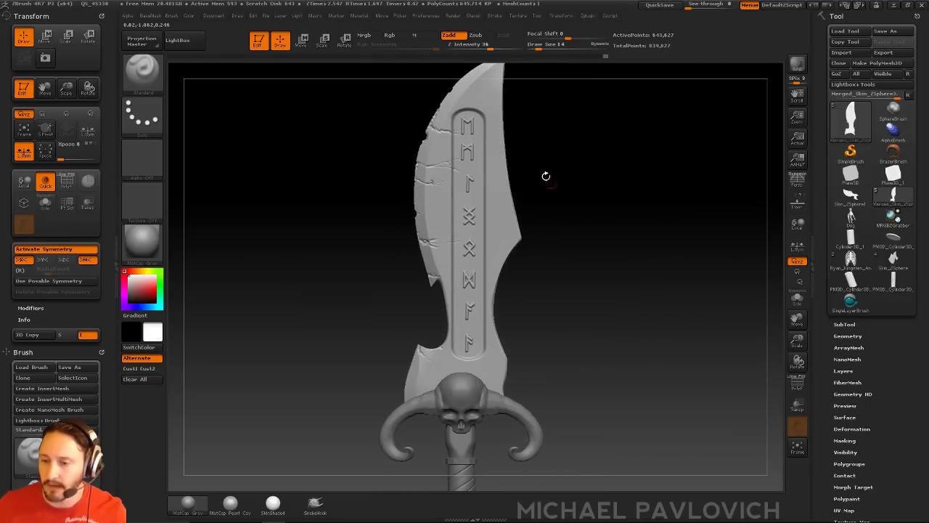
{"action": "left_click_drag", "start_coordinate": [596, 246], "coordinate": [600, 293], "text": "alt"}
{"action": "left_click", "coordinate": [154, 245]}
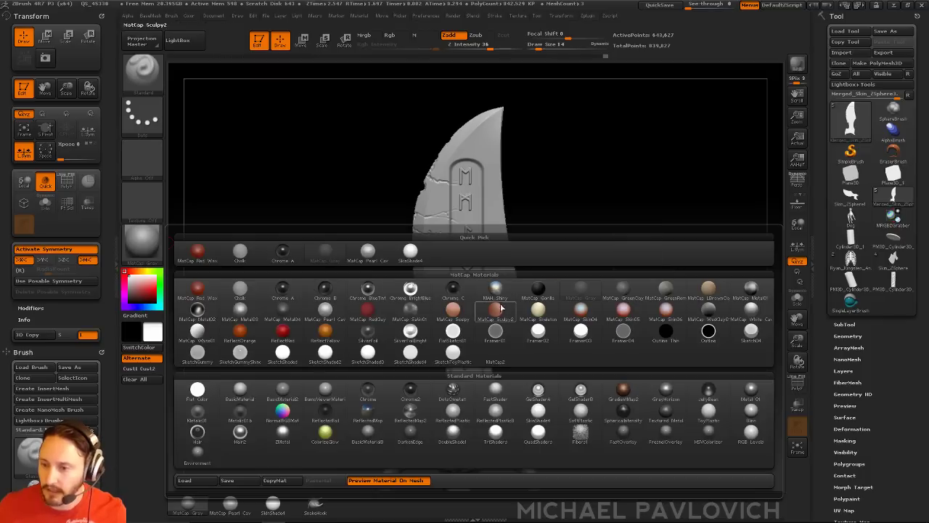
{"action": "left_click", "coordinate": [368, 288]}
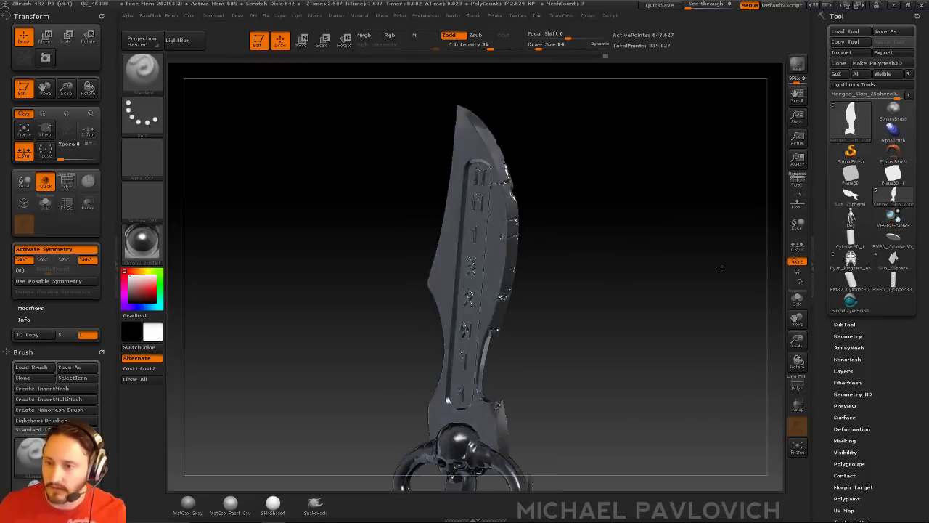